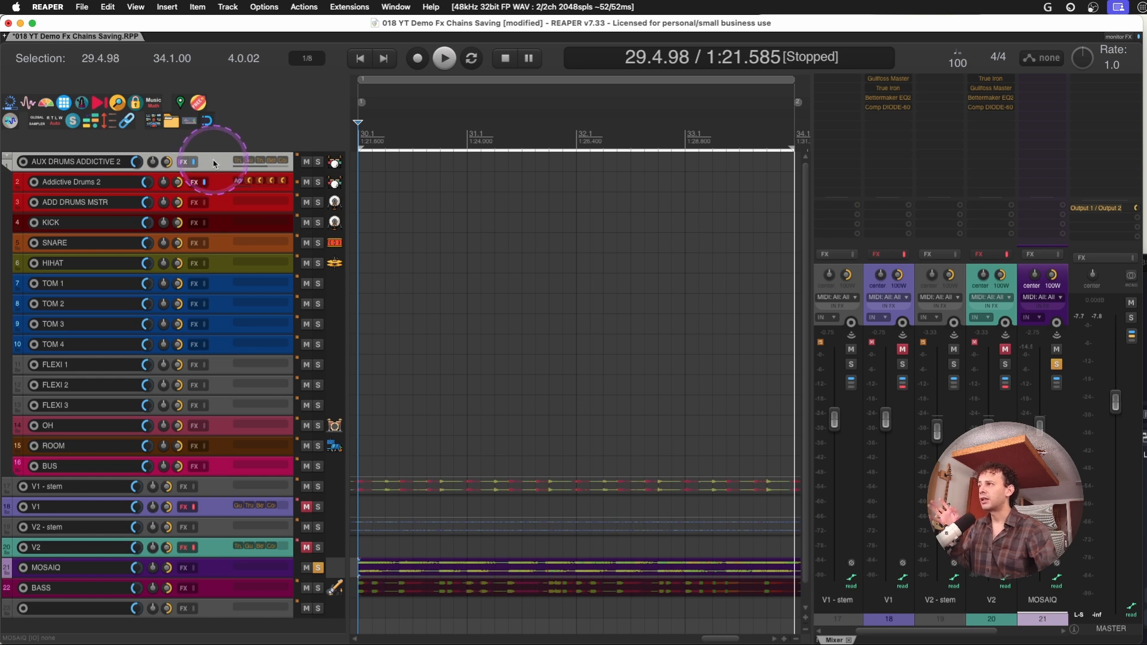
Toggle the MOSAIQ track's solo off and back on, and audition the track over the time selection
{"action": "key", "text": "F6"}
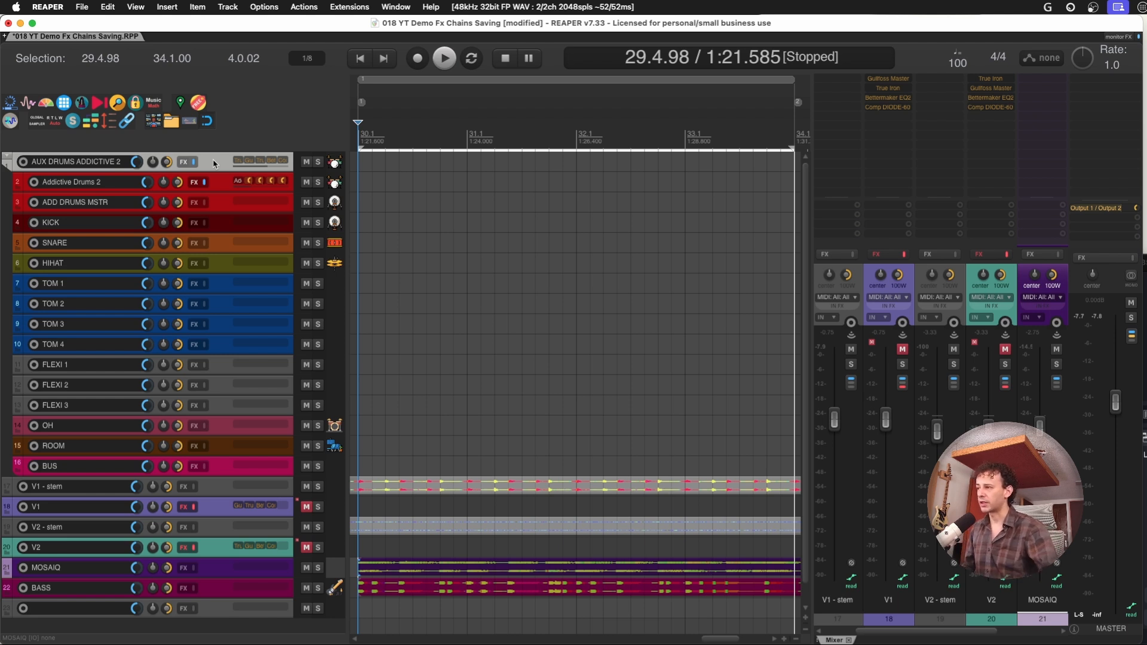
{"action": "key", "text": "F6"}
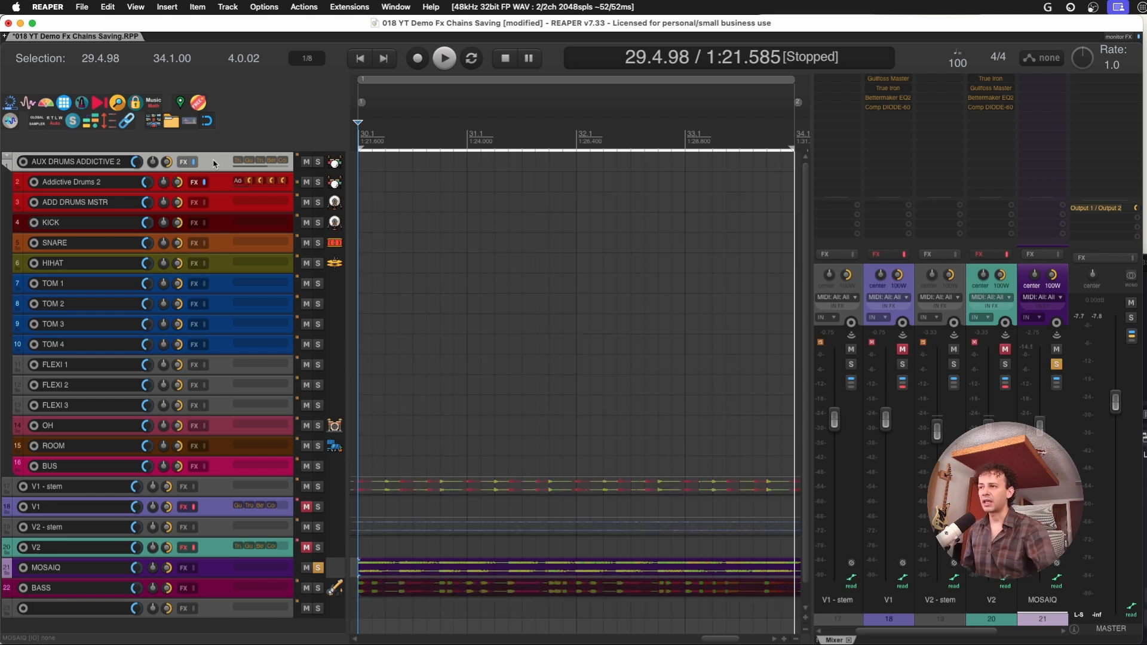
{"action": "key", "text": "space"}
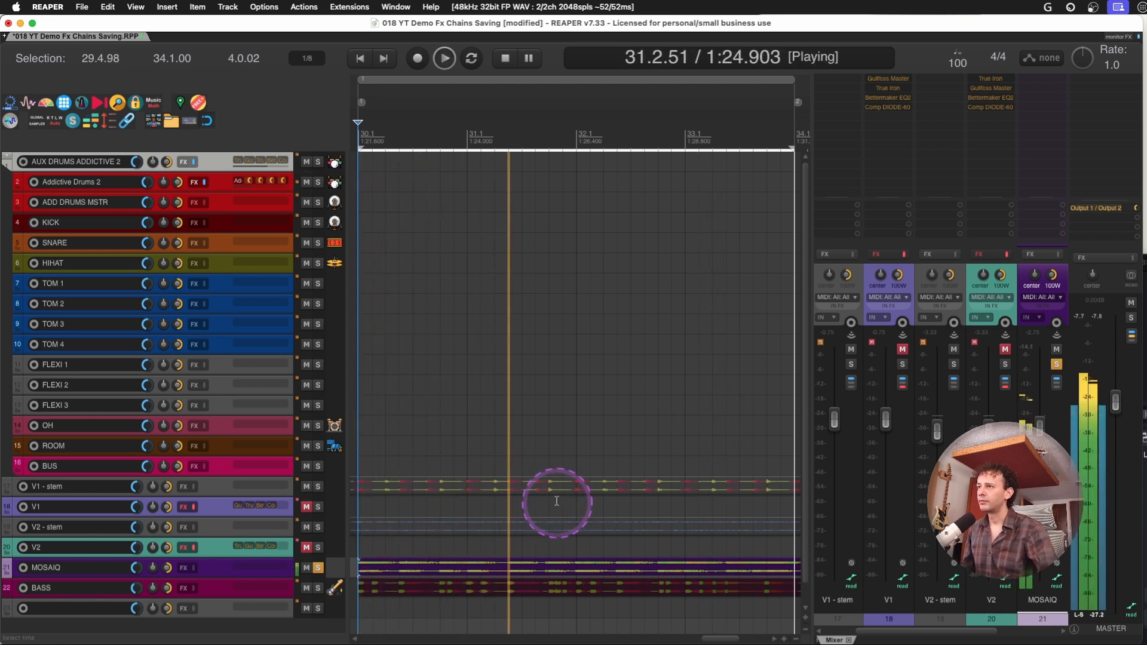
{"action": "key", "text": "space"}
Examine the freeze actions in the action list and the Freeze/Render options available for the MOSAIQ track
{"action": "key", "text": "shift+slash"}
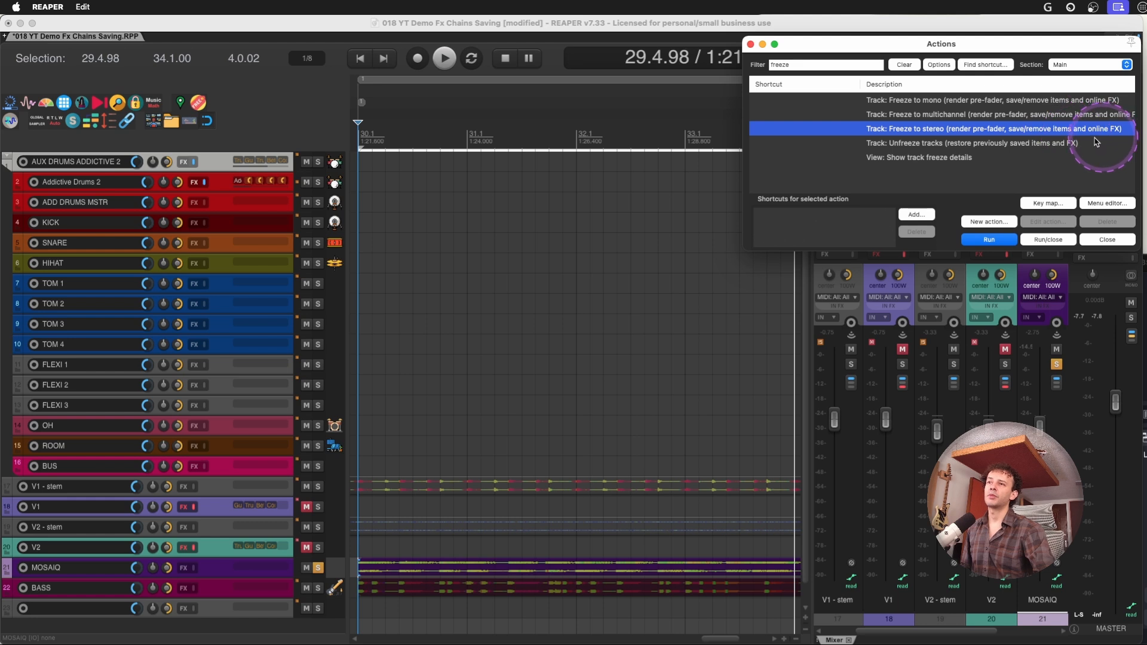
{"action": "left_click", "coordinate": [216, 569]}
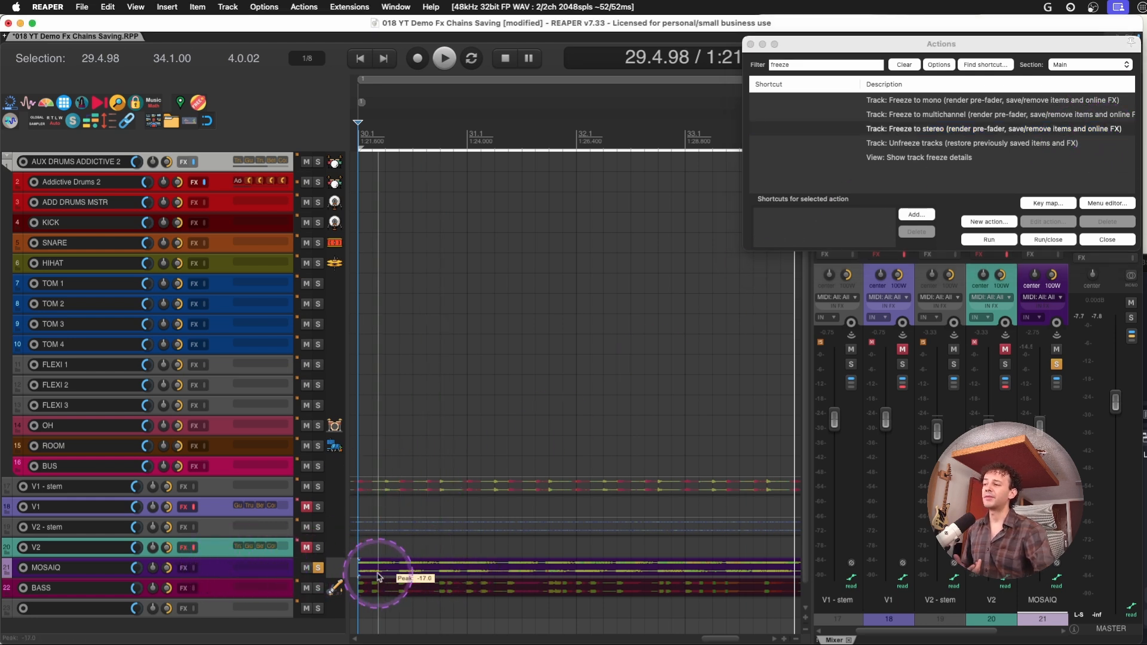
{"action": "right_click", "coordinate": [212, 573]}
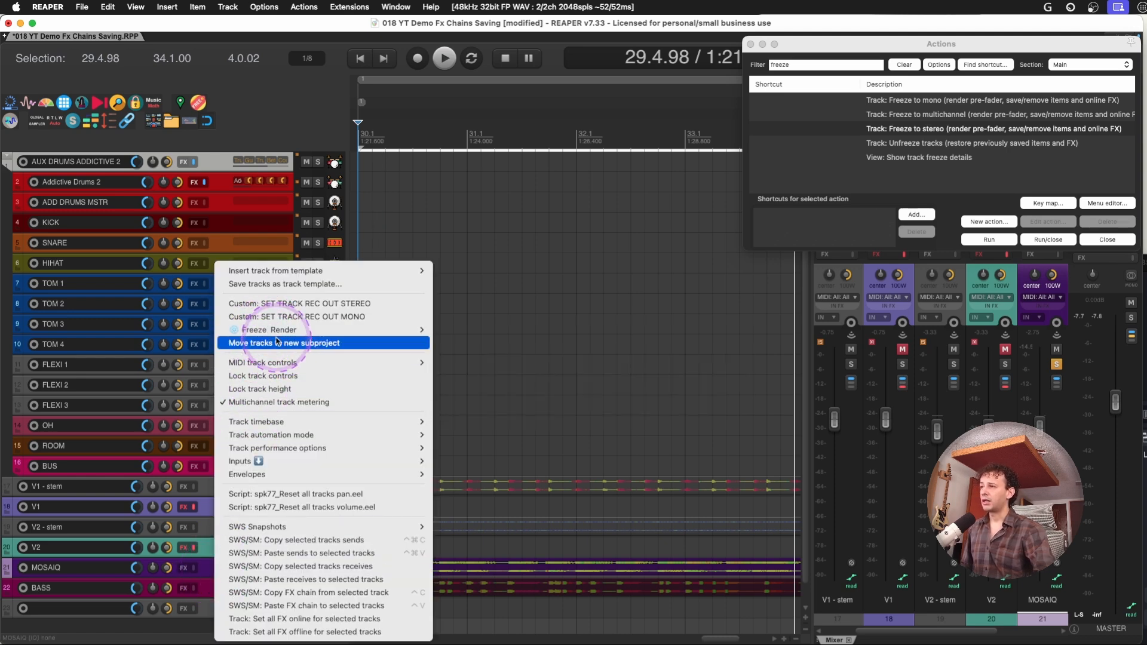
{"action": "mouse_move", "coordinate": [277, 339]}
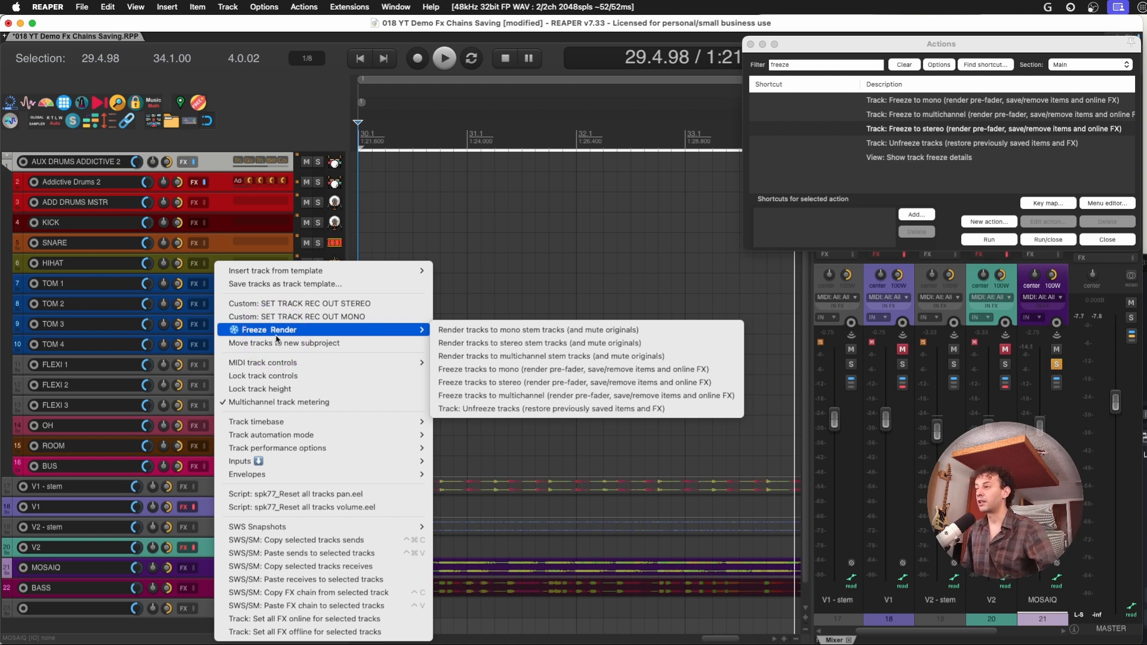
{"action": "key", "text": "Escape"}
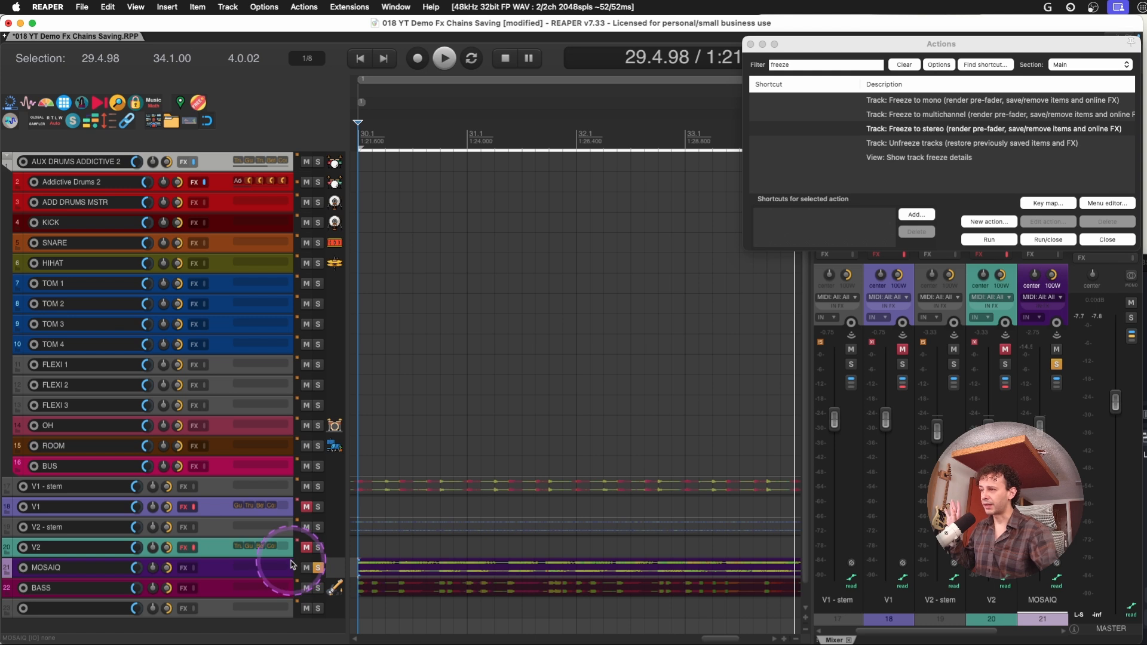
Solo the BASS track and play it back over the time selection
{"action": "left_click", "coordinate": [219, 591]}
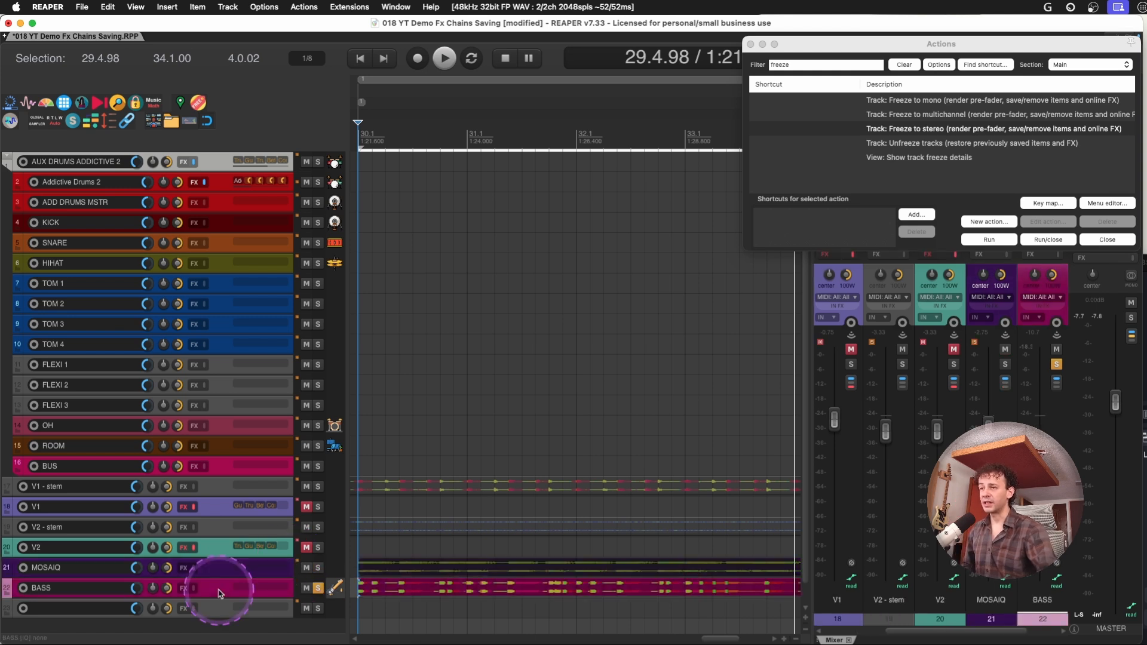
{"action": "key", "text": "space"}
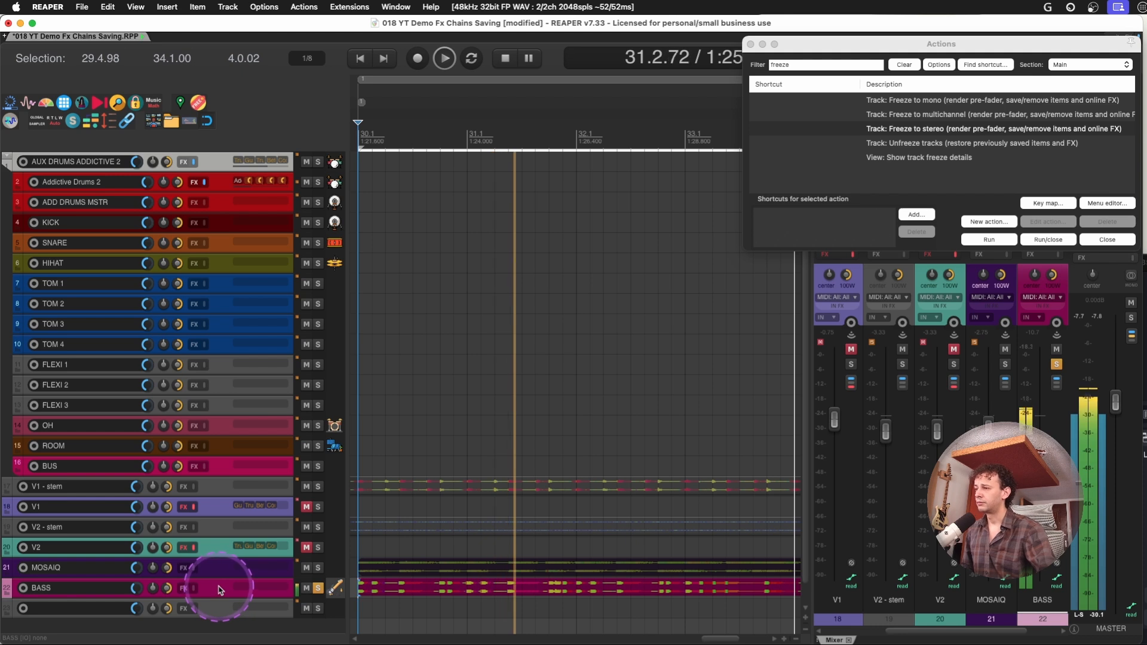
{"action": "key", "text": "space"}
Solo the MOSAIQ and BASS tracks together
{"action": "key", "text": "s"}
{"action": "left_click", "coordinate": [221, 569]}
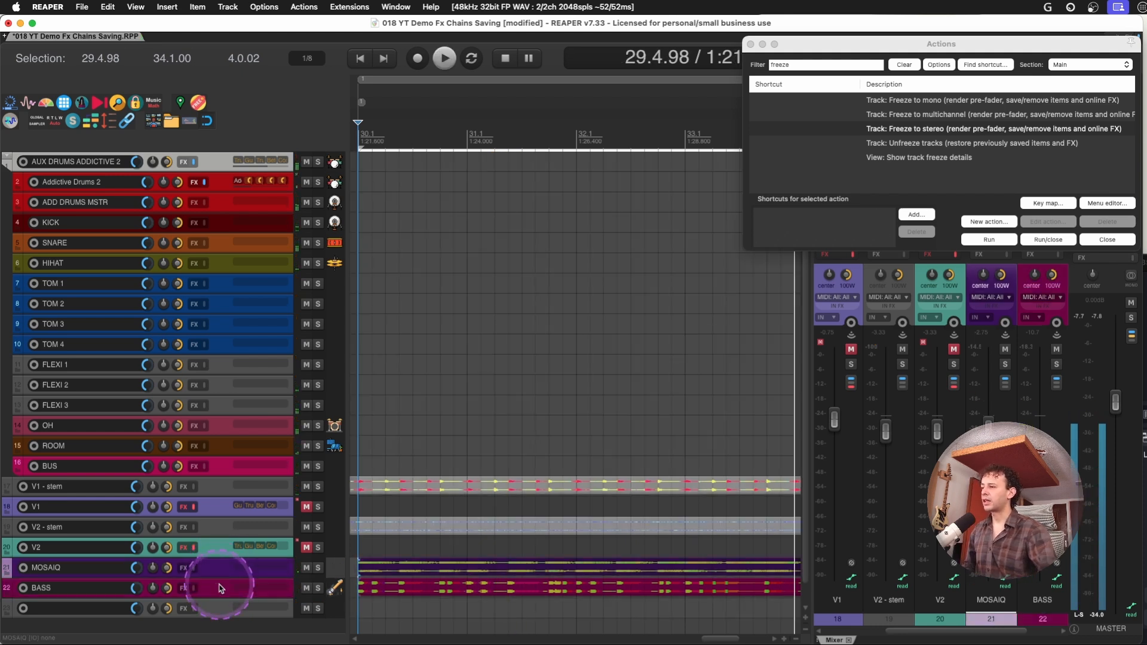
{"action": "key", "text": "s"}
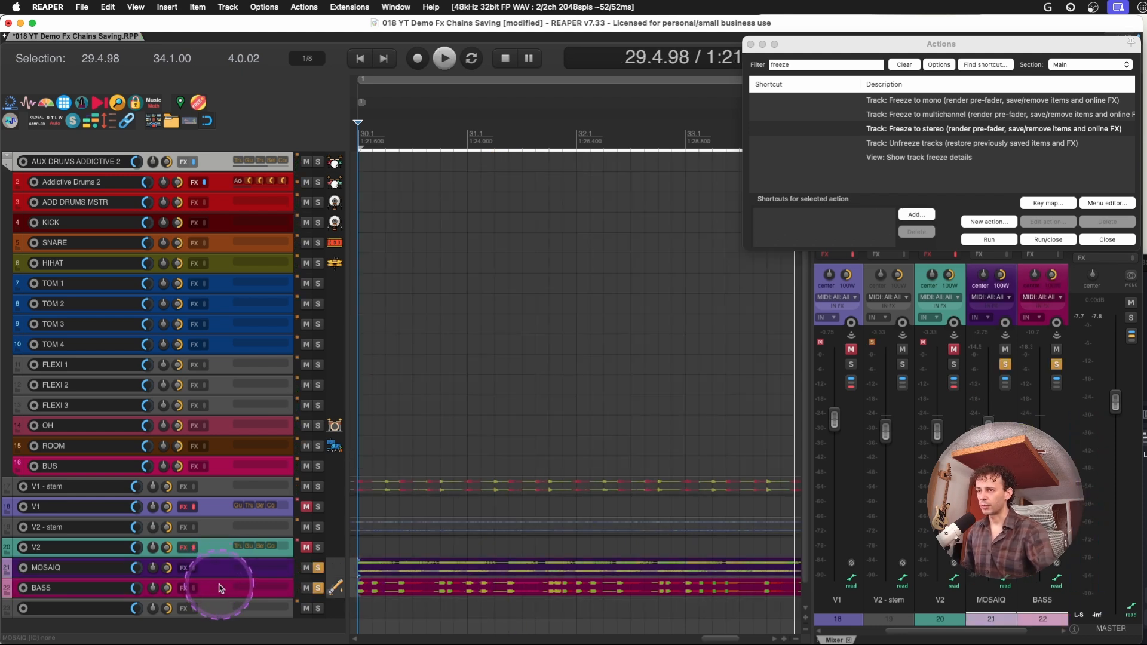
Play the soloed MOSAIQ and BASS tracks and examine their low frequencies in the master track's P.A Decibel spectrogram
{"action": "key", "text": "space"}
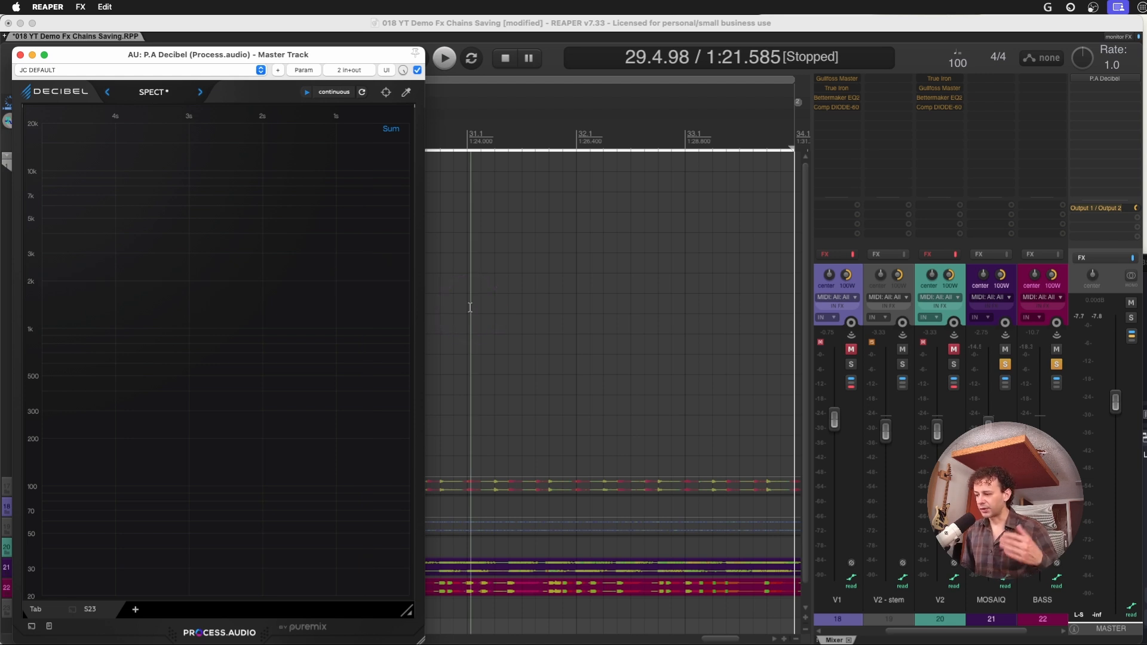
{"action": "key", "text": "t"}
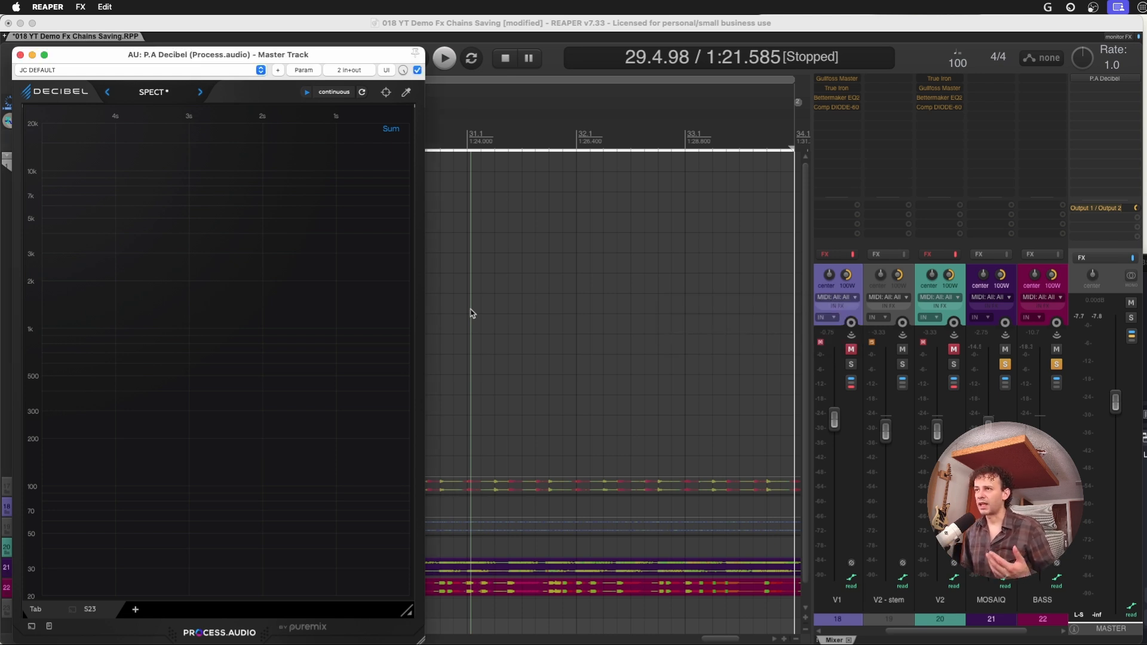
{"action": "key", "text": "space"}
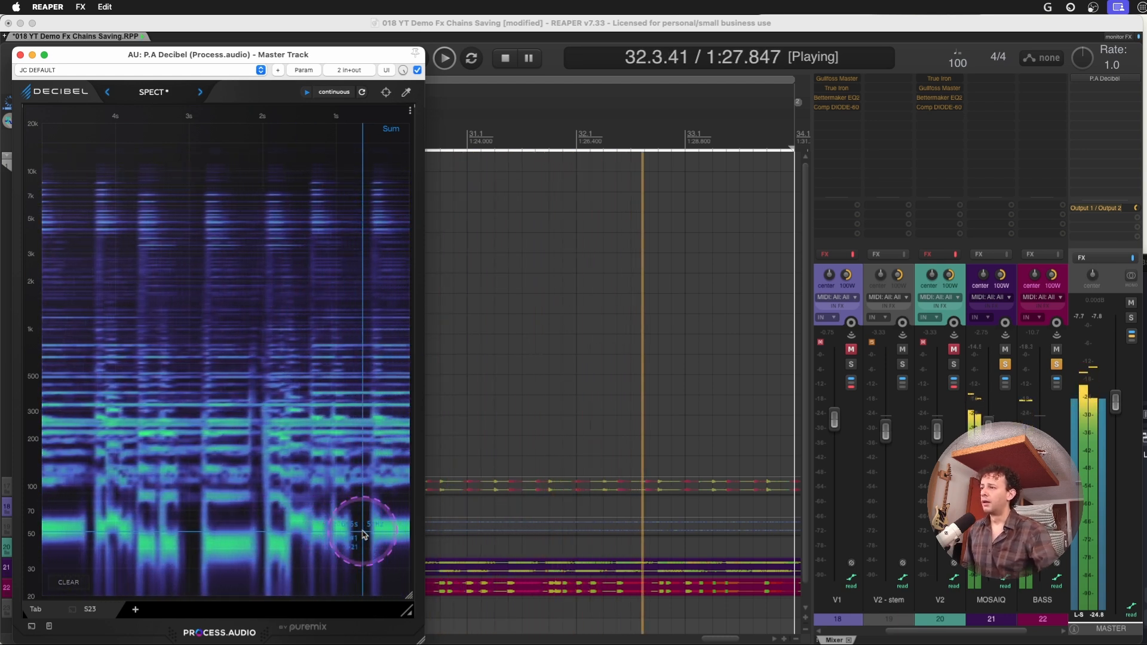
{"action": "left_click", "coordinate": [1040, 464]}
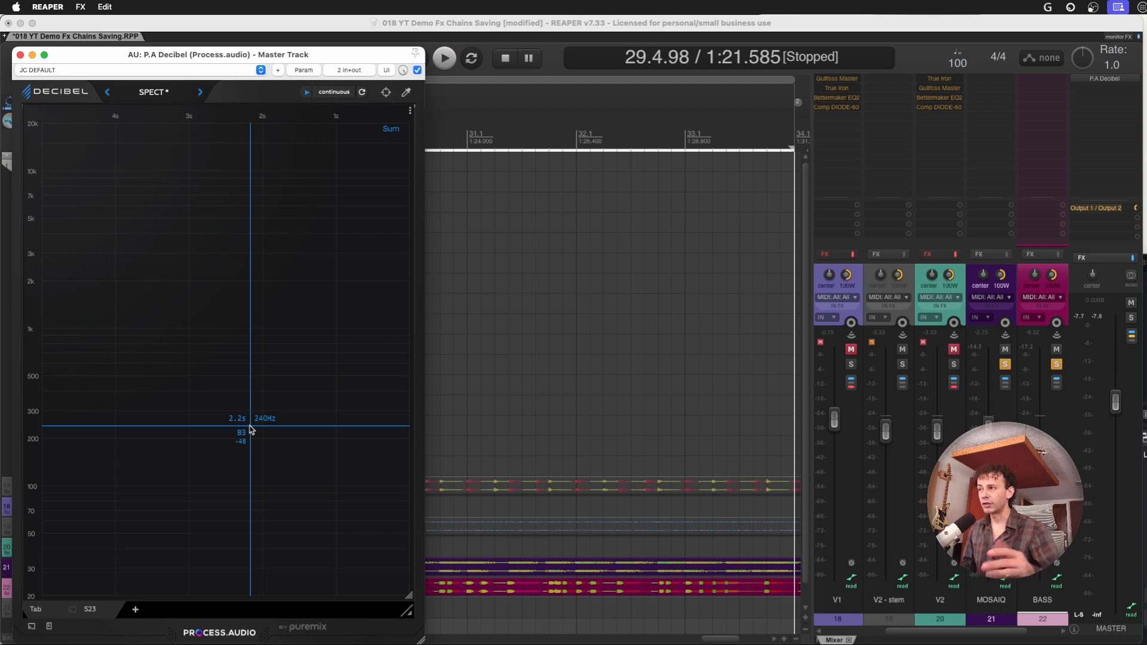
Solo the AUX DRUMS ADDICTIVE 2 track alone and play it while examining the Decibel spectrogram
{"action": "left_click", "coordinate": [854, 365]}
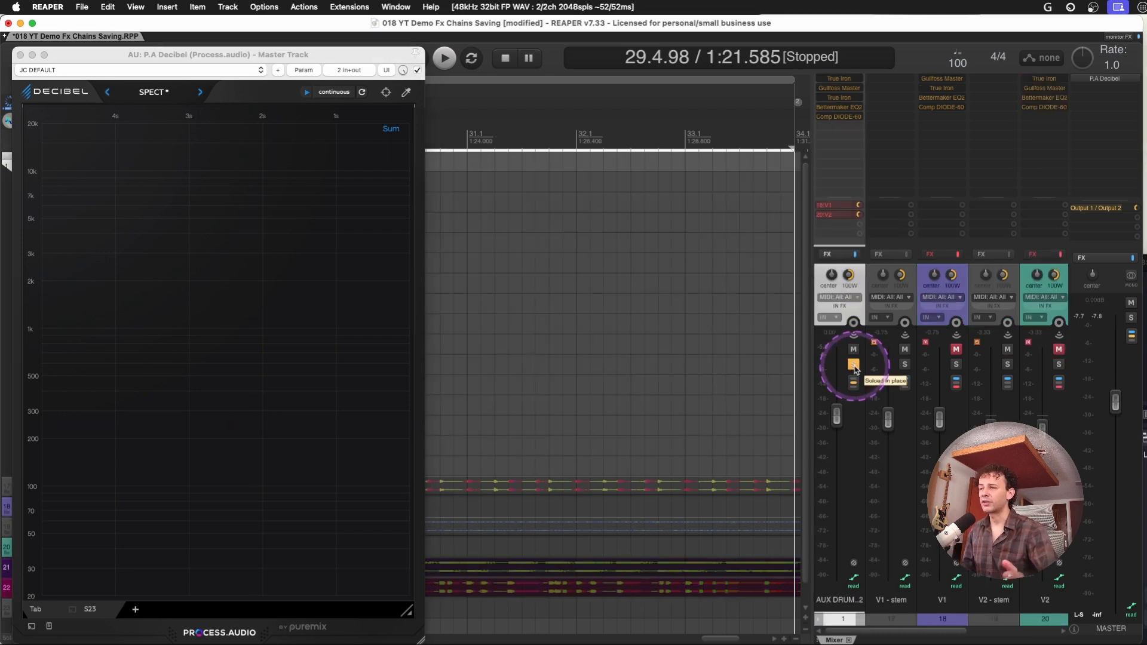
{"action": "key", "text": "space"}
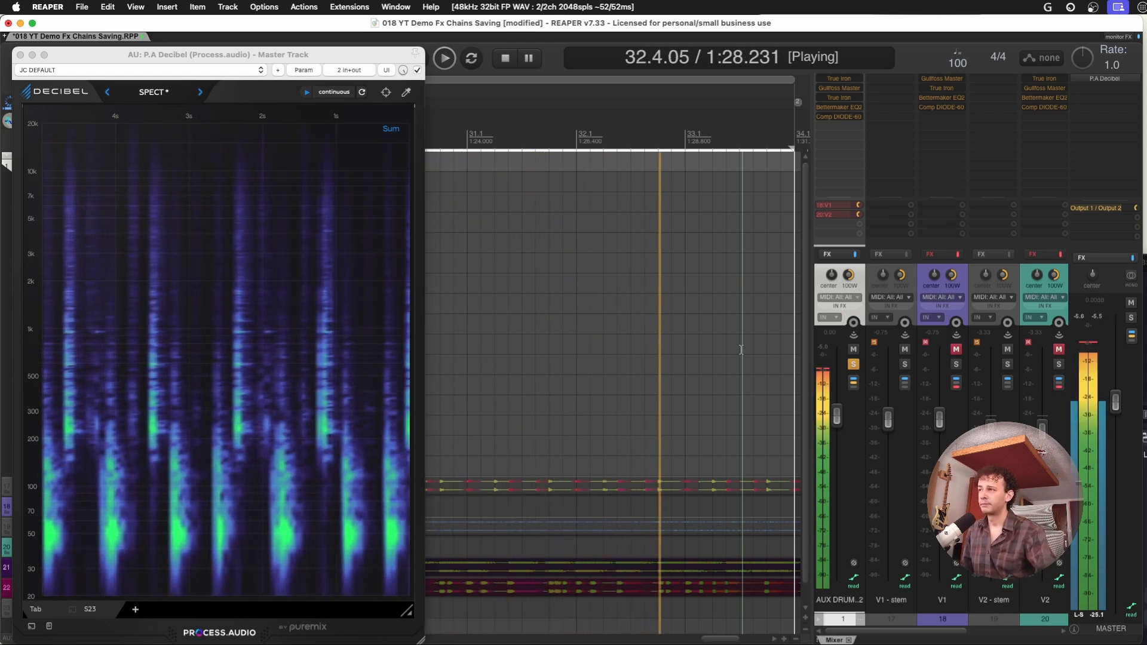
{"action": "left_click", "coordinate": [333, 92]}
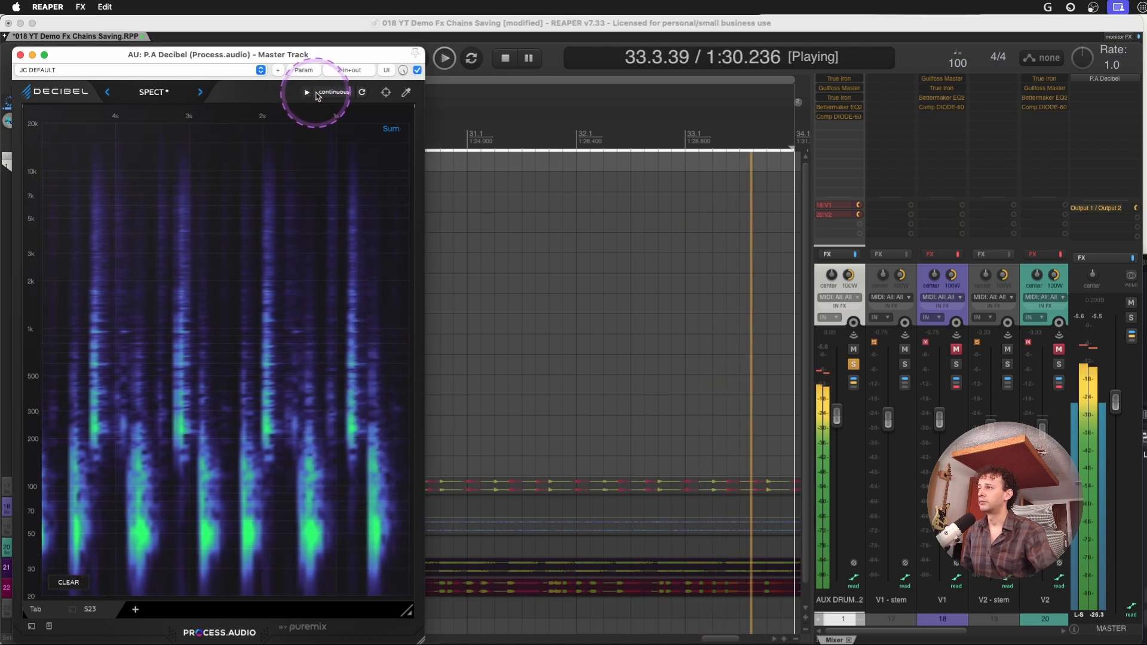
{"action": "key", "text": "space"}
{"action": "left_click", "coordinate": [539, 237]}
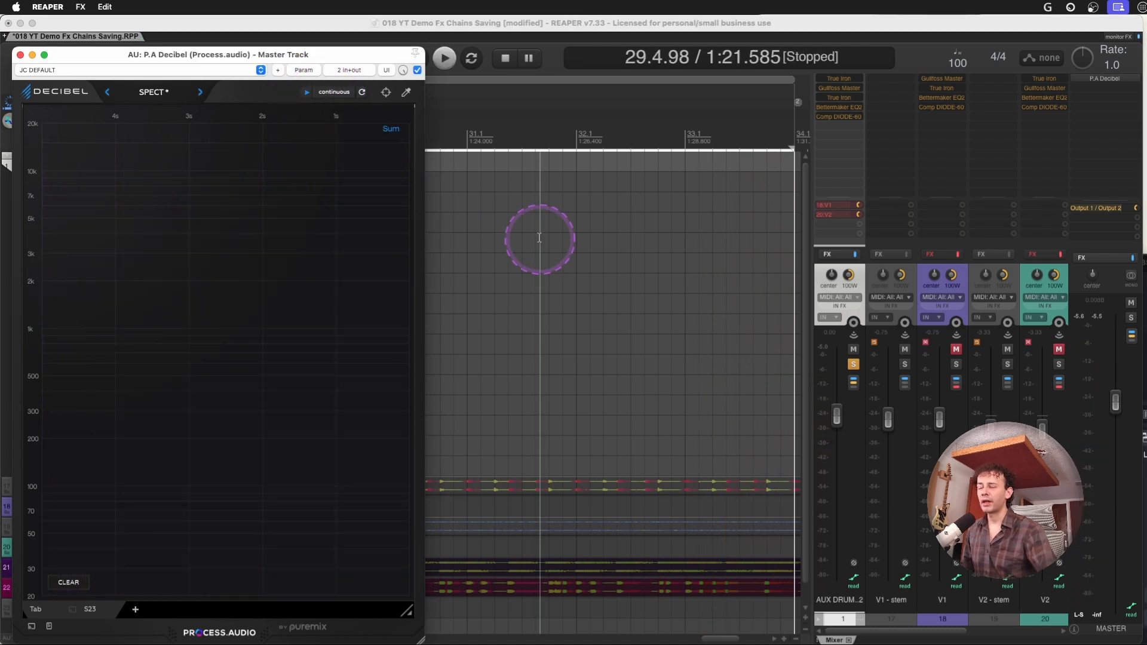
{"action": "left_click", "coordinate": [555, 226]}
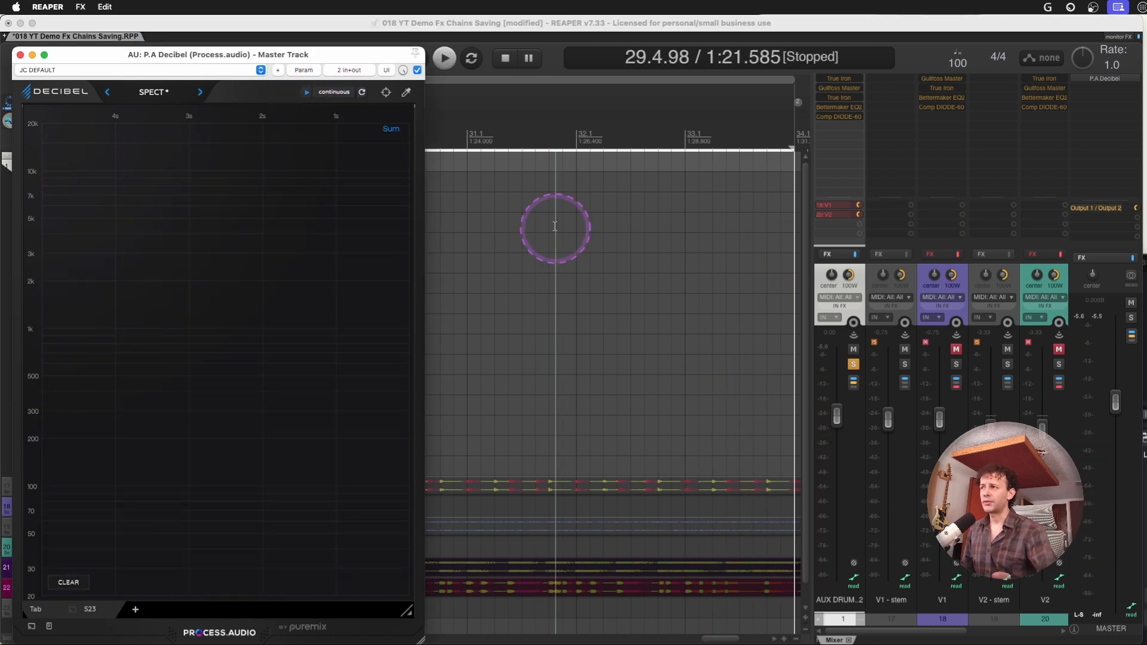
{"action": "left_click", "coordinate": [389, 123]}
{"action": "left_click", "coordinate": [516, 270]}
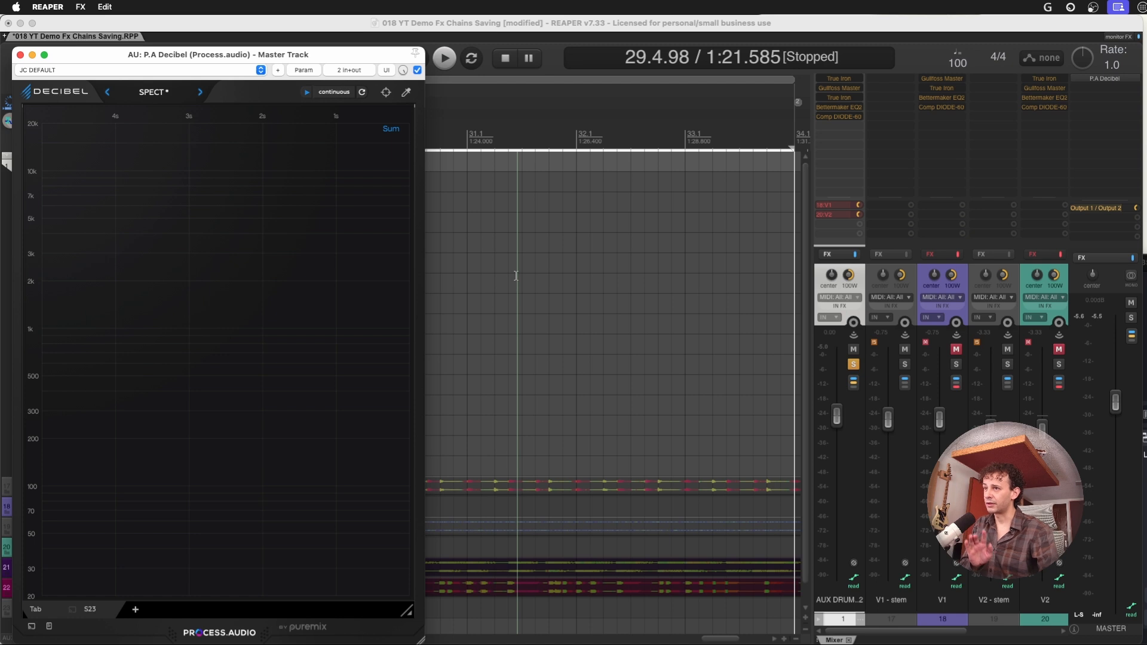
Turn on repeat and loop the soloed drums over the time selection
{"action": "left_click", "coordinate": [472, 59]}
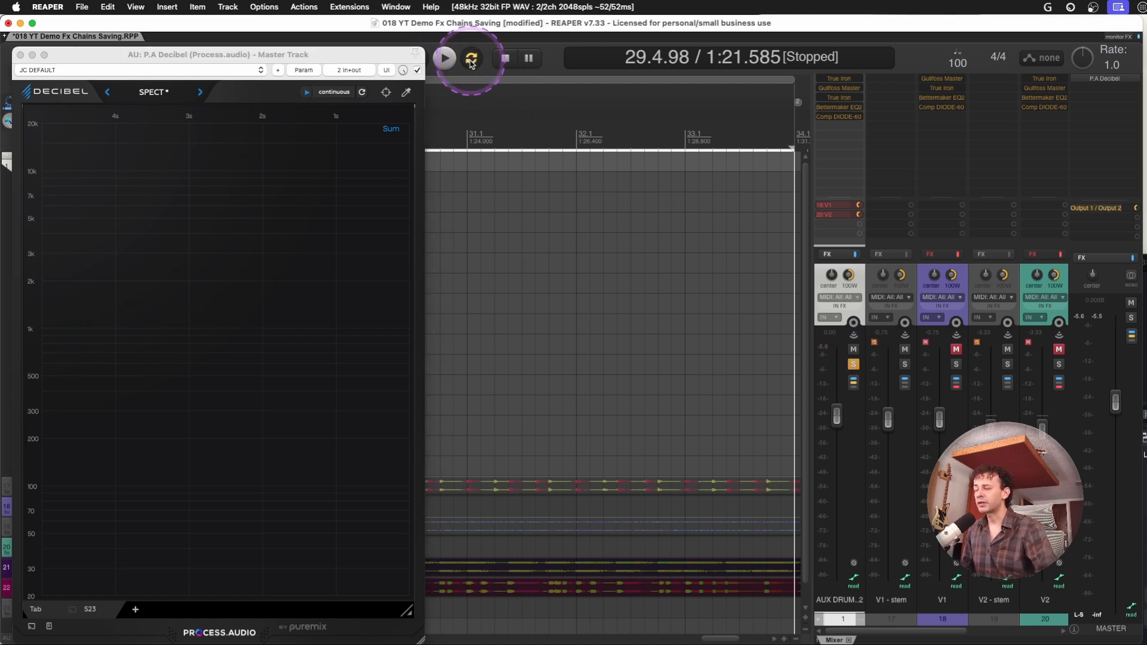
{"action": "key", "text": "space"}
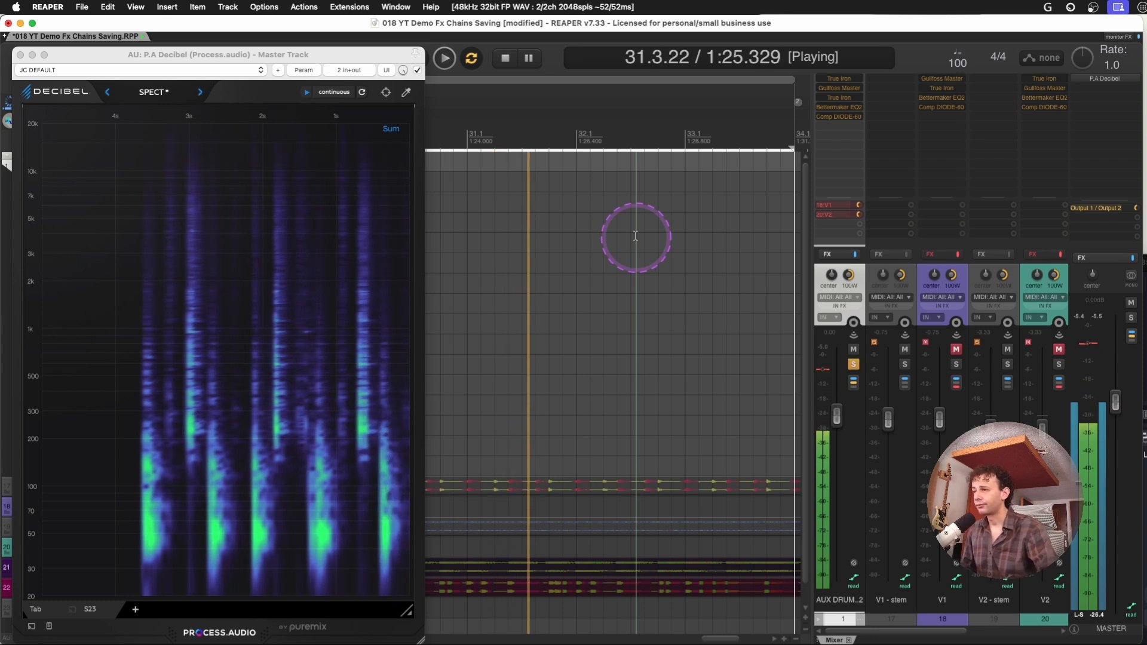
{"action": "key", "text": "space"}
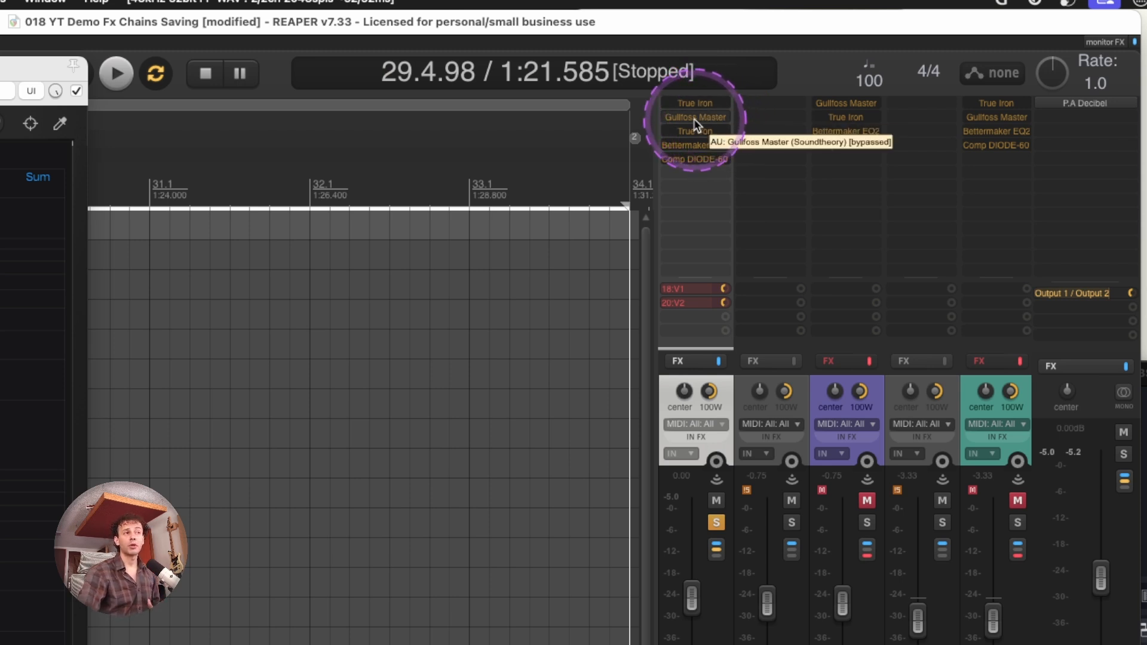
Remove the second True Iron from the AUX DRUMS ADDICTIVE 2 track and go through the plug-ins in its FX chain window
{"action": "left_click", "coordinate": [688, 133], "text": "alt"}
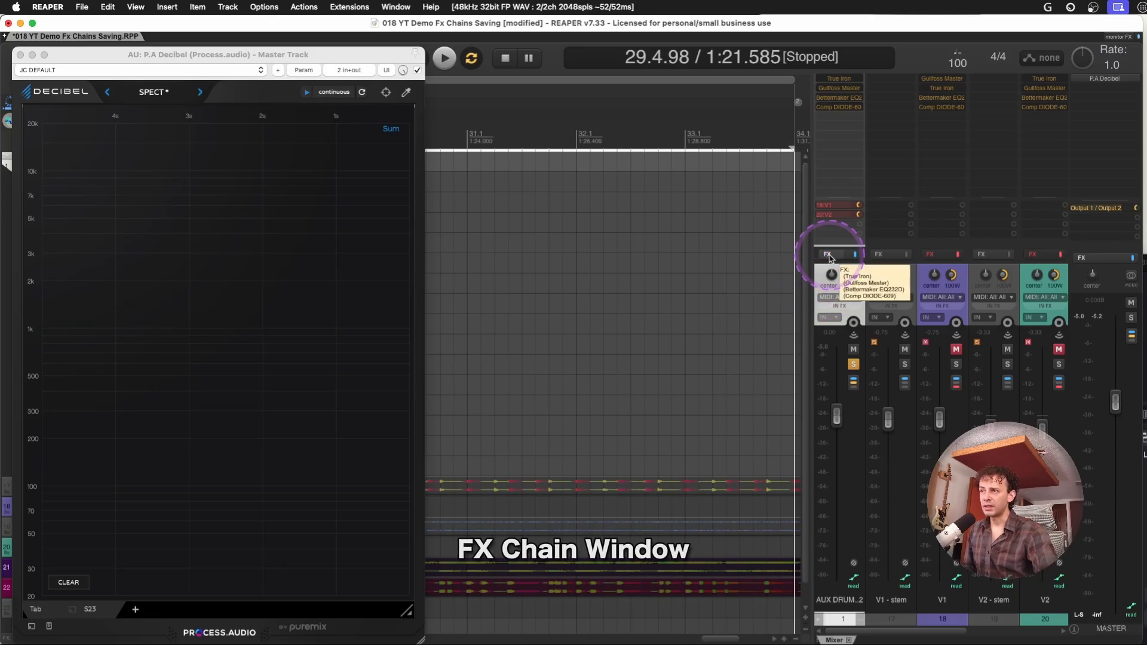
{"action": "left_click", "coordinate": [828, 255]}
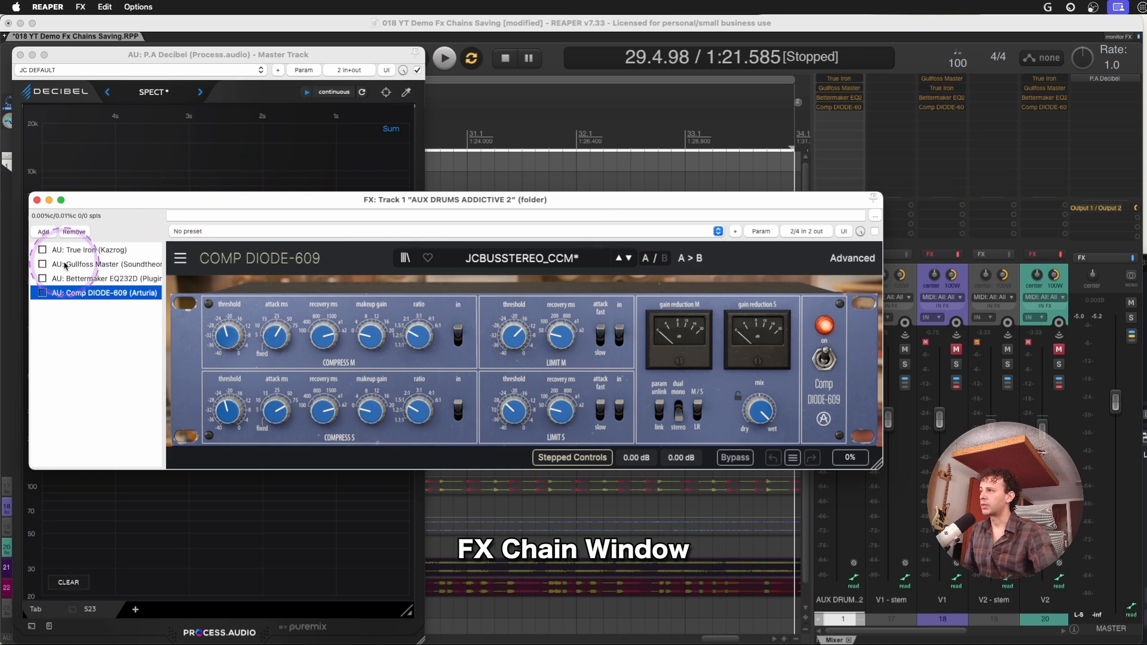
{"action": "left_click", "coordinate": [83, 250]}
{"action": "left_click", "coordinate": [95, 278]}
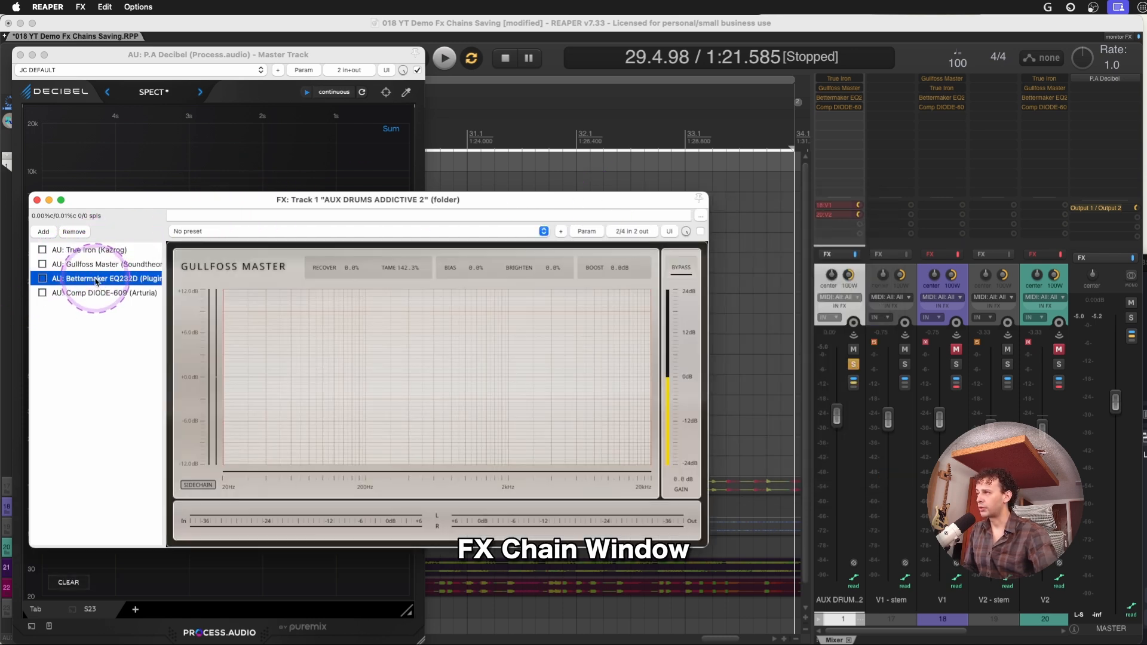
{"action": "left_click", "coordinate": [99, 293]}
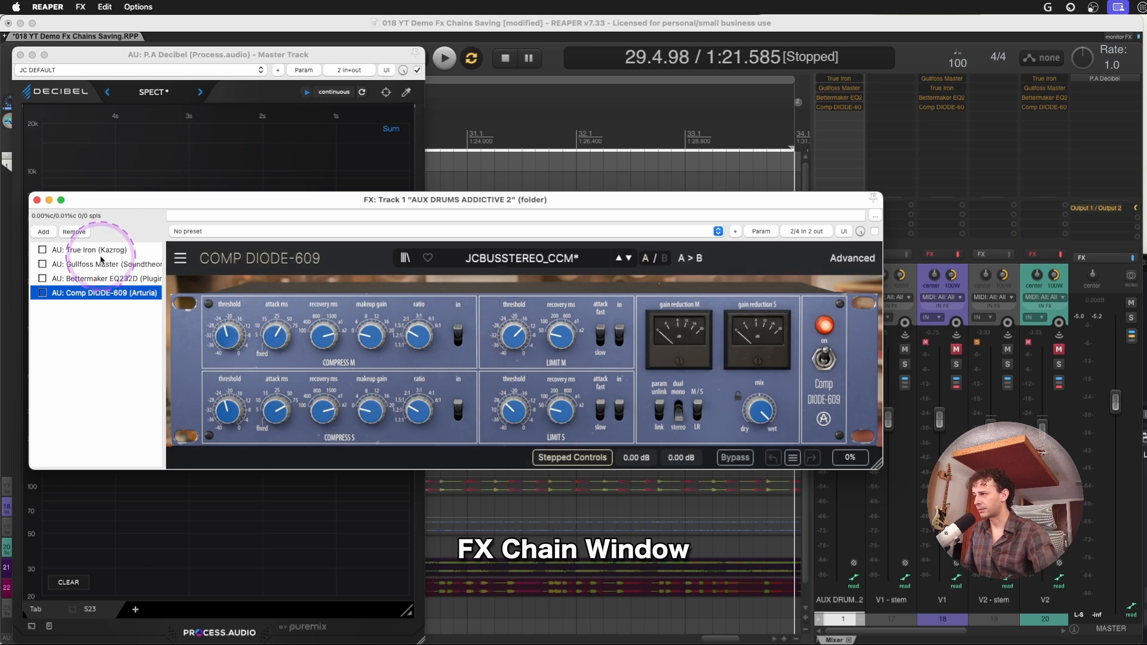
View Gullfoss Master and Bettermaker EQ232D in separate floating windows, and close both
{"action": "left_click", "coordinate": [839, 89]}
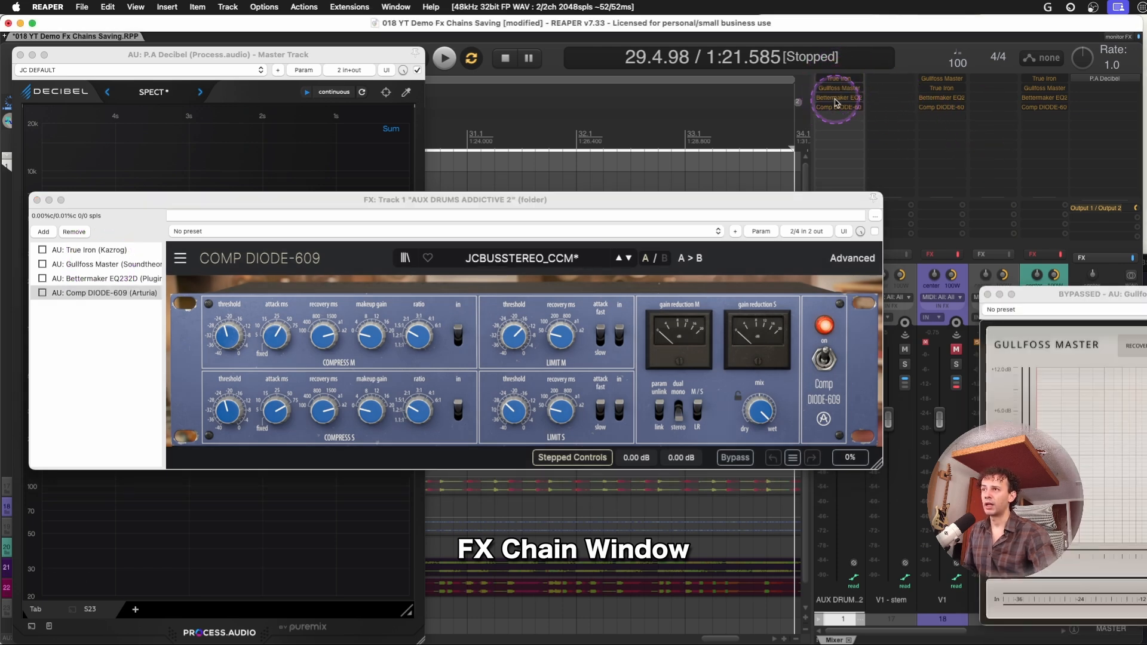
{"action": "left_click", "coordinate": [835, 100]}
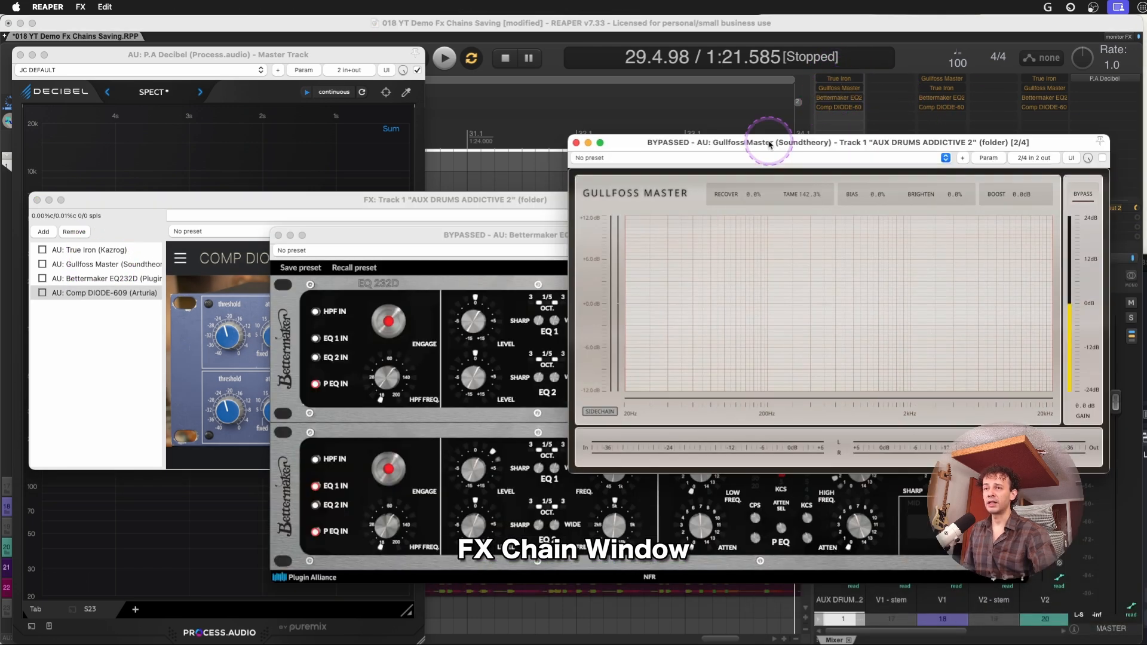
{"action": "left_click_drag", "start_coordinate": [774, 145], "coordinate": [707, 37]}
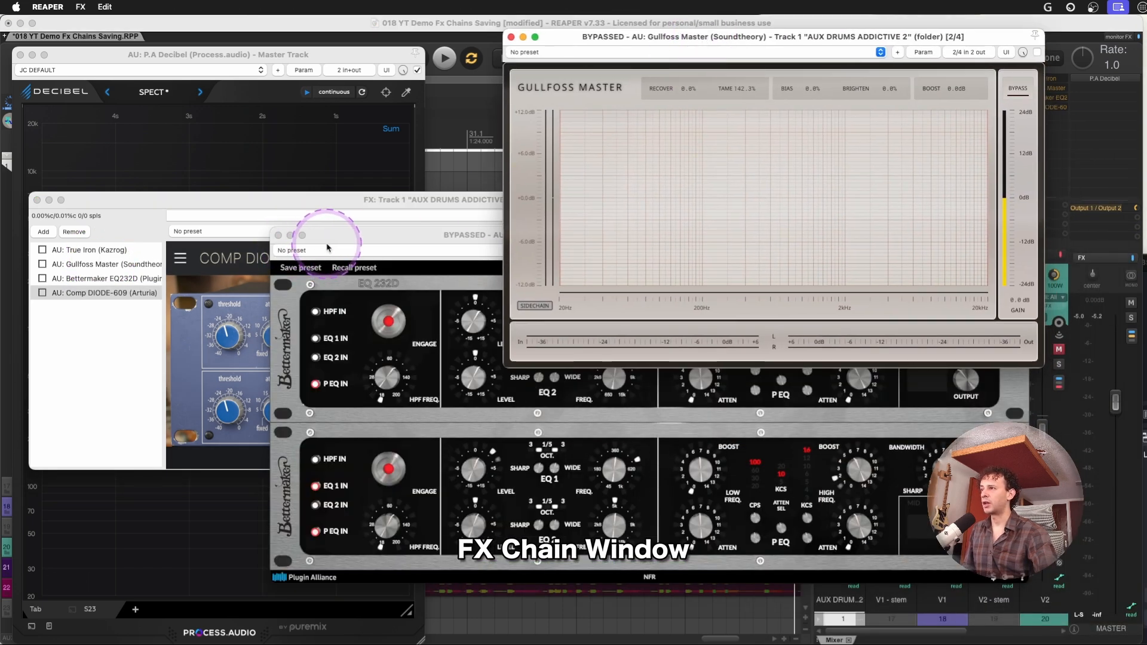
{"action": "left_click_drag", "start_coordinate": [328, 237], "coordinate": [287, 238]}
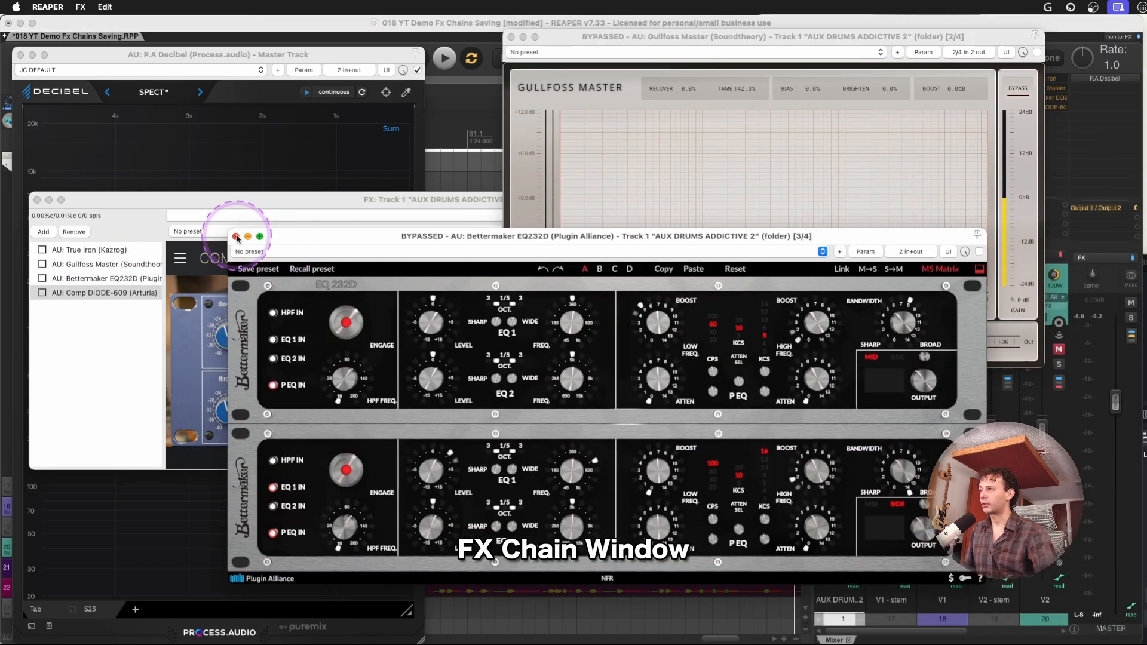
{"action": "left_click", "coordinate": [237, 237]}
{"action": "left_click", "coordinate": [511, 37]}
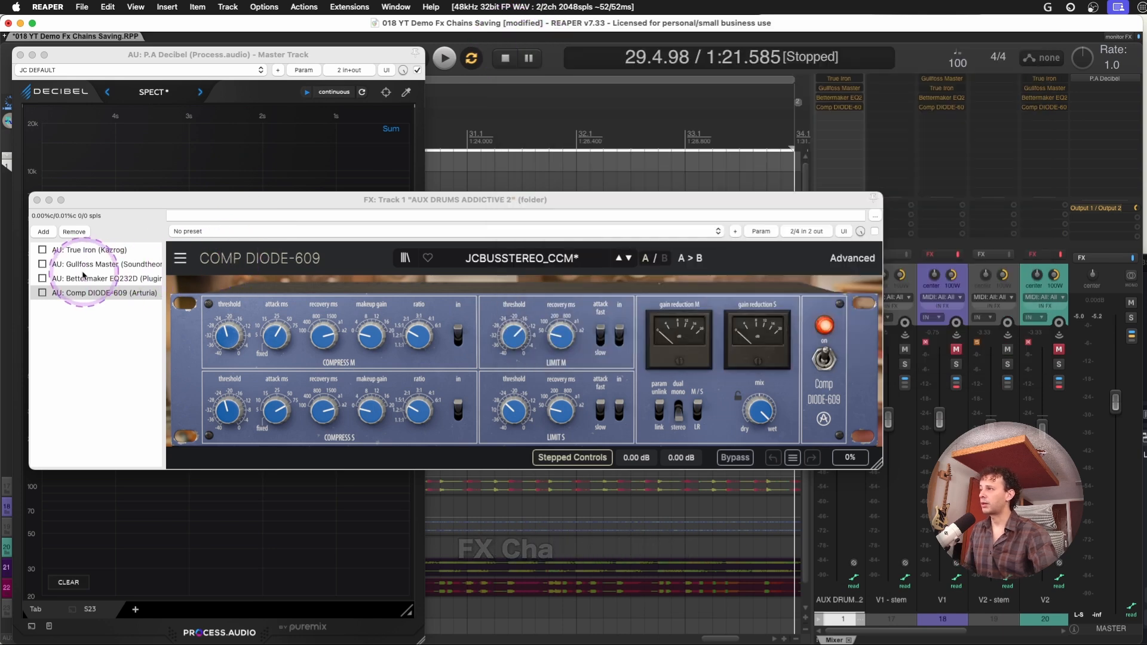
Start saving the complete AUX DRUMS ADDICTIVE 2 plug-in chain as an FX chain and look through the FXChains folder
{"action": "left_click", "coordinate": [93, 251]}
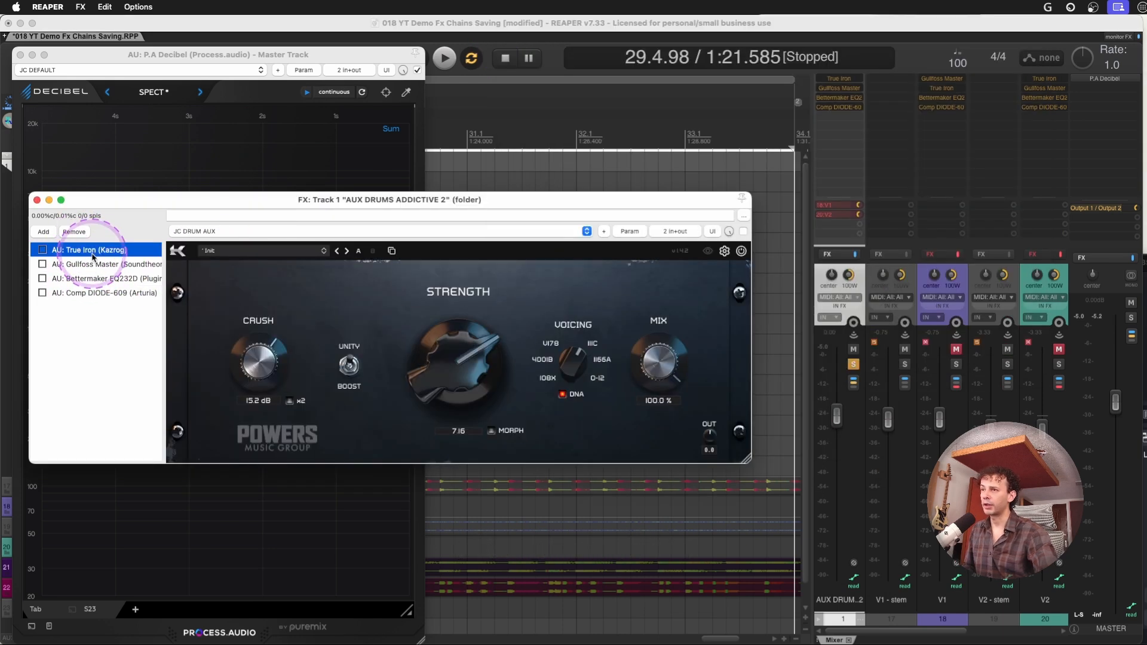
{"action": "left_click", "coordinate": [81, 10]}
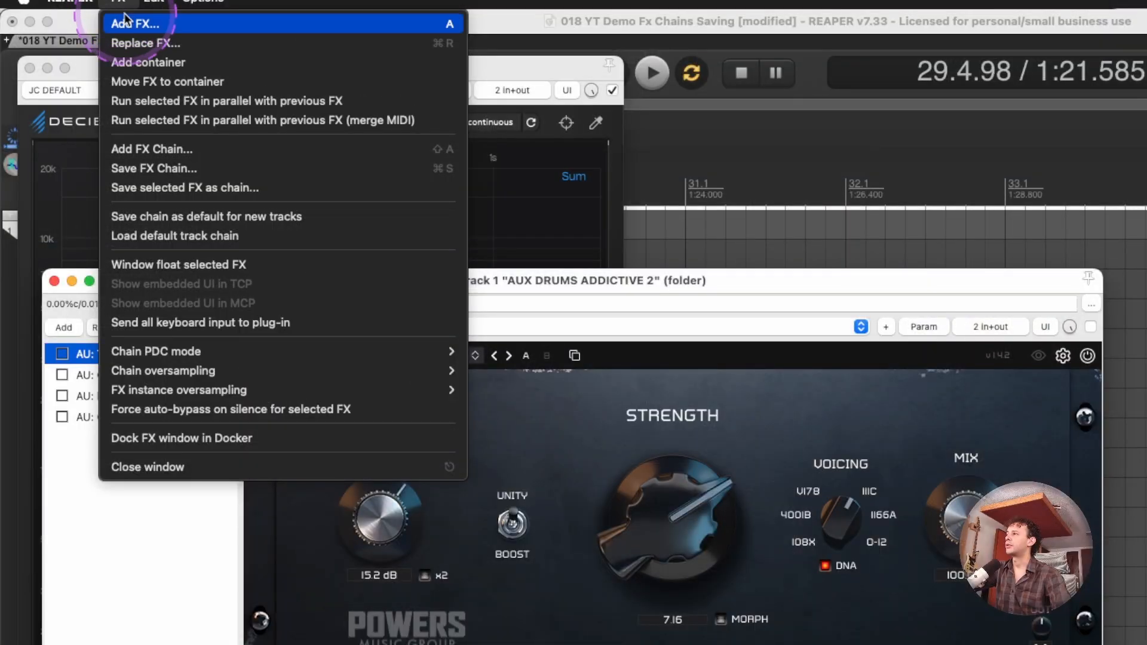
{"action": "left_click", "coordinate": [122, 123]}
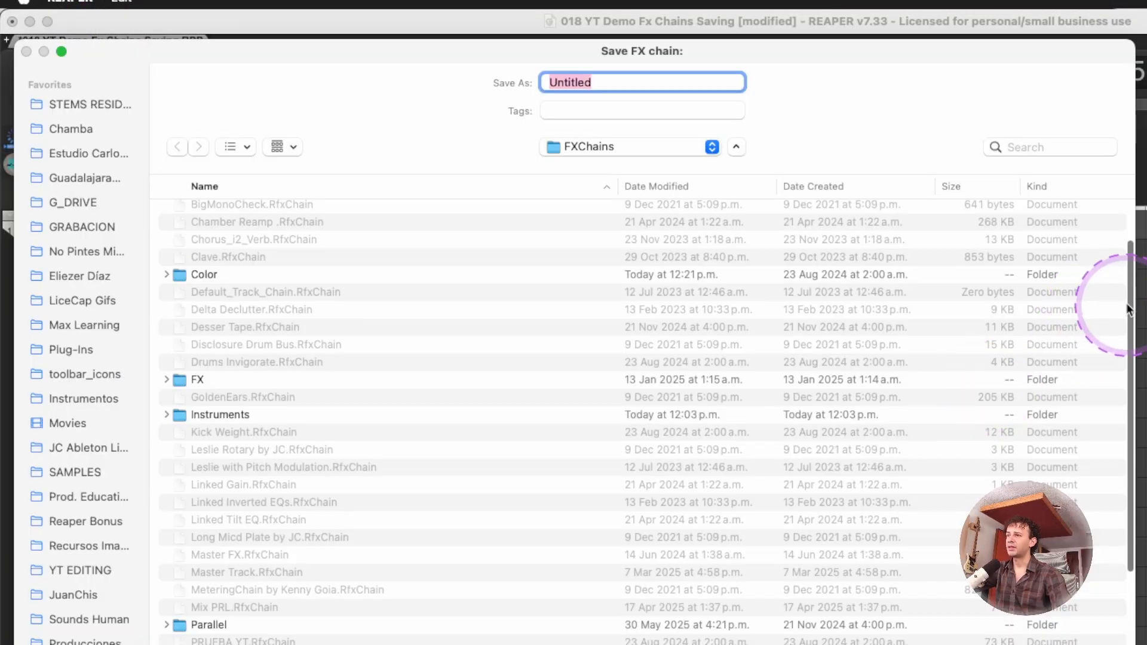
{"action": "left_click_drag", "start_coordinate": [1134, 302], "coordinate": [1118, 256]}
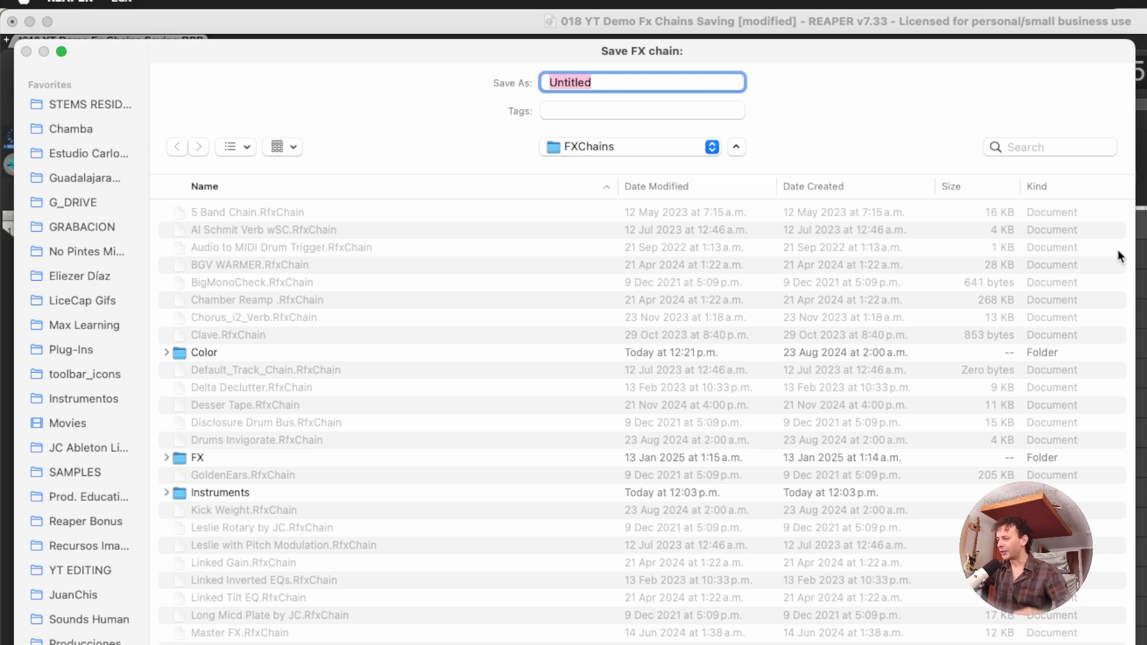
{"action": "scroll", "coordinate": [947, 416], "scroll_direction": "down", "scroll_amount": 1}
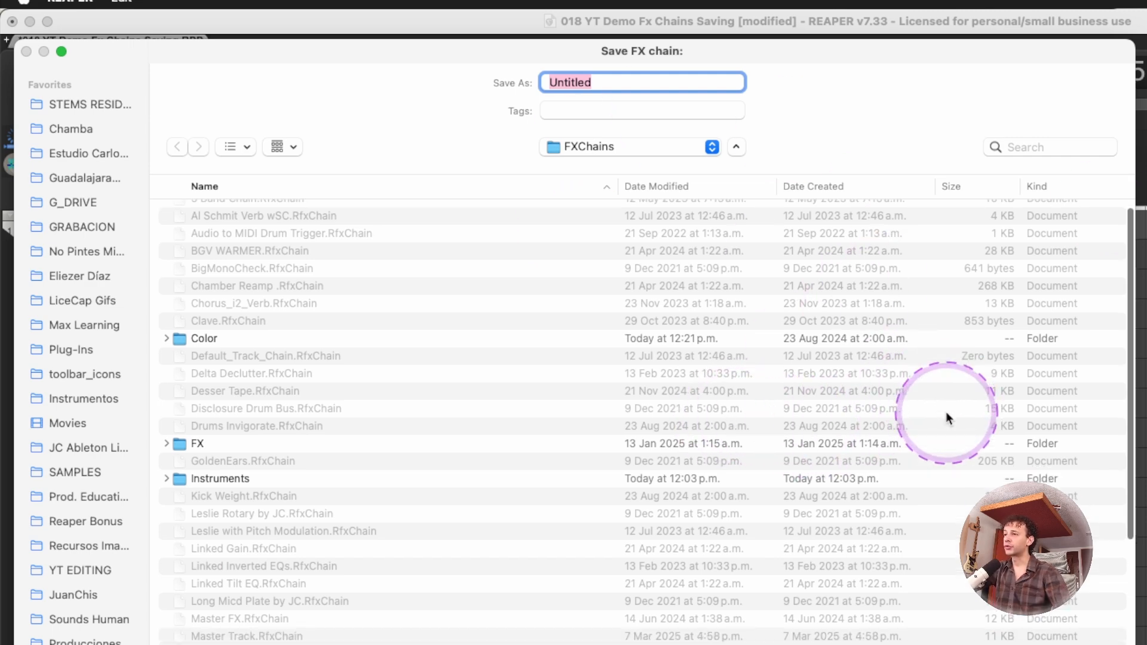
{"action": "scroll", "coordinate": [946, 413], "scroll_direction": "down", "scroll_amount": 4}
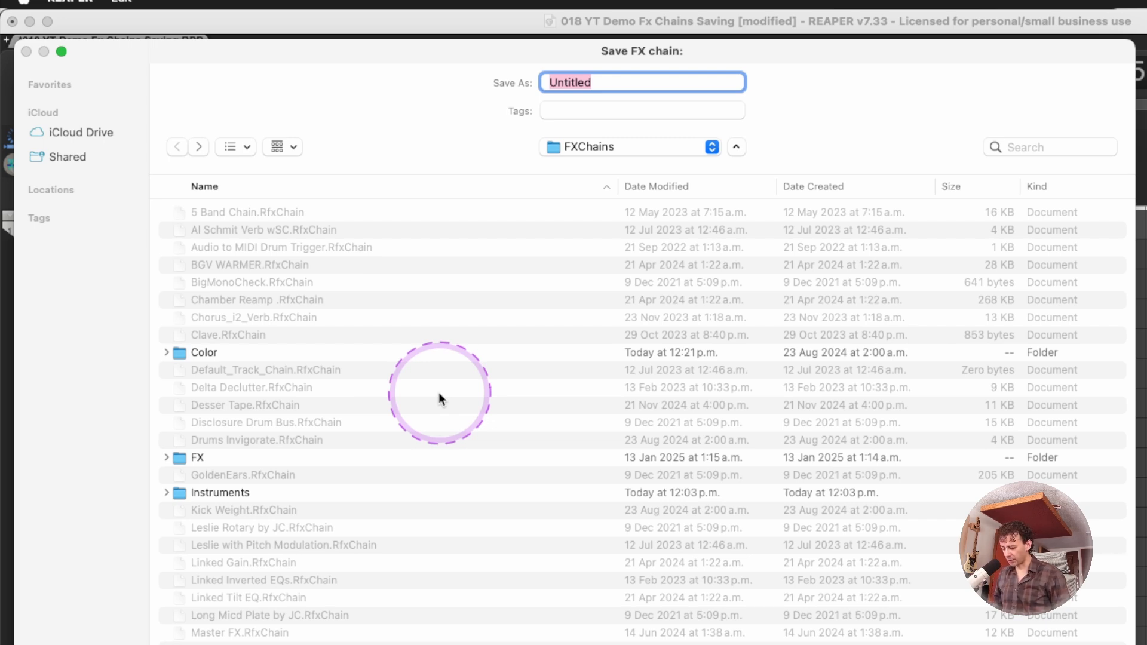
Create a new folder named Bus inside the FXChains folder
{"action": "key", "text": "shift+super+n"}
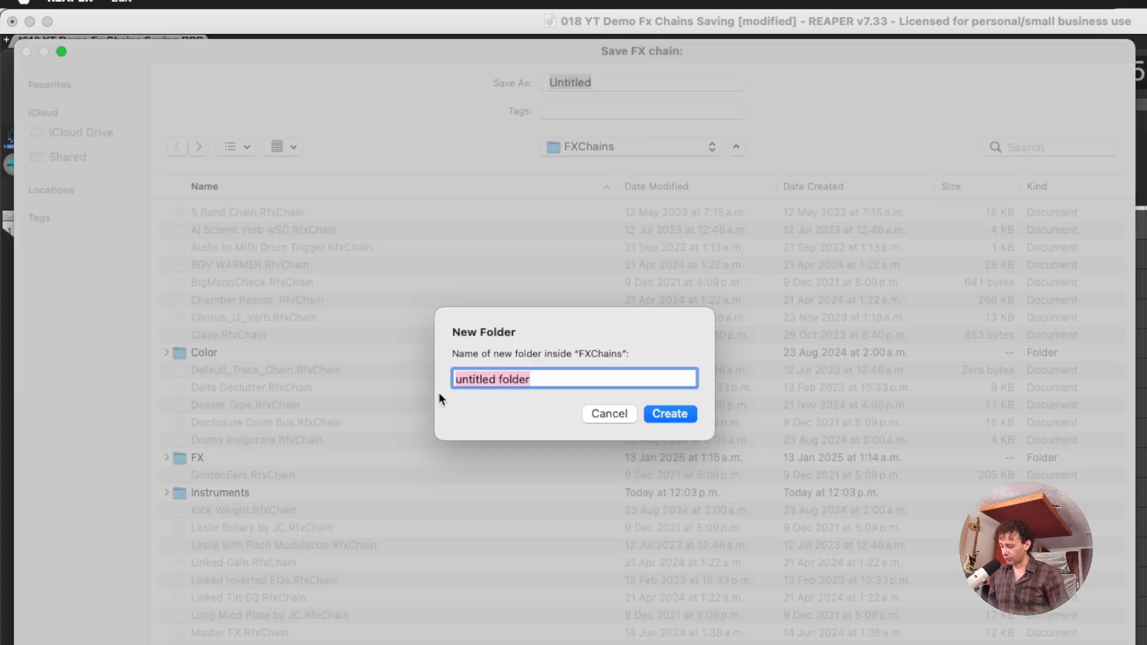
{"action": "type", "text": "Bus"}
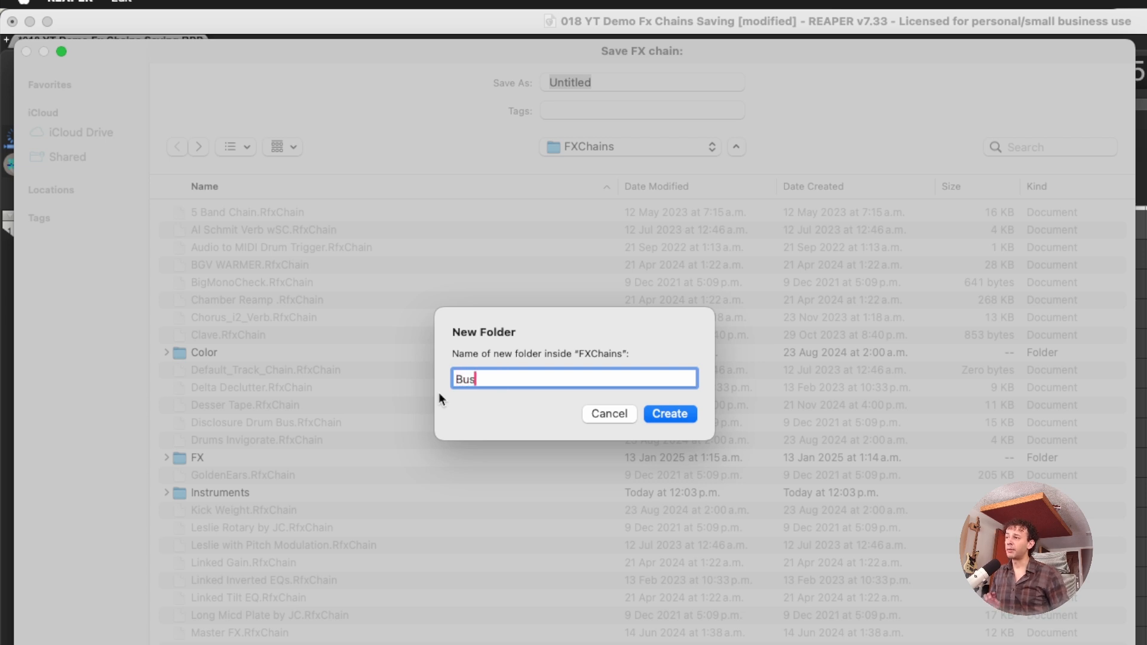
{"action": "key", "text": "Return"}
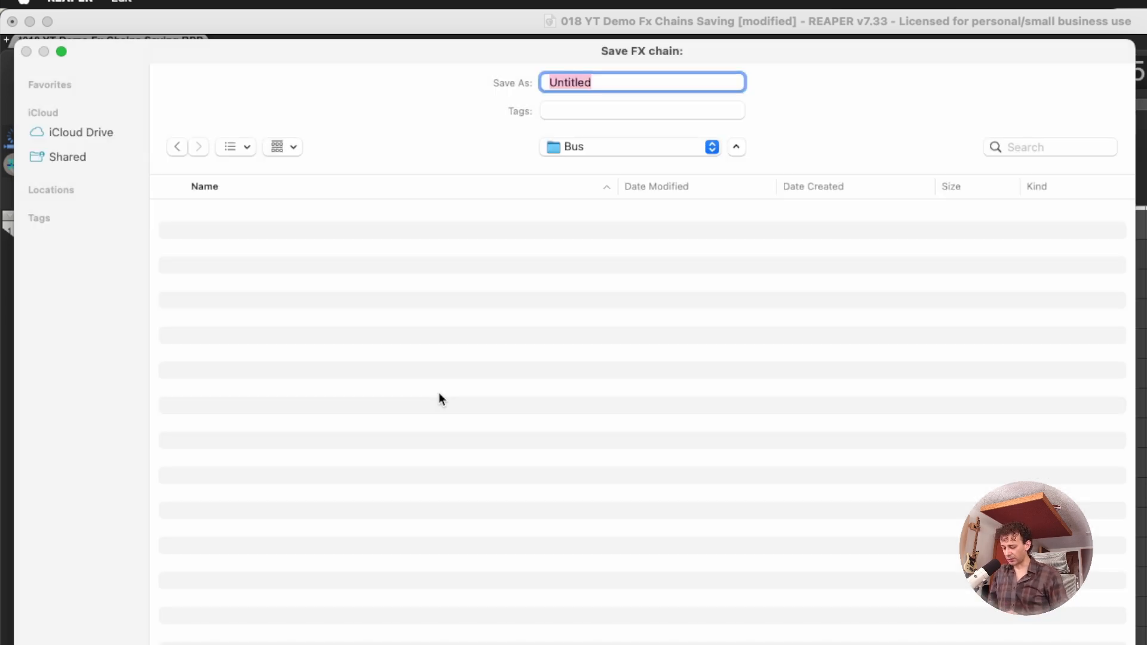
Save the FX chain as "Bus Drums Acoustic" in the Bus folder
{"action": "type", "text": "Bus Drums"}
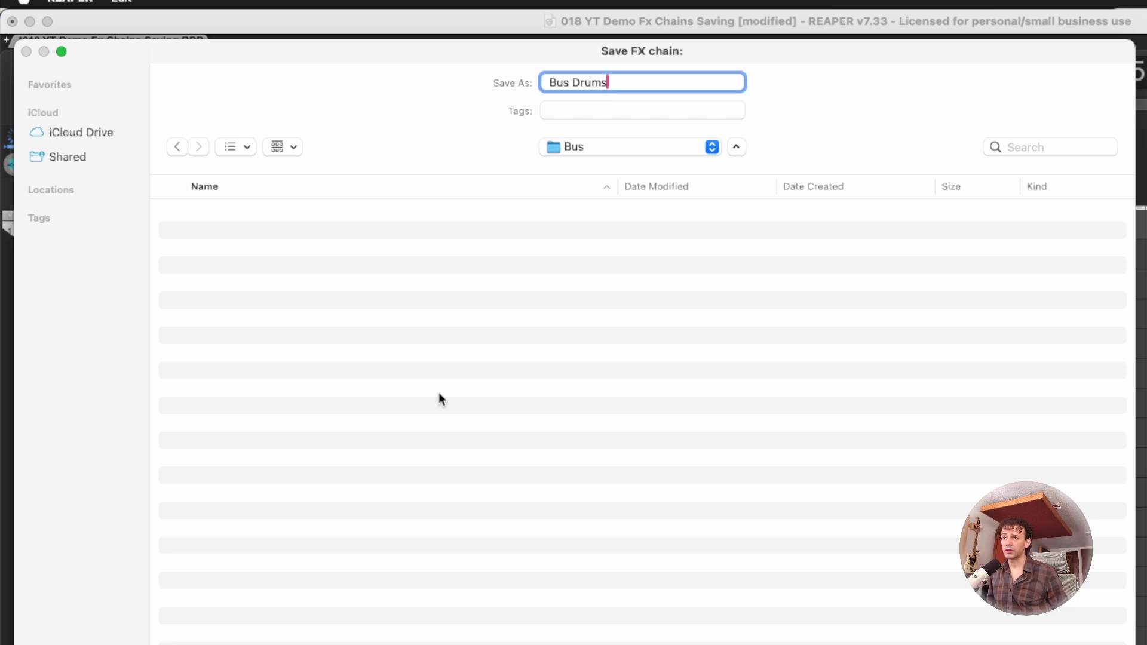
{"action": "type", "text": " Acousto"}
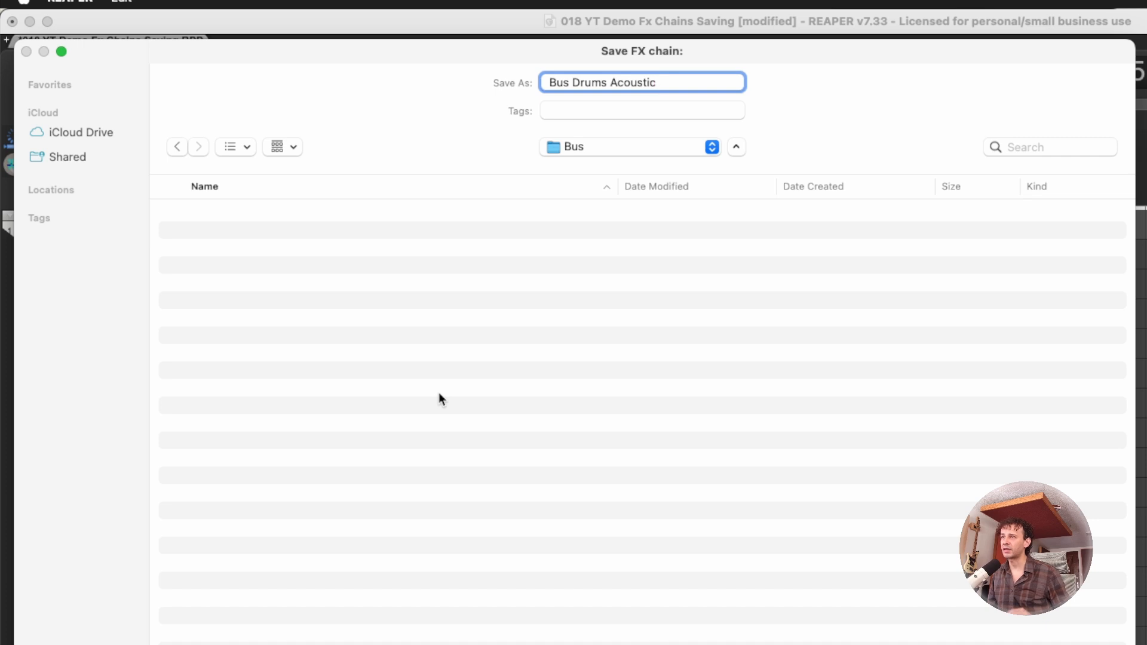
{"action": "key", "text": "Return"}
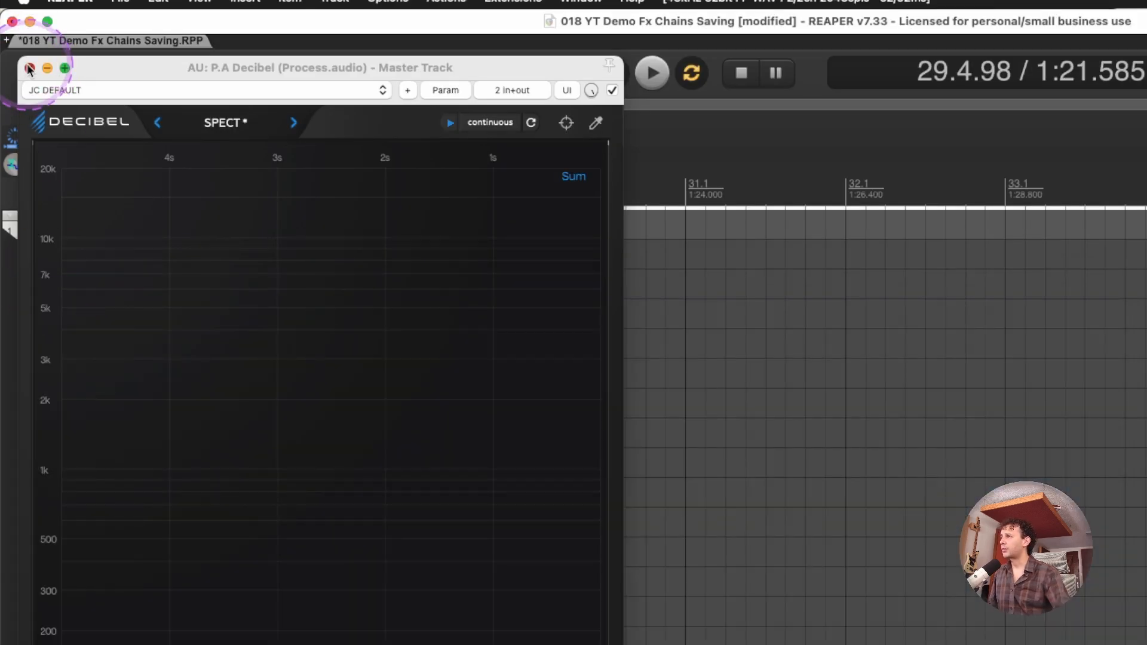
Close the Decibel window and open a new project tab
{"action": "left_click", "coordinate": [33, 71]}
{"action": "key", "text": "super+t"}
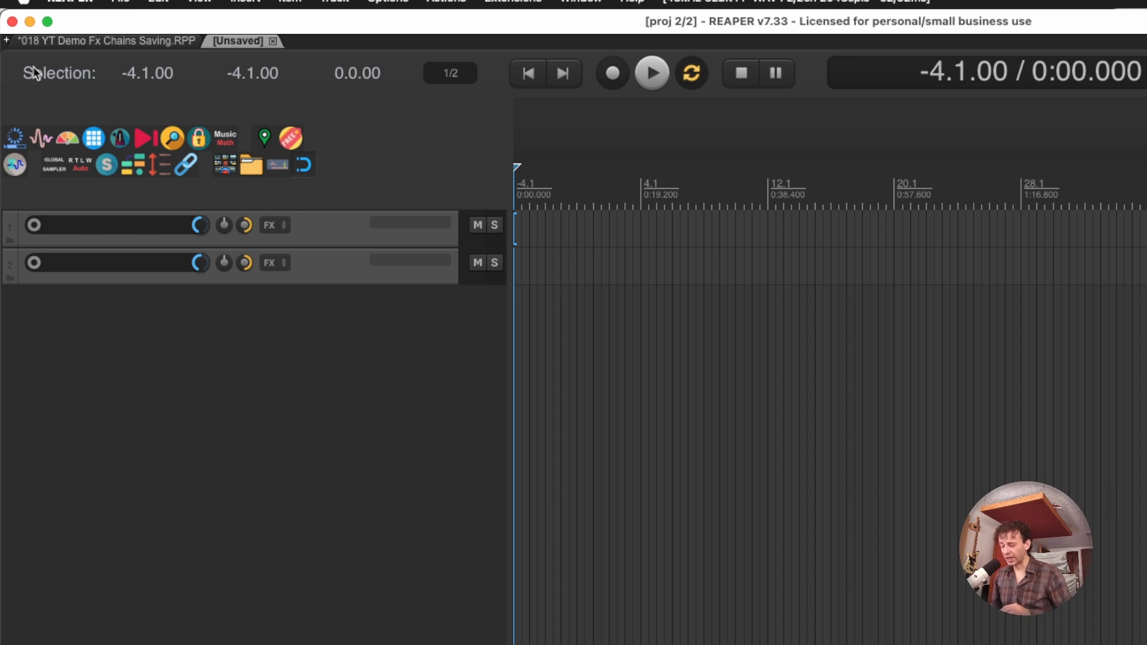
Add the Bus Drums Acoustic FX chain from the Bus folder to the first track and delete the empty second track
{"action": "right_click", "coordinate": [405, 224]}
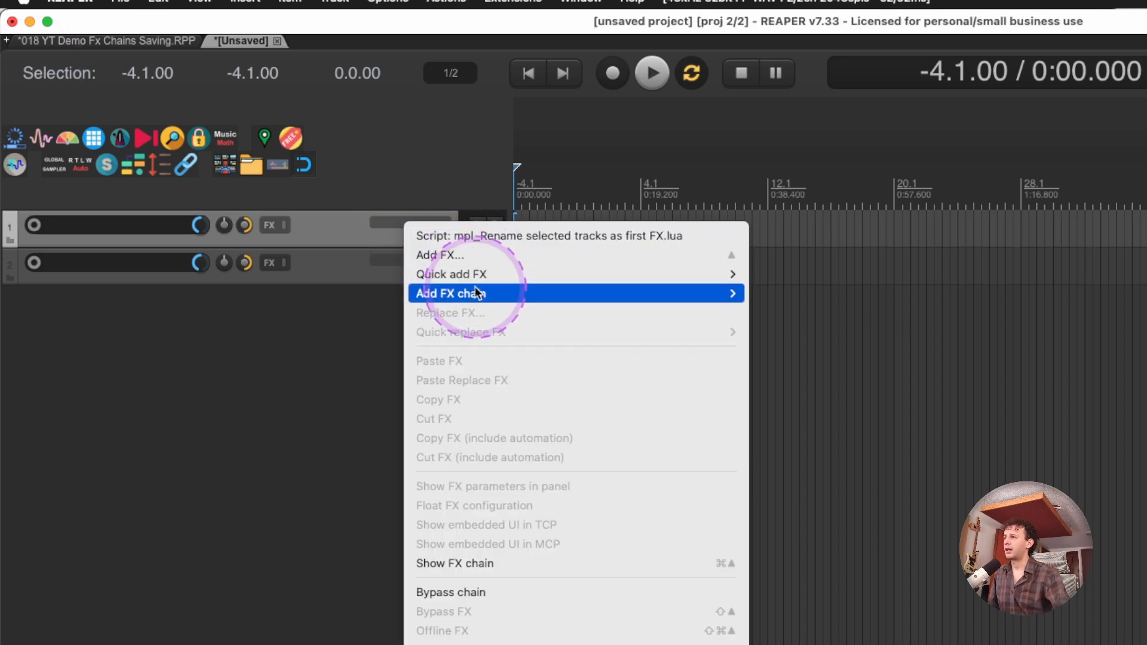
{"action": "mouse_move", "coordinate": [472, 293]}
{"action": "mouse_move", "coordinate": [840, 184]}
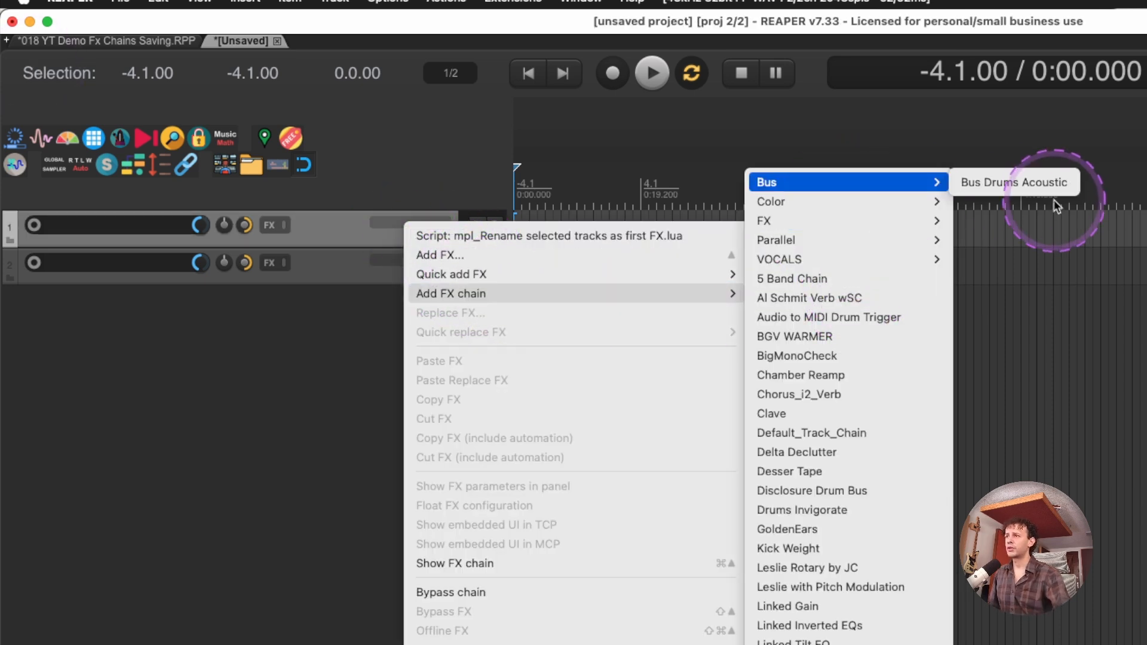
{"action": "left_click", "coordinate": [1033, 184]}
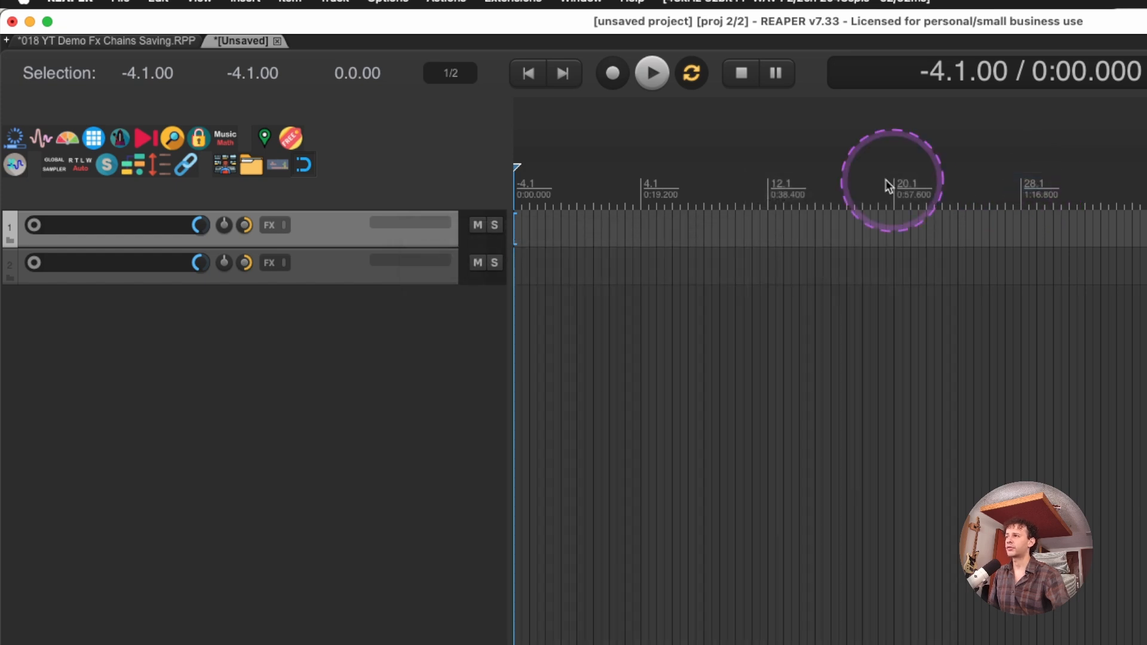
{"action": "left_click", "coordinate": [342, 260]}
{"action": "key", "text": "Delete"}
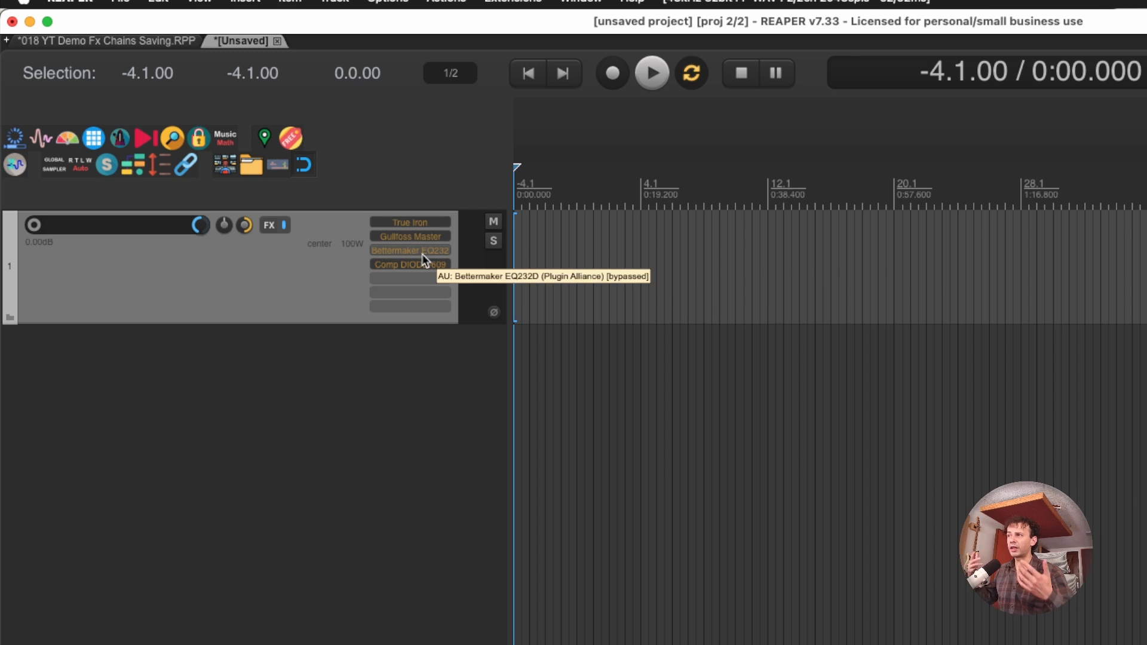
Take True Iron, Gullfoss Master, Bettermaker EQ232D and Comp DIODE-609 out of bypass on the remaining track
{"action": "left_click", "coordinate": [206, 293]}
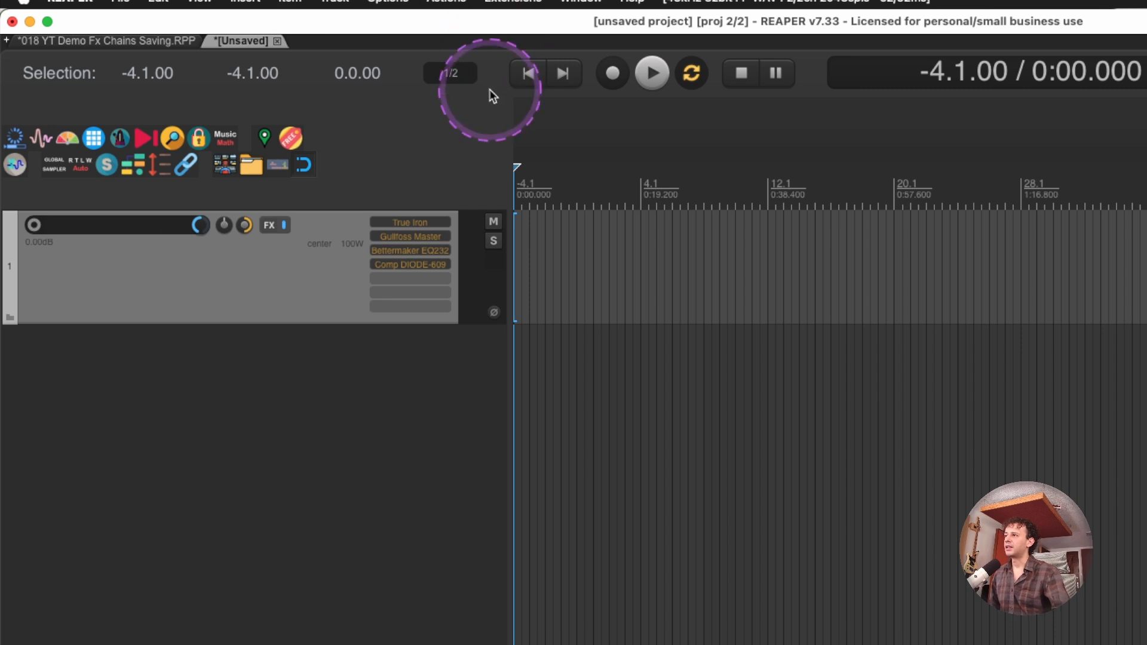
{"action": "left_click", "coordinate": [413, 224], "text": "shift"}
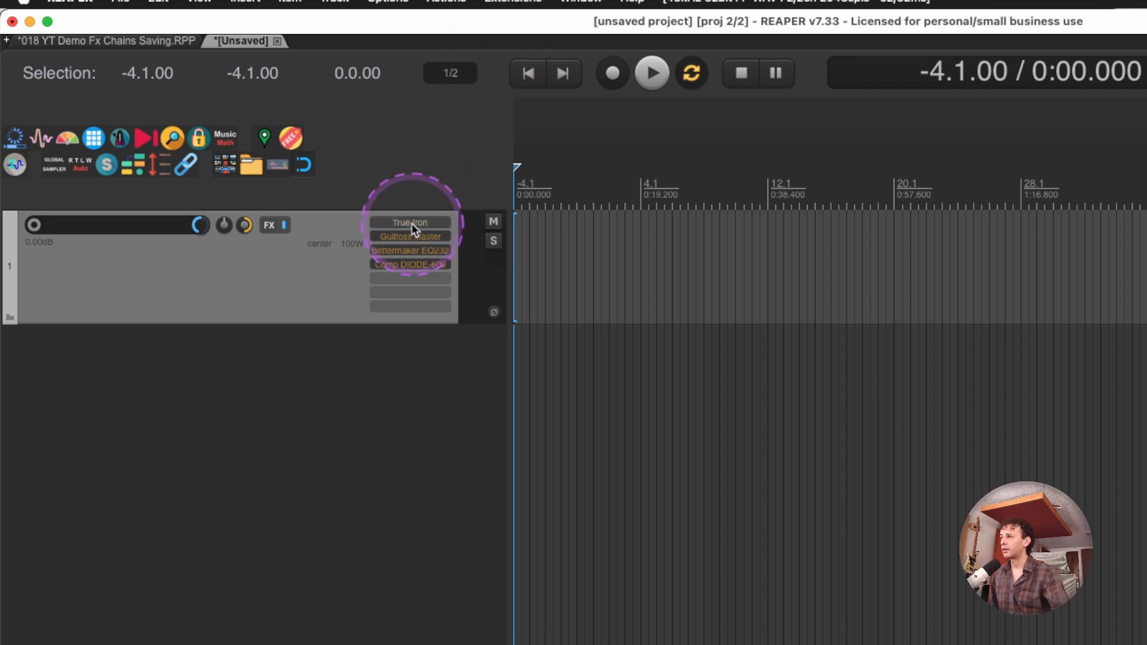
{"action": "left_click", "coordinate": [410, 239], "text": "shift"}
{"action": "left_click", "coordinate": [410, 254], "text": "shift"}
{"action": "left_click", "coordinate": [410, 264], "text": "shift"}
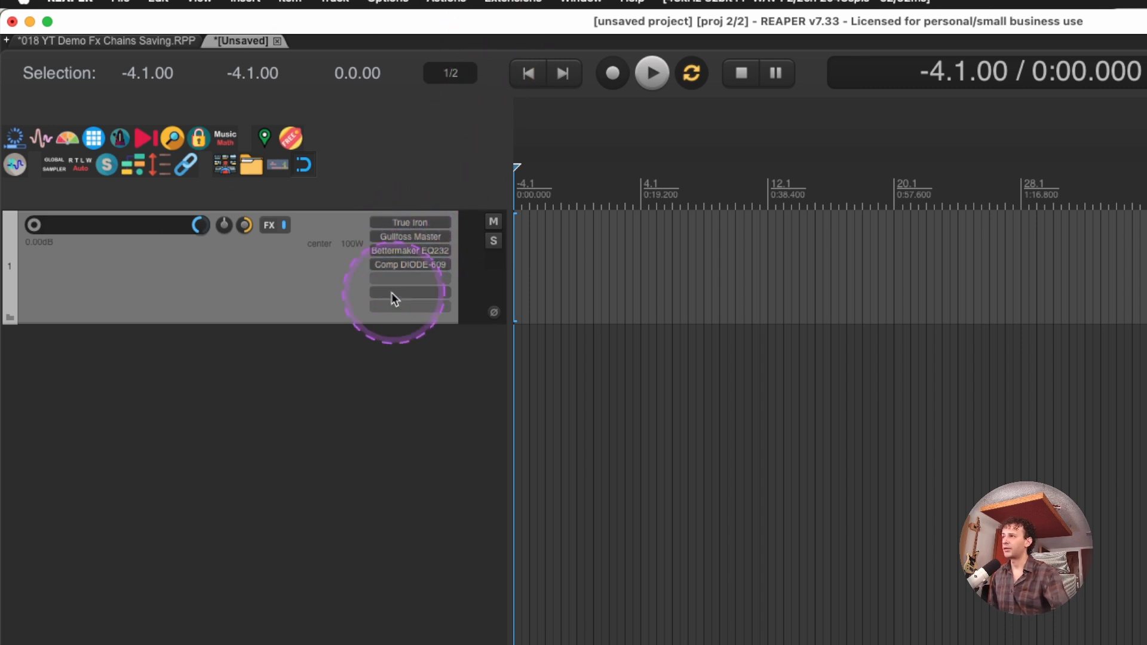
Toggle the track's whole FX chain between bypassed and enabled several times, leaving it enabled
{"action": "left_click", "coordinate": [286, 226]}
{"action": "left_click", "coordinate": [286, 226]}
{"action": "left_click", "coordinate": [286, 226]}
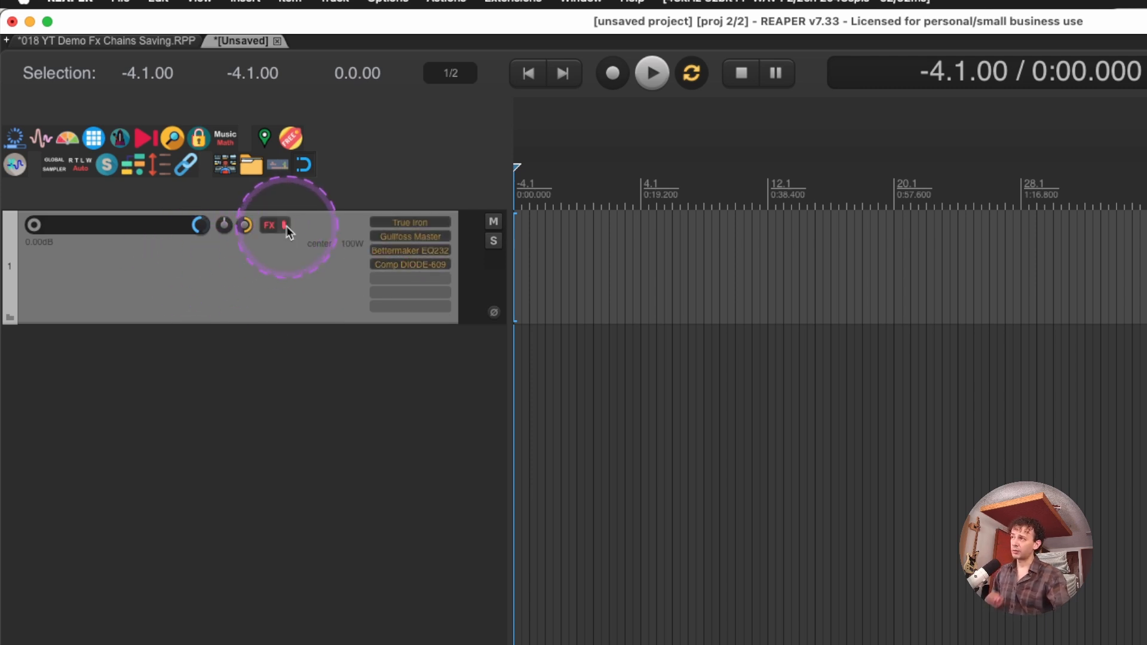
{"action": "left_click", "coordinate": [285, 225]}
{"action": "left_click", "coordinate": [285, 225]}
{"action": "left_click", "coordinate": [286, 225]}
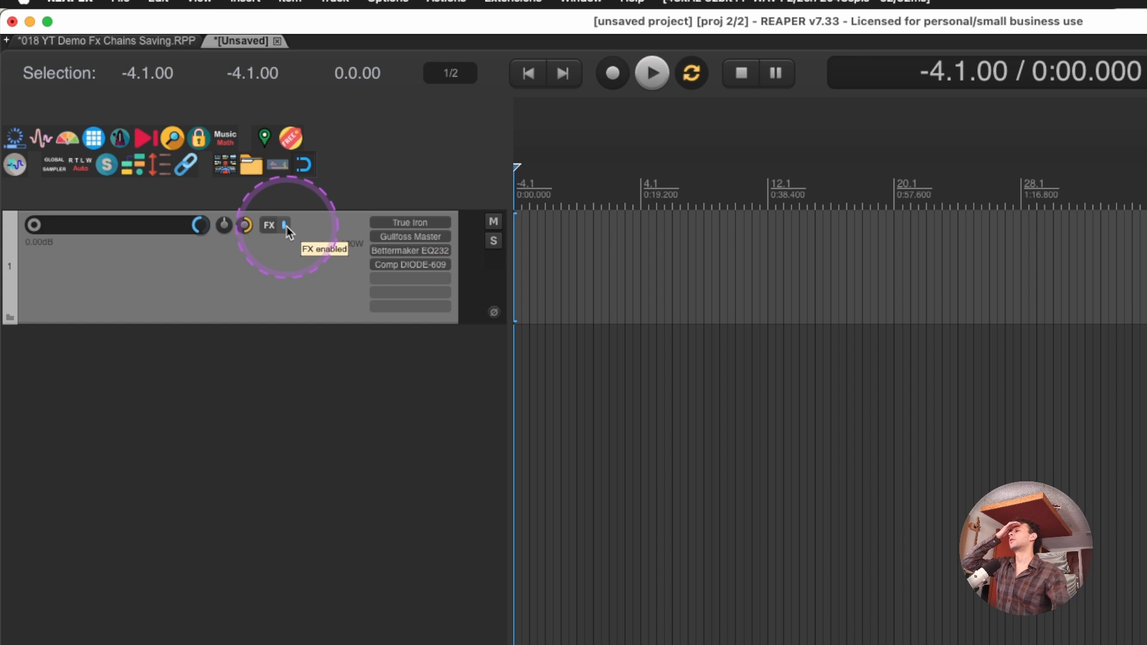
{"action": "left_click", "coordinate": [286, 226]}
{"action": "left_click", "coordinate": [286, 226]}
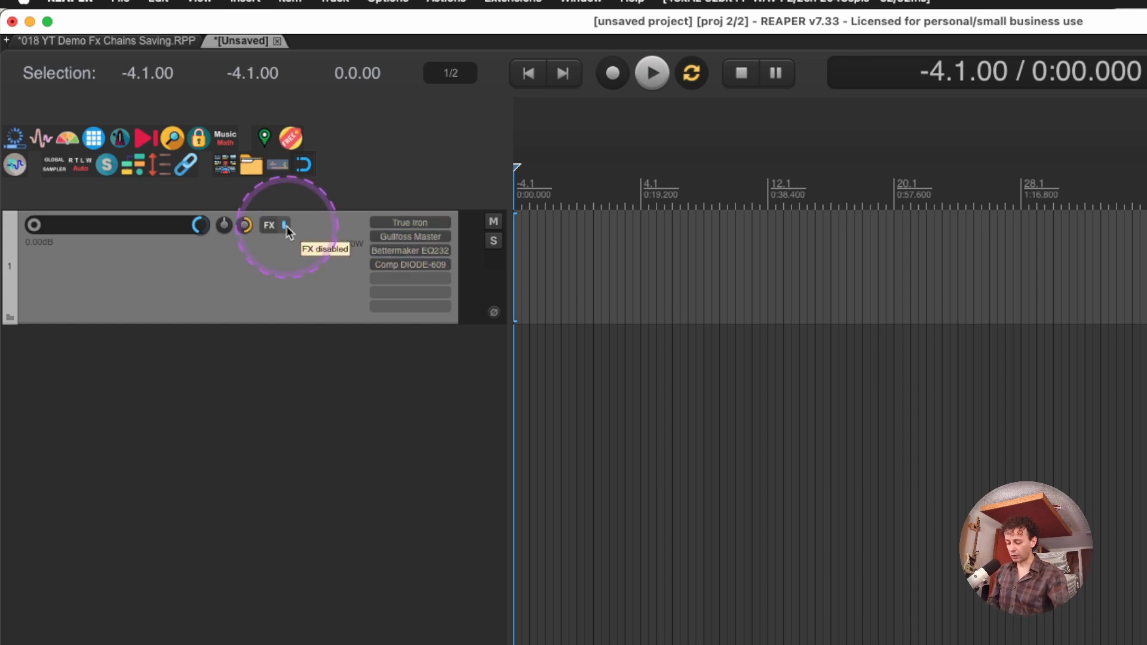
Look up the shortcuts for creating and switching project tabs in the action list, and return to the 018 YT Demo Fx Chains Saving project
{"action": "key", "text": "shift+?"}
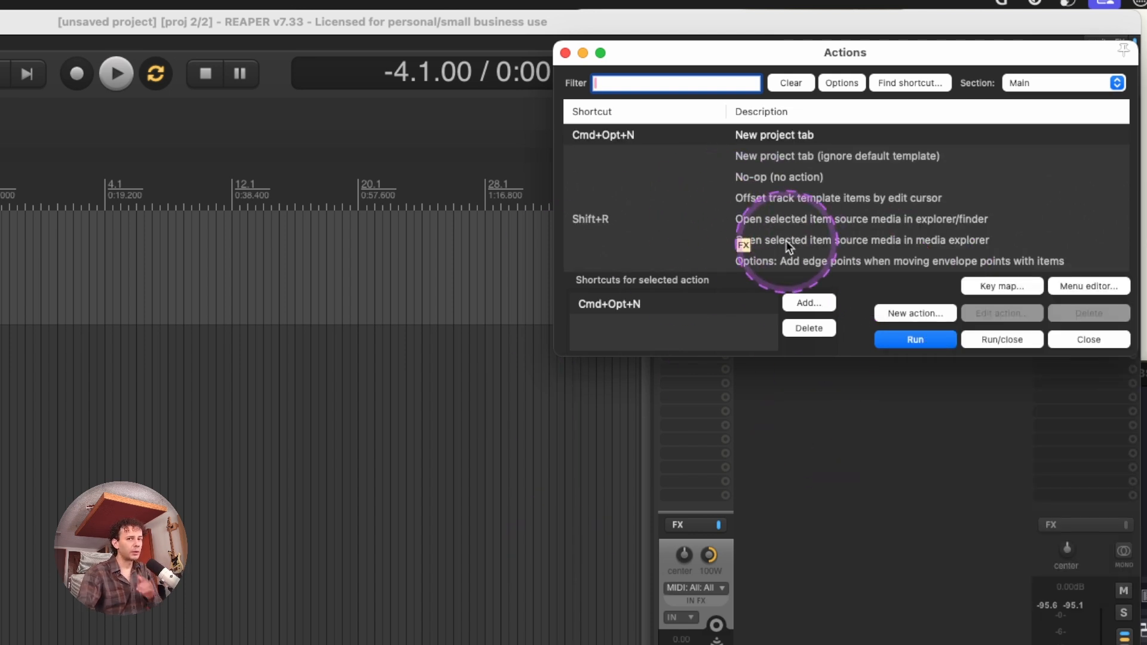
{"action": "left_click", "coordinate": [565, 53]}
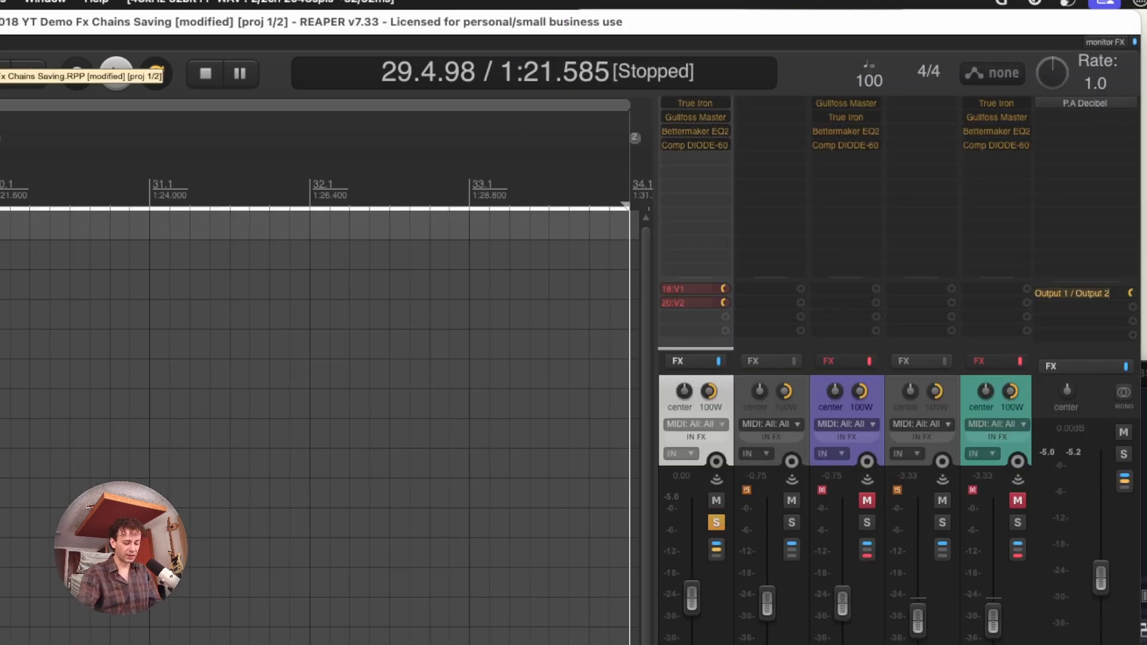
{"action": "key", "text": "shift+slash"}
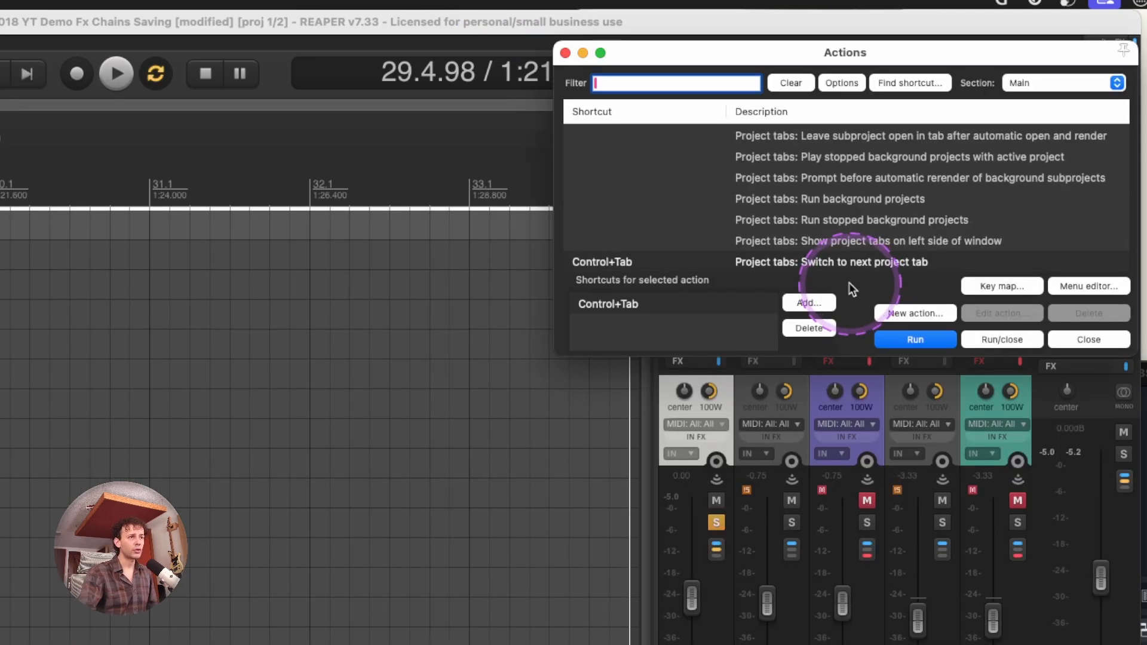
{"action": "left_click", "coordinate": [925, 87]}
{"action": "key", "text": "ctrl+shift+Tab"}
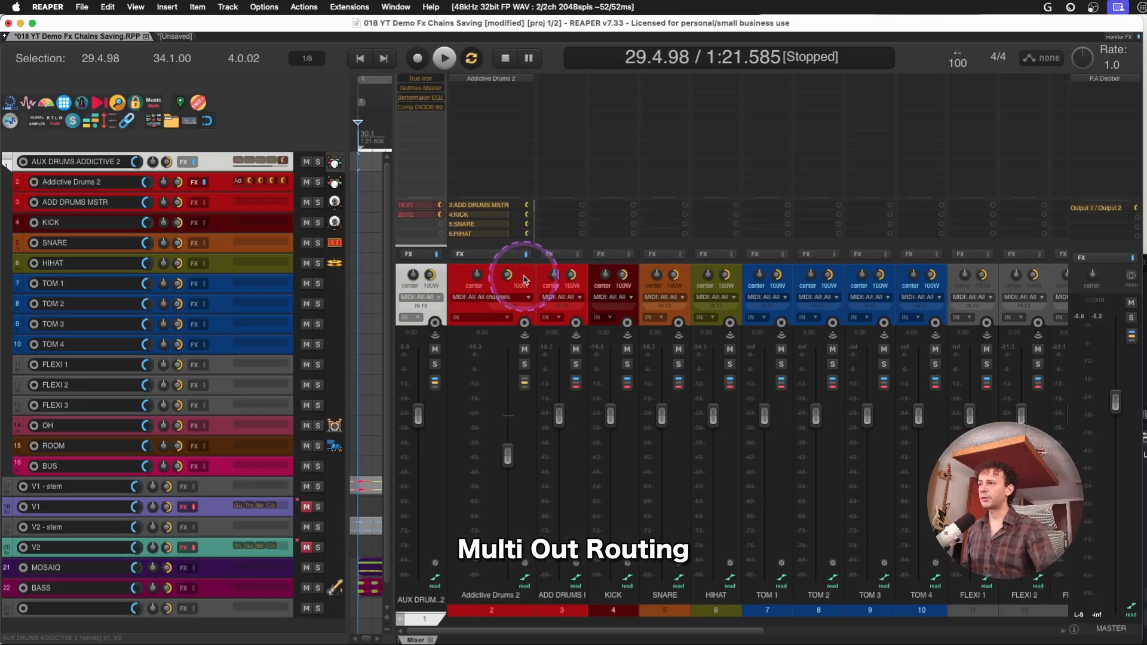
Open the Addictive Drums 2 plug-in, examine its output pin connector and track channel options, and close the pin connector
{"action": "left_click", "coordinate": [524, 275]}
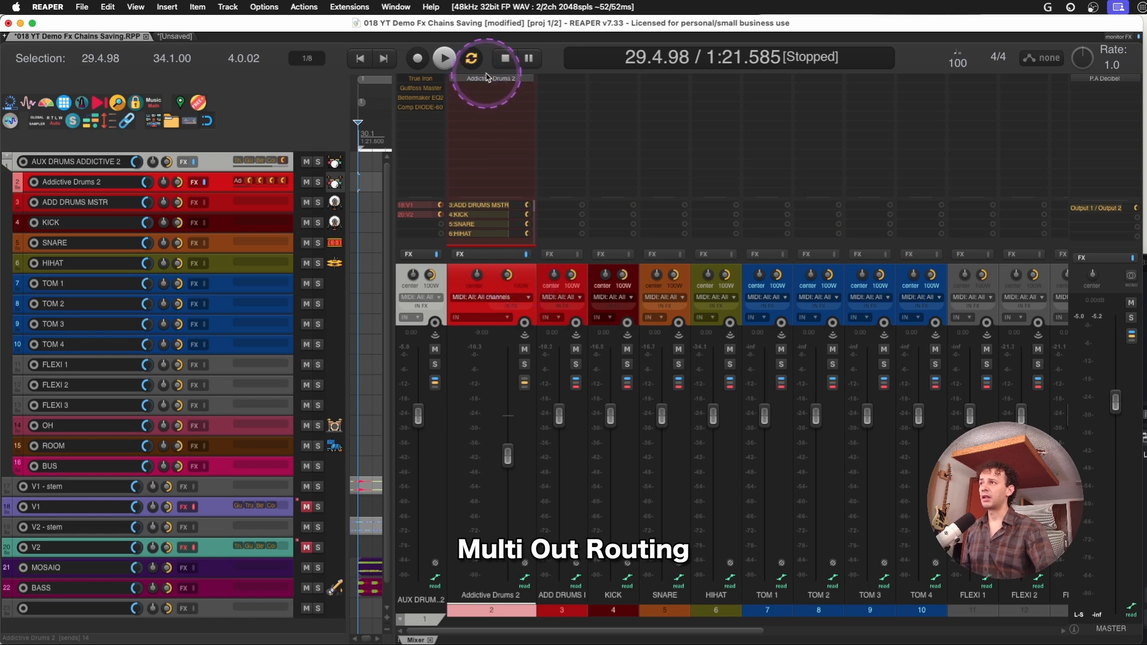
{"action": "left_click", "coordinate": [487, 78]}
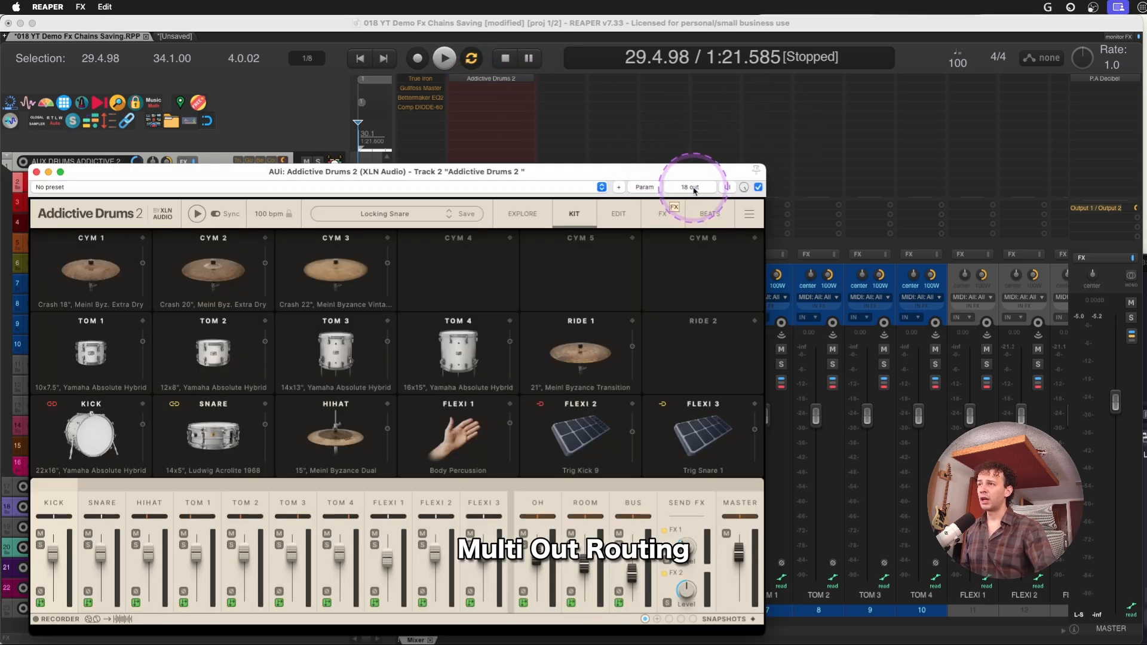
{"action": "left_click", "coordinate": [691, 187]}
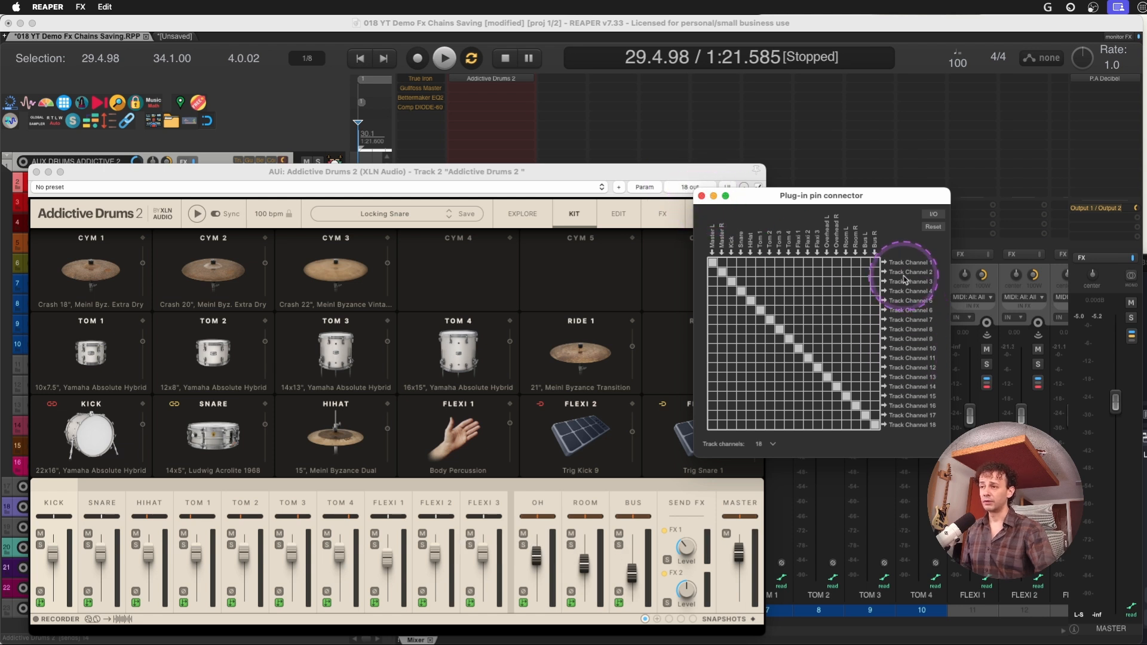
{"action": "left_click", "coordinate": [765, 445]}
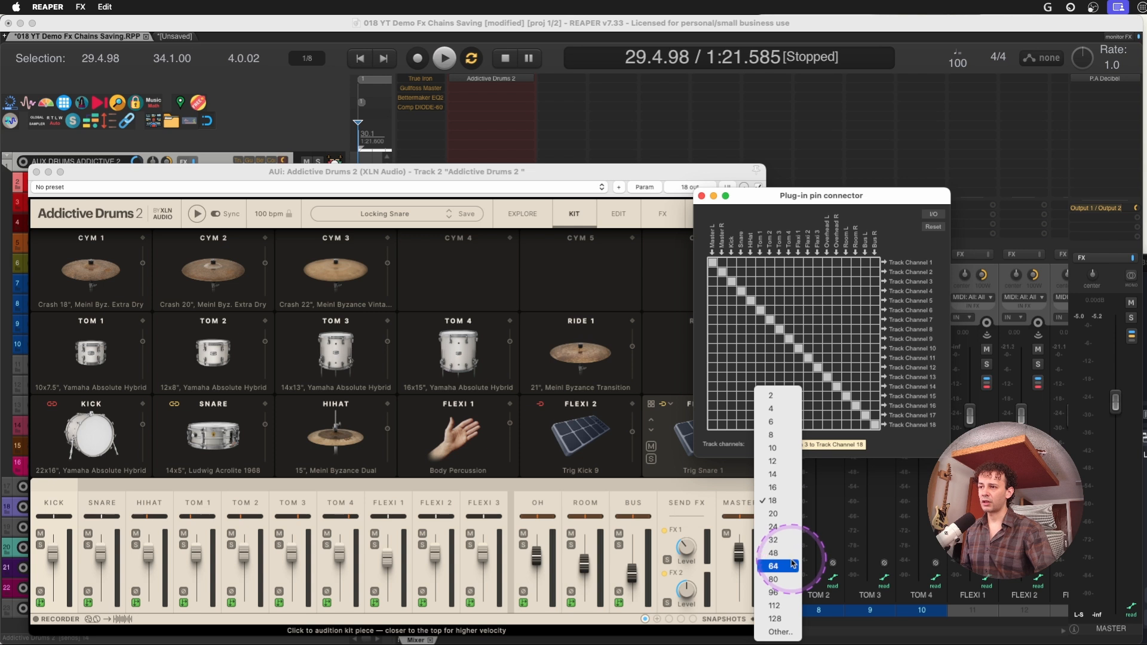
{"action": "left_click", "coordinate": [864, 199]}
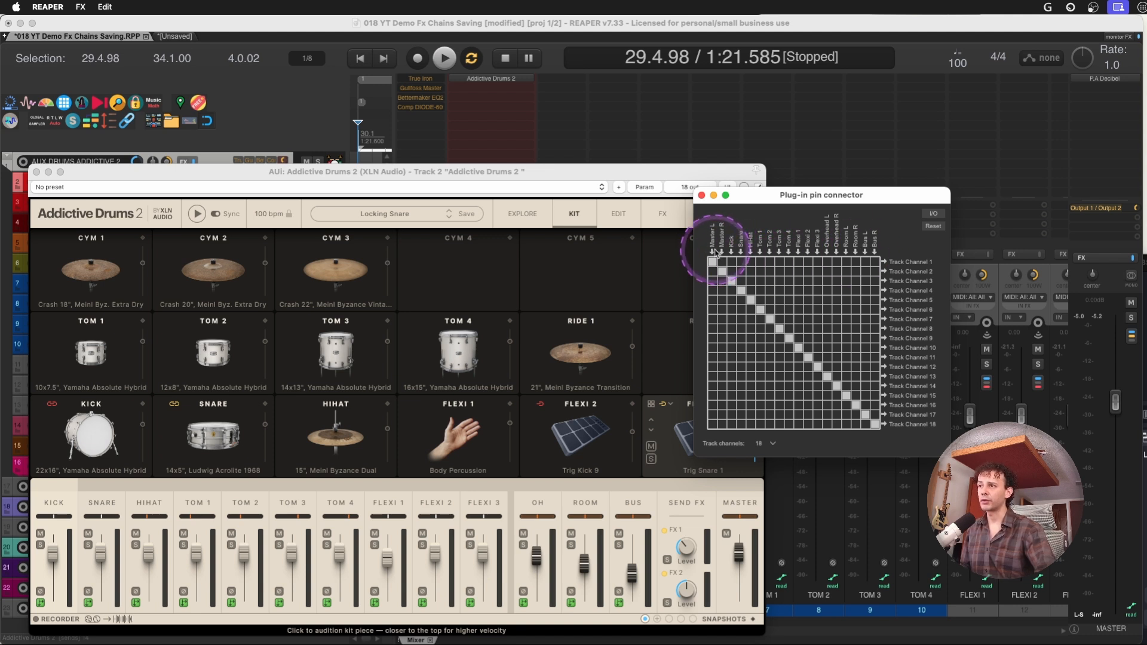
{"action": "left_click", "coordinate": [701, 194]}
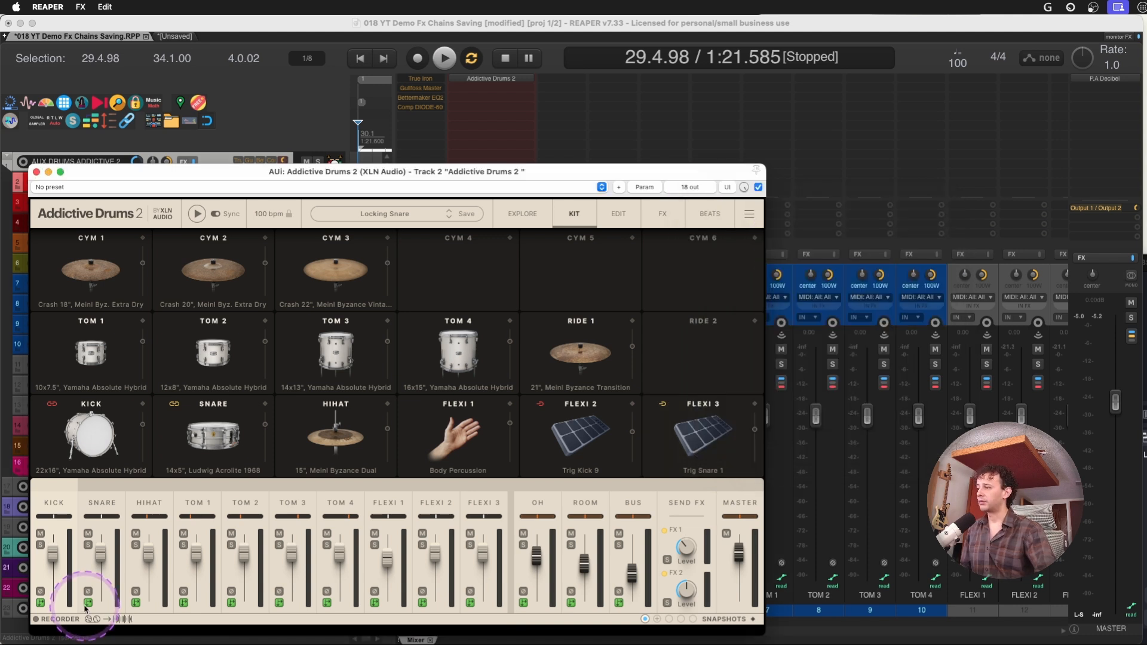
Route all Addictive Drums 2 channels to Separate Out (Post Fader) + Master and close the plug-in window
{"action": "left_click", "coordinate": [40, 603]}
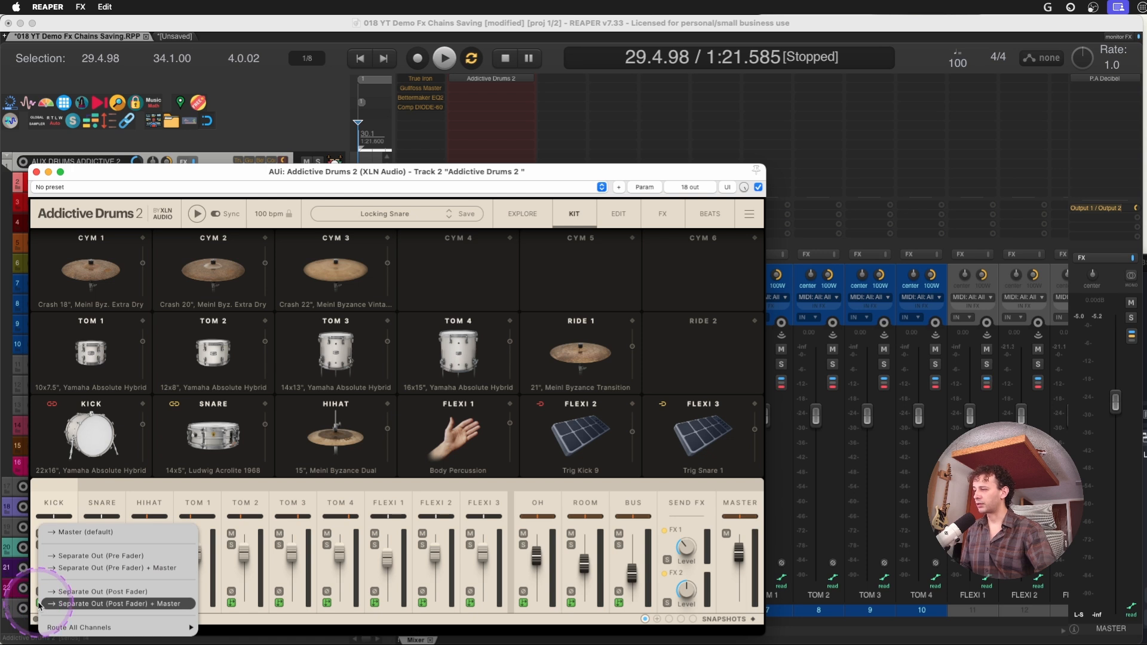
{"action": "mouse_move", "coordinate": [119, 628]}
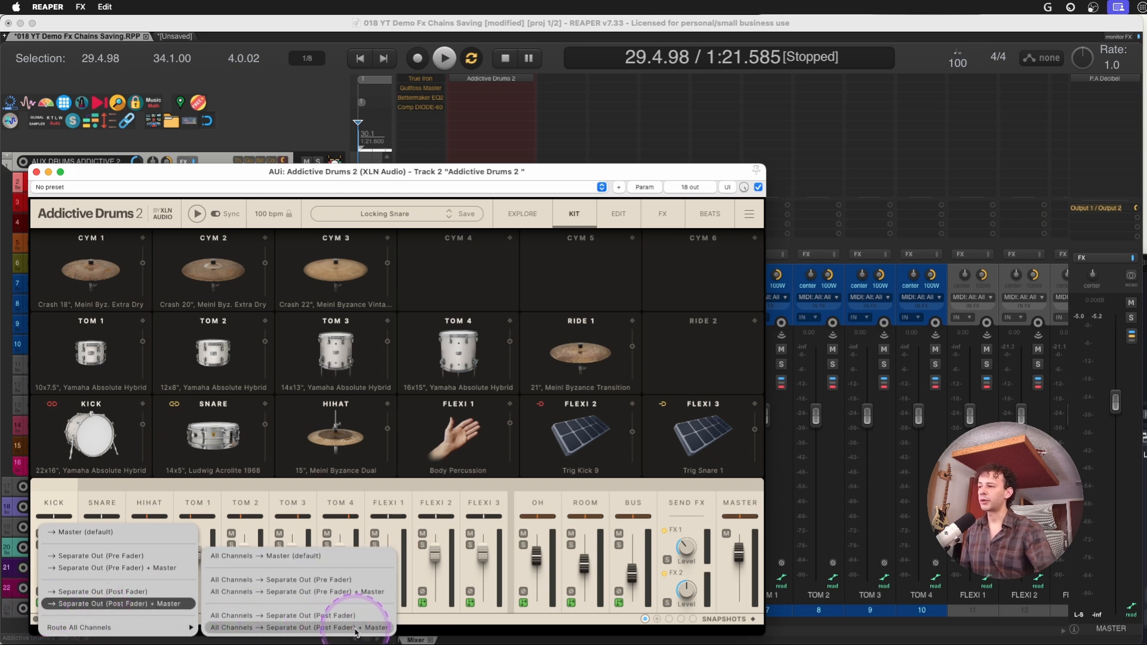
{"action": "left_click", "coordinate": [375, 628]}
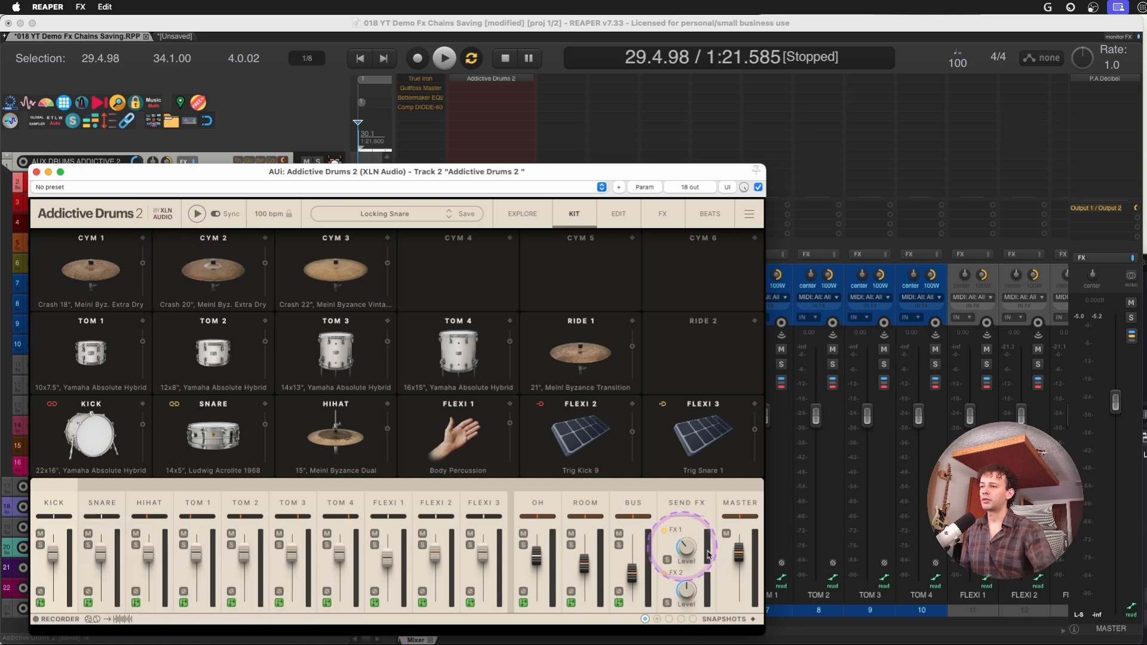
{"action": "left_click", "coordinate": [36, 172]}
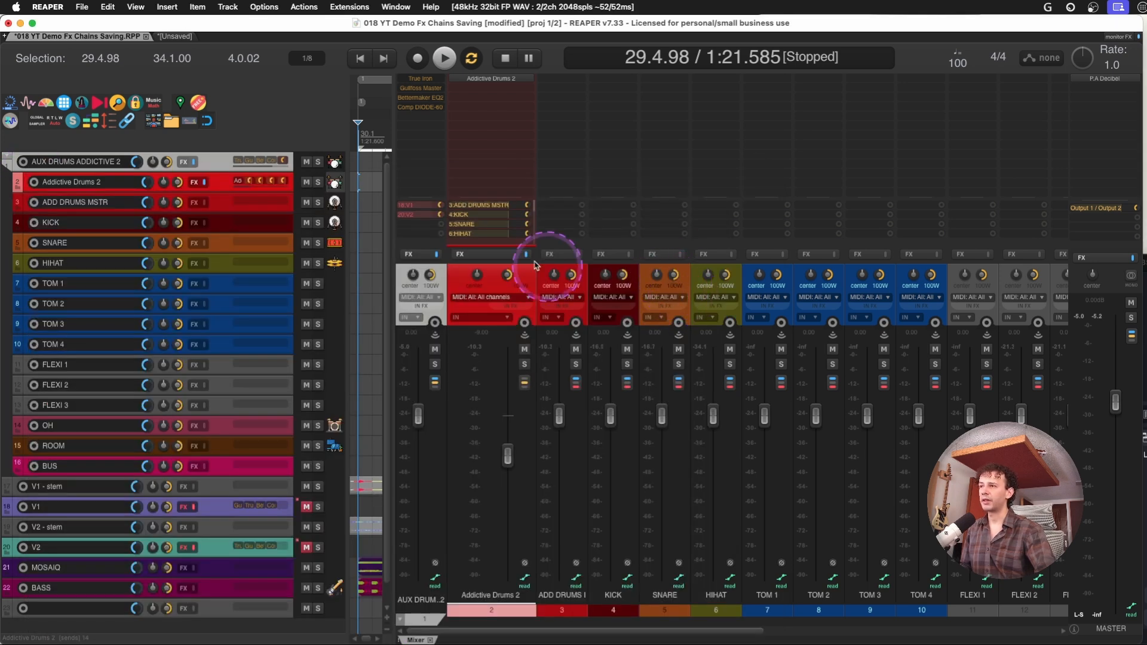
Look up the shortcut for viewing a track's routing and I/O, and view the Addictive Drums 2 track's routing before closing it
{"action": "key", "text": "shift+slash"}
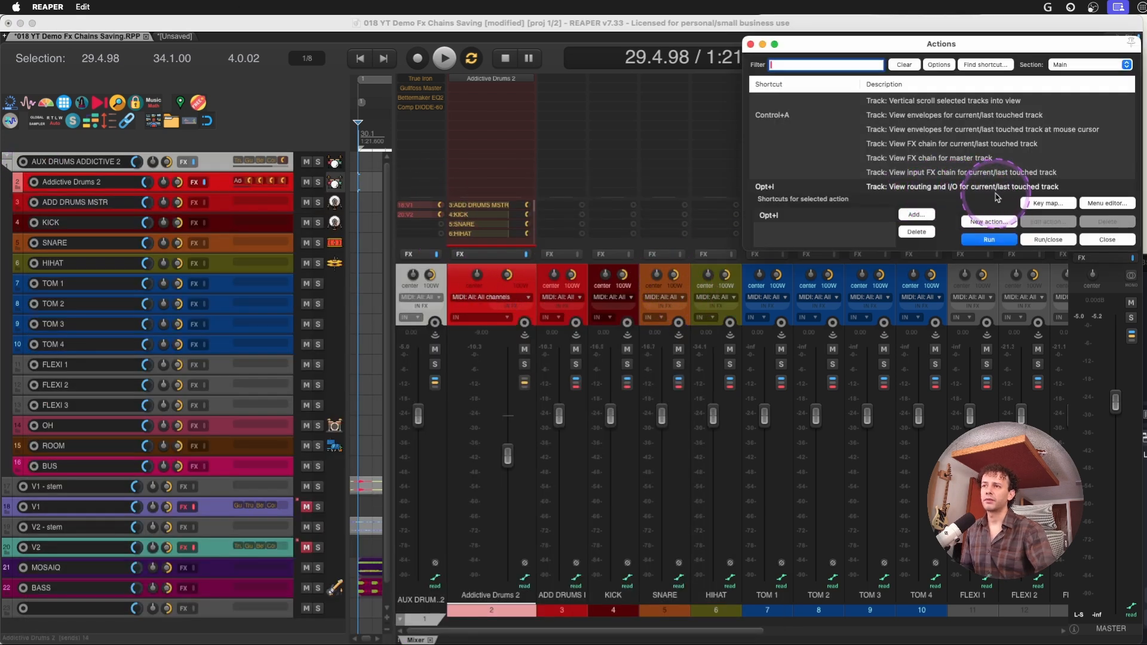
{"action": "key", "text": "alt+i"}
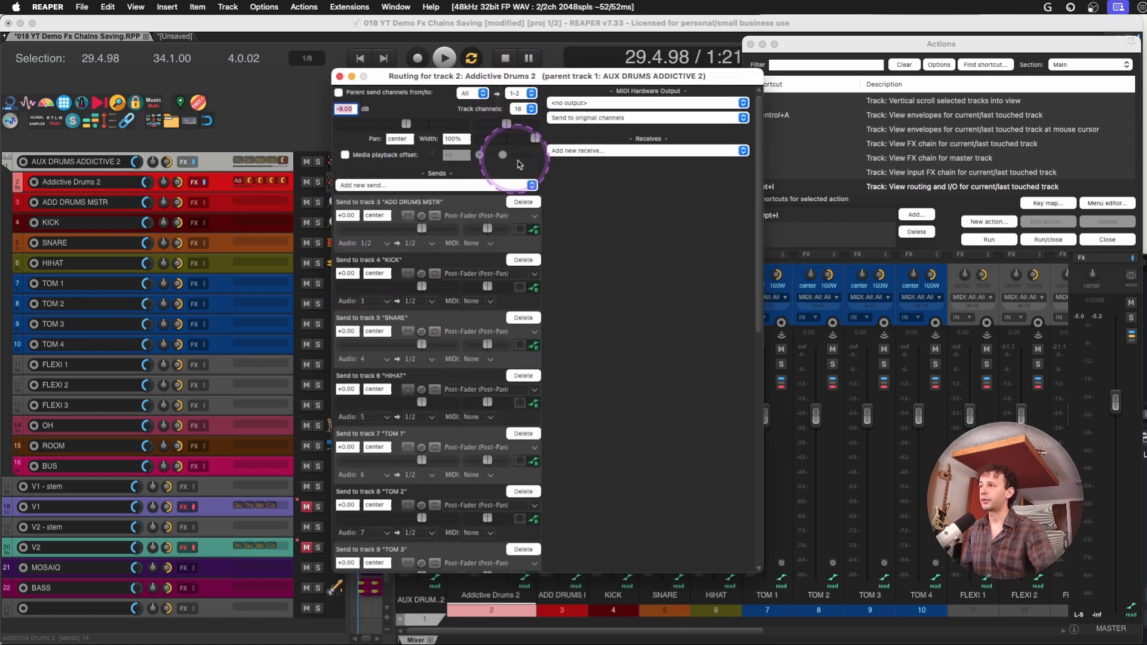
{"action": "left_click", "coordinate": [339, 76]}
Create a new project tab, delete its second track, and name the remaining track INSTR
{"action": "key", "text": "alt+super+n"}
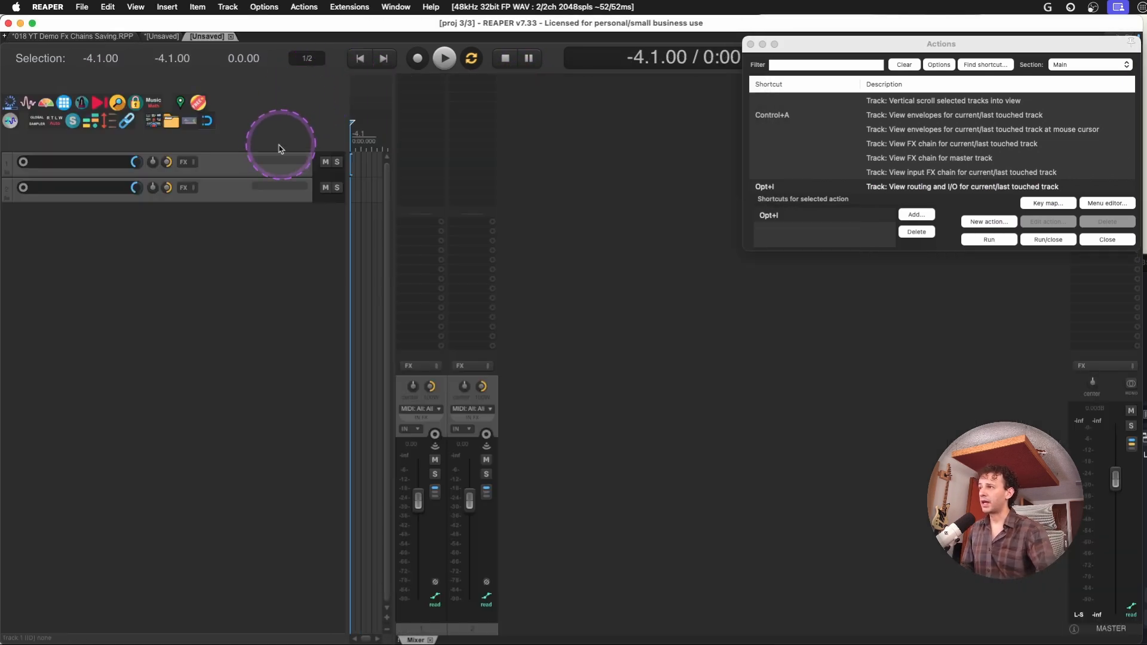
{"action": "left_click", "coordinate": [238, 187]}
{"action": "key", "text": "Delete"}
{"action": "double_click", "coordinate": [421, 611]}
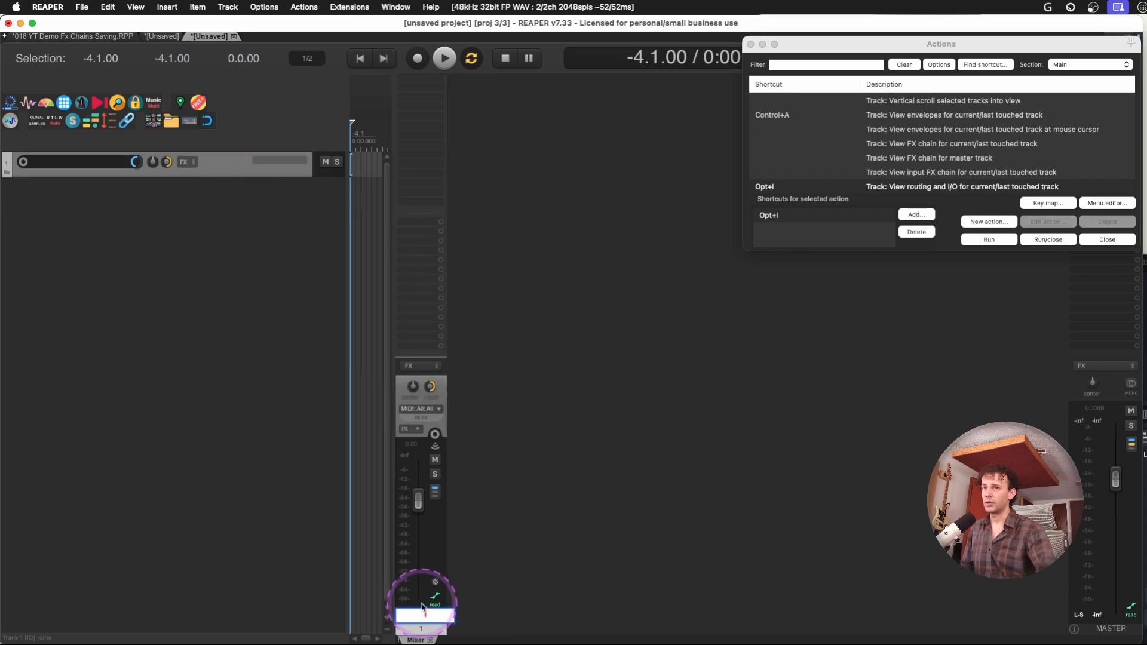
{"action": "key", "text": "Caps_Lock"}
{"action": "type", "text": "INSTR"}
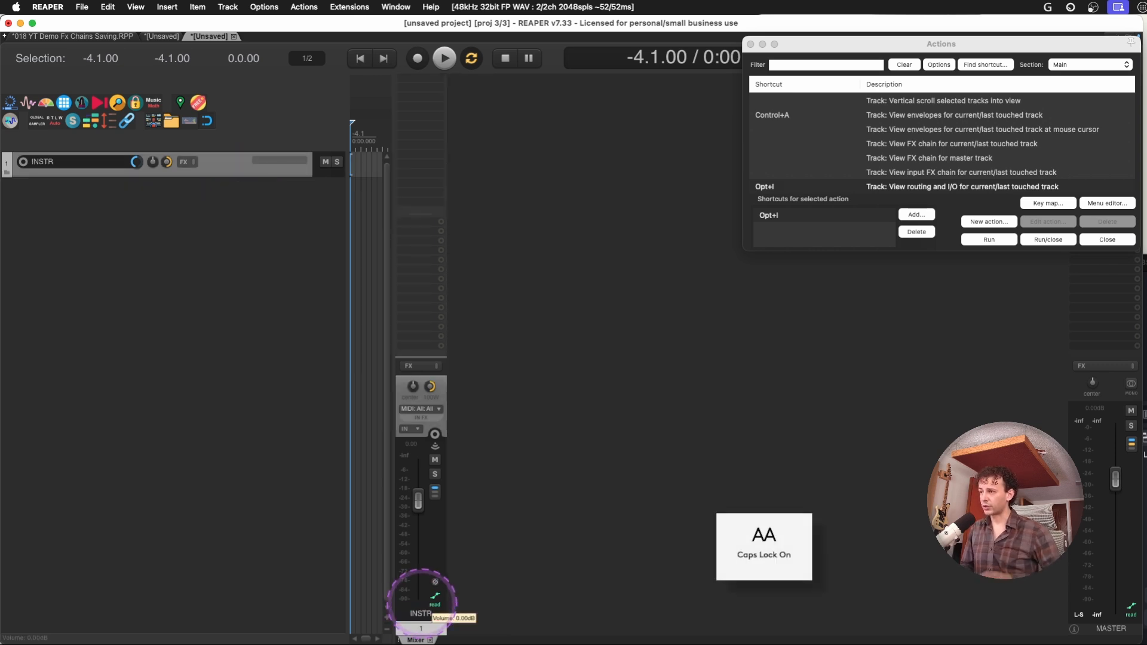
Add a second track and create a send from INSTR to it
{"action": "double_click", "coordinate": [520, 383]}
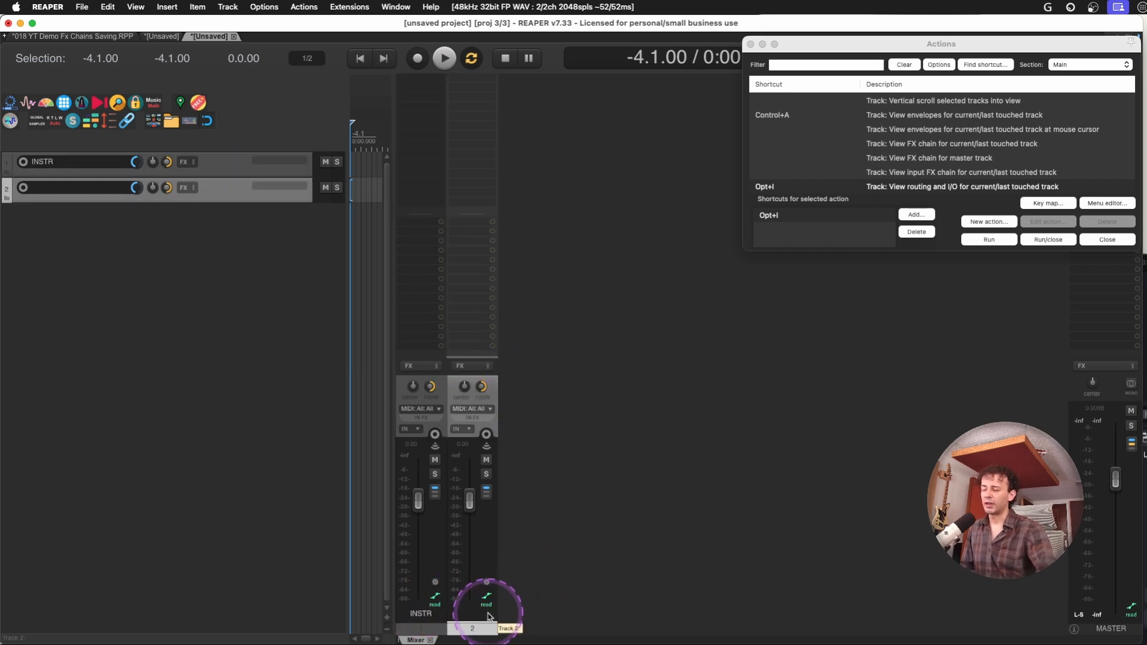
{"action": "left_click", "coordinate": [415, 231]}
{"action": "left_click_drag", "start_coordinate": [432, 336], "coordinate": [462, 225]}
{"action": "left_click", "coordinate": [499, 388]}
{"action": "left_click", "coordinate": [493, 384]}
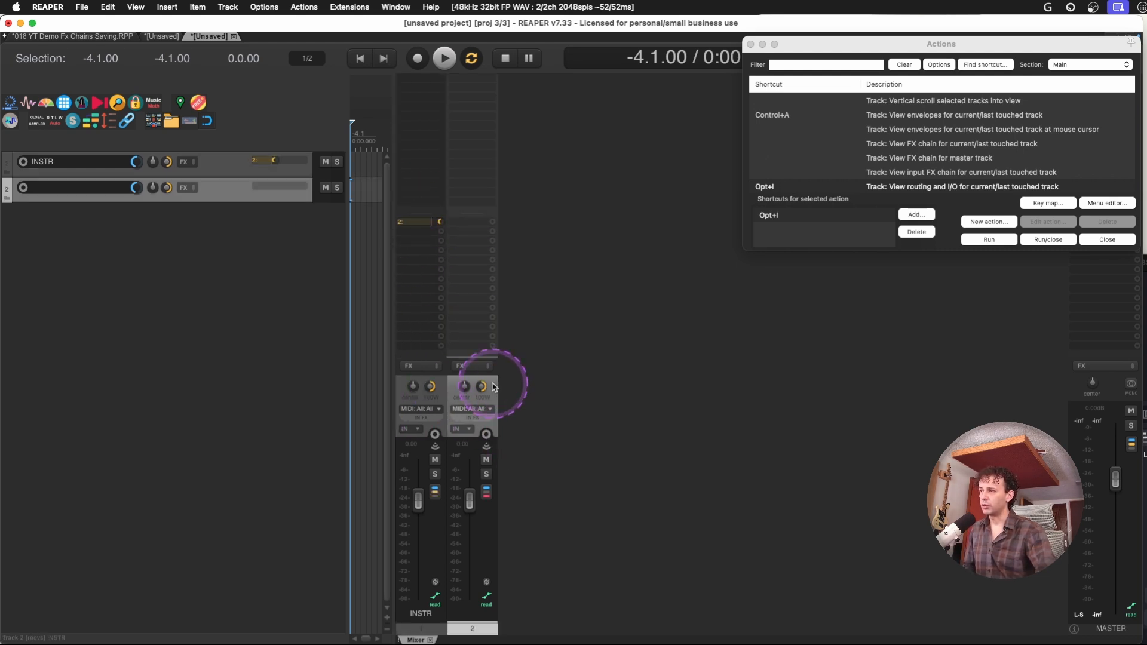
Duplicate the receiving track until INSTR sends to four tracks
{"action": "key", "text": "super+d"}
{"action": "key", "text": "alt+shift+d"}
{"action": "key", "text": "alt+shift+d"}
{"action": "key", "text": "alt+shift+d"}
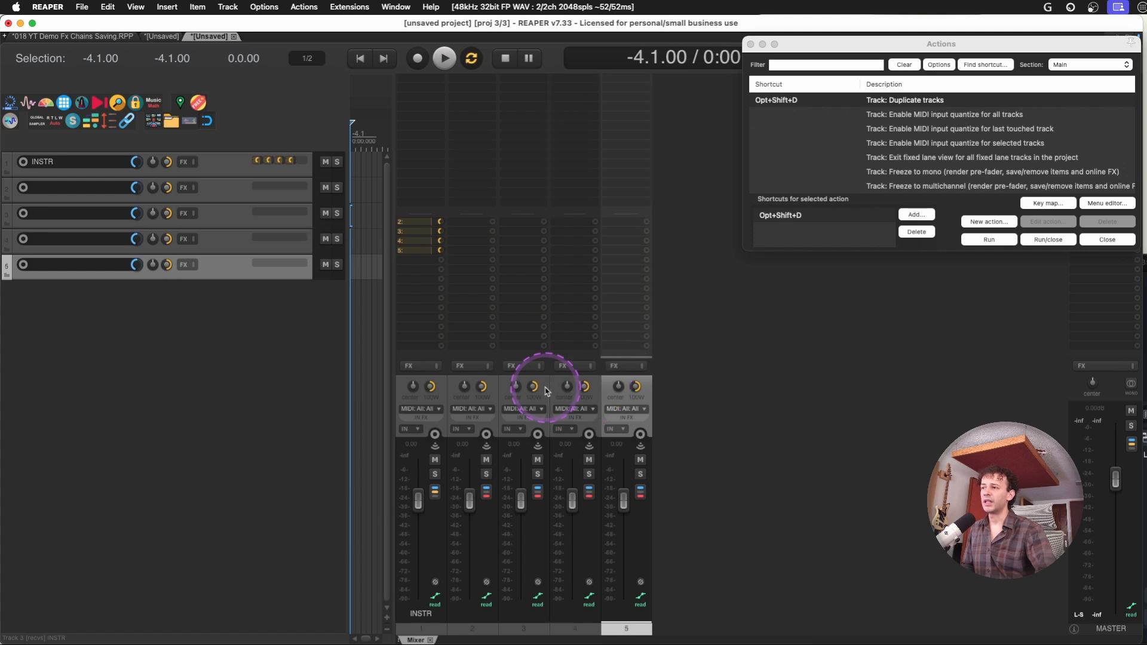
Name the four receiving tracks K, SNR, HH and OH
{"action": "left_click", "coordinate": [494, 392]}
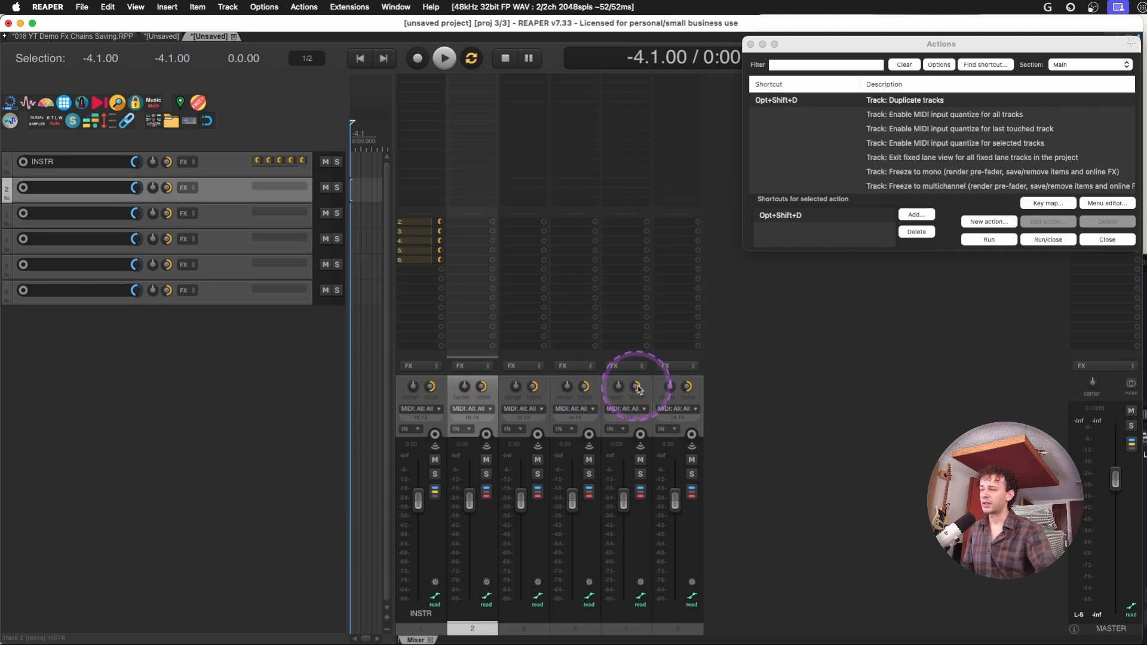
{"action": "double_click", "coordinate": [480, 616]}
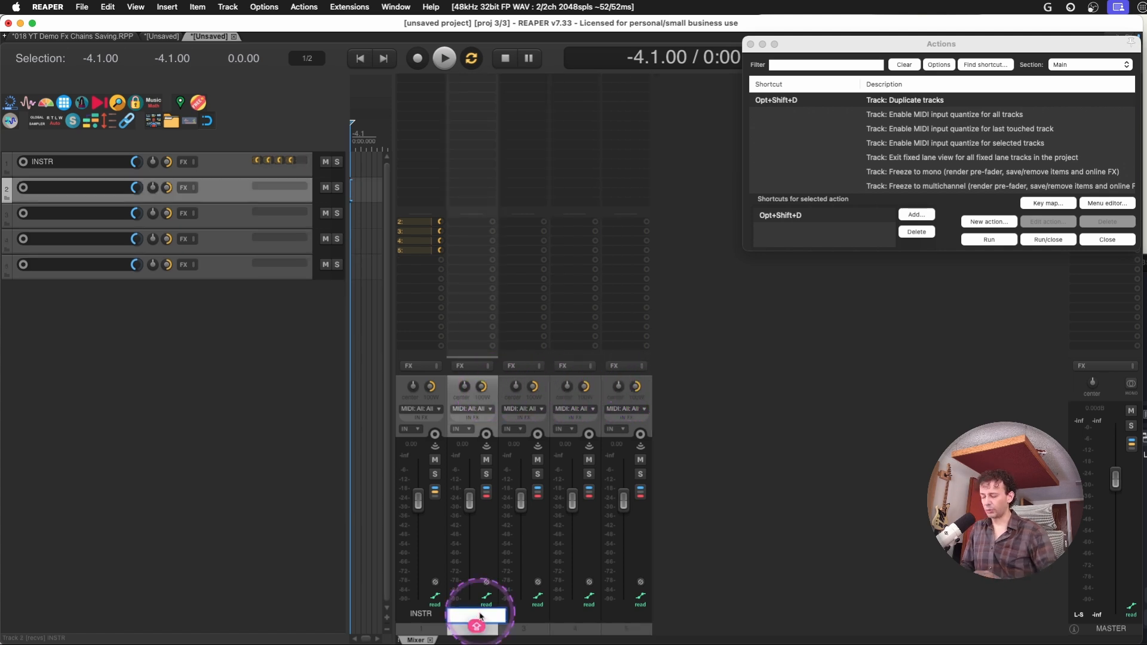
{"action": "type", "text": "K"}
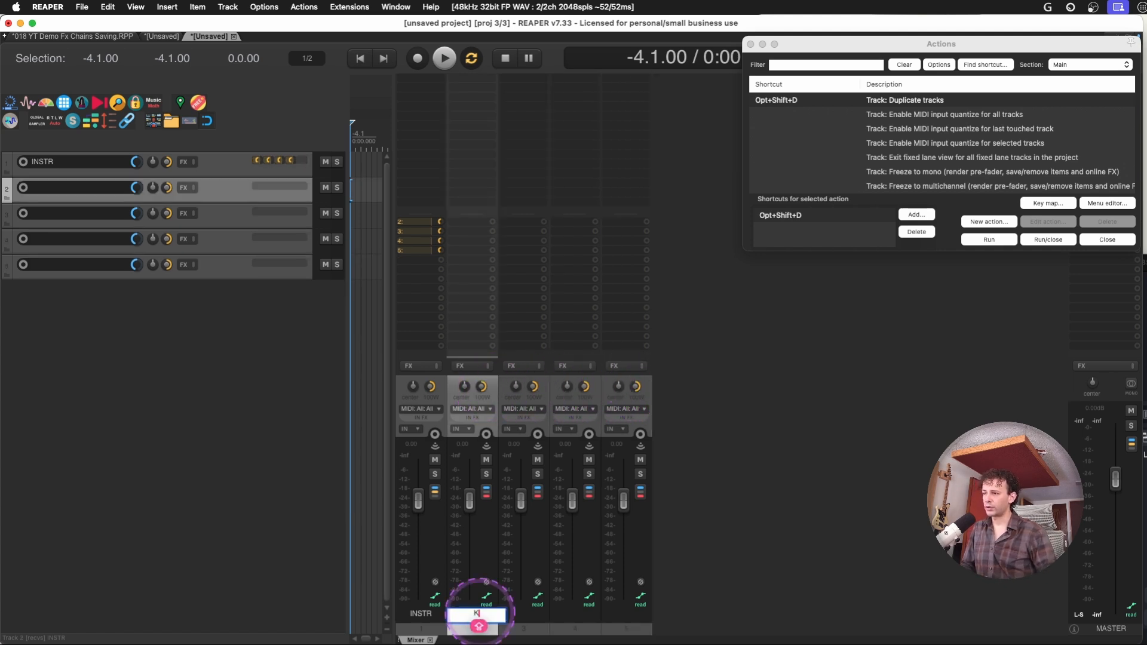
{"action": "key", "text": "Tab"}
{"action": "type", "text": "SNR"}
{"action": "key", "text": "Tab"}
{"action": "type", "text": "HH"}
{"action": "key", "text": "Tab"}
{"action": "type", "text": "OH"}
{"action": "key", "text": "Return"}
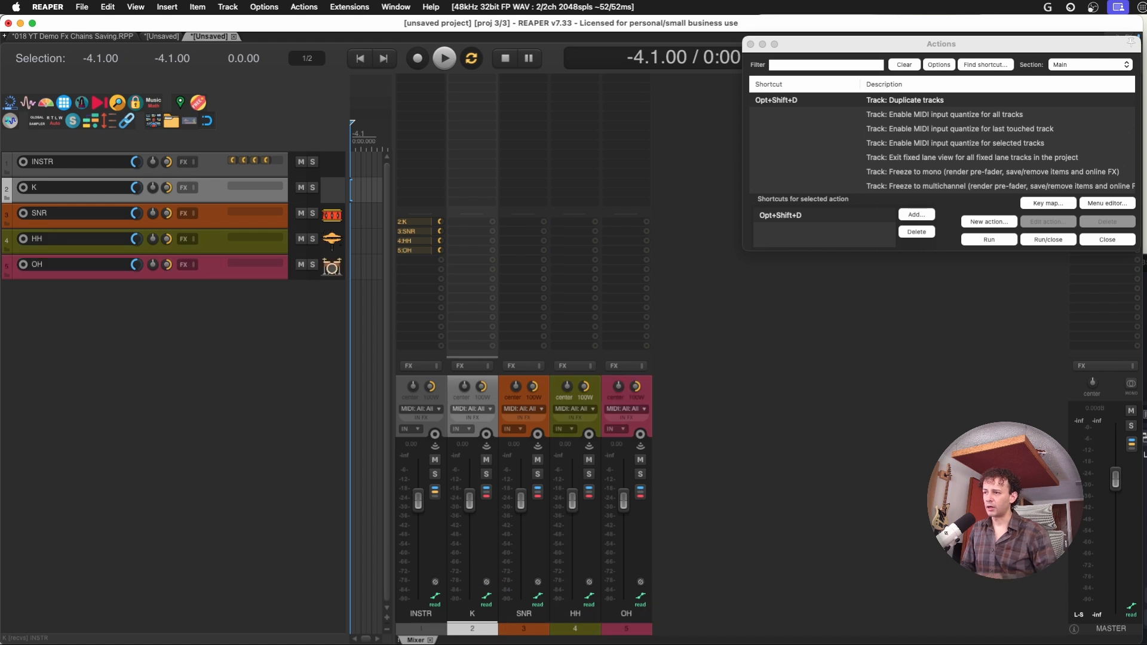
Disable the master send of the INSTR track and close its routing window
{"action": "left_click", "coordinate": [435, 434]}
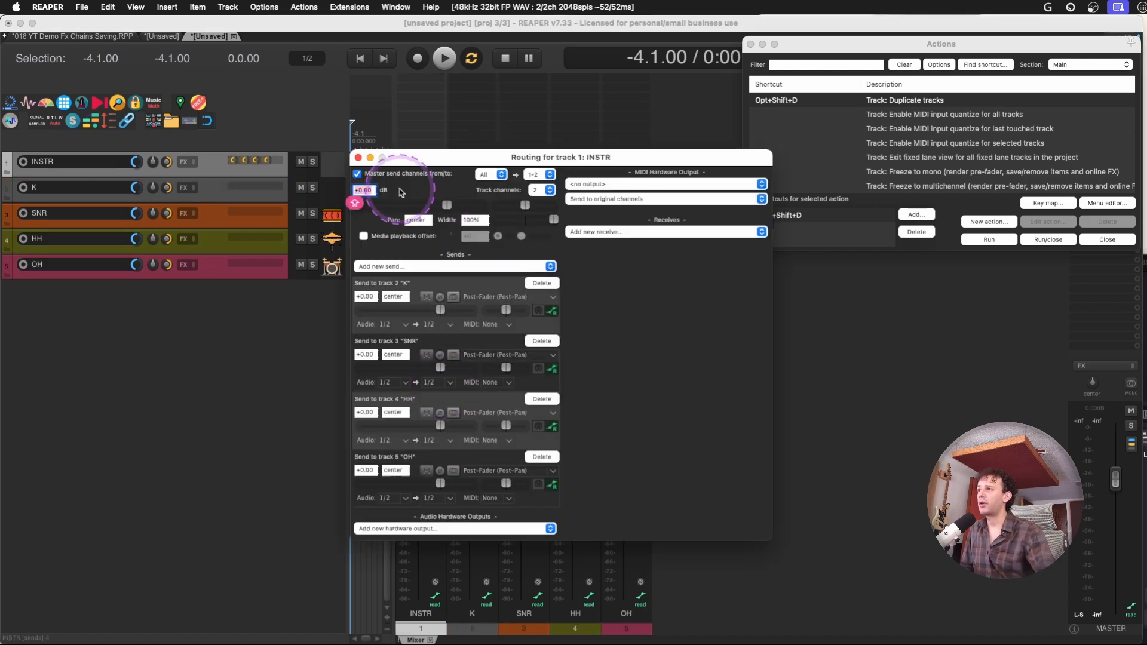
{"action": "left_click", "coordinate": [357, 174]}
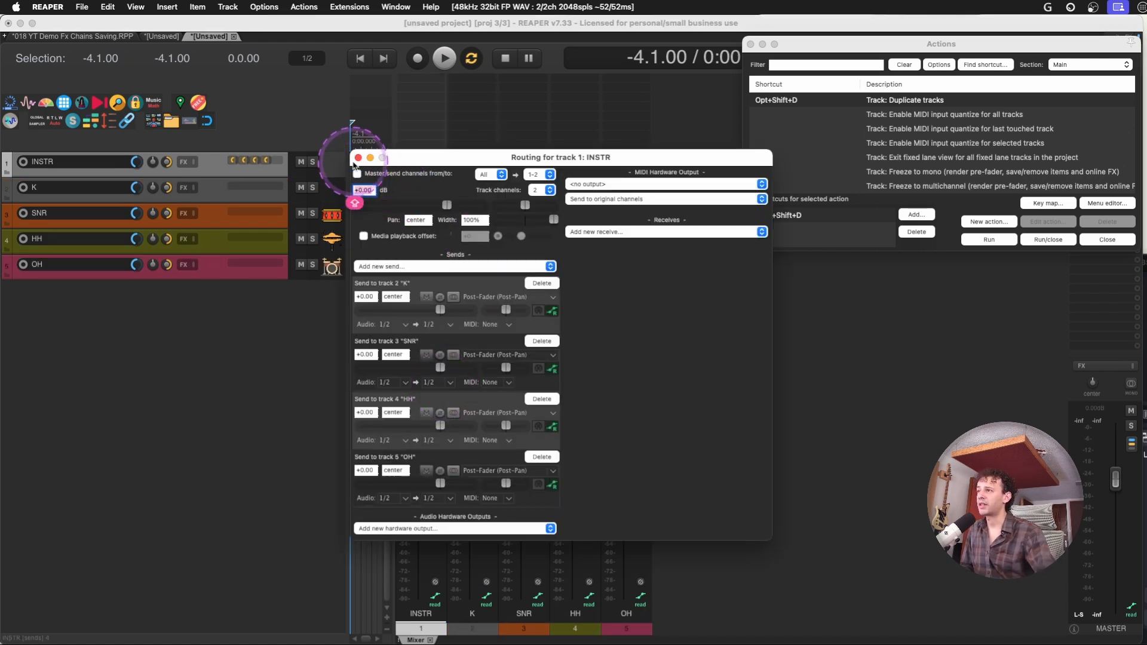
{"action": "key", "text": "Escape"}
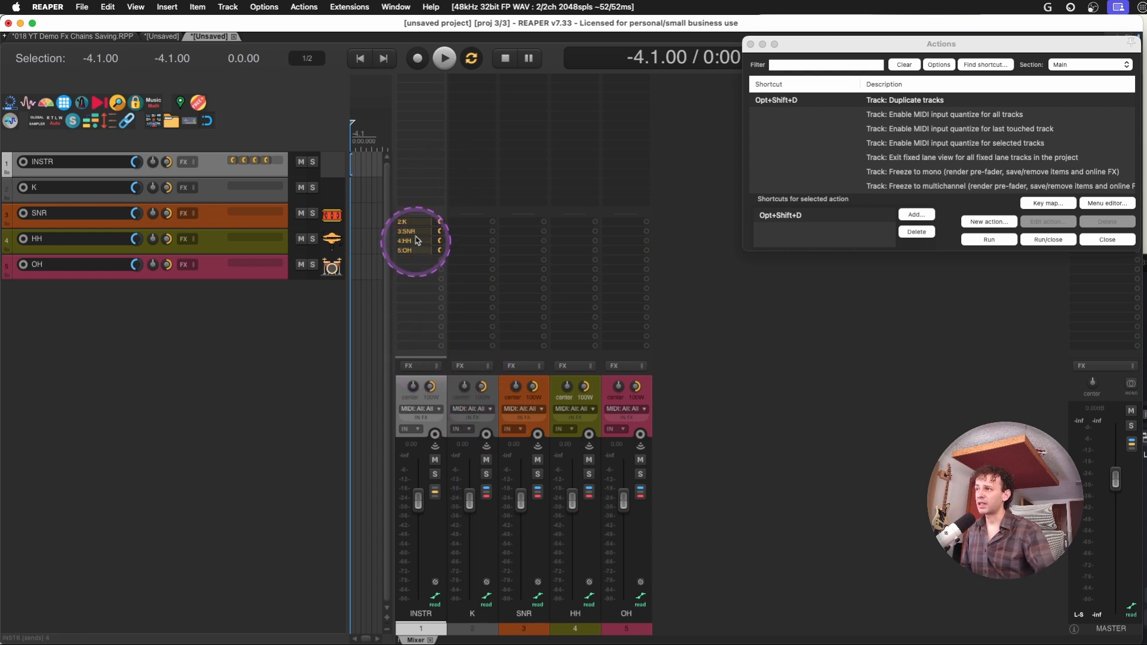
Lower the INSTR track's volume to -9.00 dB
{"action": "mouse_move", "coordinate": [419, 501]}
{"action": "left_mouse_down"}
{"action": "mouse_move", "coordinate": [421, 532]}
{"action": "mouse_move", "coordinate": [418, 512]}
{"action": "left_mouse_up"}
{"action": "right_click", "coordinate": [419, 511]}
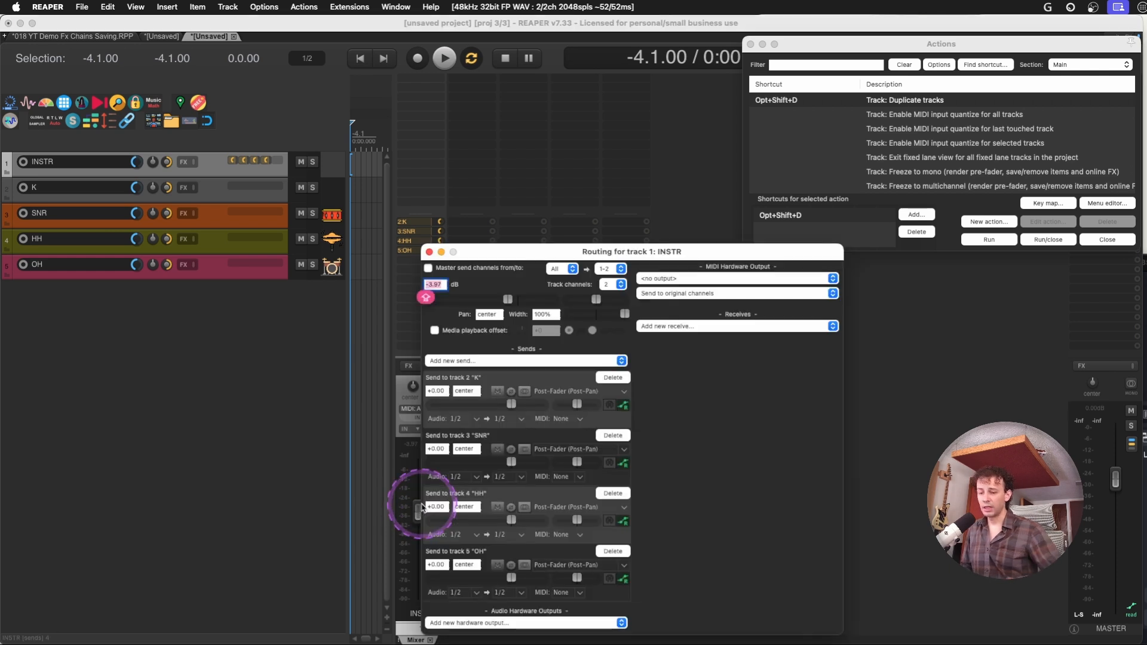
{"action": "left_click", "coordinate": [420, 507]}
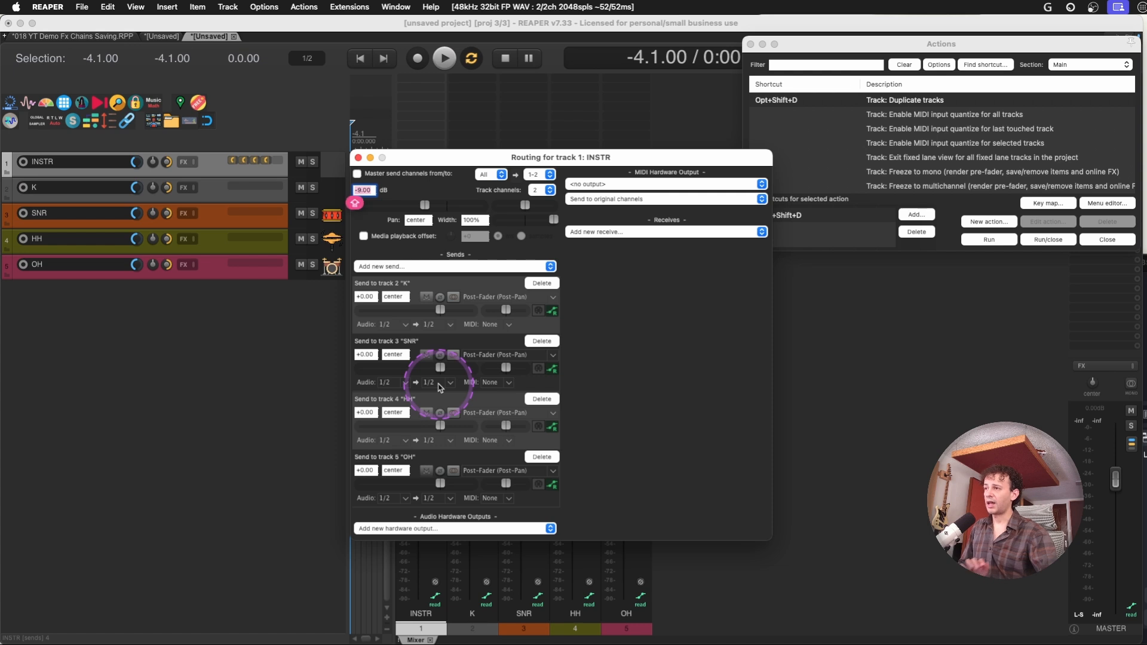
Examine the audio source options of INSTR's send to K, and review the Addictive Drums 2 routing back in the 018 project
{"action": "right_click", "coordinate": [422, 507]}
{"action": "left_click", "coordinate": [385, 325]}
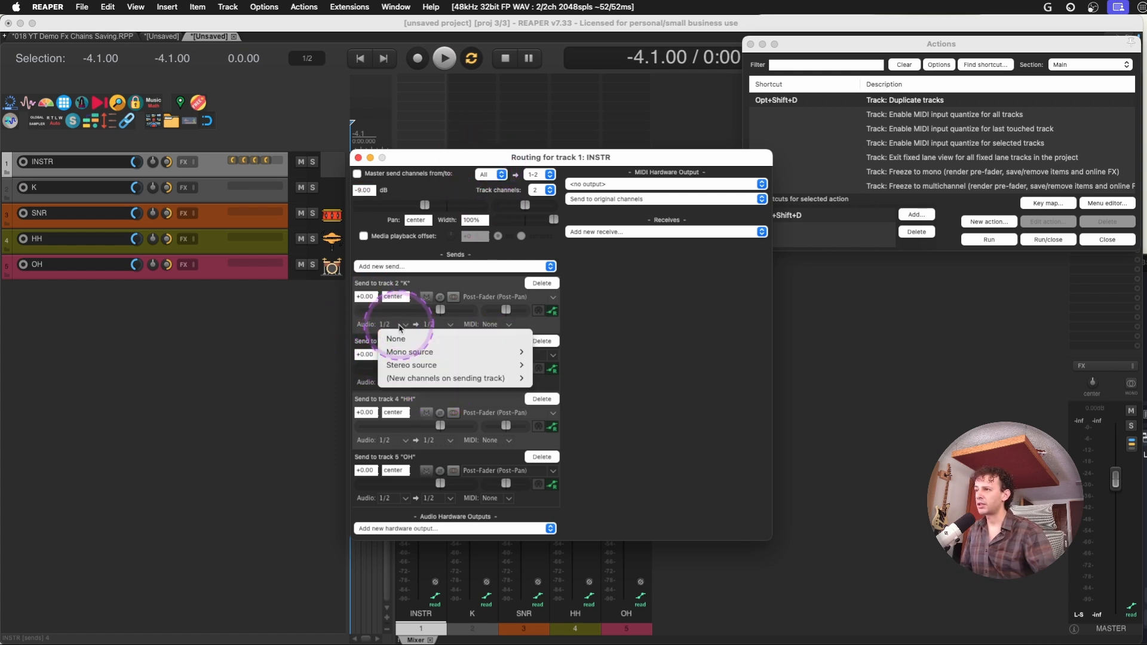
{"action": "mouse_move", "coordinate": [423, 352]}
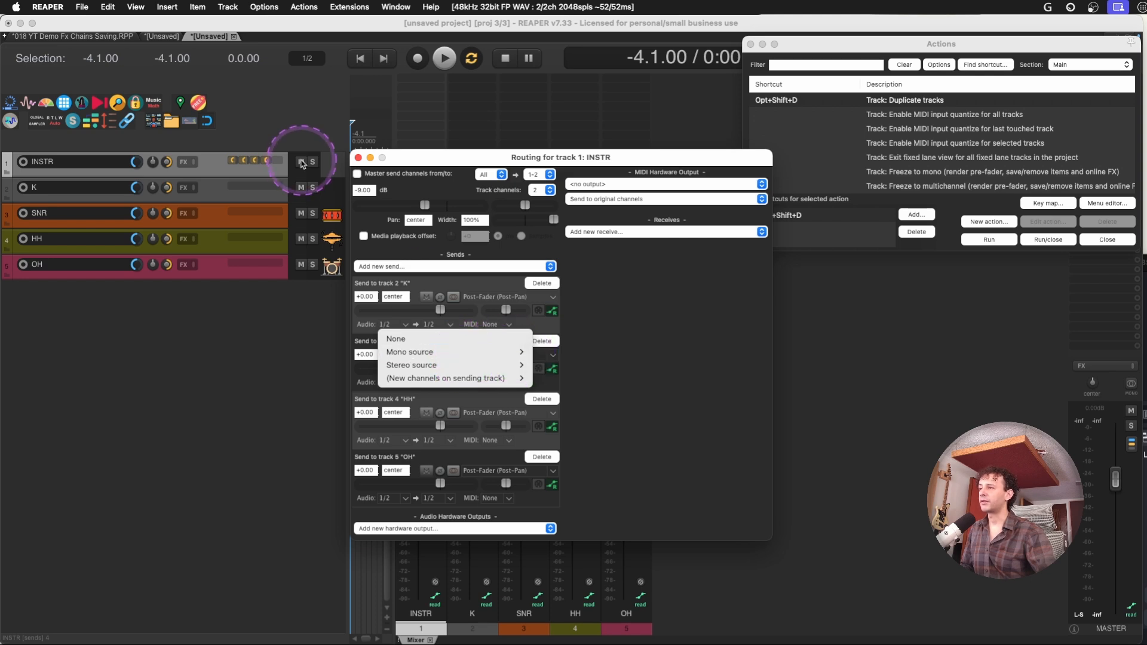
{"action": "left_click", "coordinate": [300, 136]}
{"action": "left_click", "coordinate": [100, 38]}
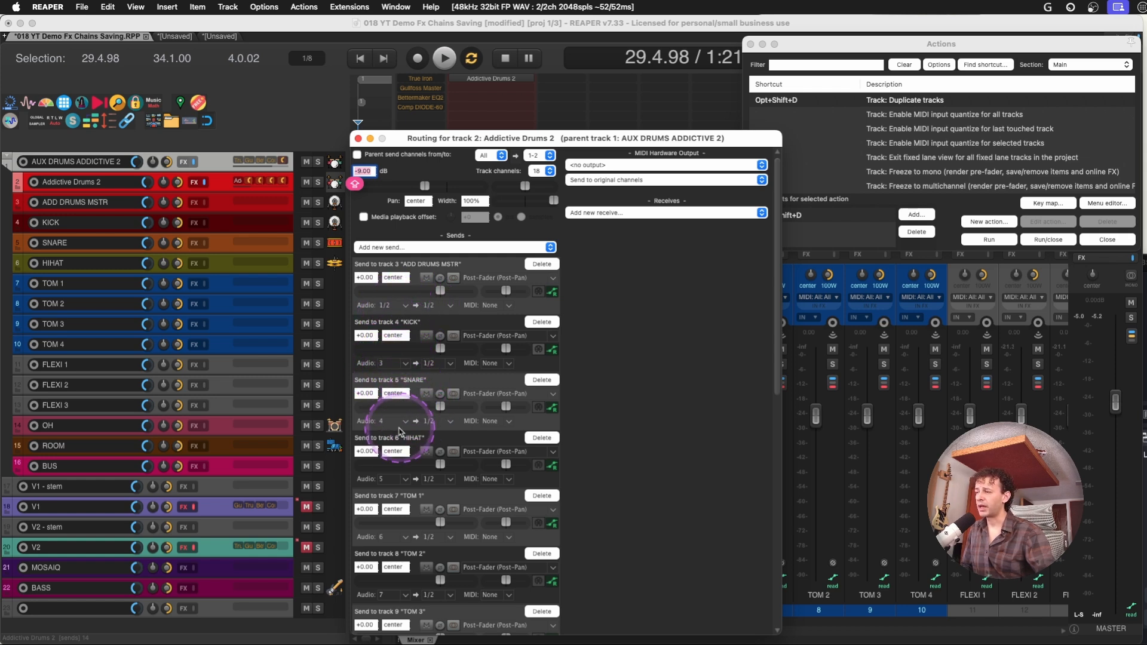
{"action": "left_click", "coordinate": [358, 138]}
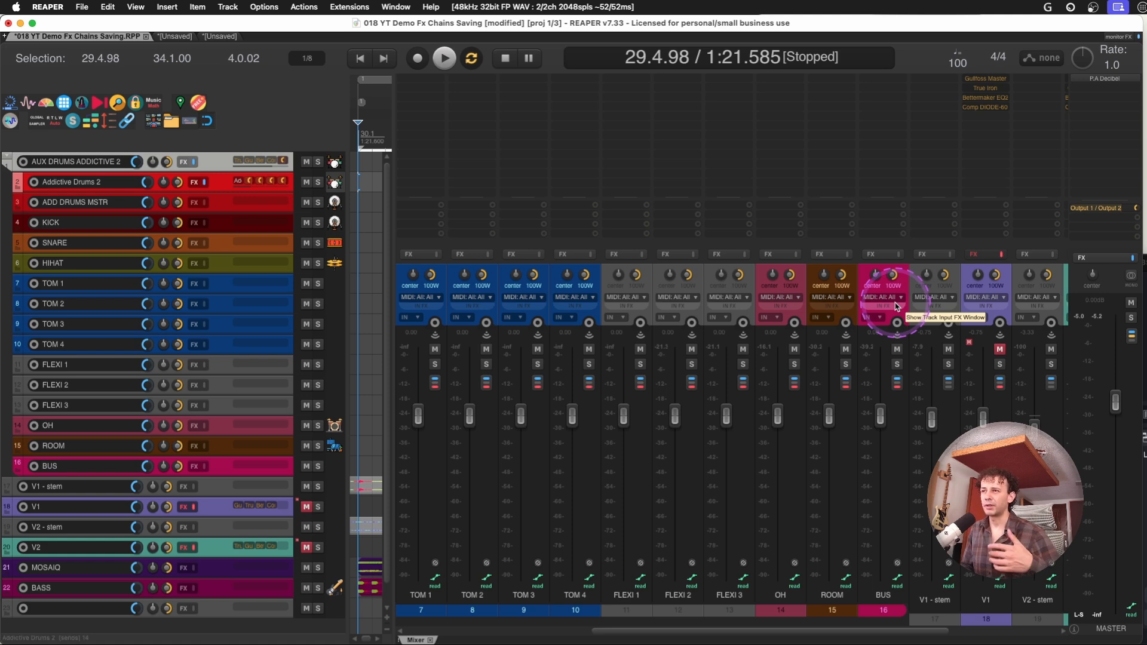
Select the tracks from Addictive Drums 2 through BUS and look up the action that creates a folder containing selected tracks
{"action": "left_click", "coordinate": [882, 273], "text": "shift"}
{"action": "scroll", "coordinate": [850, 263], "scroll_direction": "left", "scroll_amount": 3}
{"action": "scroll", "coordinate": [849, 262], "scroll_direction": "right", "scroll_amount": 2}
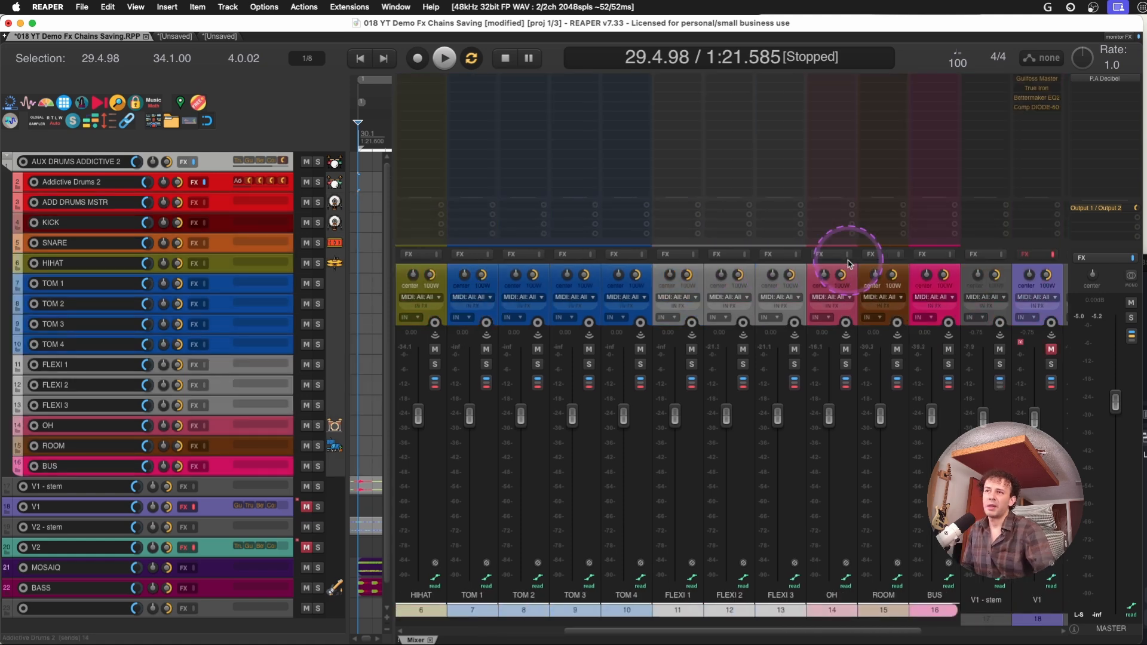
{"action": "scroll", "coordinate": [848, 261], "scroll_direction": "left", "scroll_amount": 4}
{"action": "scroll", "coordinate": [848, 262], "scroll_direction": "right", "scroll_amount": 3}
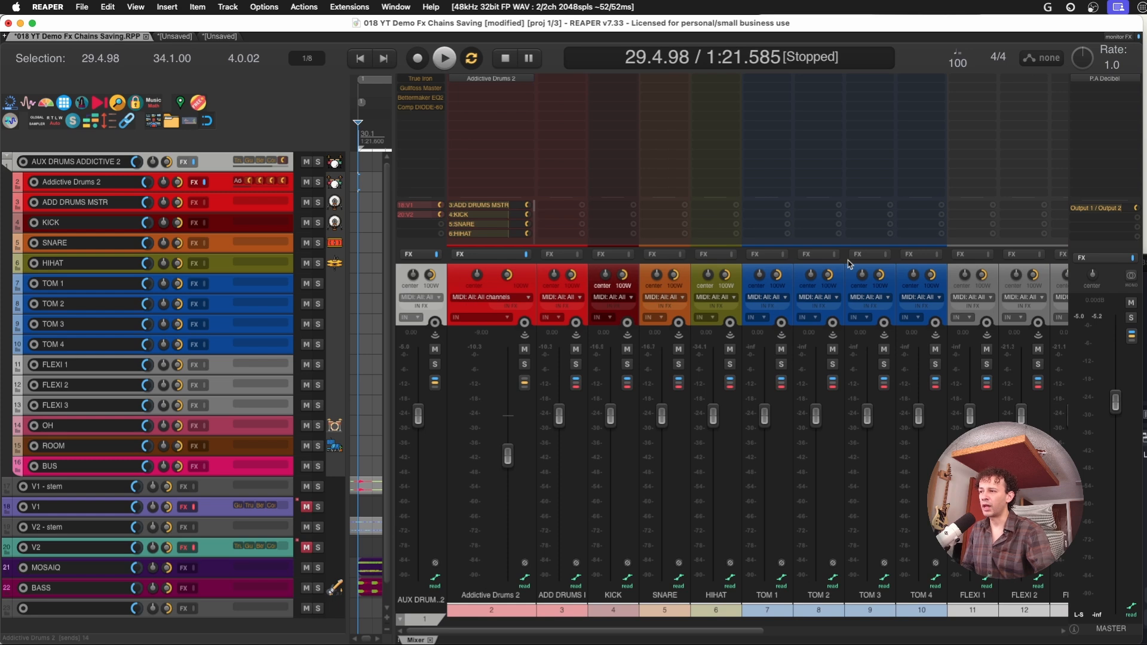
{"action": "key", "text": "shift+/"}
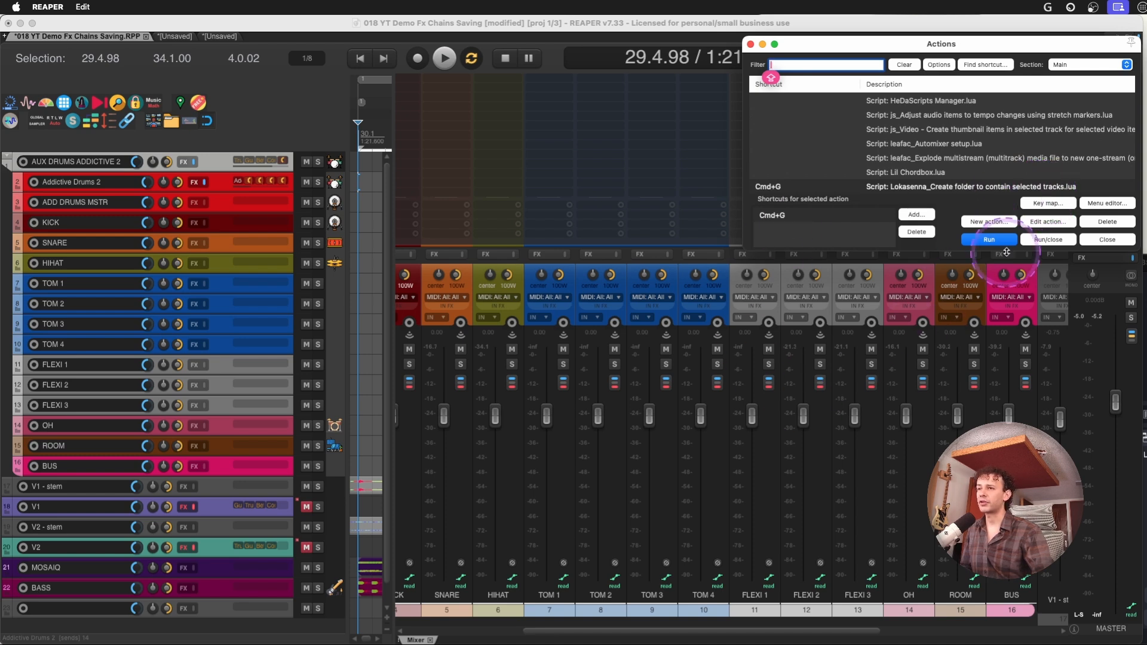
{"action": "left_click", "coordinate": [1106, 240]}
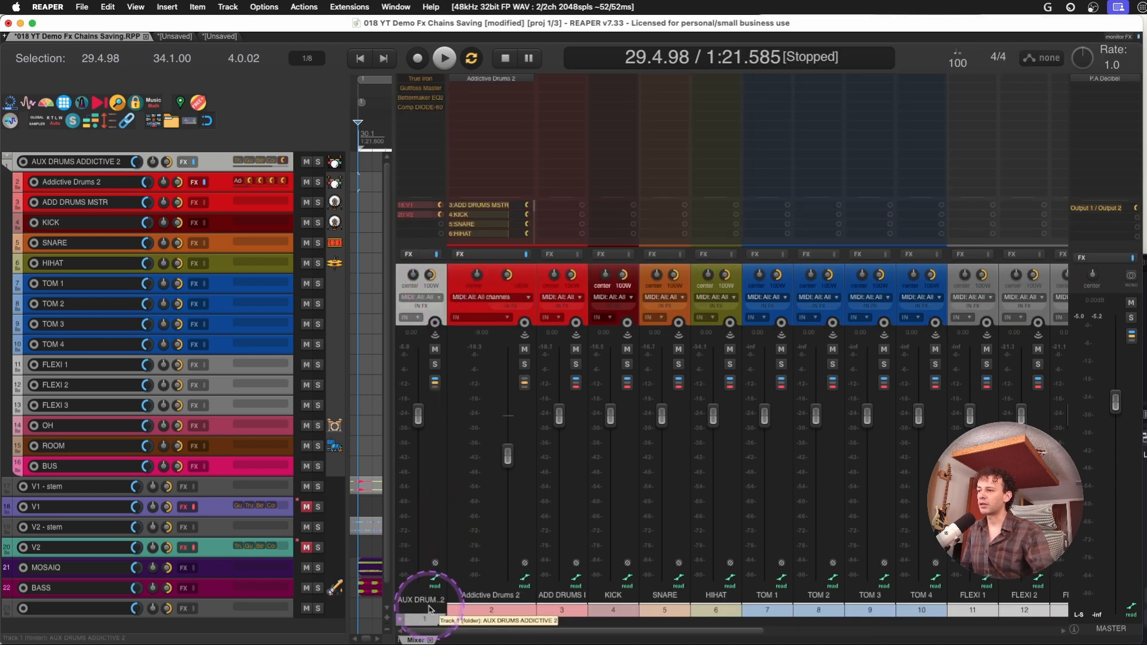
Collapse the AUX DRUMS ADDICTIVE 2 folder in the mixer, widen the arrange view, and select the folder track
{"action": "left_click", "coordinate": [412, 619]}
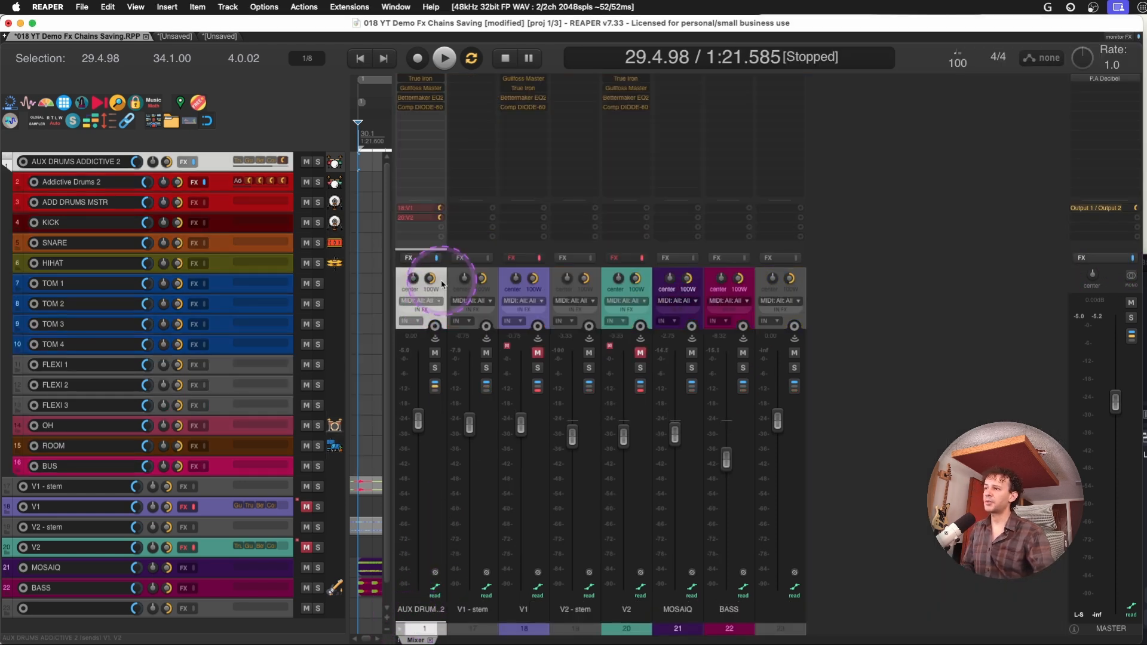
{"action": "left_click_drag", "start_coordinate": [392, 290], "coordinate": [663, 291]}
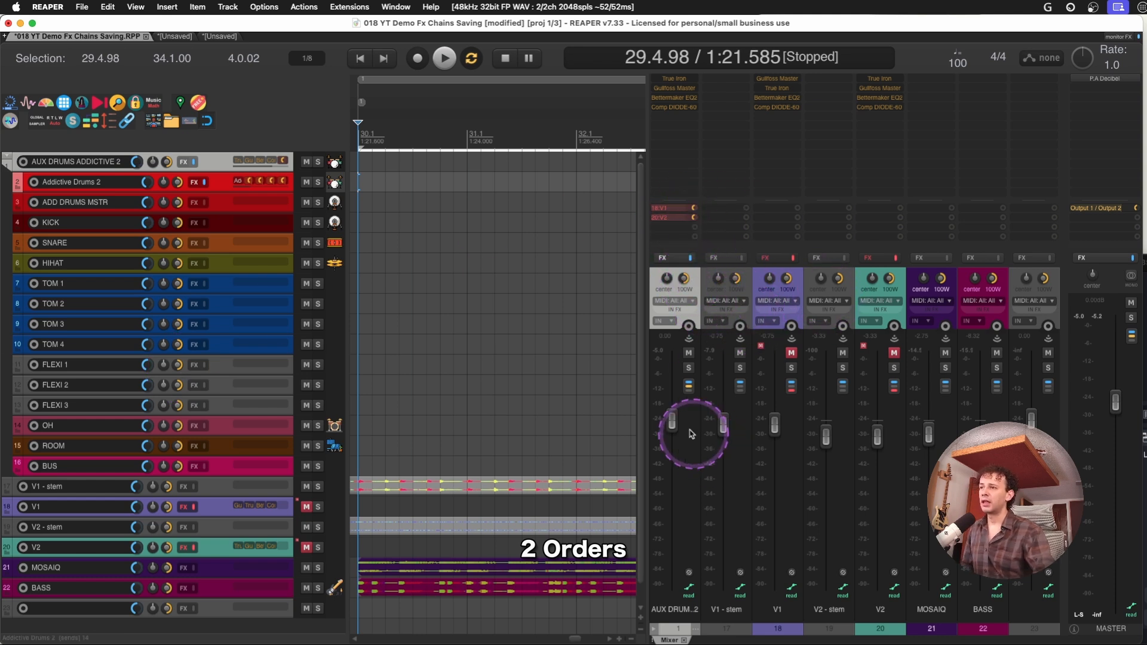
{"action": "left_click", "coordinate": [684, 385]}
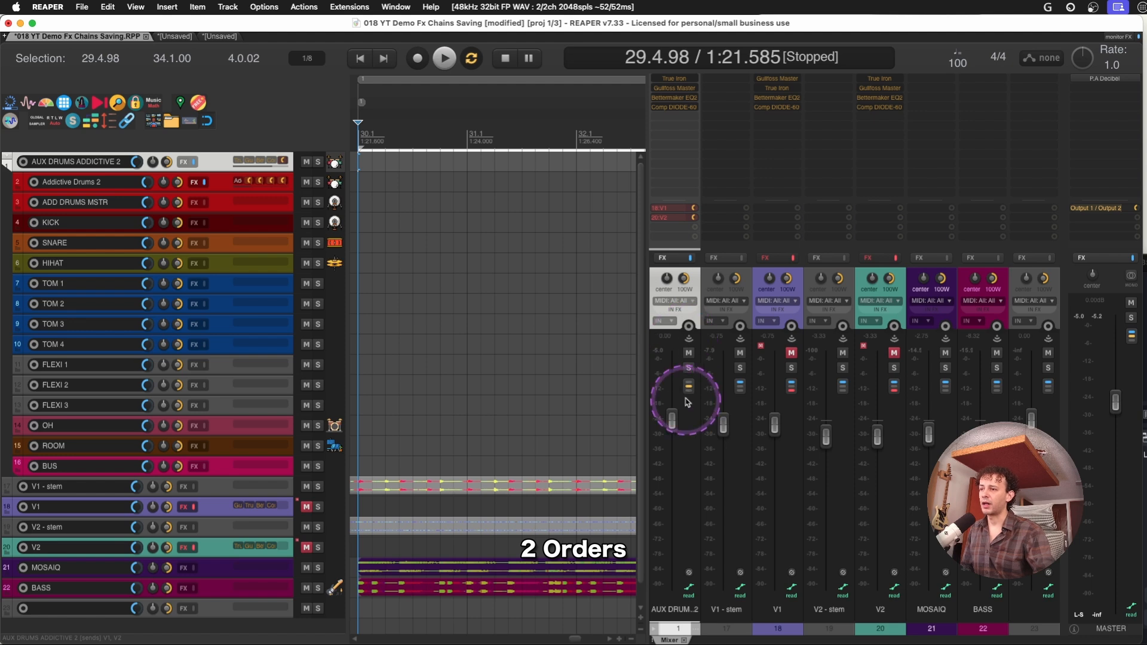
Select the V1 track, examine the option to render it to a stereo stem track with the original muted, and open the action list
{"action": "left_click", "coordinate": [774, 284]}
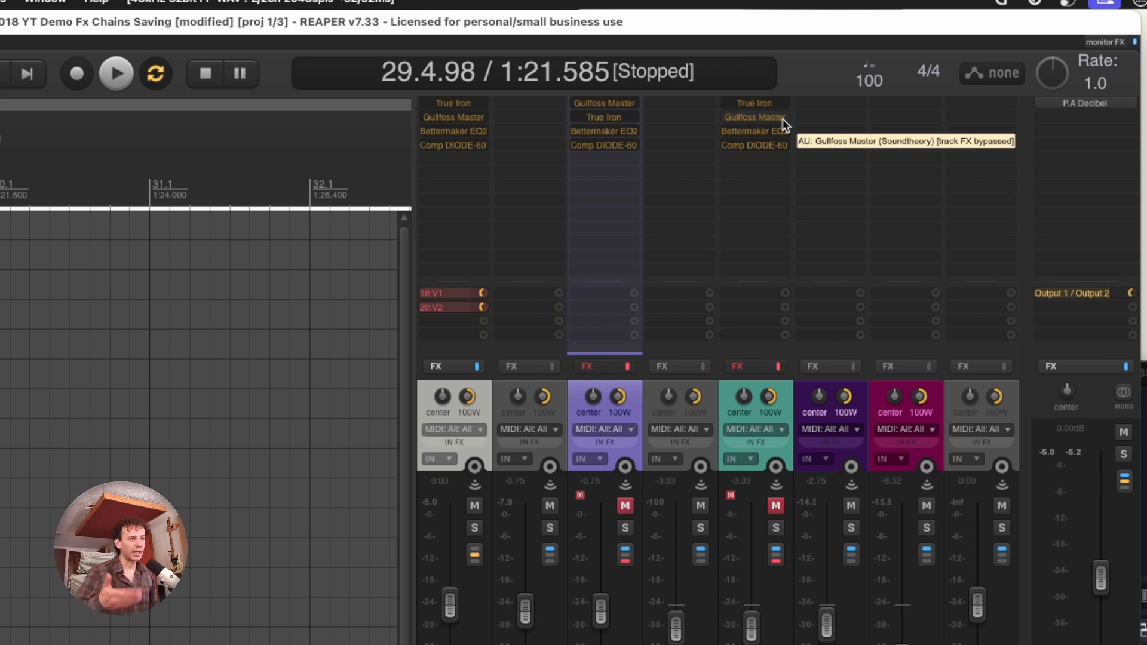
{"action": "left_click", "coordinate": [724, 413]}
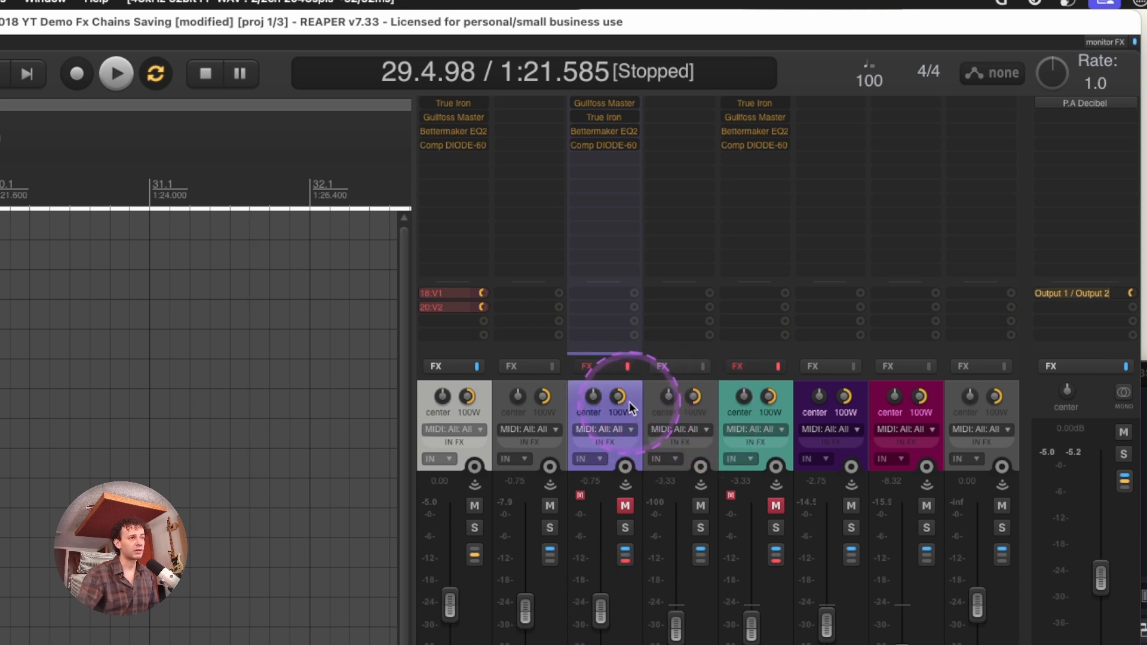
{"action": "right_click", "coordinate": [3, 373]}
{"action": "mouse_move", "coordinate": [36, 472]}
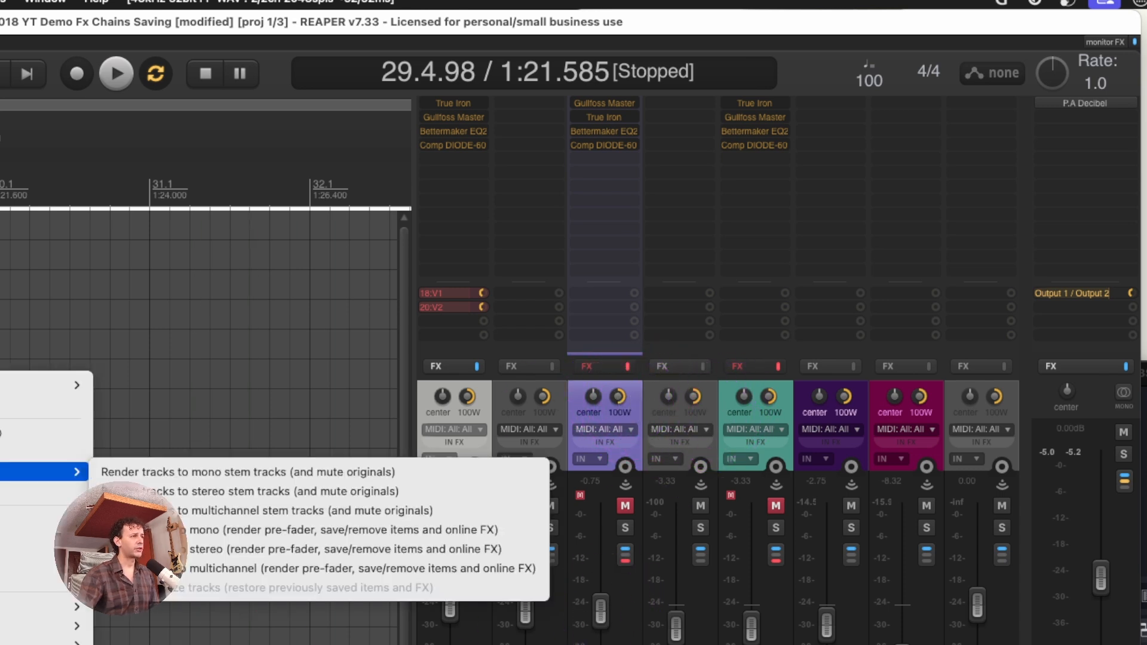
{"action": "left_click", "coordinate": [241, 495]}
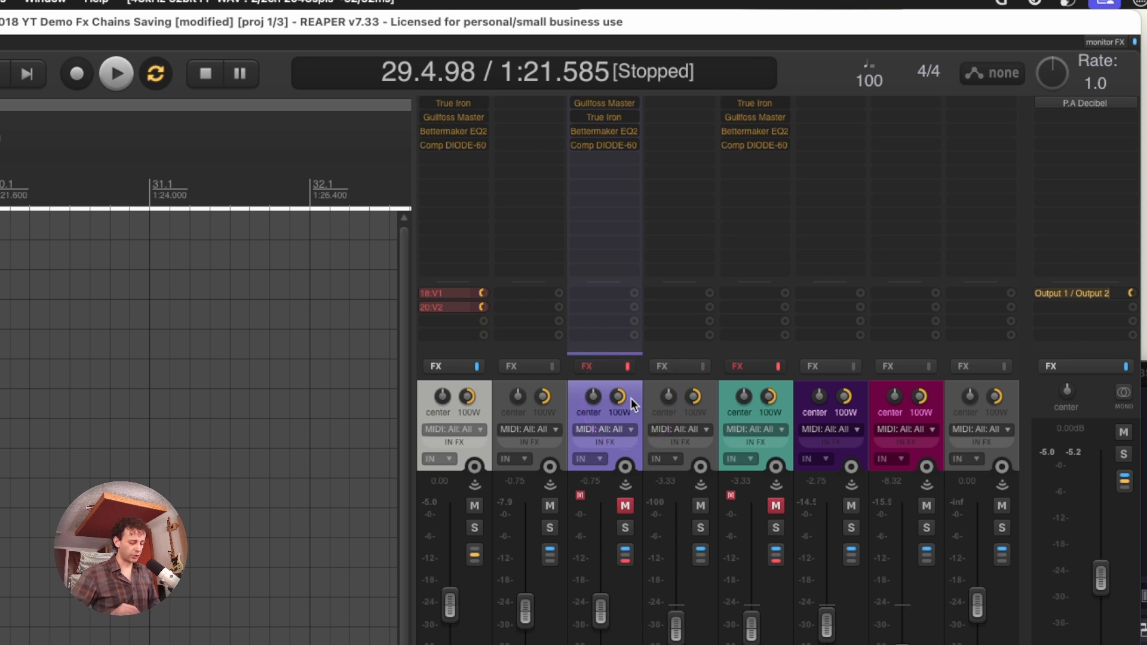
{"action": "key", "text": "shift+slash"}
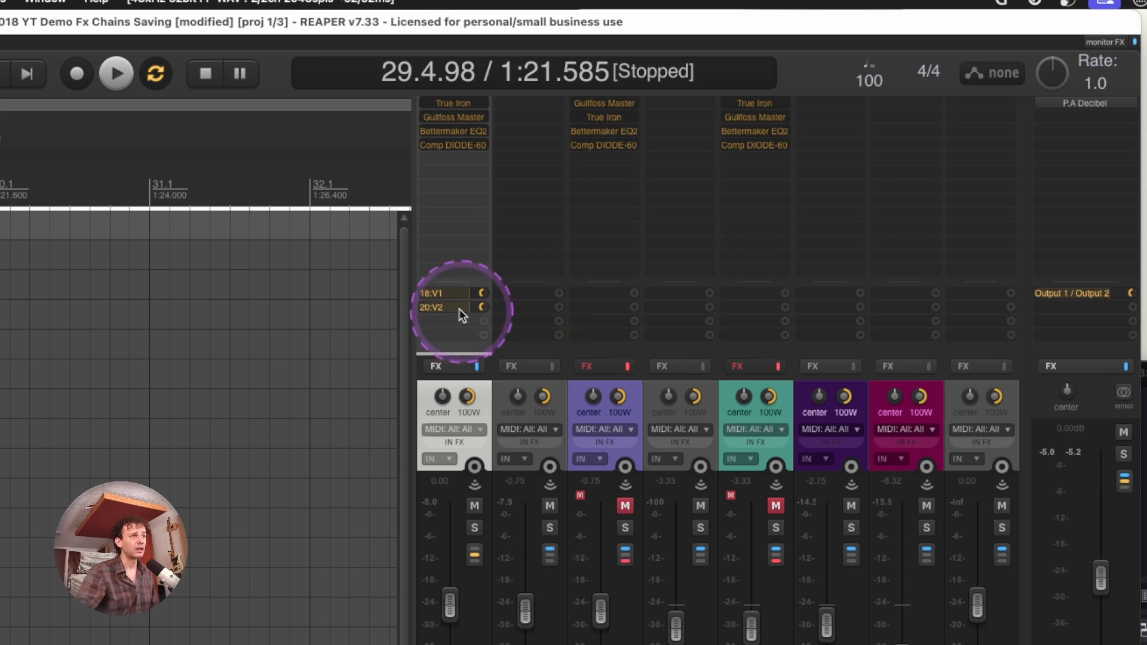
Review the spk77_Set solo for send scripts in the action list and close the list
{"action": "key", "text": "shift+slash"}
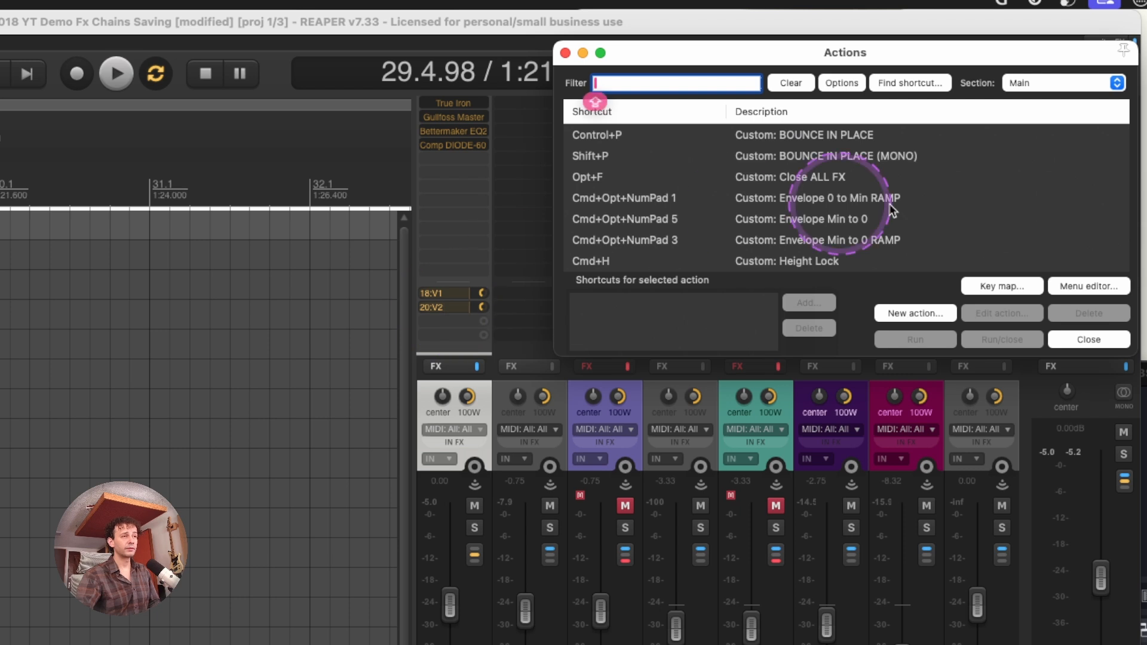
{"action": "left_click", "coordinate": [565, 52]}
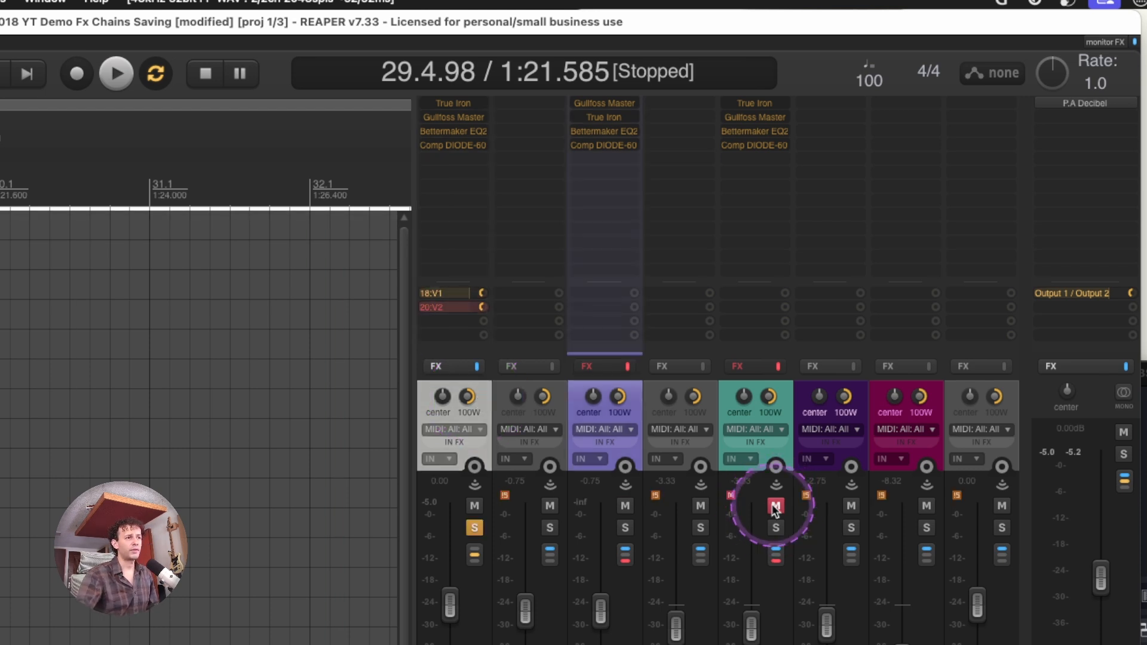
Solo the track feeding V1 and V2, unmute V1 and V2, mute the grey track before each, and audition the V1 send
{"action": "left_click", "coordinate": [775, 506]}
{"action": "left_click", "coordinate": [556, 403]}
{"action": "key", "text": "F5"}
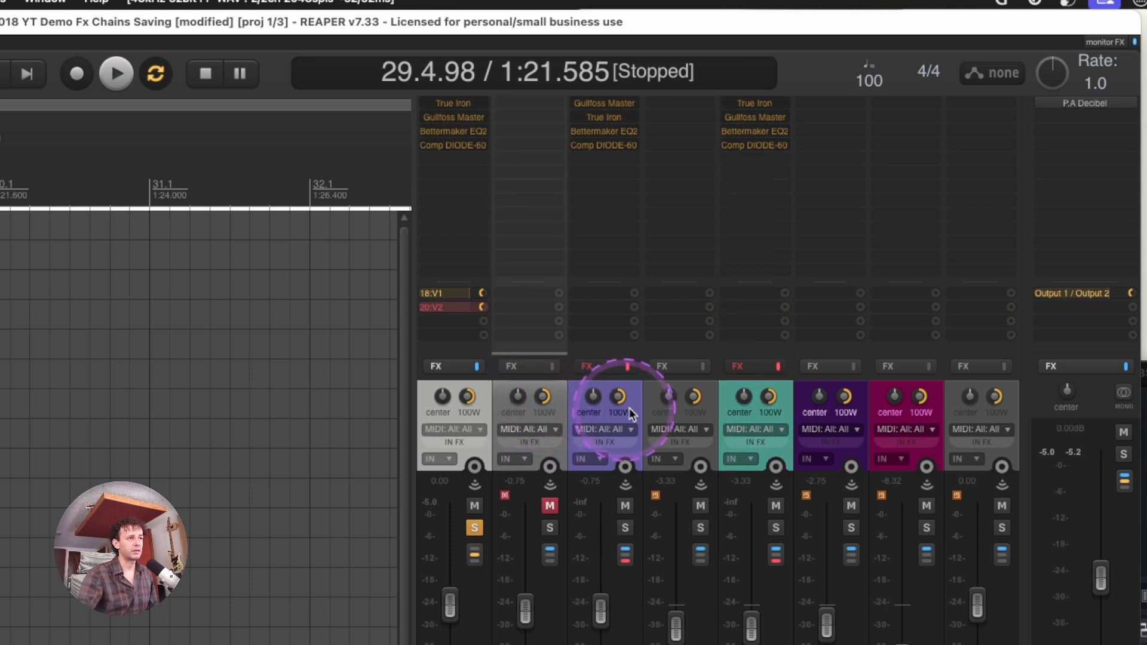
{"action": "left_click", "coordinate": [657, 395]}
{"action": "key", "text": "F5"}
{"action": "left_click", "coordinate": [633, 397]}
{"action": "left_click", "coordinate": [481, 397]}
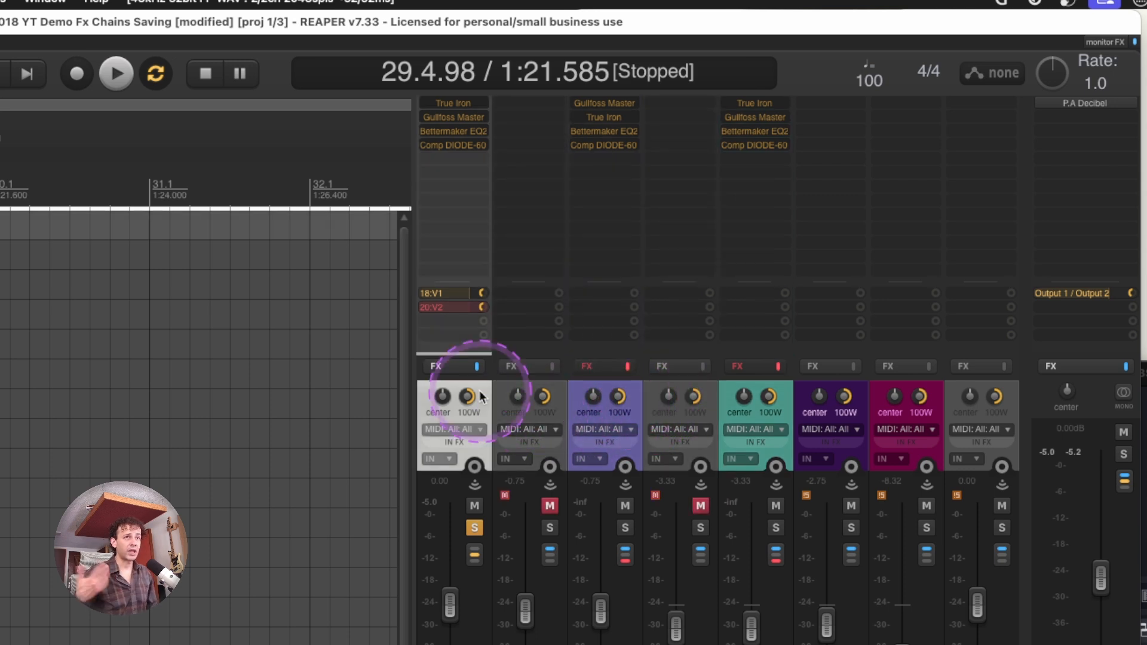
{"action": "key", "text": "space"}
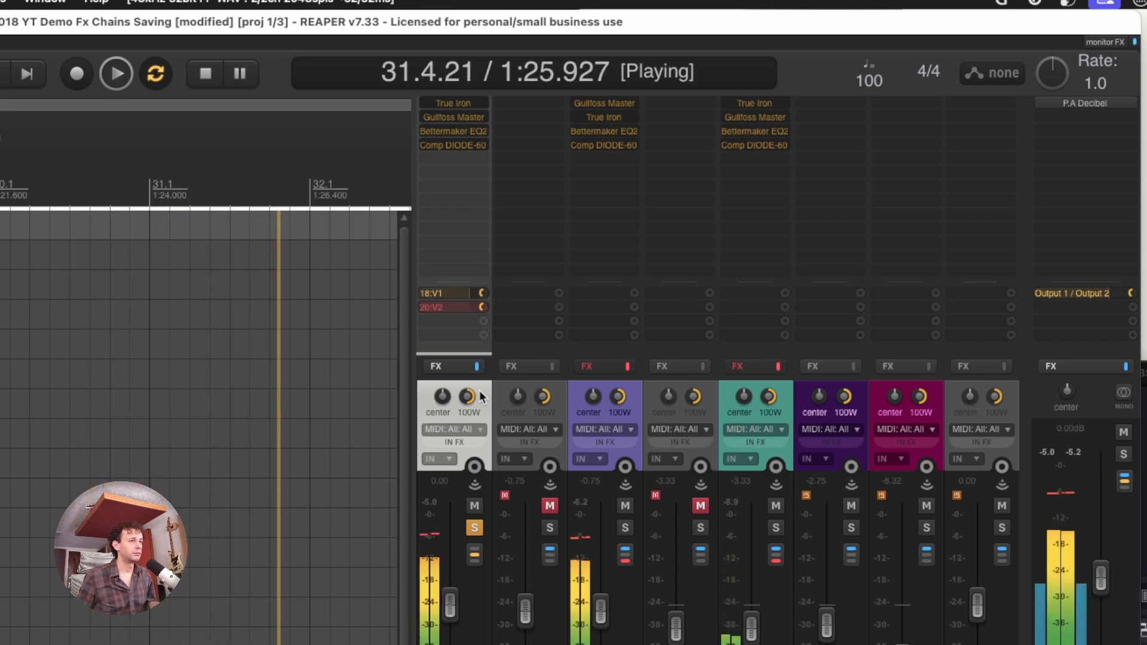
{"action": "key", "text": "space"}
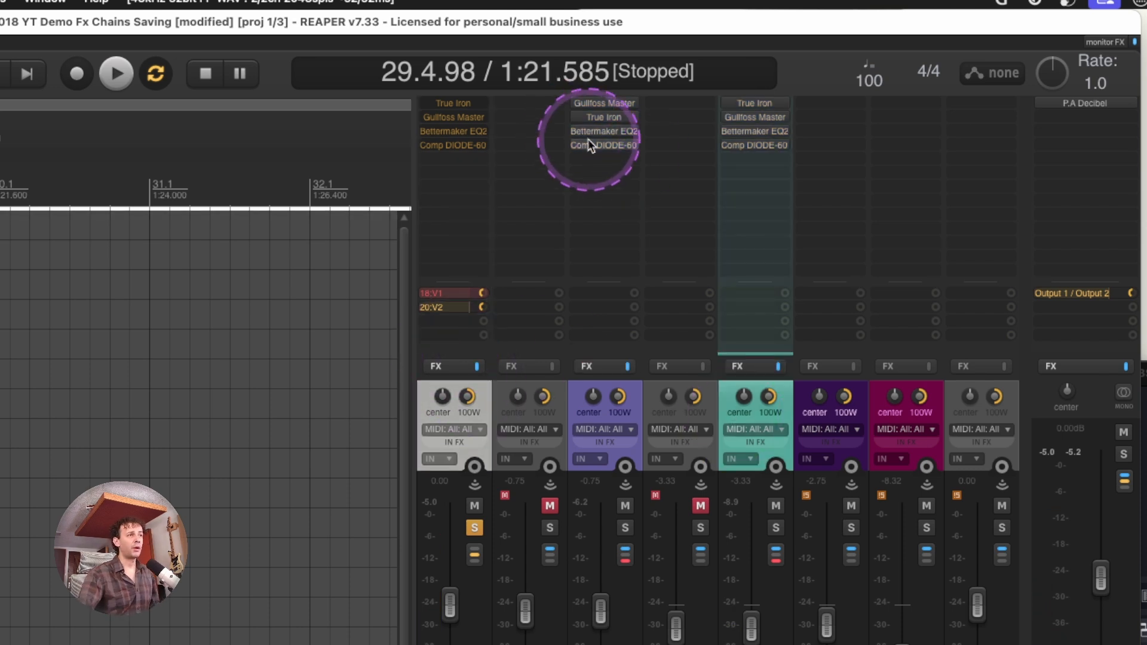
Bypass Bettermaker EQ2 and Comp DIODE-60 on V1 and V2, and select the track feeding them with only its V1 send active
{"action": "left_click", "coordinate": [591, 142], "text": "shift"}
{"action": "left_click", "coordinate": [596, 129], "text": "shift"}
{"action": "left_click", "coordinate": [761, 146], "text": "shift"}
{"action": "left_click", "coordinate": [759, 132], "text": "shift"}
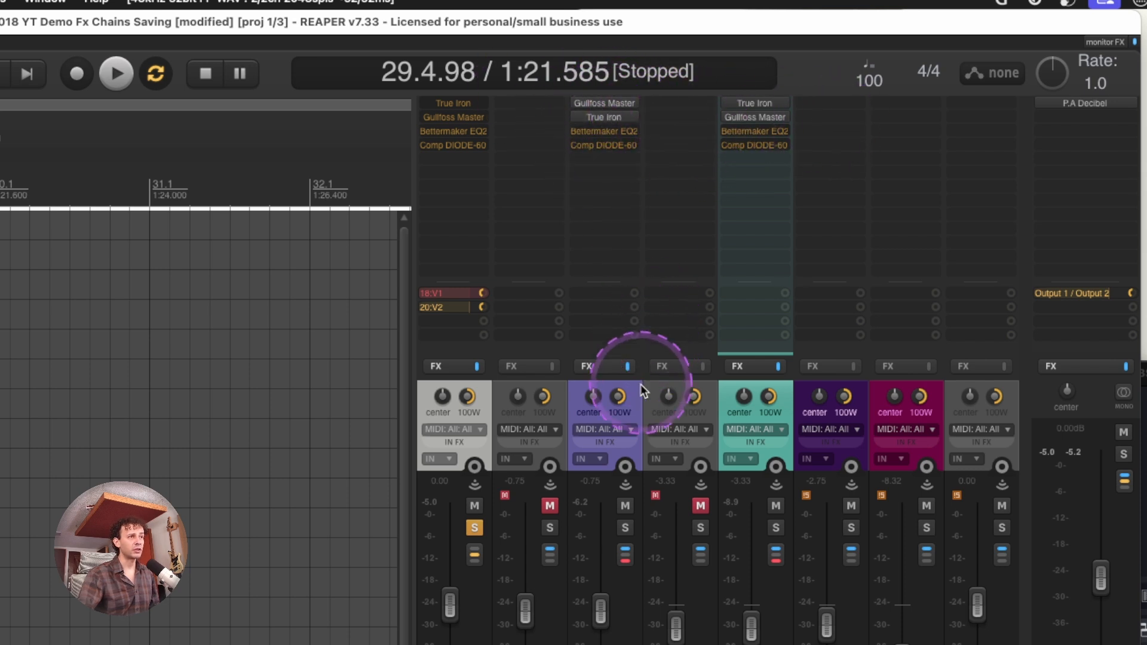
{"action": "left_click", "coordinate": [634, 403]}
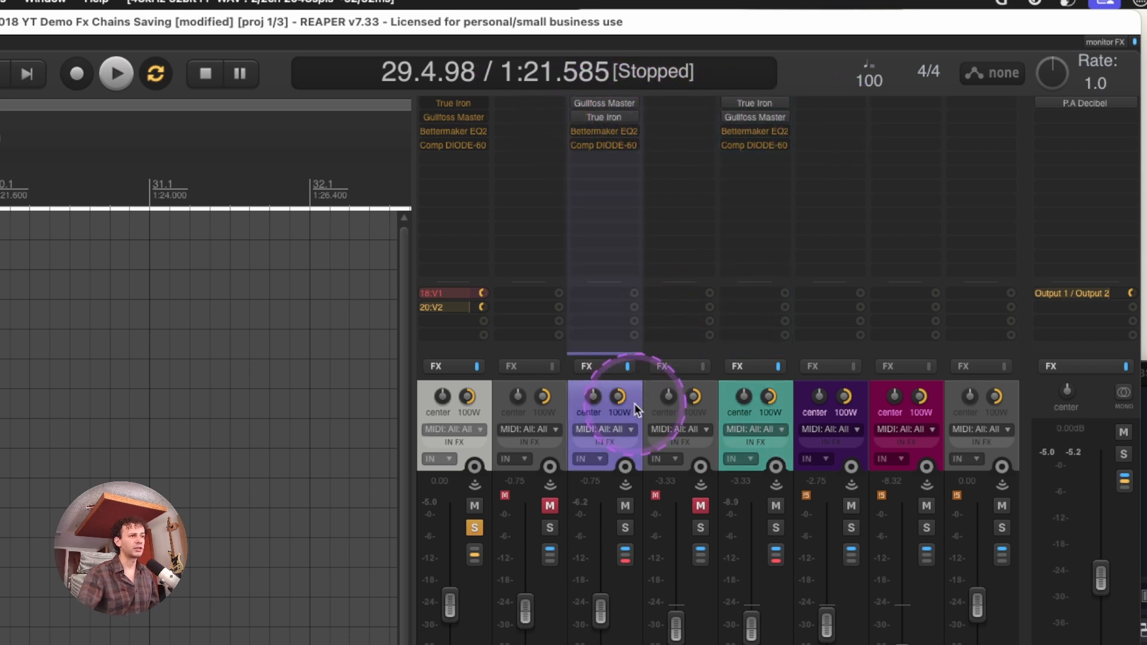
{"action": "left_click", "coordinate": [481, 400]}
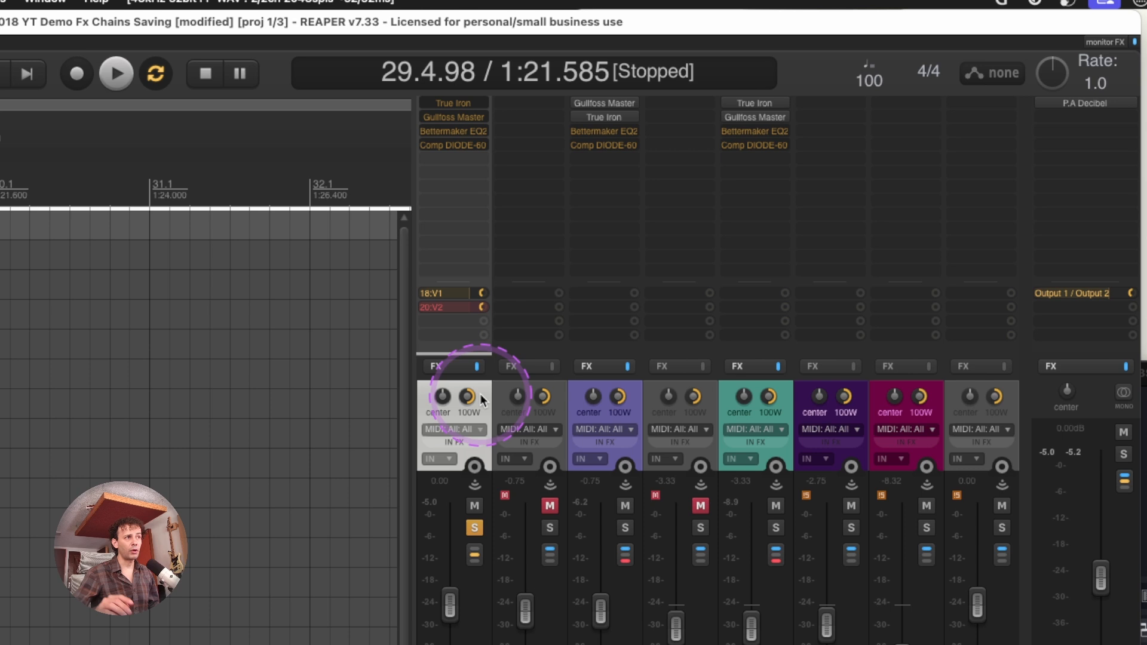
{"action": "left_click", "coordinate": [464, 310]}
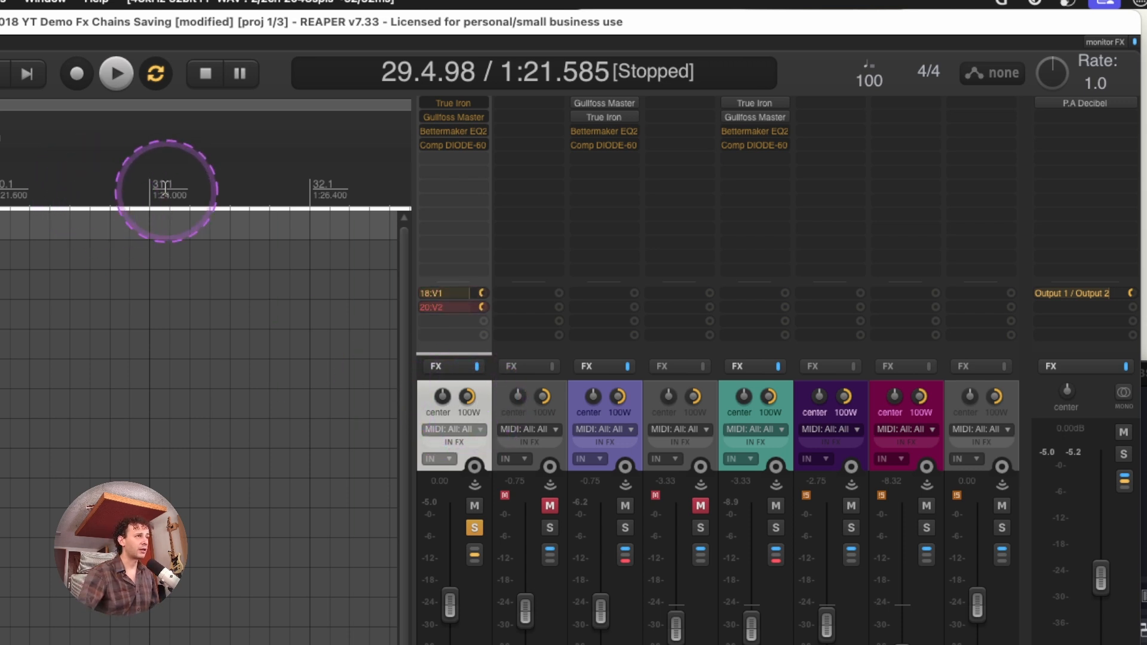
Set the time selection from 30.1 to 32.1 and play it through the V1 send and the V2 send
{"action": "left_click_drag", "start_coordinate": [350, 193], "coordinate": [30, 196]}
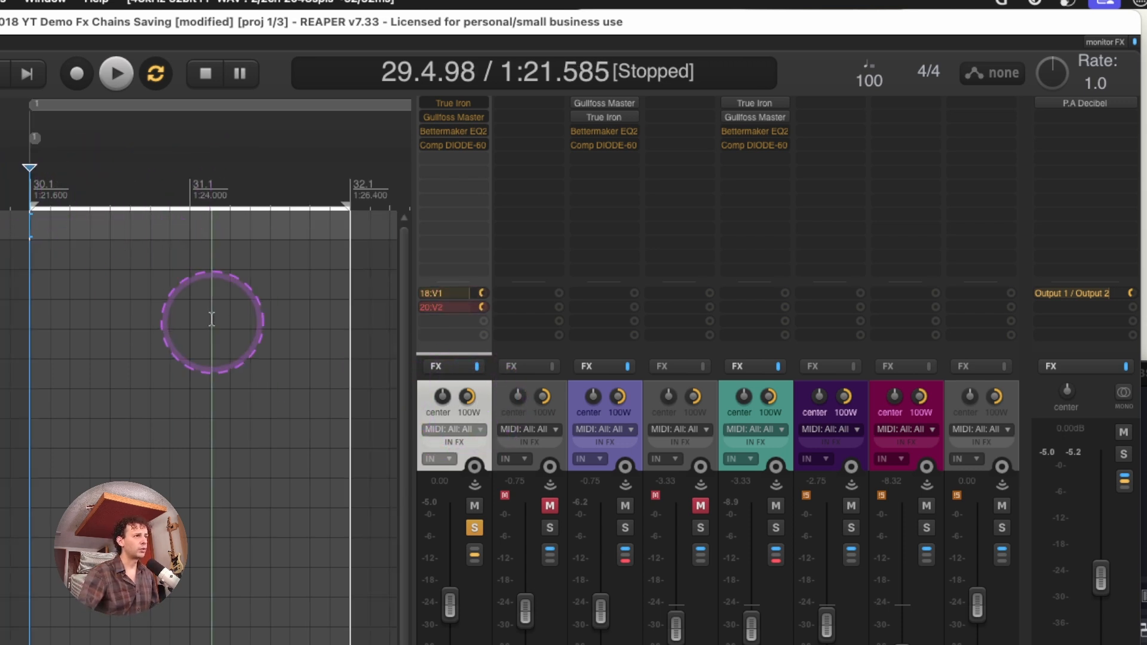
{"action": "scroll", "coordinate": [212, 321], "scroll_direction": "right", "scroll_amount": 1}
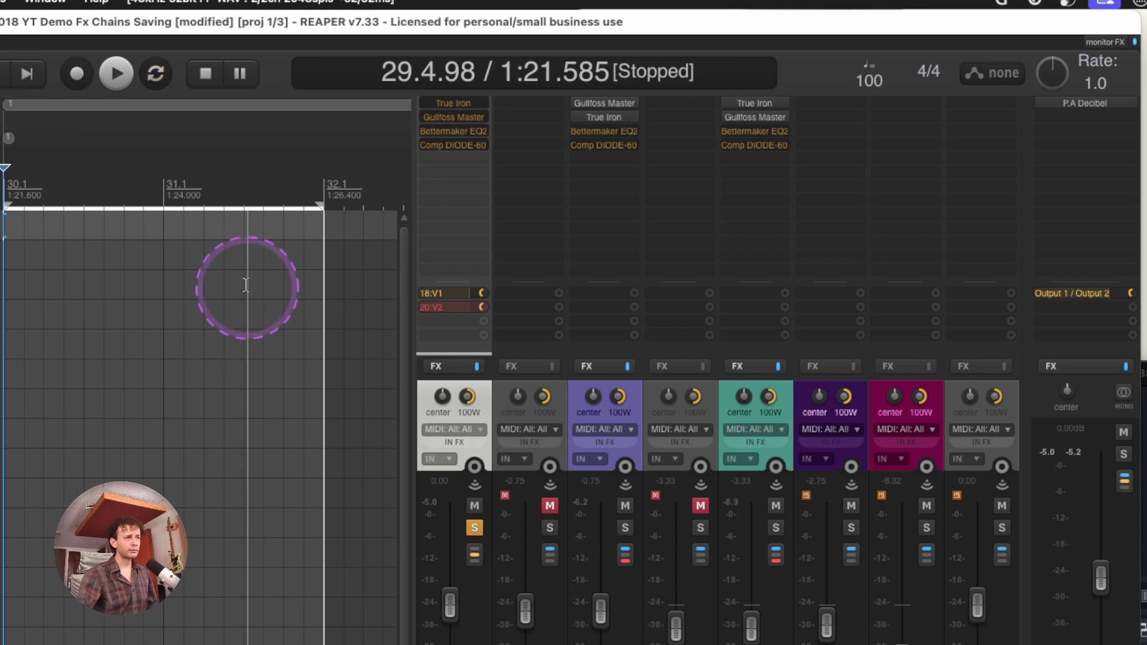
{"action": "key", "text": "space"}
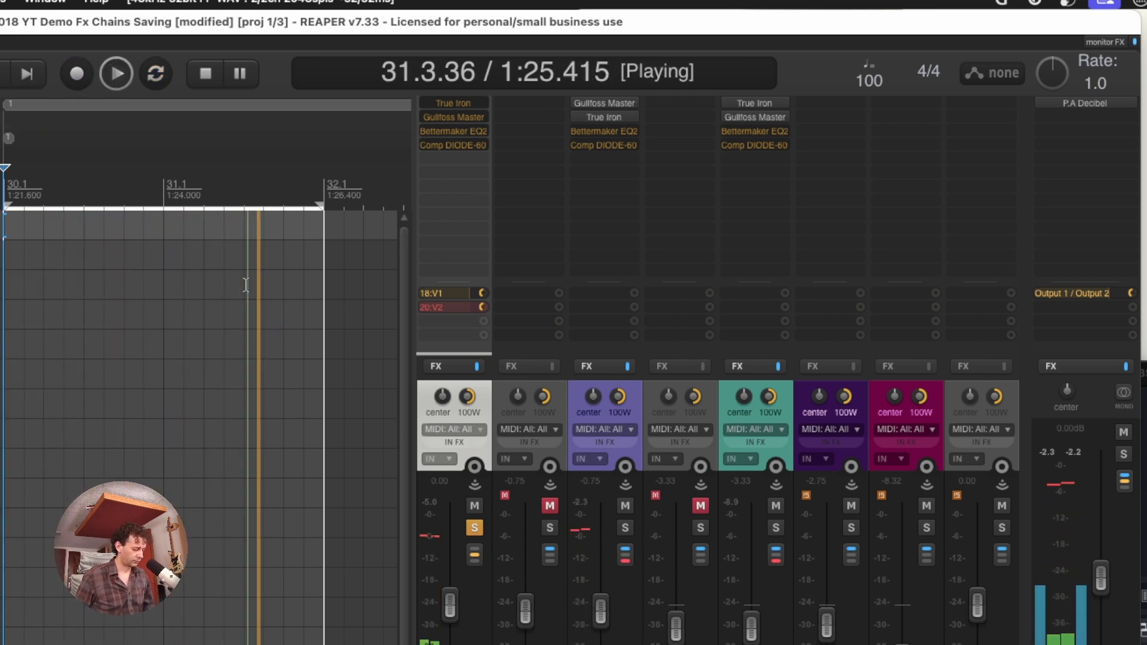
{"action": "key", "text": "space"}
{"action": "key", "text": "space"}
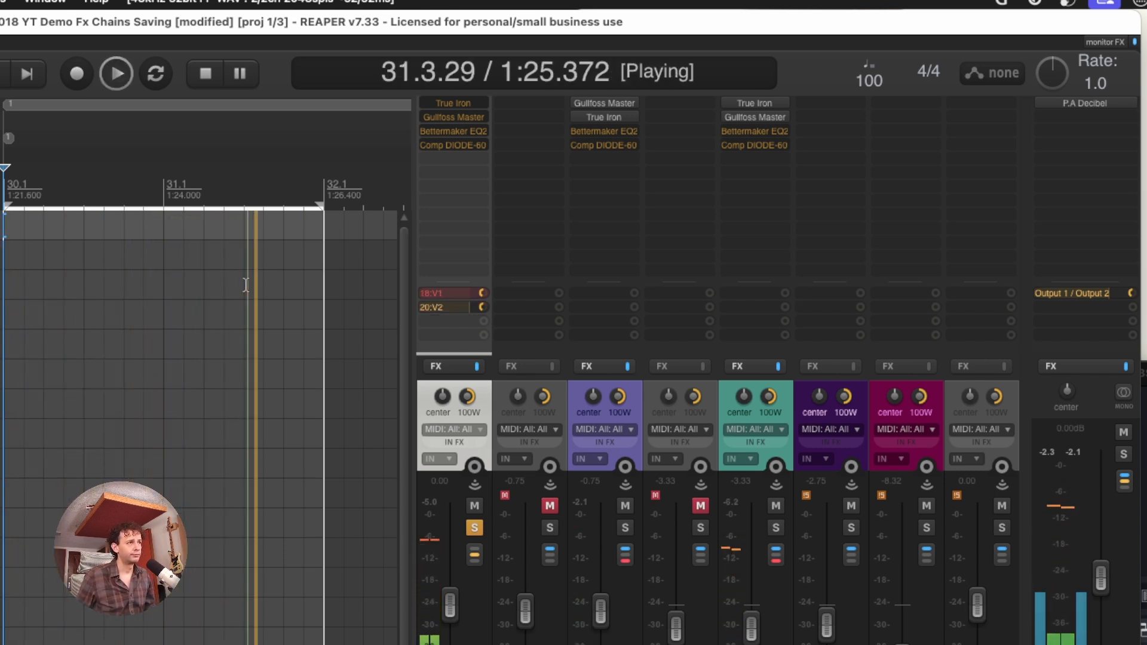
{"action": "key", "text": "space"}
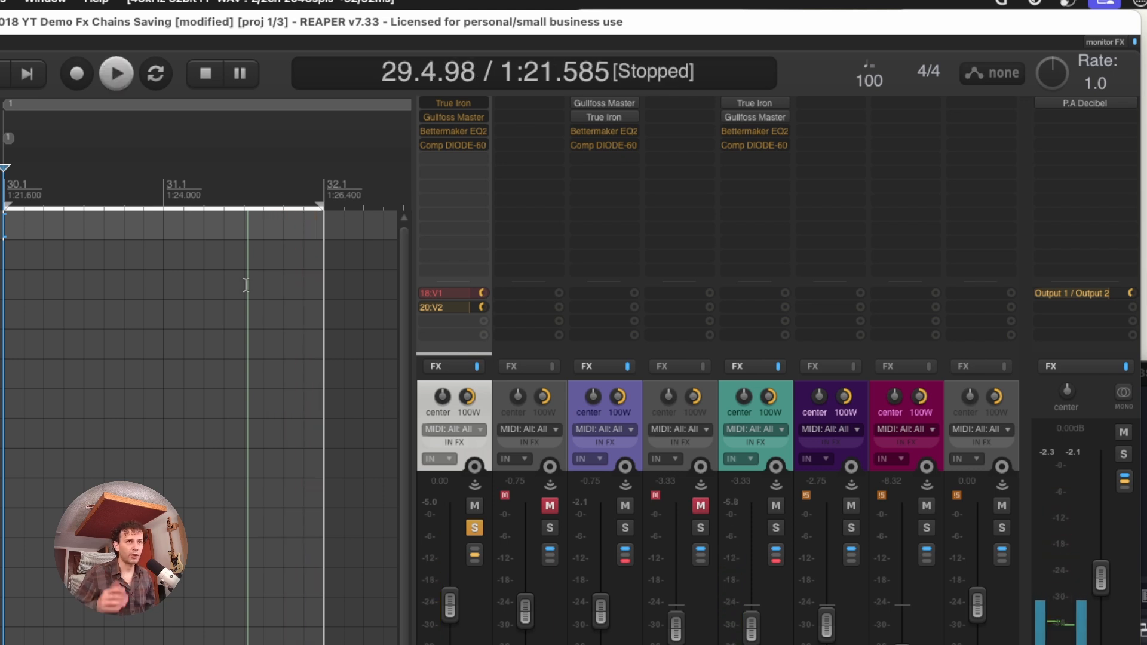
Compare the passage at bar 30 through V1 and V2, switching the active send between playbacks
{"action": "key", "text": "space"}
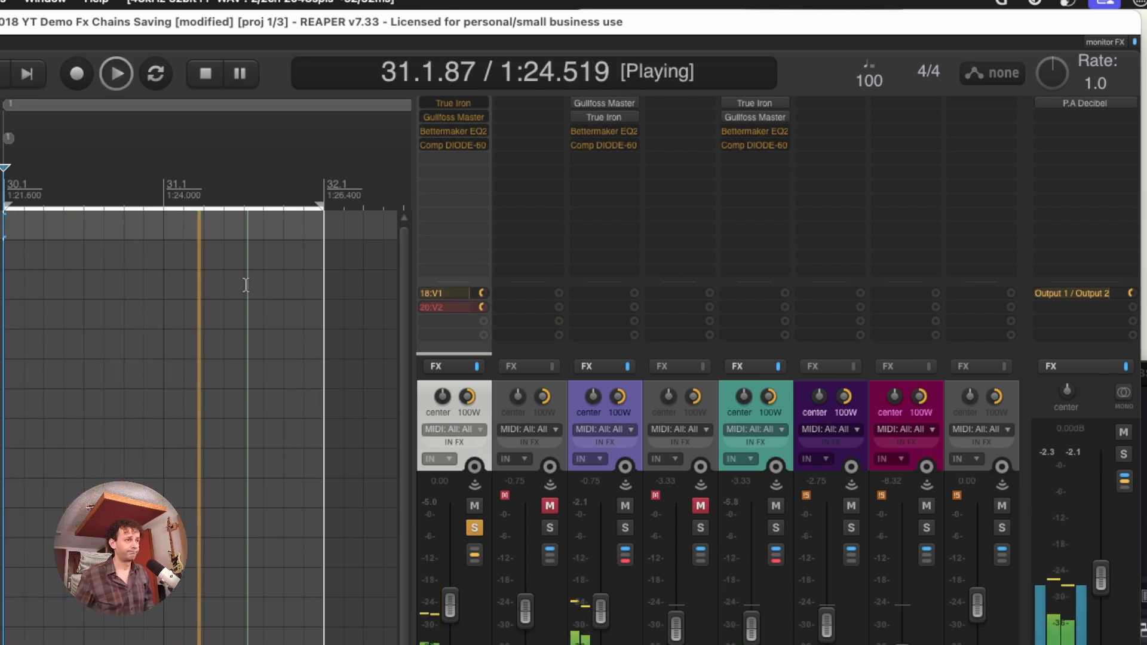
{"action": "key", "text": "space"}
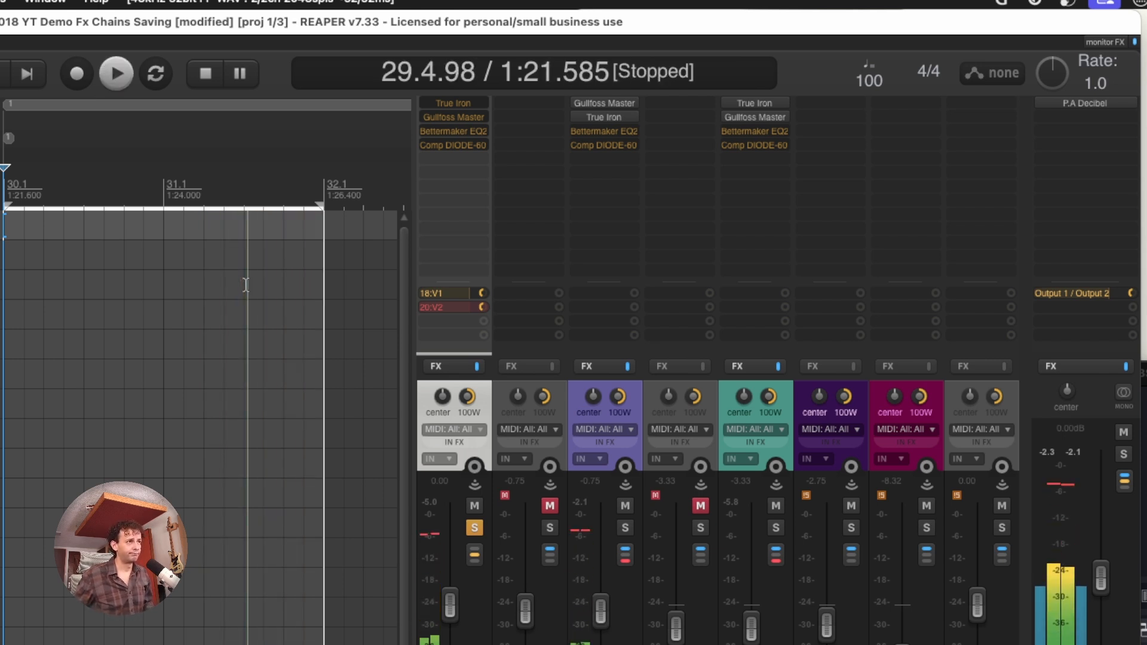
{"action": "key", "text": "space"}
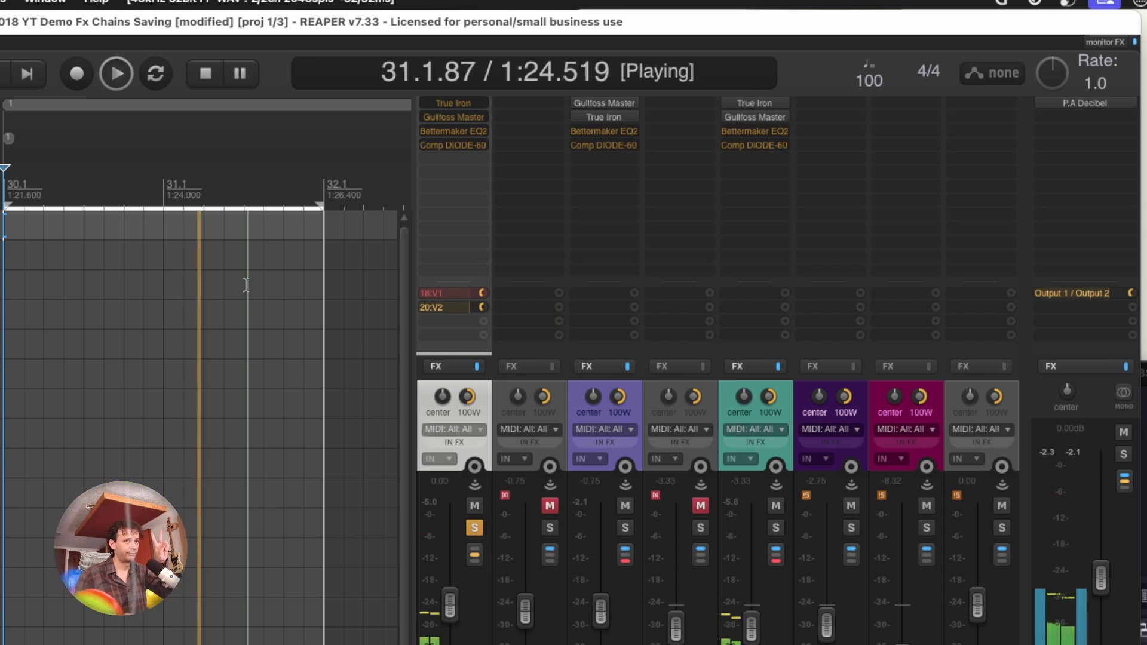
{"action": "key", "text": "space"}
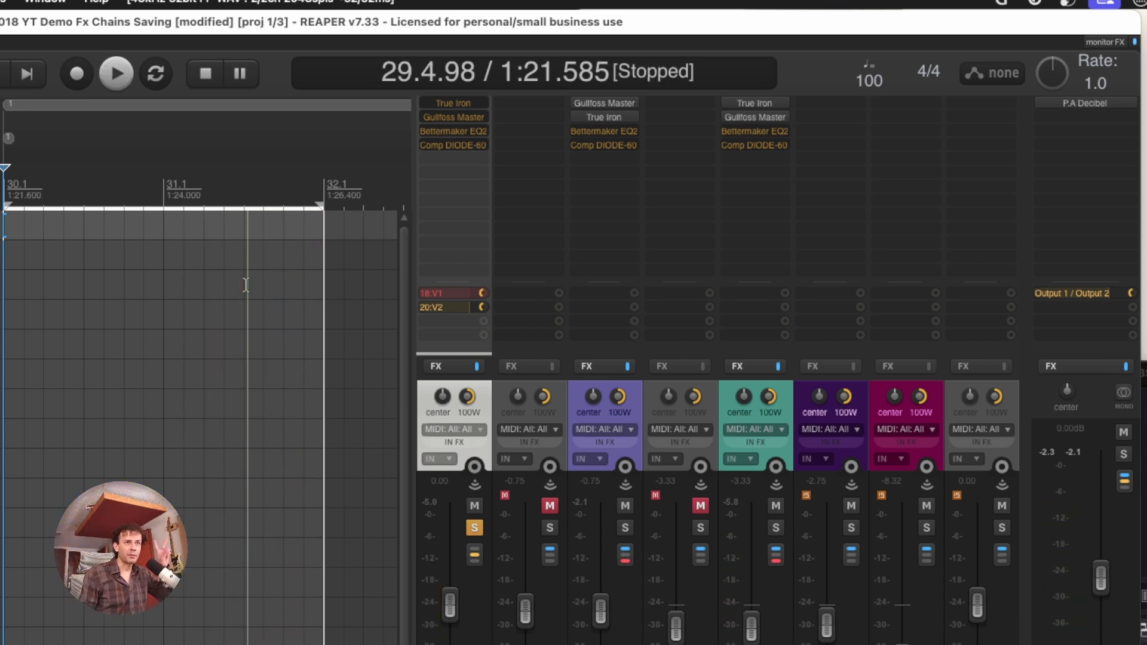
{"action": "left_click", "coordinate": [561, 411]}
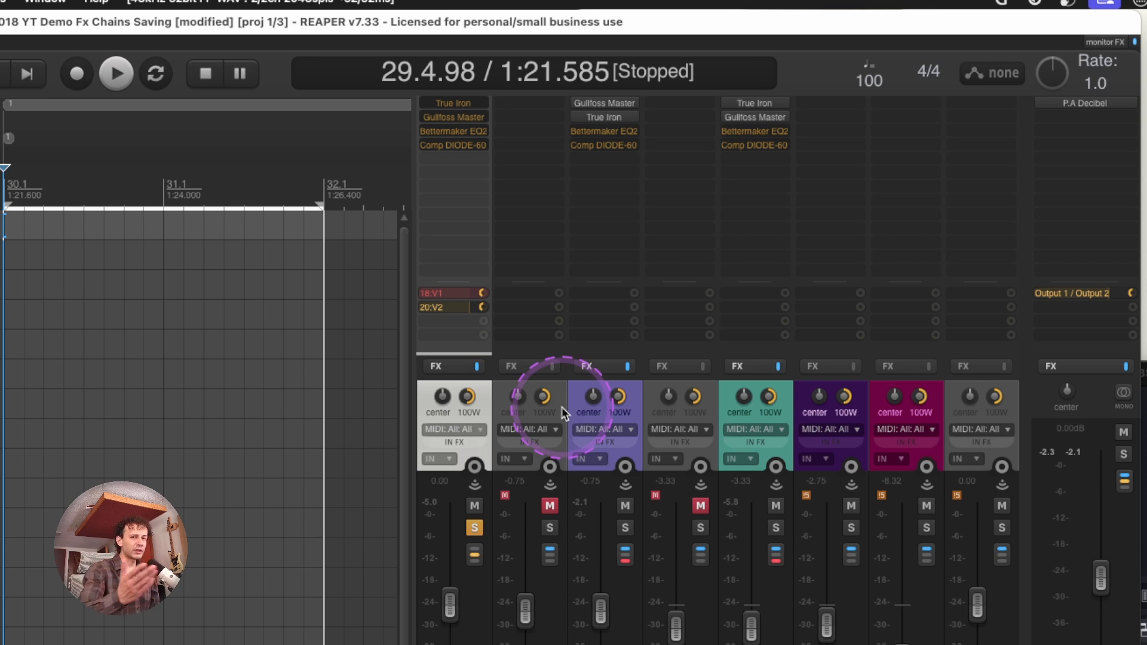
{"action": "key", "text": "a"}
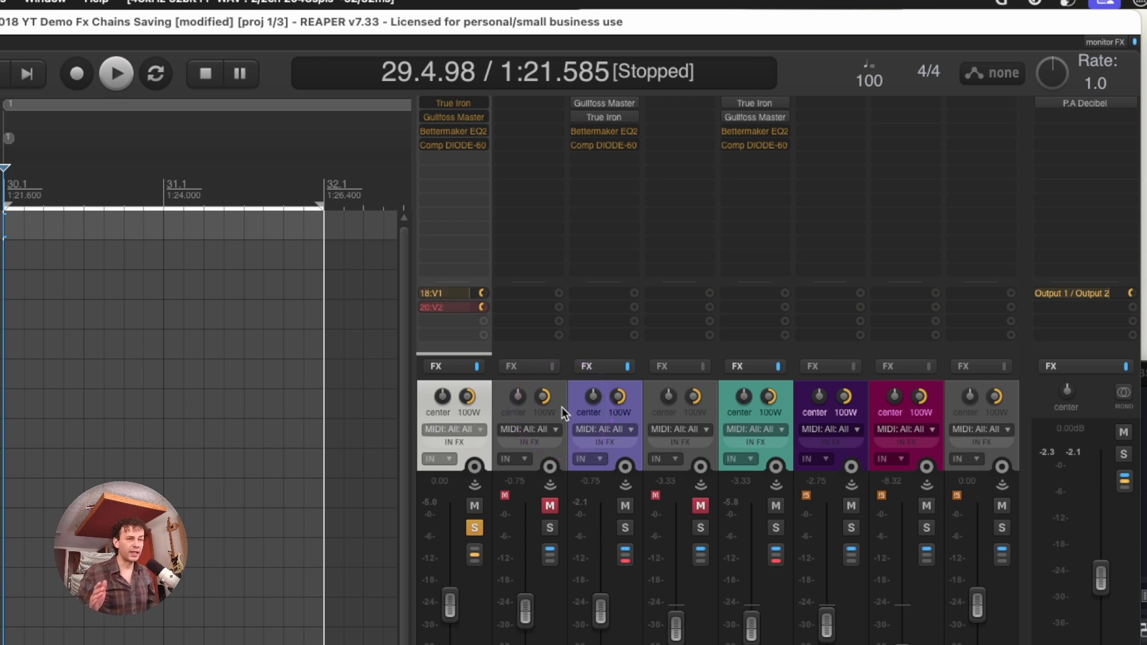
{"action": "key", "text": "space"}
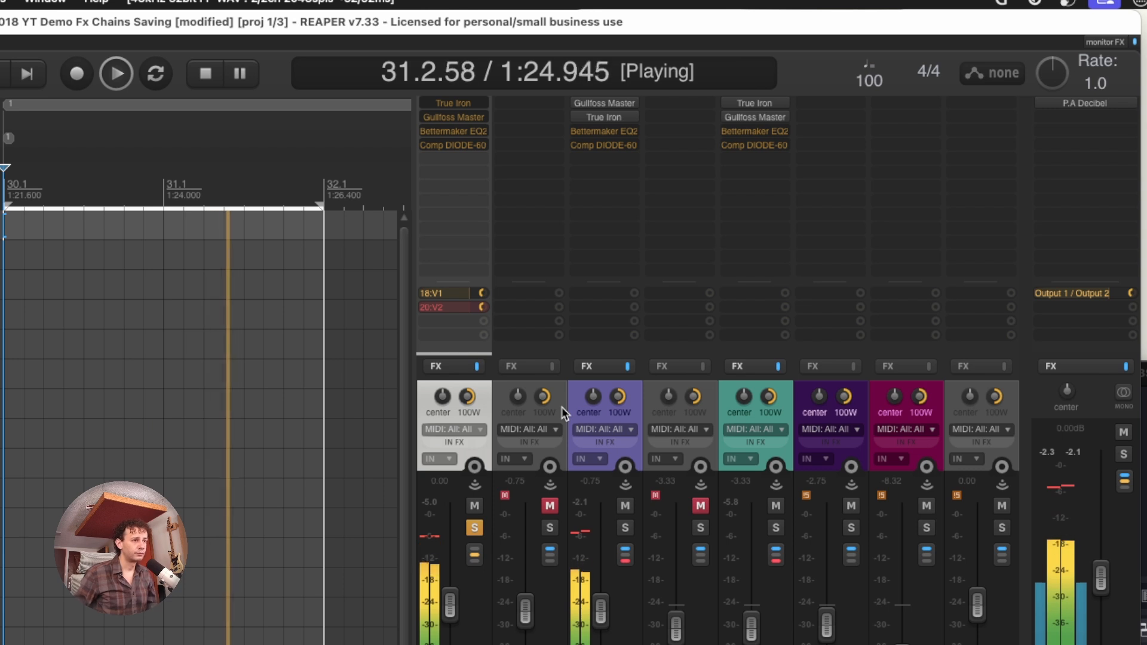
{"action": "key", "text": "a"}
{"action": "key", "text": "space"}
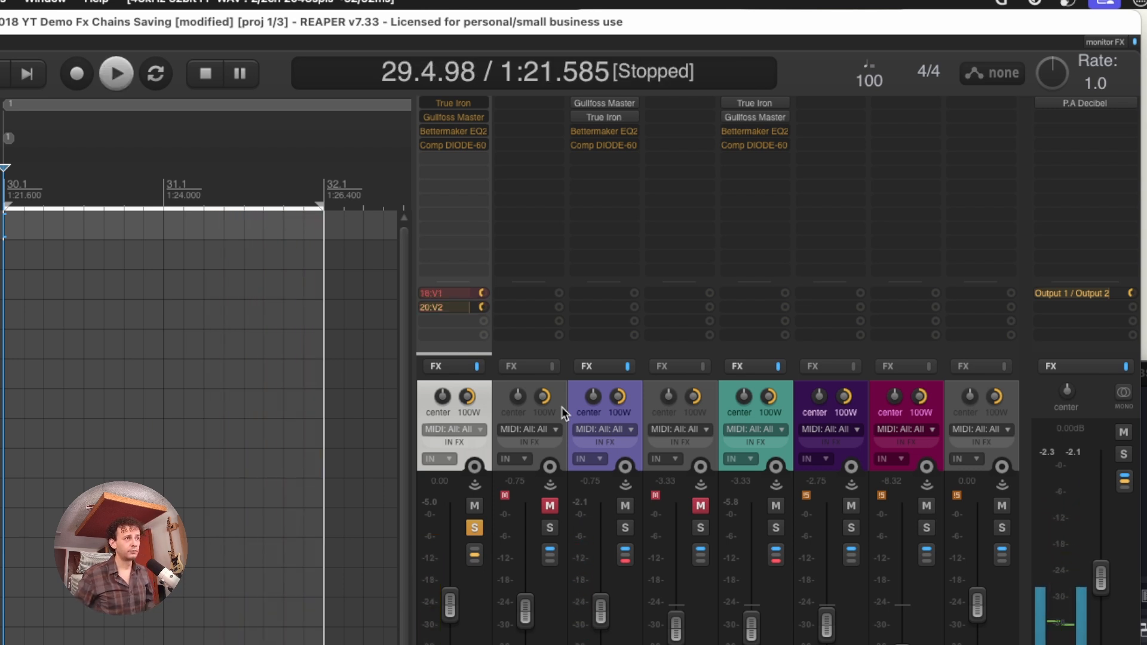
{"action": "key", "text": "space"}
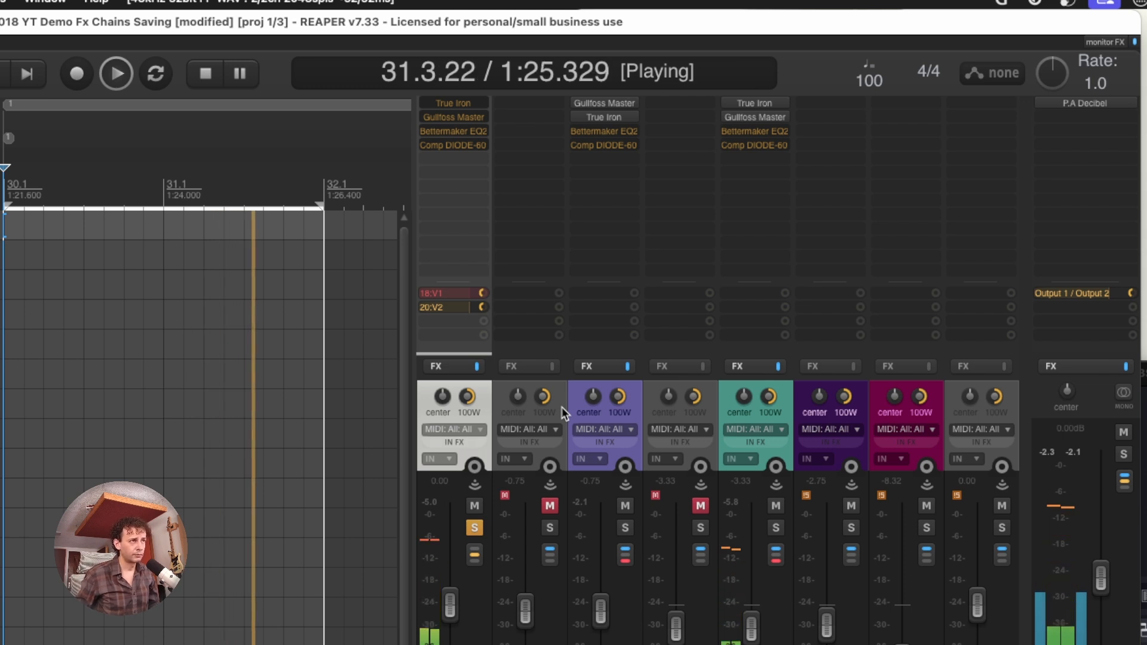
{"action": "key", "text": "space"}
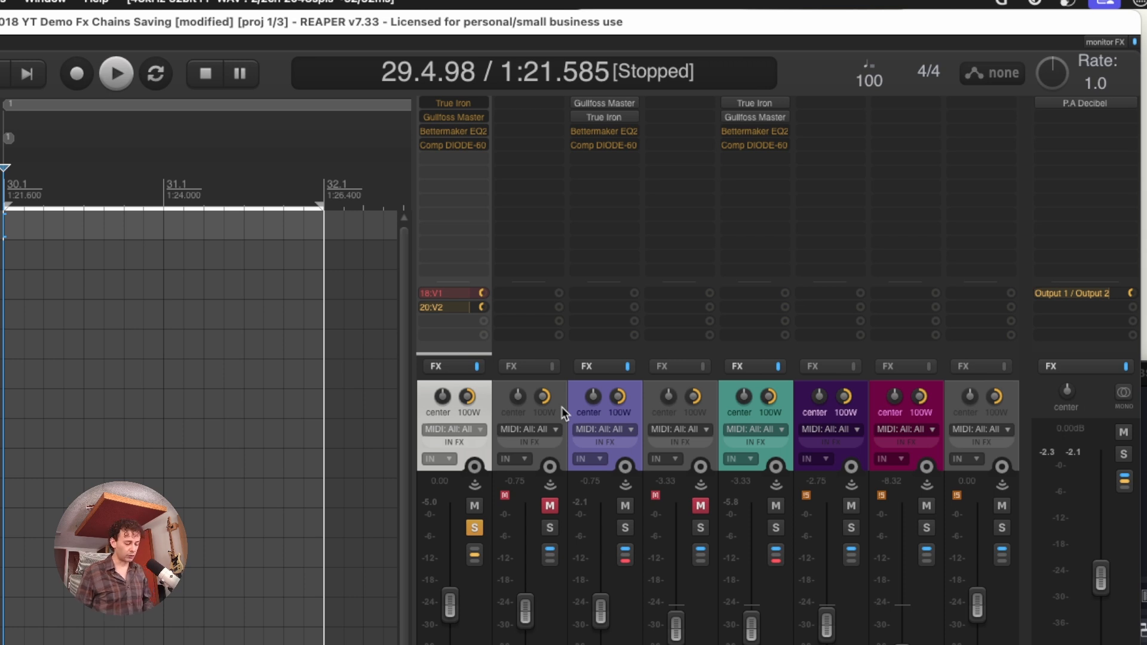
Audition the passage from 30.1 to 32.1 repeatedly, alternating the active send between V1 and V2 for each playback
{"action": "key", "text": "space"}
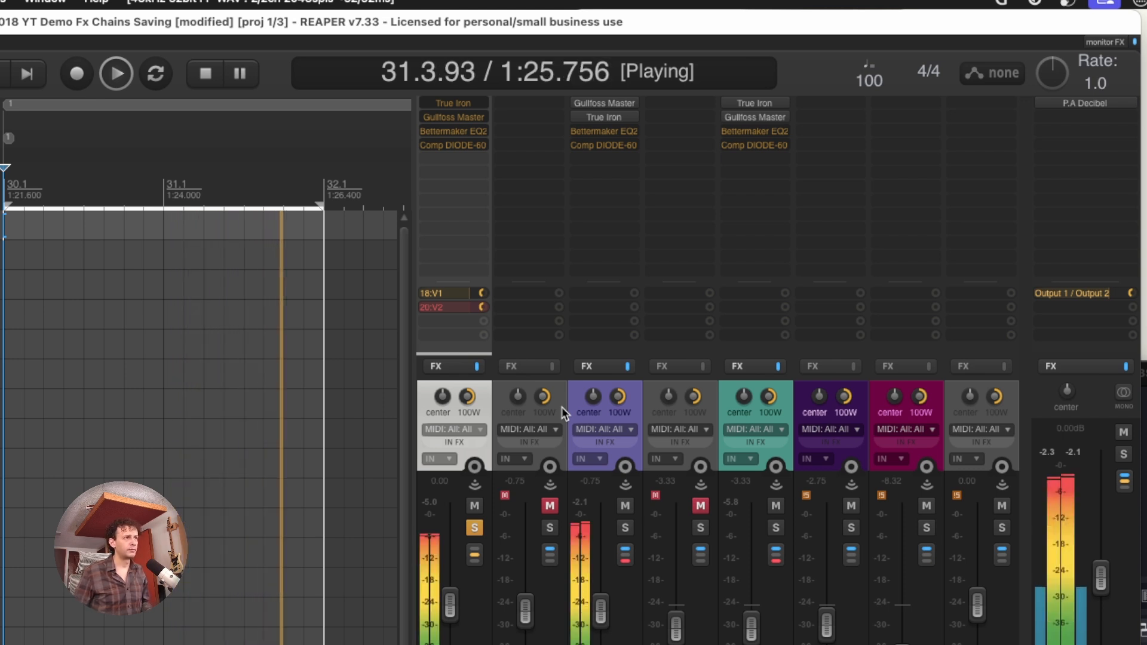
{"action": "key", "text": "space"}
{"action": "key", "text": "space"}
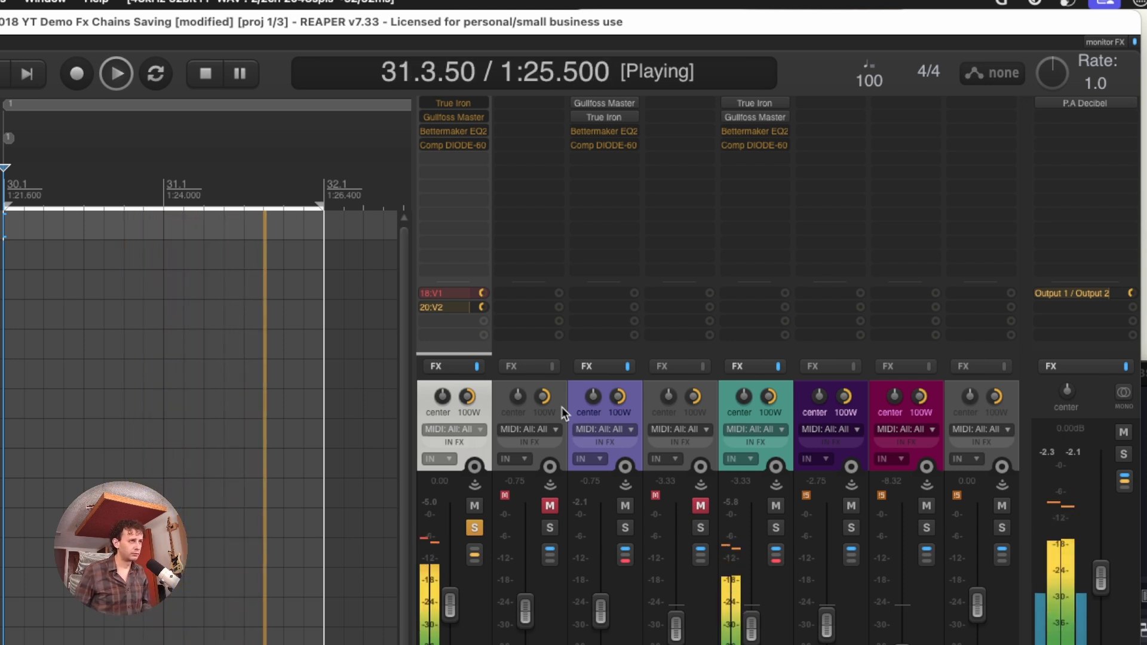
{"action": "key", "text": "space"}
{"action": "key", "text": "space"}
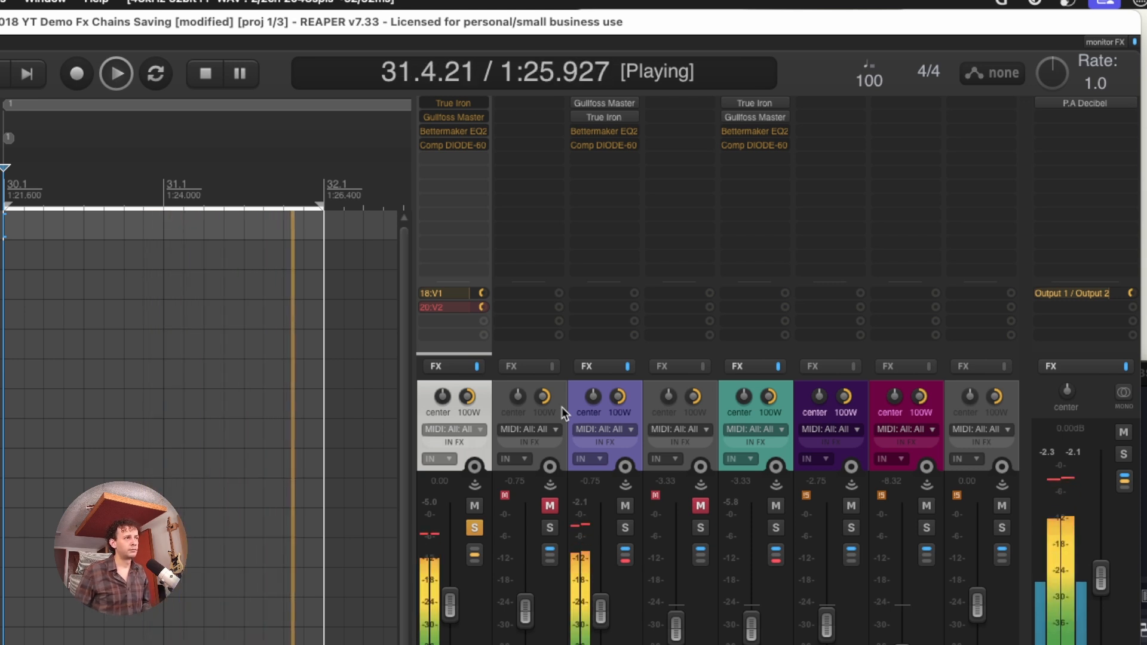
{"action": "key", "text": "space"}
{"action": "key", "text": "space"}
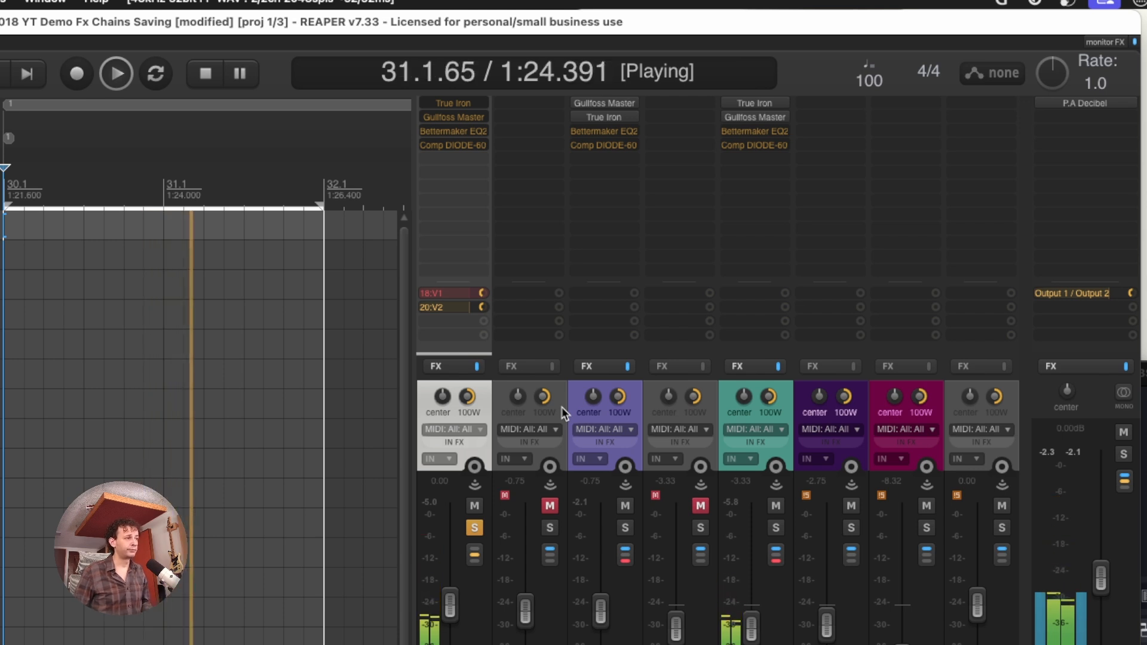
{"action": "key", "text": "space"}
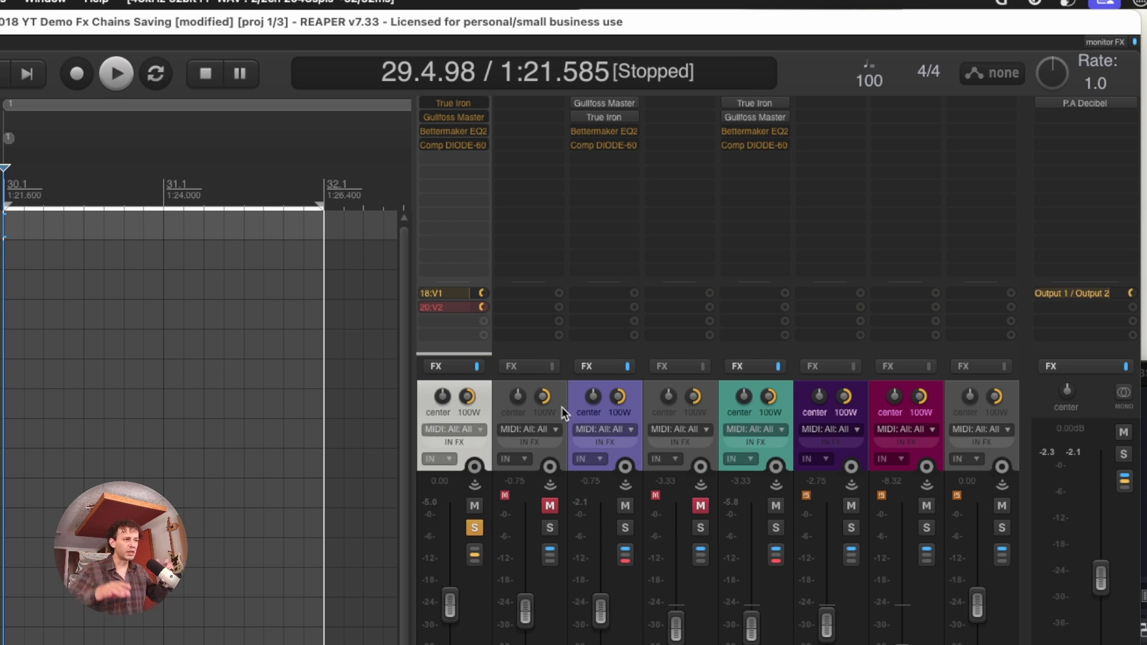
{"action": "key", "text": "space"}
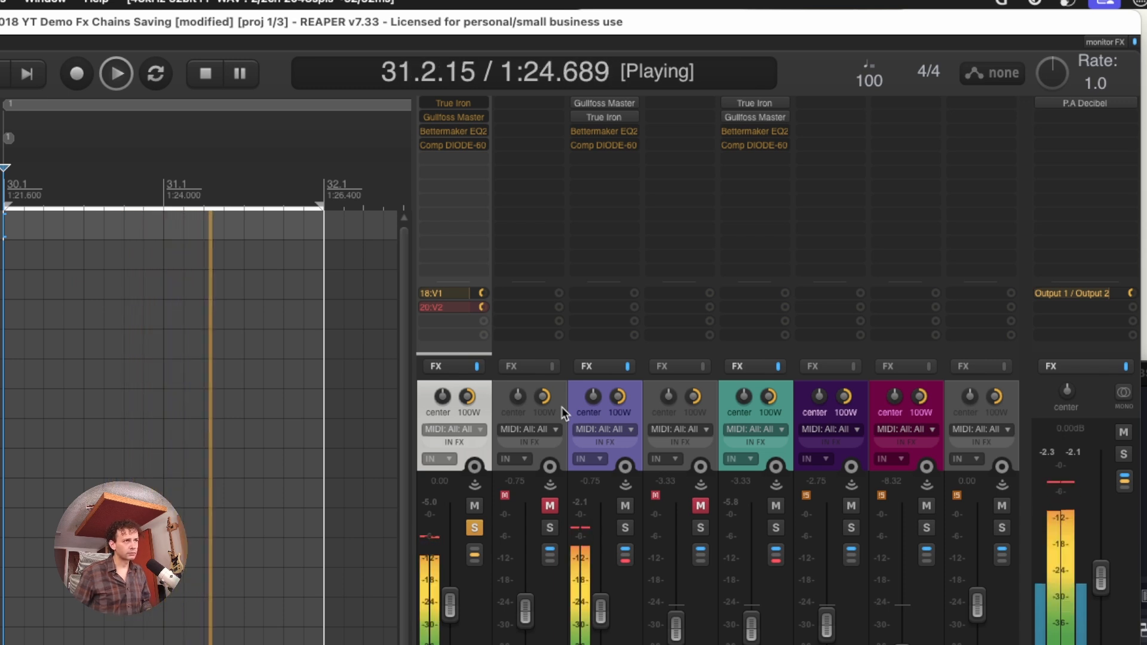
{"action": "key", "text": "space"}
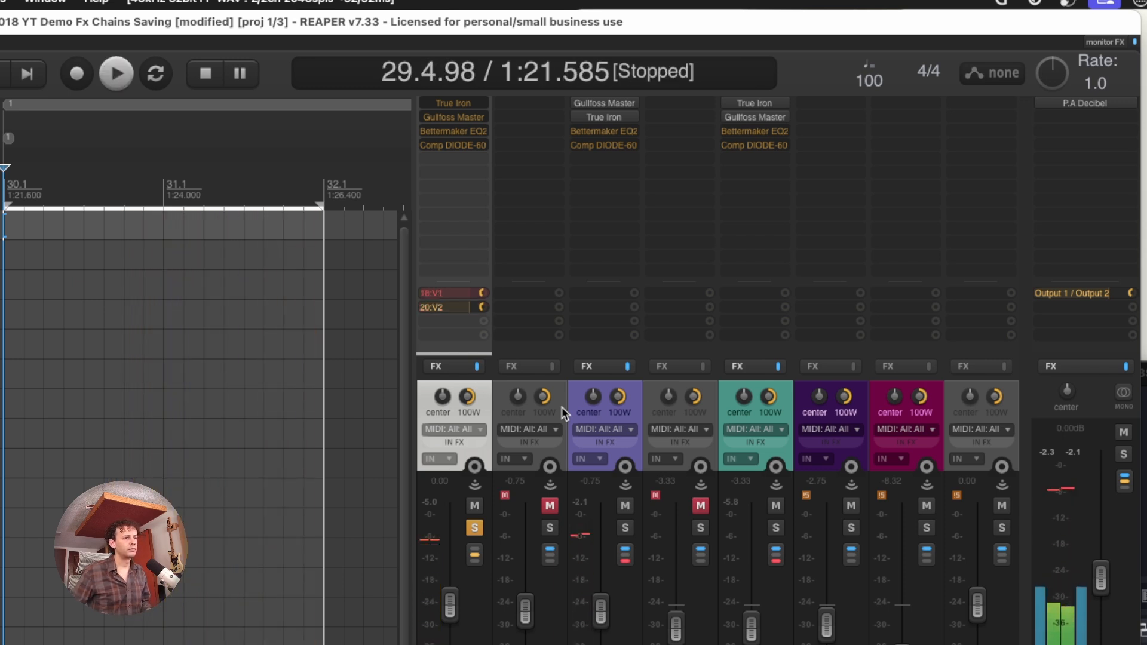
{"action": "key", "text": "space"}
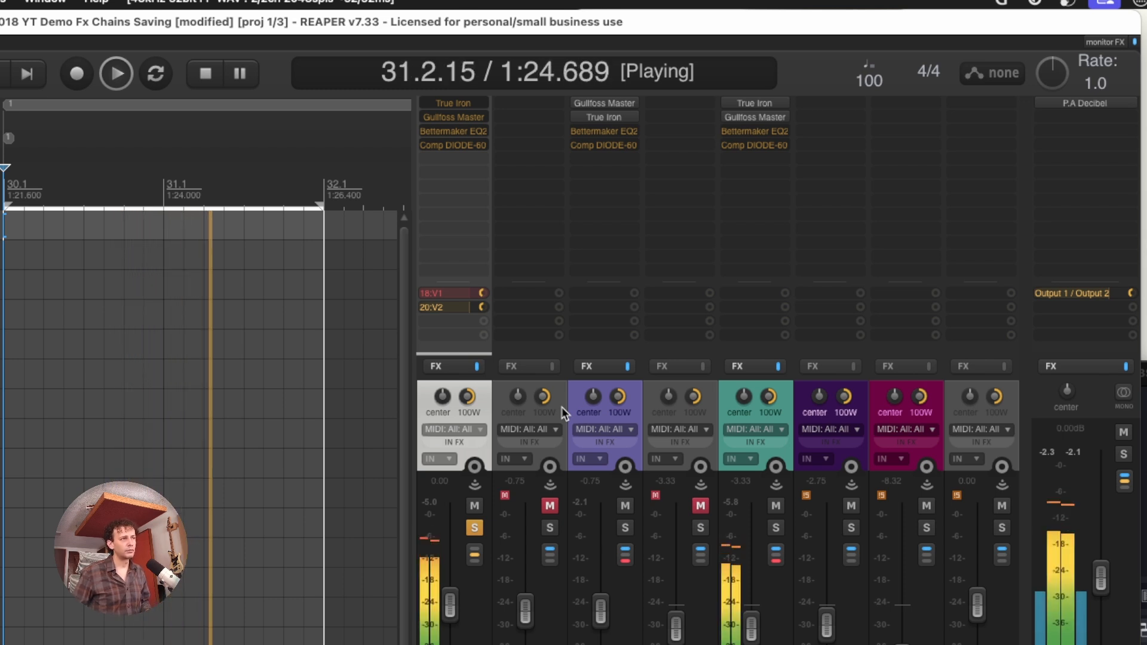
{"action": "key", "text": "space"}
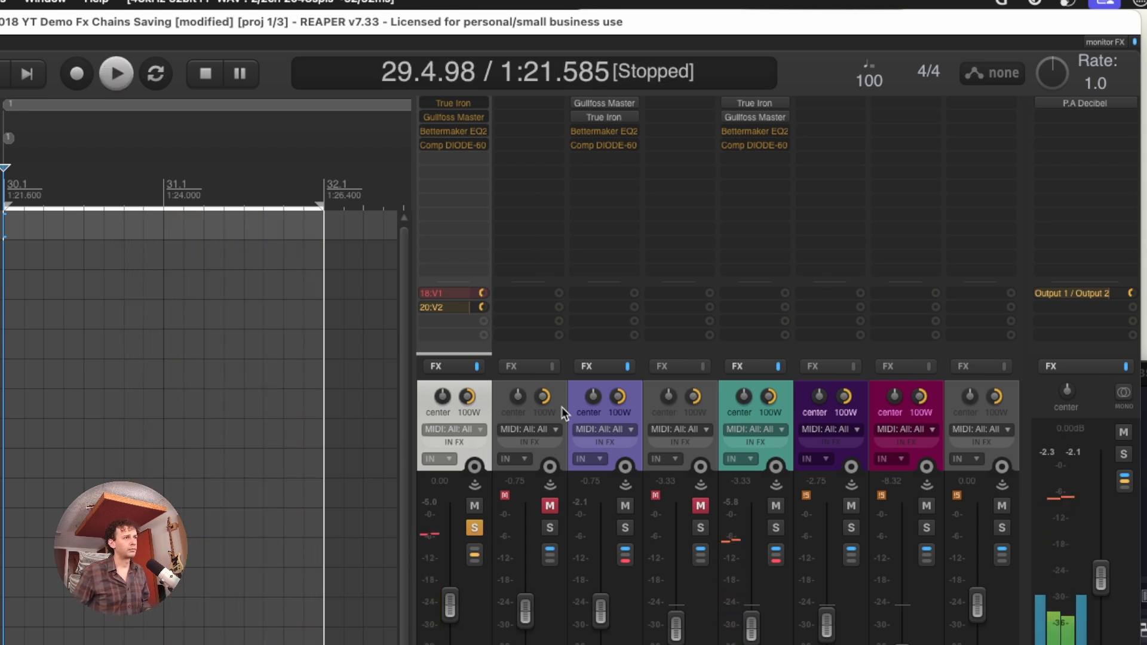
{"action": "key", "text": "space"}
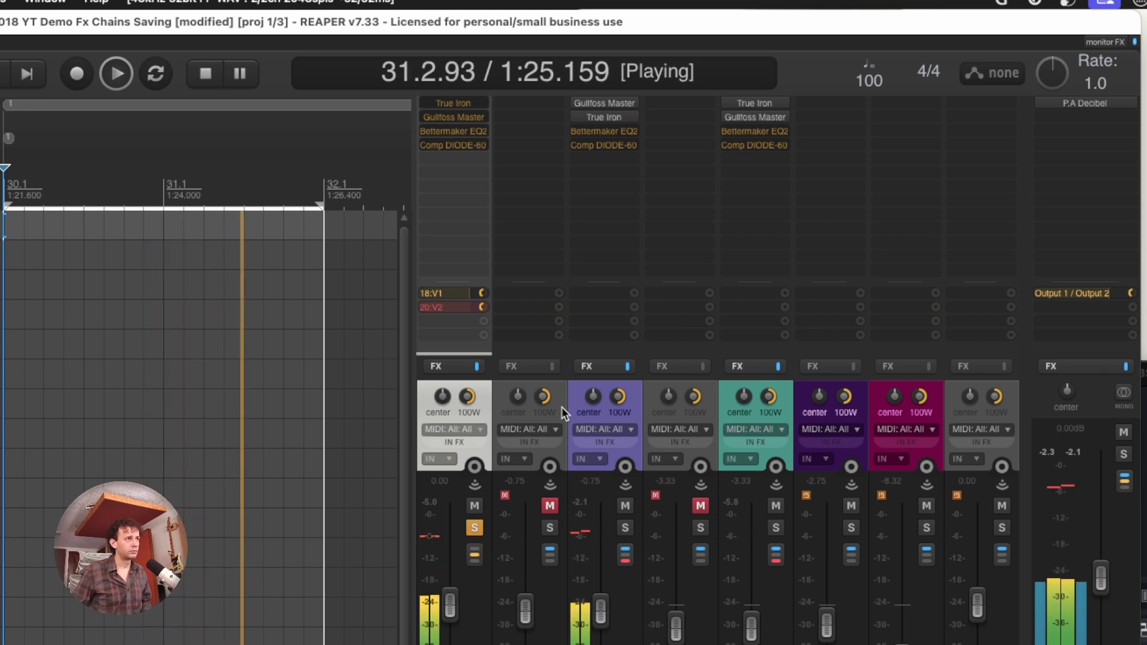
{"action": "key", "text": "space"}
{"action": "key", "text": "space"}
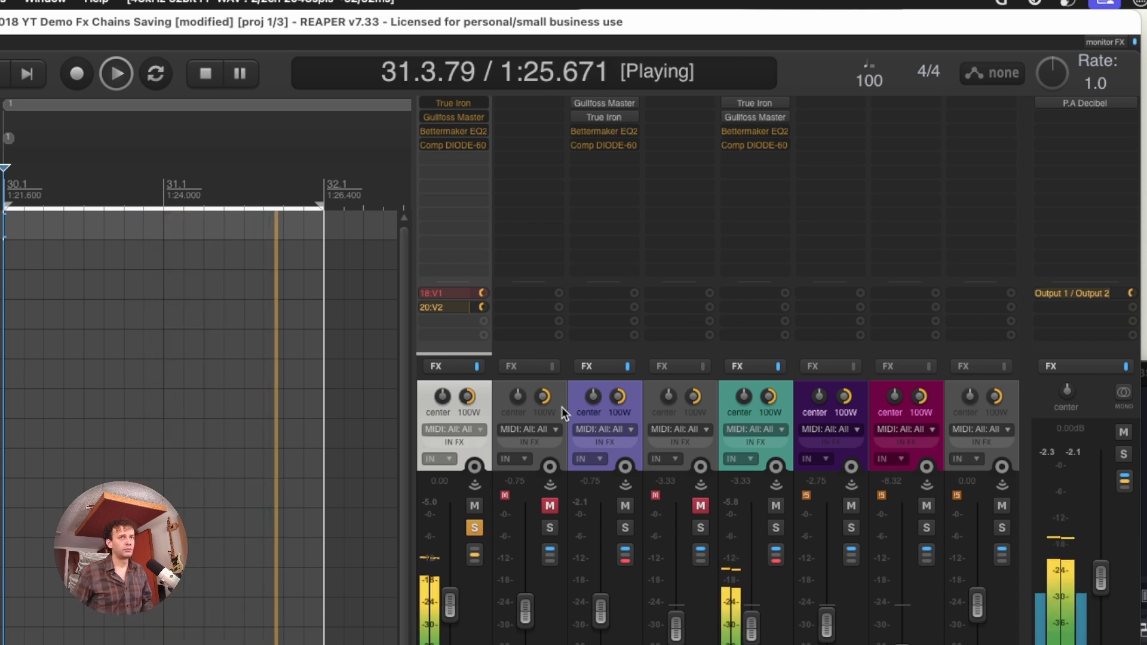
{"action": "key", "text": "space"}
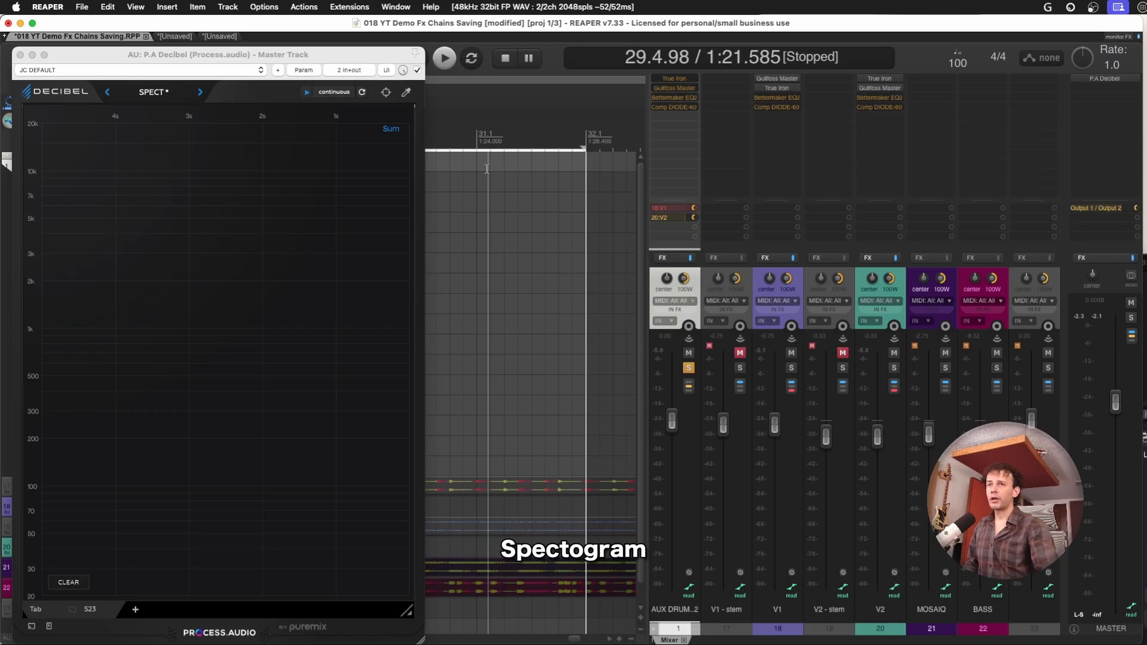
Play the selected passage through the V1 send and the V2 send while viewing the master's P.A Decibel spectrogram
{"action": "left_click", "coordinate": [245, 58]}
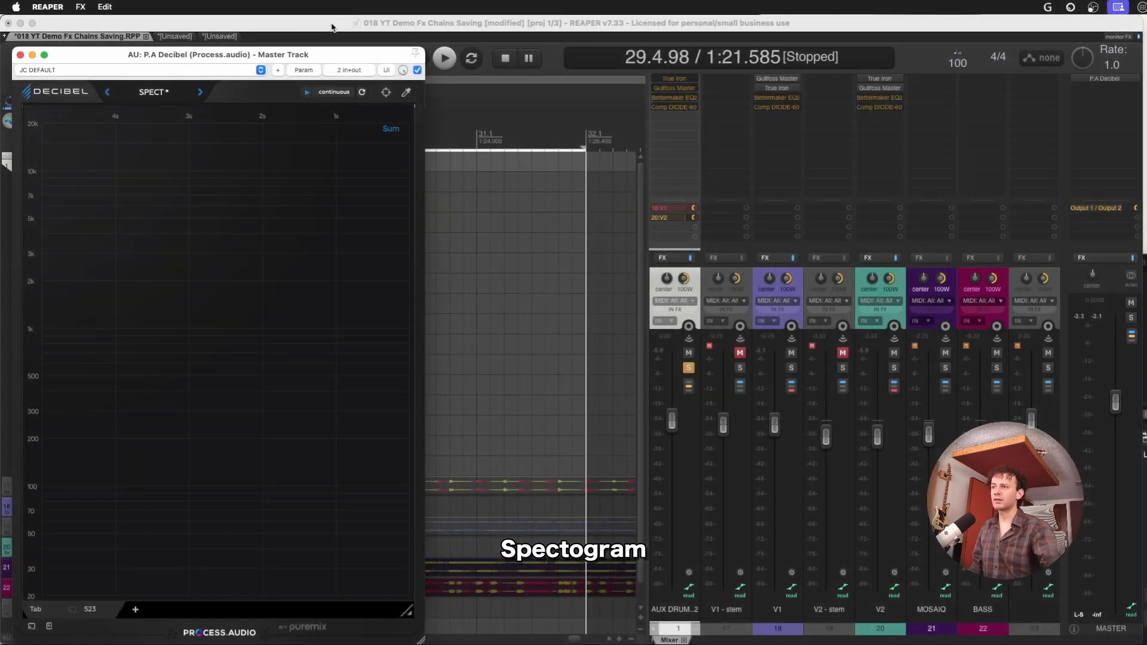
{"action": "left_click", "coordinate": [691, 279]}
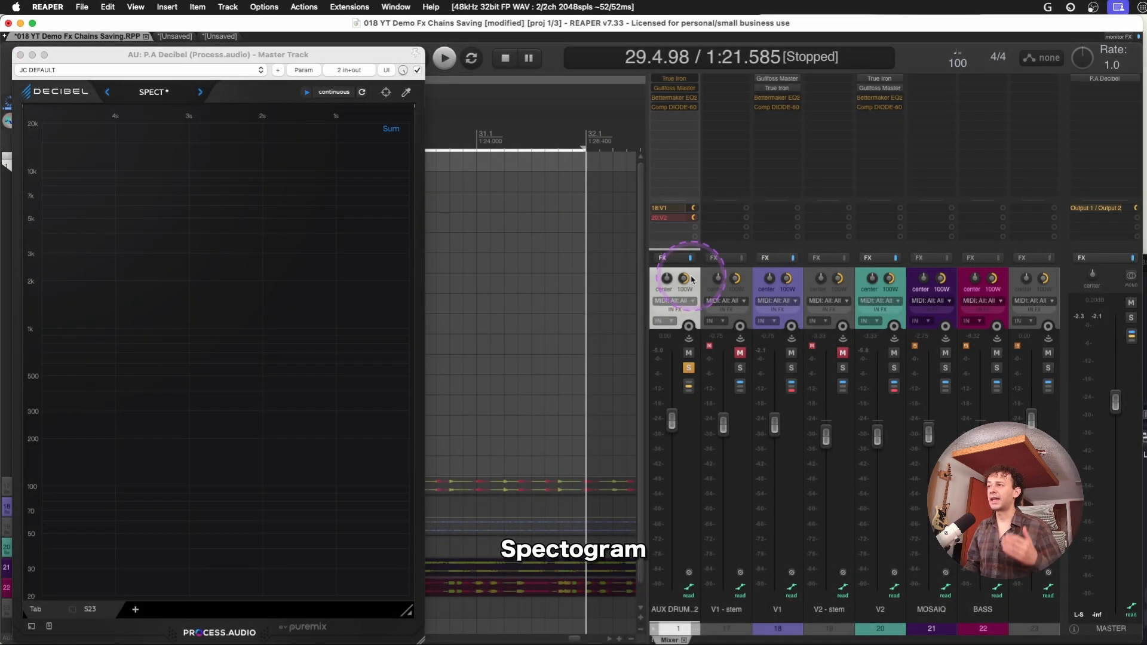
{"action": "key", "text": "space"}
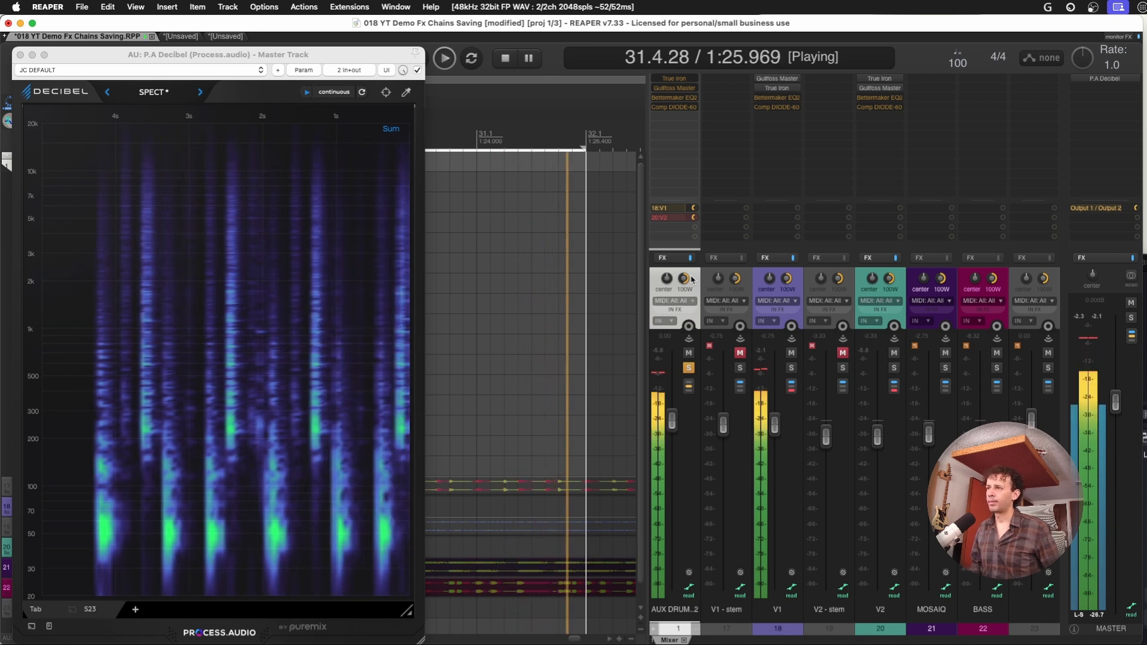
{"action": "key", "text": "space"}
{"action": "key", "text": "space"}
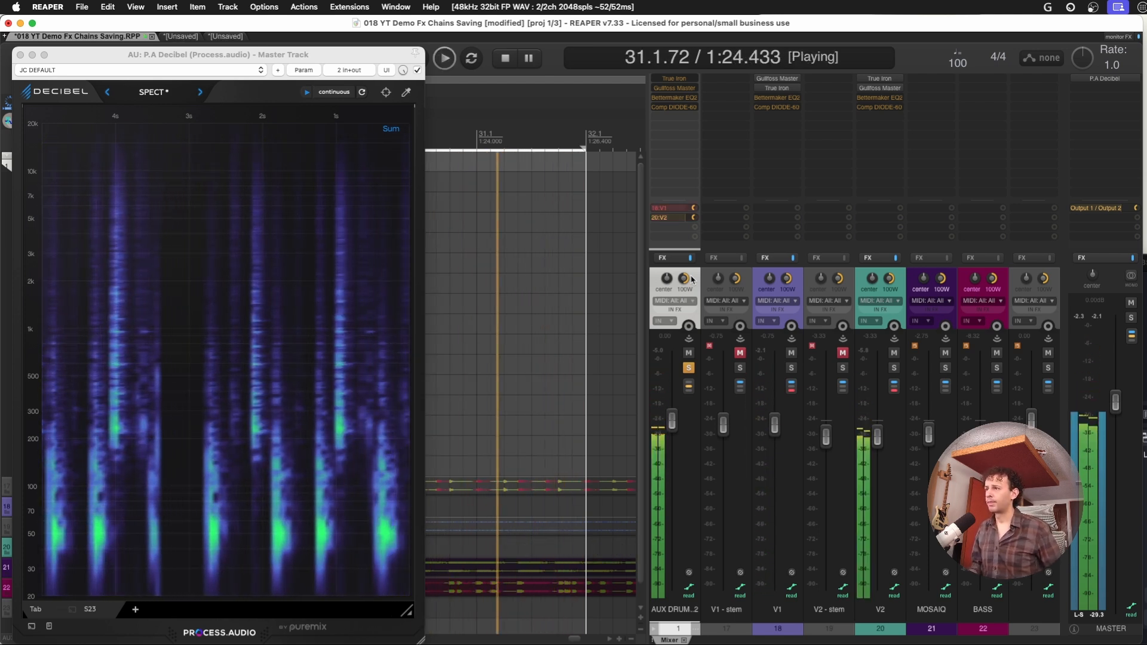
{"action": "key", "text": "space"}
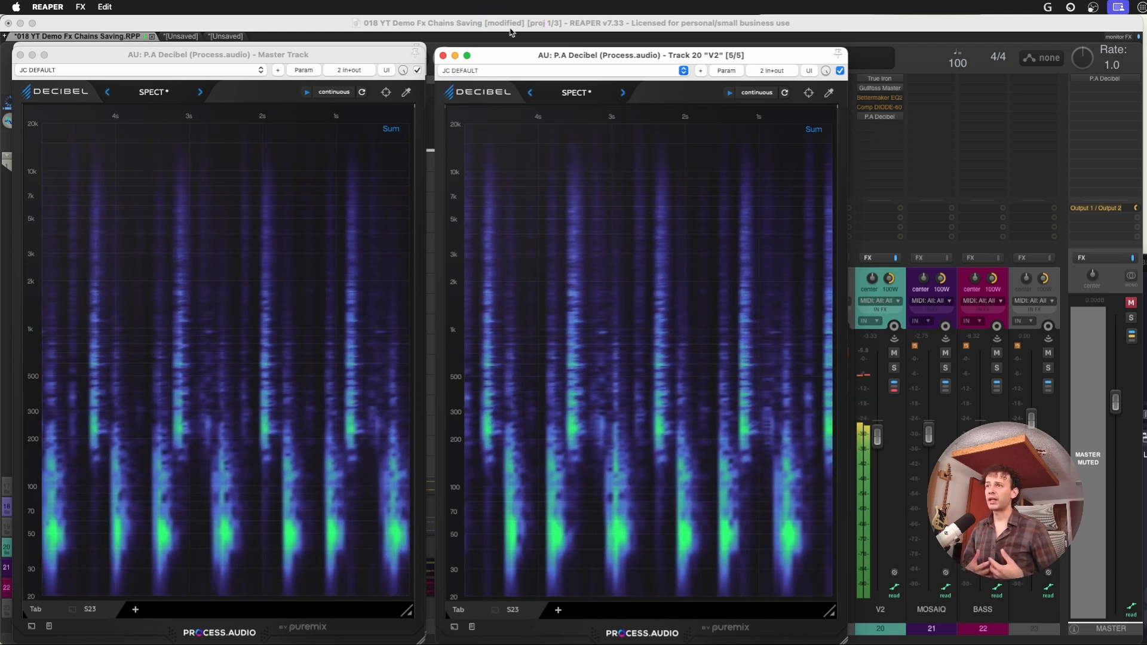
Spread the V1 and V2 Spectrograph Spectrogram Meter windows apart side by side to compare both signals
{"action": "left_click", "coordinate": [528, 163]}
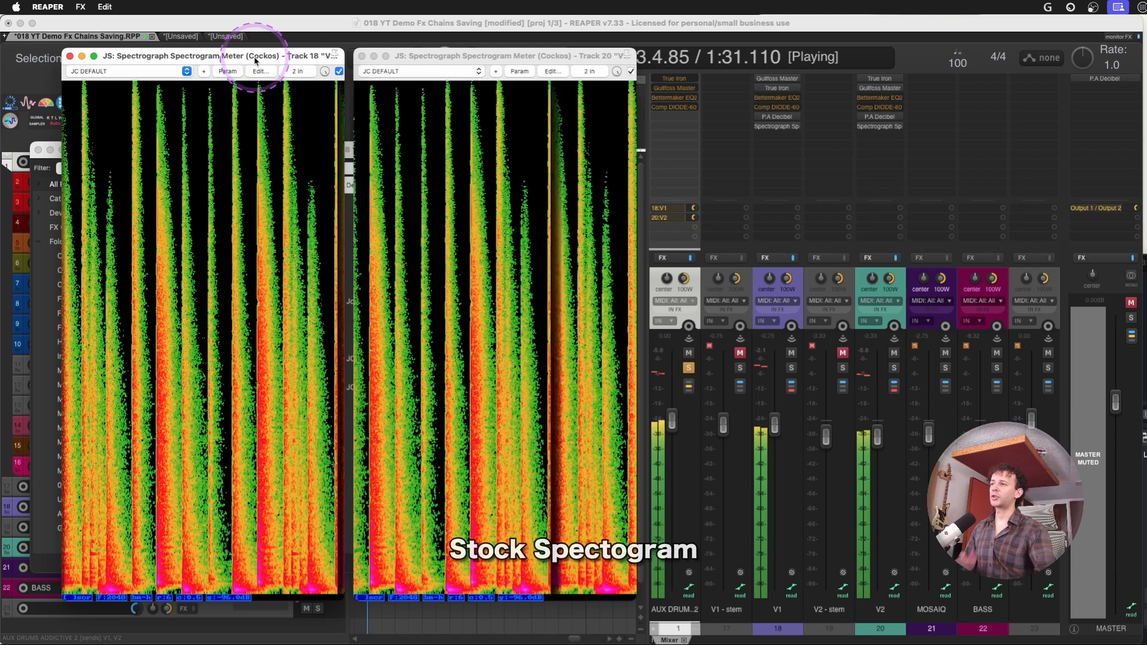
{"action": "left_click_drag", "start_coordinate": [236, 56], "coordinate": [201, 56]}
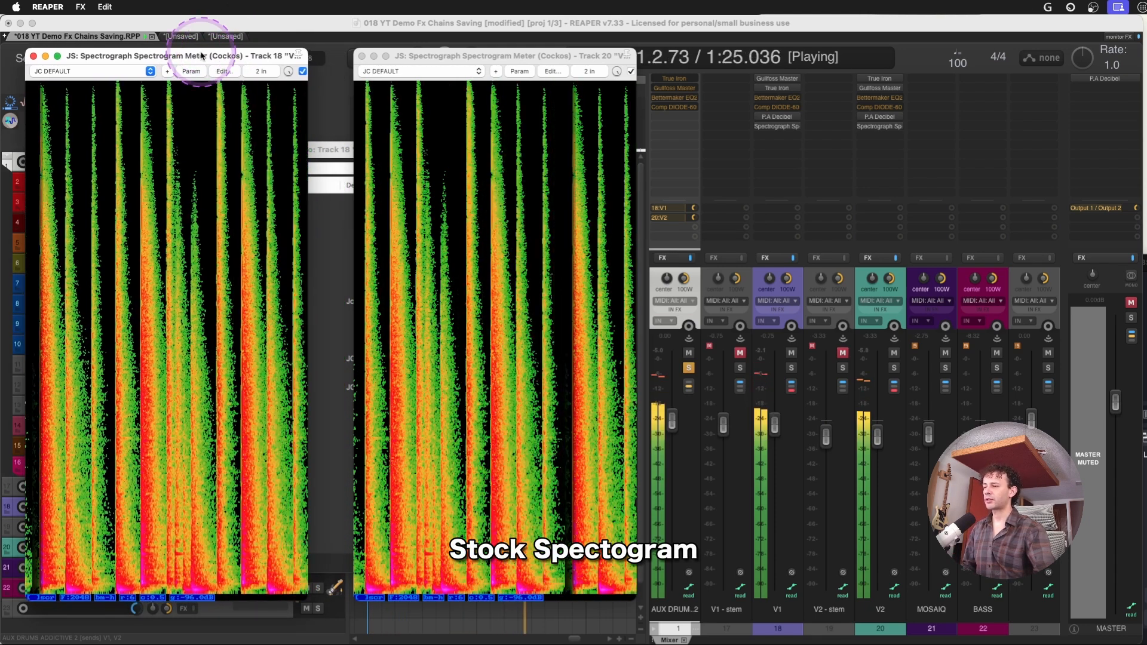
{"action": "left_click", "coordinate": [477, 55]}
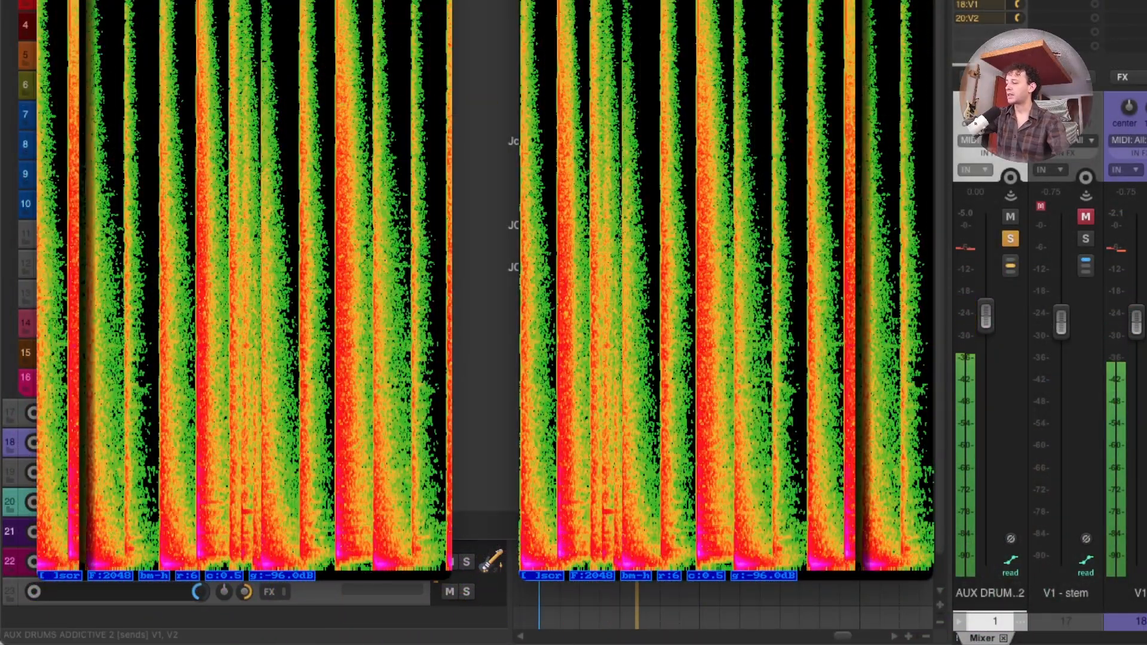
Review the preset options of V1's Spectrograph meter, and close the Spectrograph windows and the Add FX browser
{"action": "left_click", "coordinate": [220, 91]}
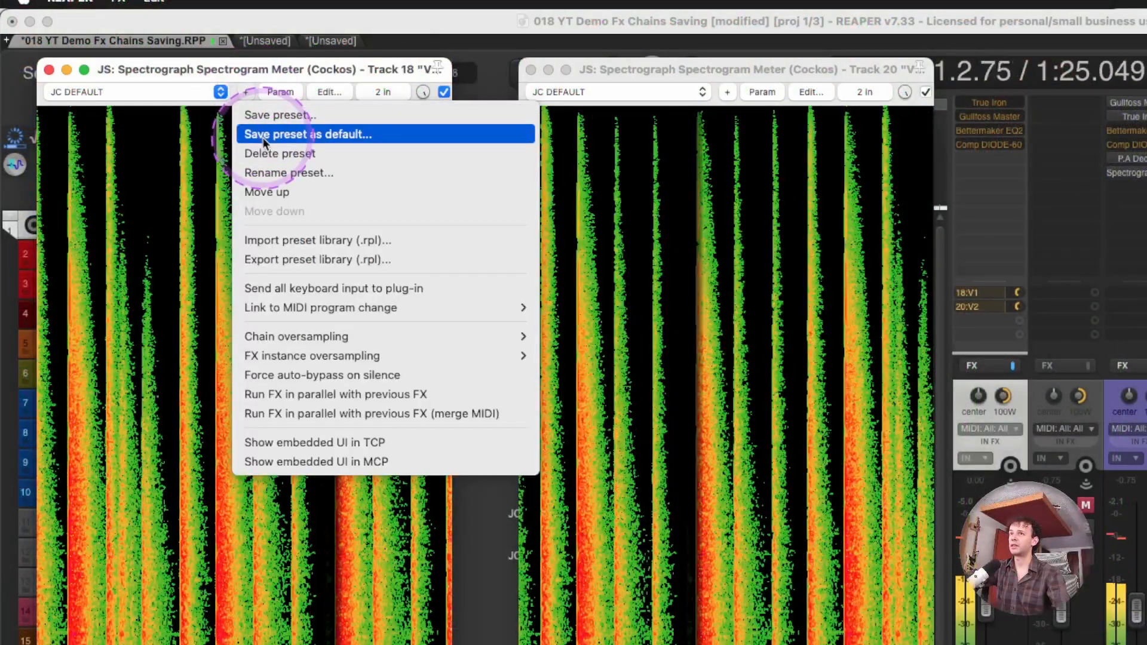
{"action": "left_click", "coordinate": [244, 70]}
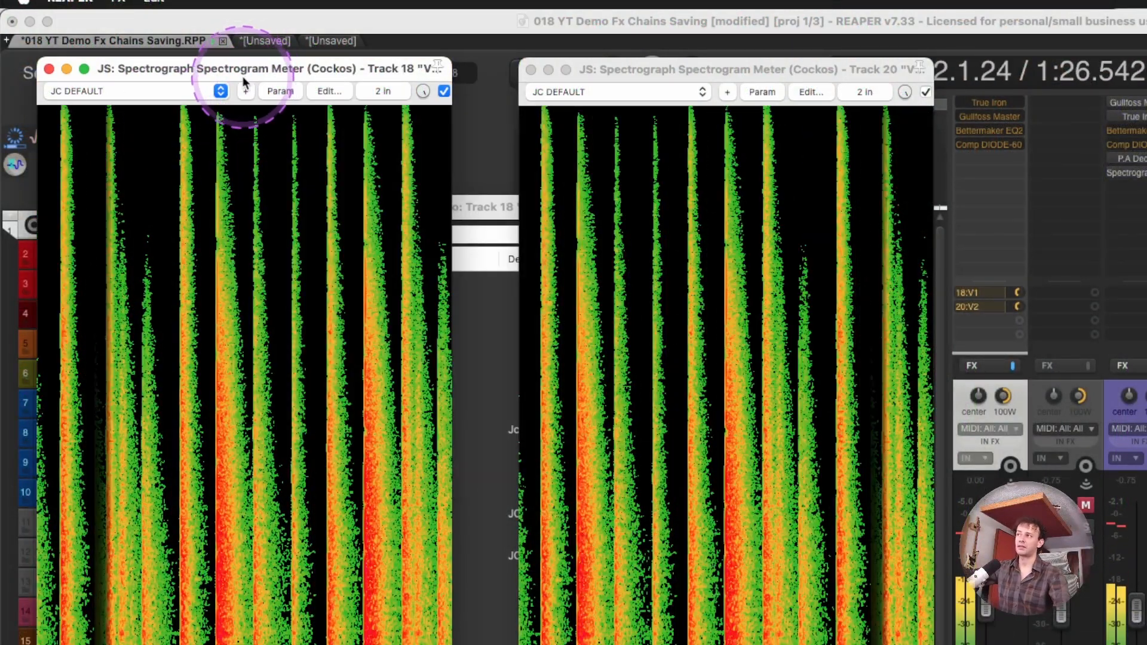
{"action": "left_click", "coordinate": [49, 69]}
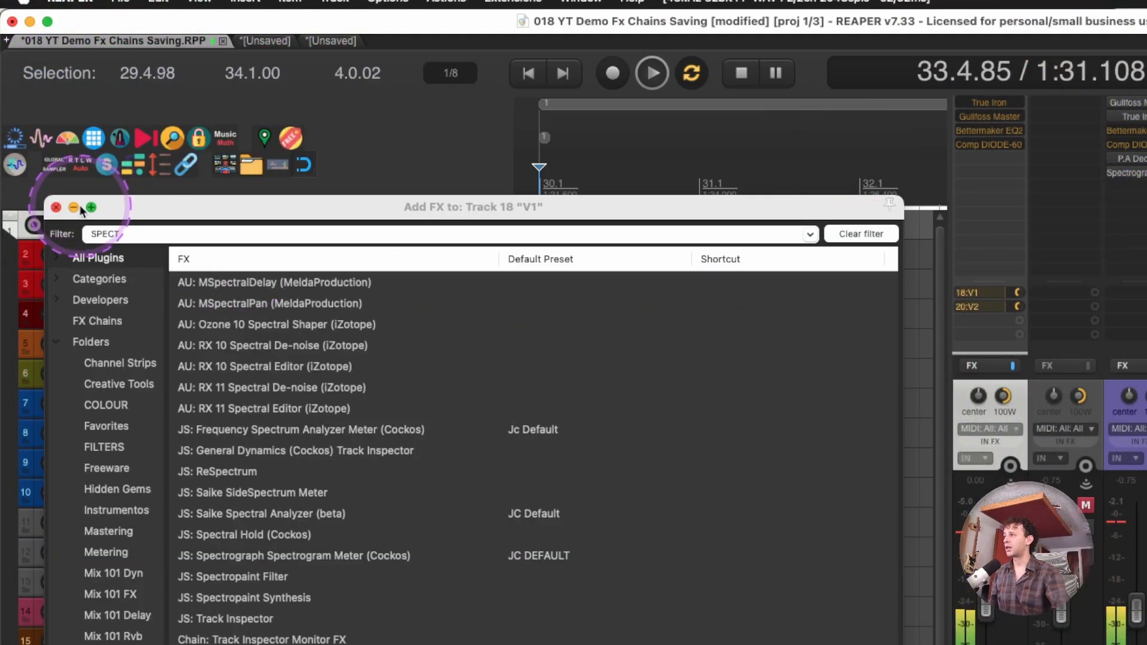
{"action": "left_click", "coordinate": [56, 209]}
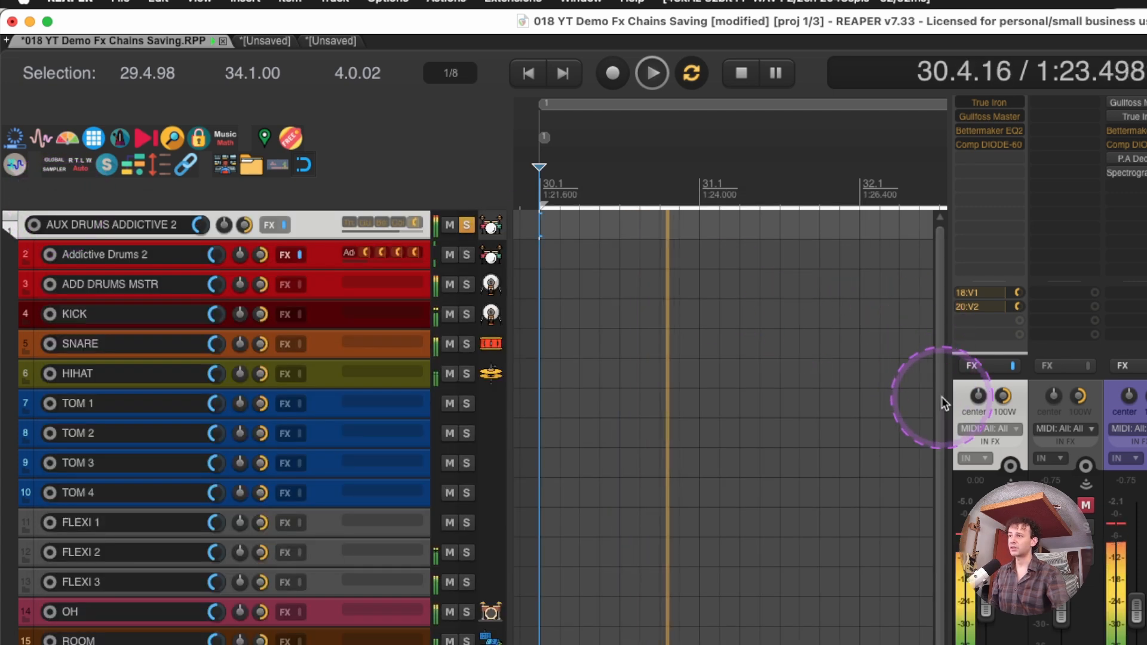
Show the embedded Spectrograph Spectrogram Meter display in the mixer strips of V1 and V2
{"action": "right_click", "coordinate": [612, 176]}
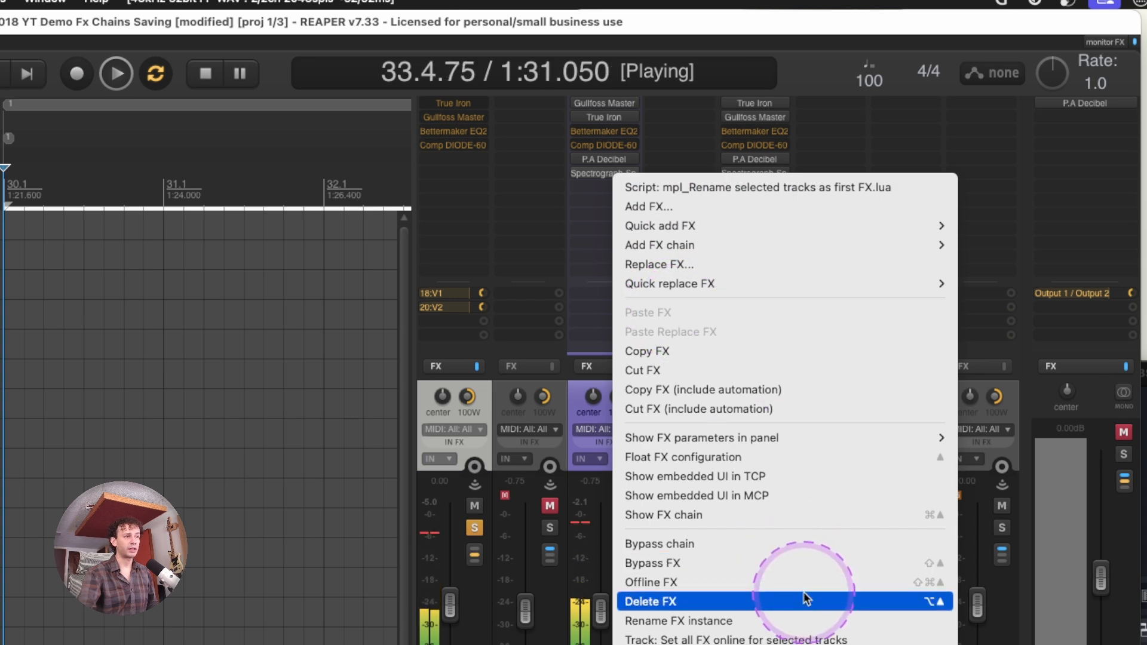
{"action": "left_click", "coordinate": [754, 494]}
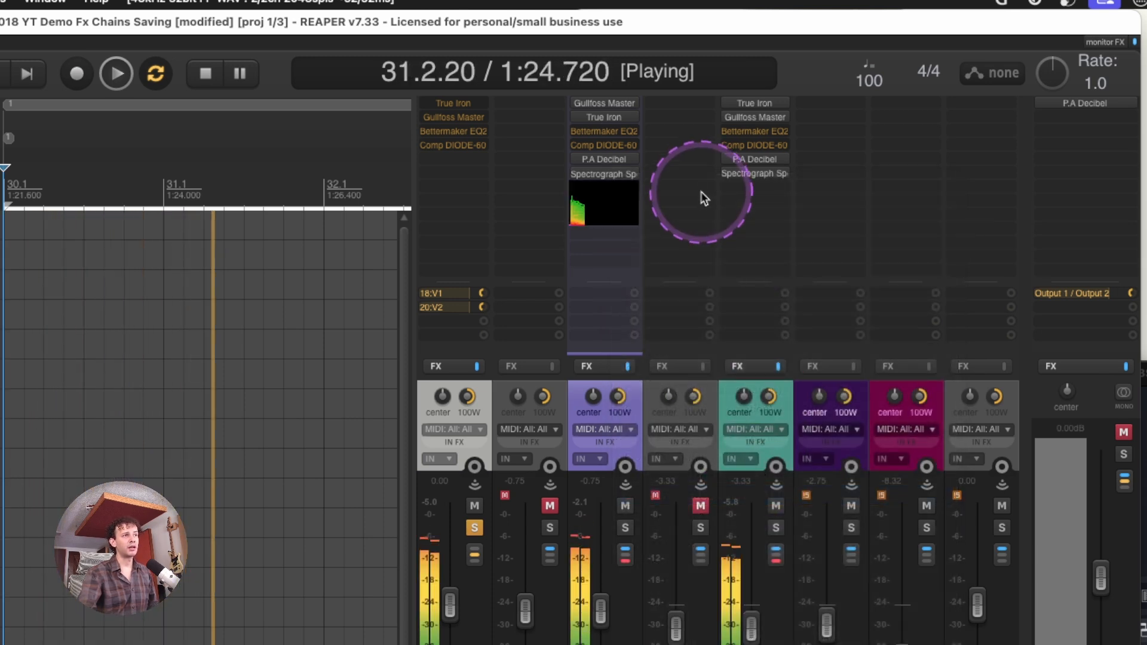
{"action": "right_click", "coordinate": [757, 174]}
{"action": "left_click", "coordinate": [874, 497]}
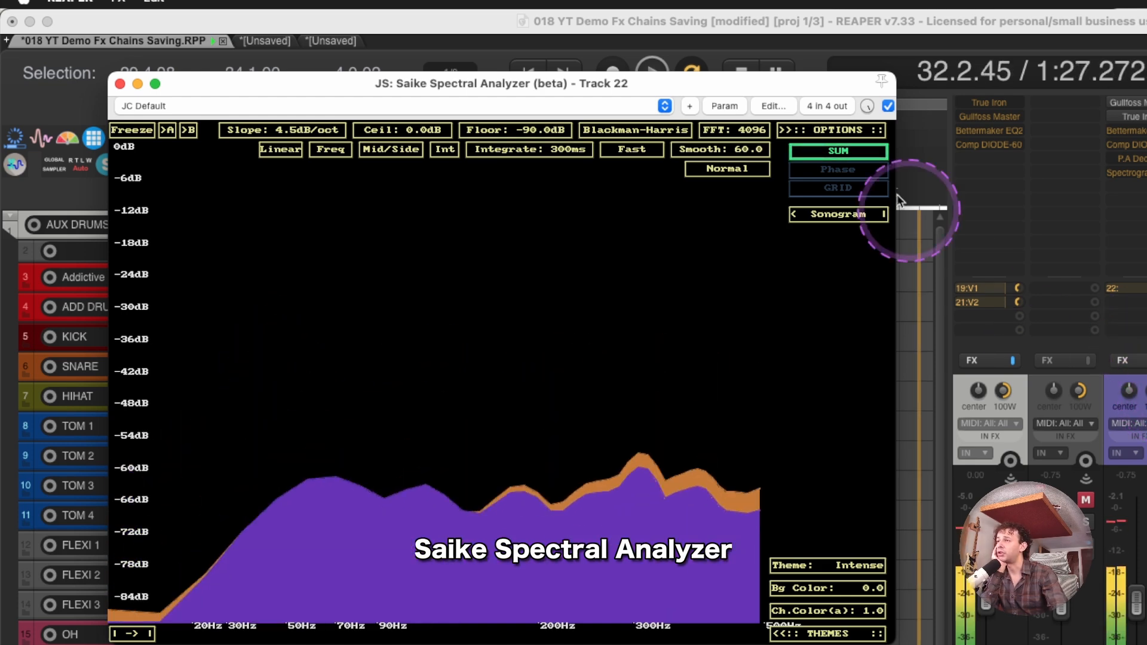
Inspect the four-channel pin routing of the Saike Spectral Analyzer on track 22
{"action": "left_click", "coordinate": [830, 106]}
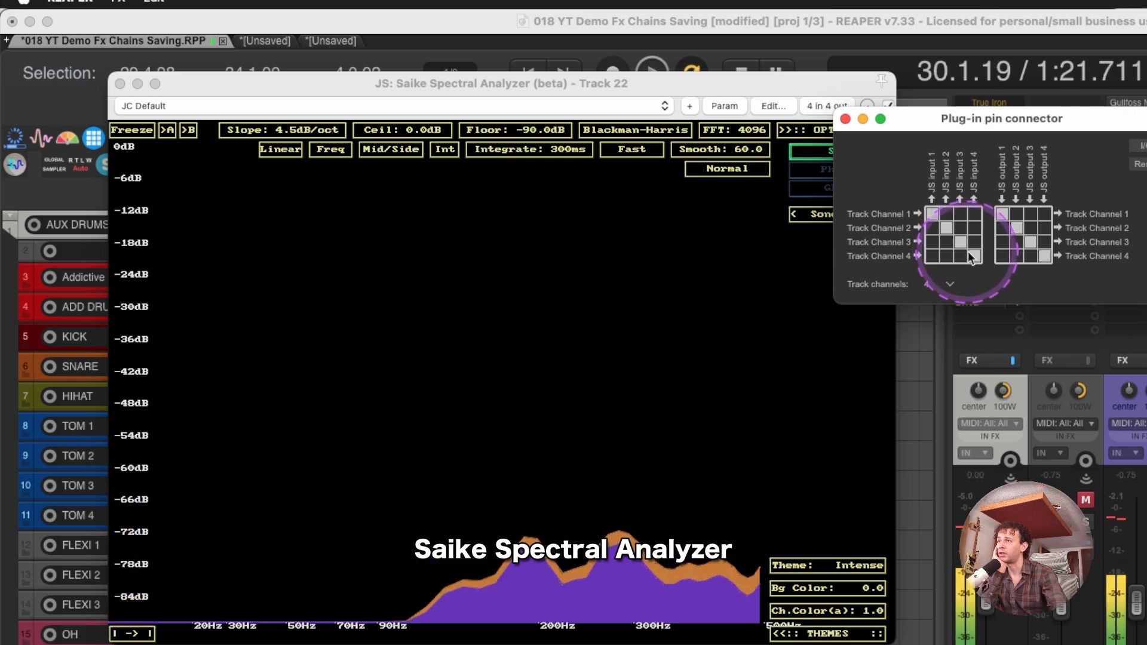
{"action": "left_click", "coordinate": [845, 118]}
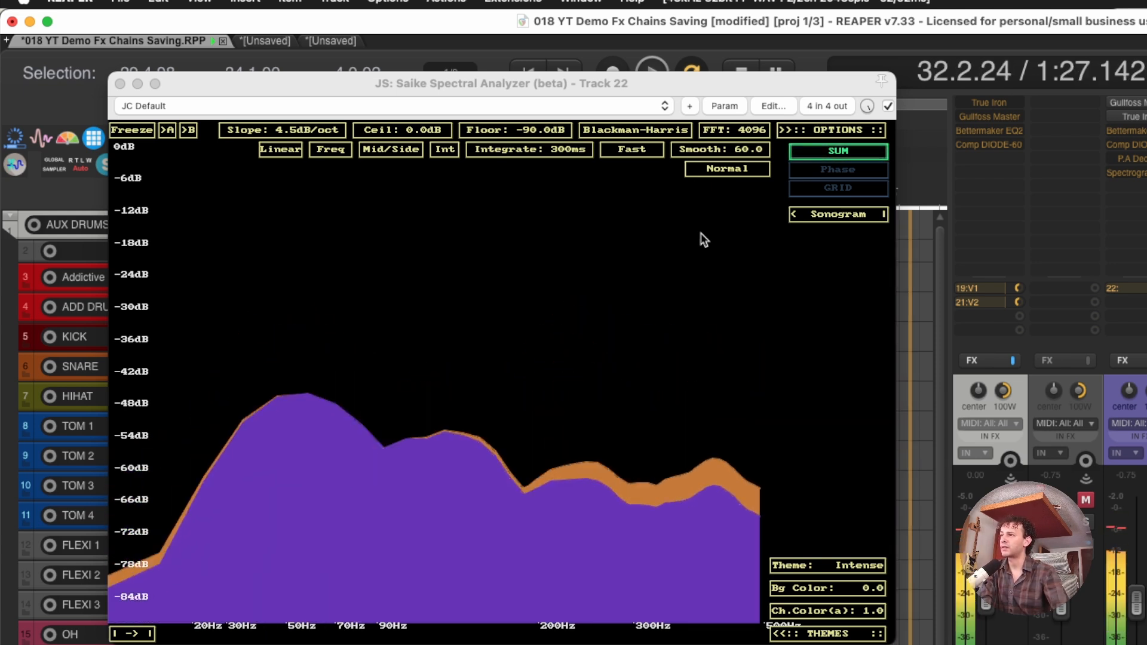
Try the Saike Spectral Analyzer's Average response, a shorter integration time and the Max display mode
{"action": "left_click", "coordinate": [631, 150]}
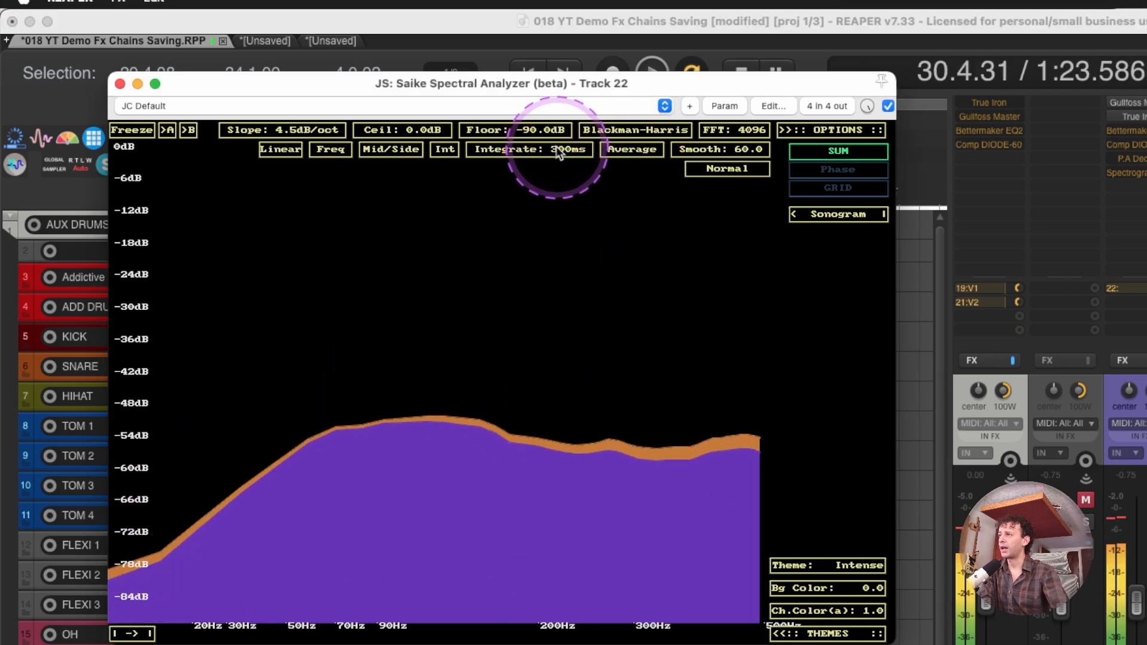
{"action": "left_click_drag", "start_coordinate": [558, 154], "coordinate": [571, 102]}
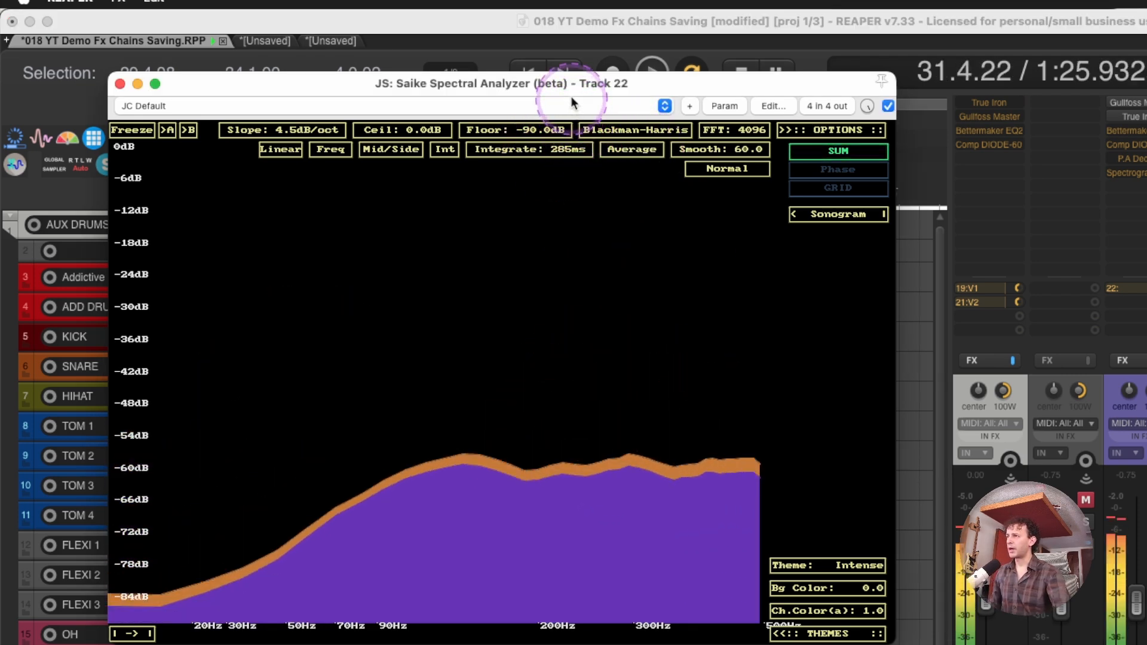
{"action": "left_click_drag", "start_coordinate": [571, 99], "coordinate": [573, 71]}
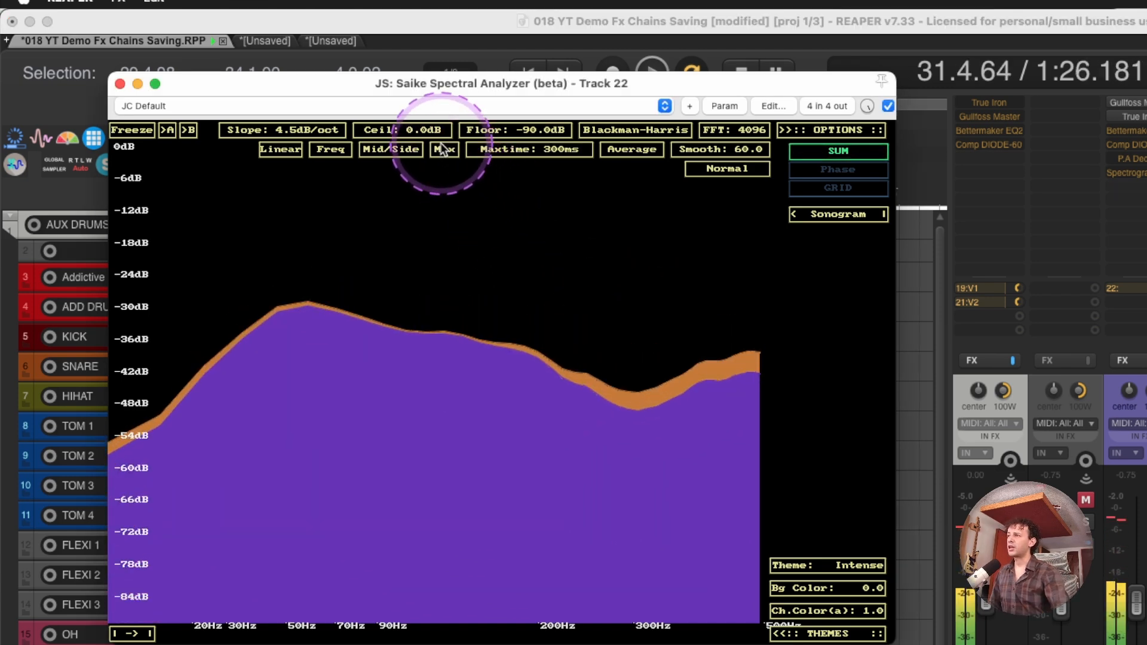
{"action": "left_click", "coordinate": [445, 150]}
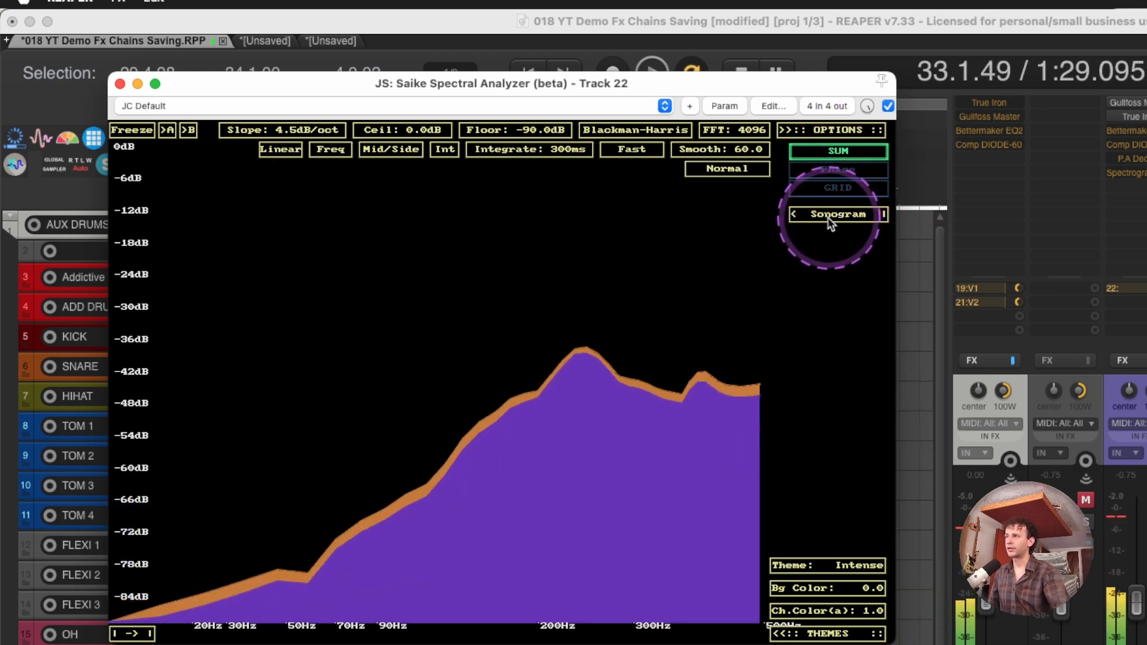
Switch the Saike Spectral Analyzer's additional display to the sonogram and on to the time waveform
{"action": "left_click", "coordinate": [838, 214]}
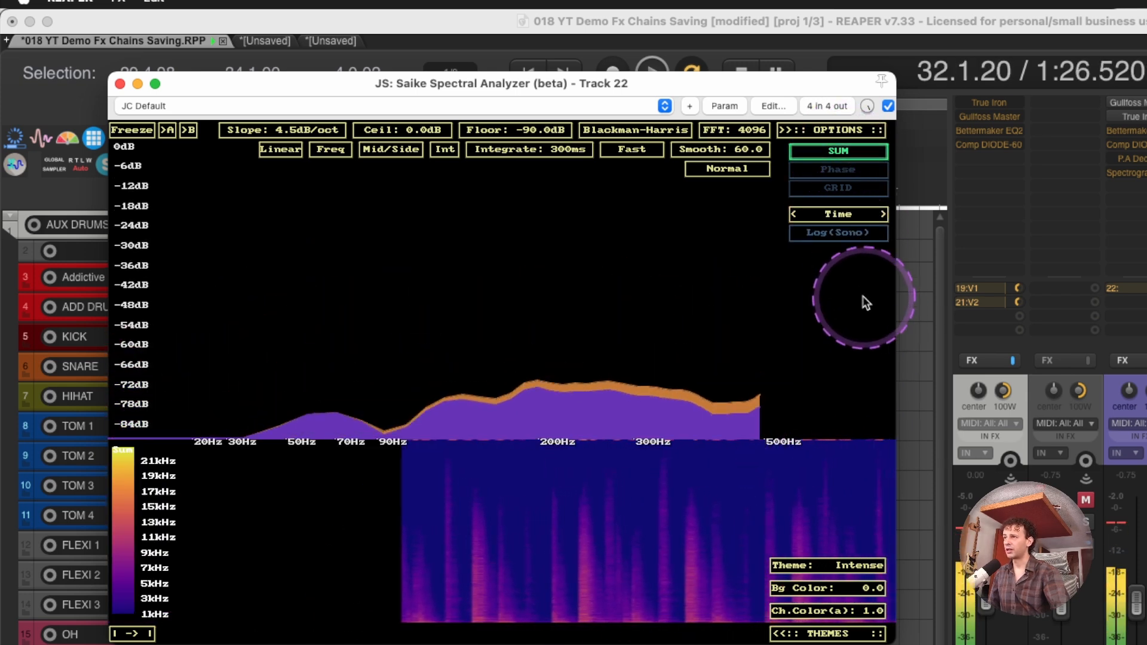
{"action": "left_click", "coordinate": [838, 215]}
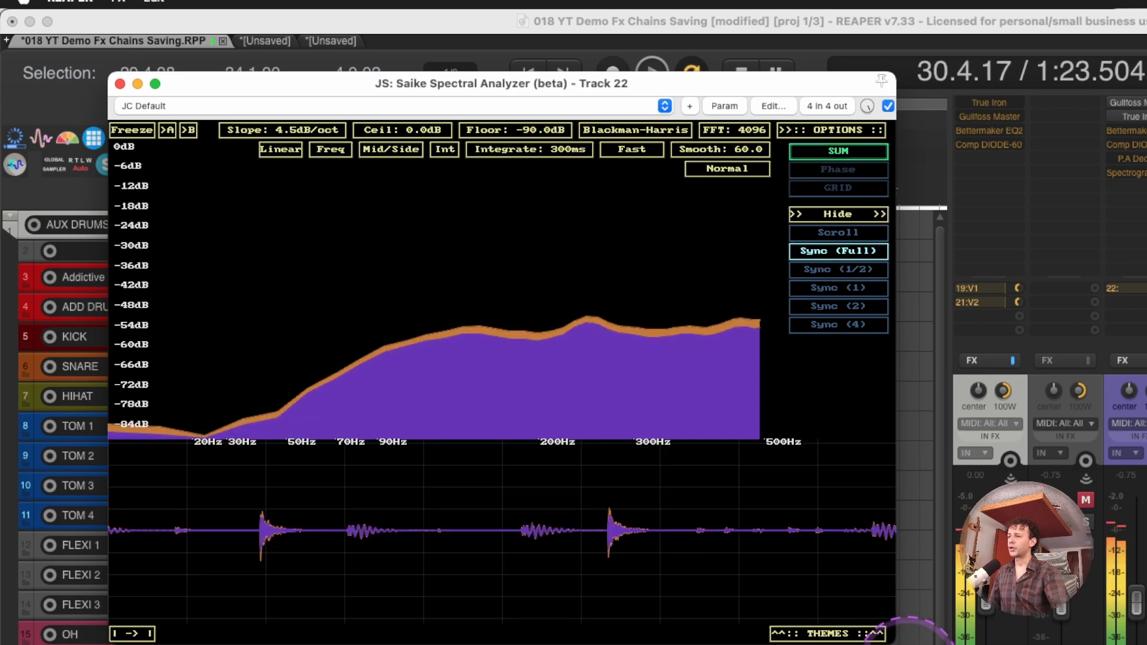
Enlarge the Saike Spectral Analyzer's waveform area, show its channel selectors and view channels 1 and 2 separately
{"action": "left_click_drag", "start_coordinate": [894, 643], "coordinate": [956, 644]}
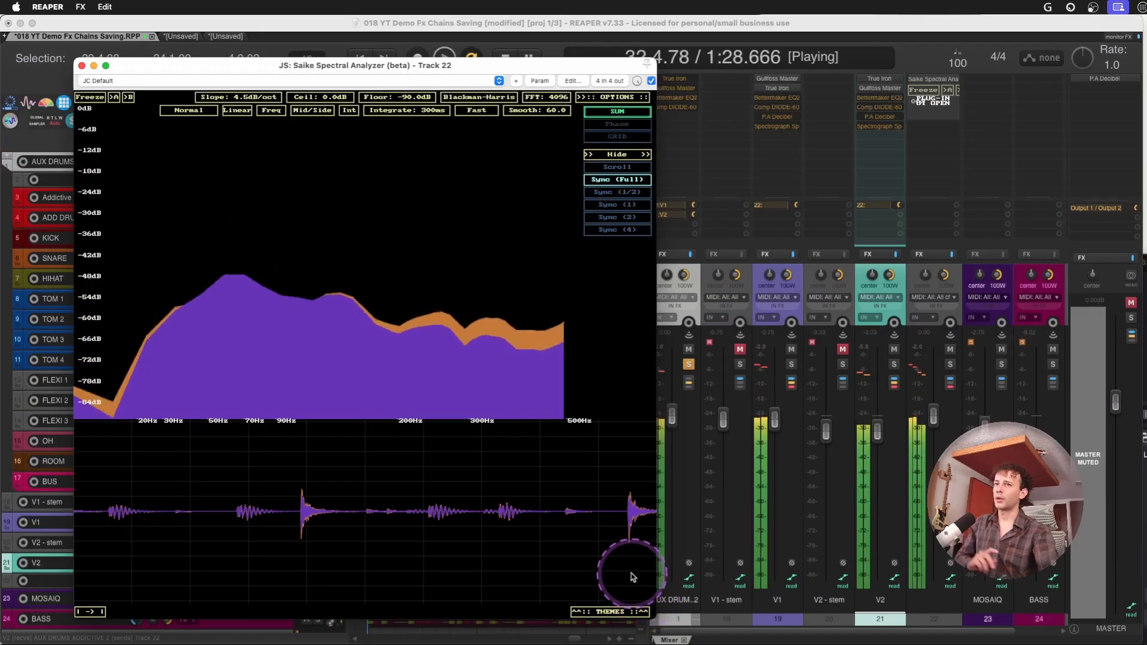
{"action": "left_click_drag", "start_coordinate": [489, 422], "coordinate": [487, 342]}
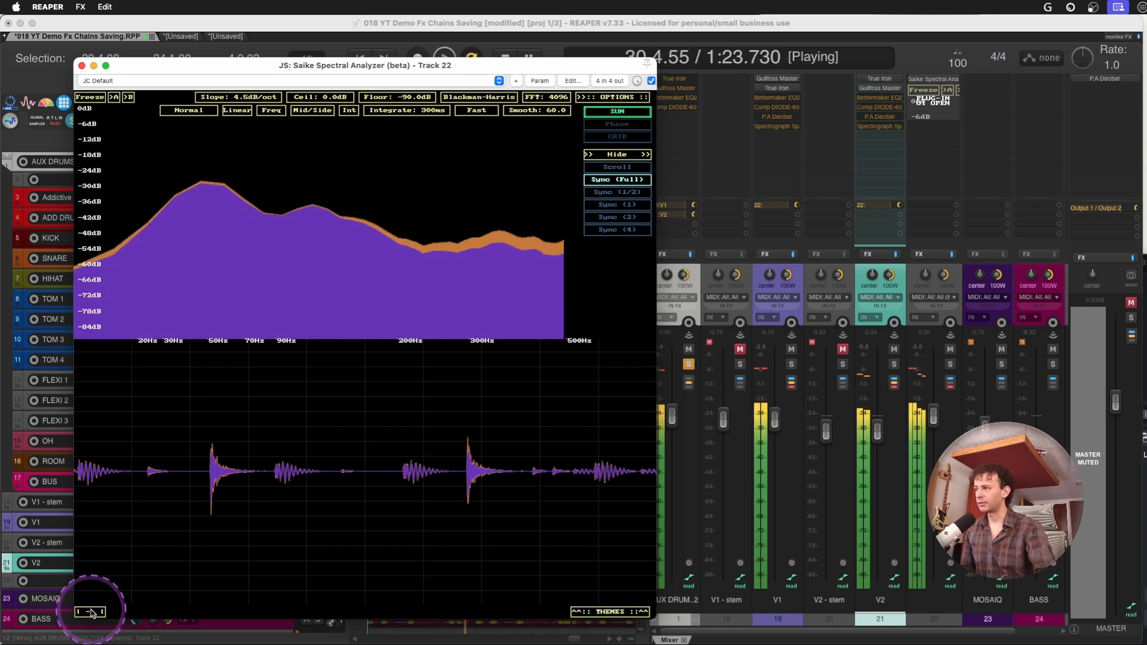
{"action": "left_click", "coordinate": [91, 612]}
{"action": "left_click", "coordinate": [220, 612]}
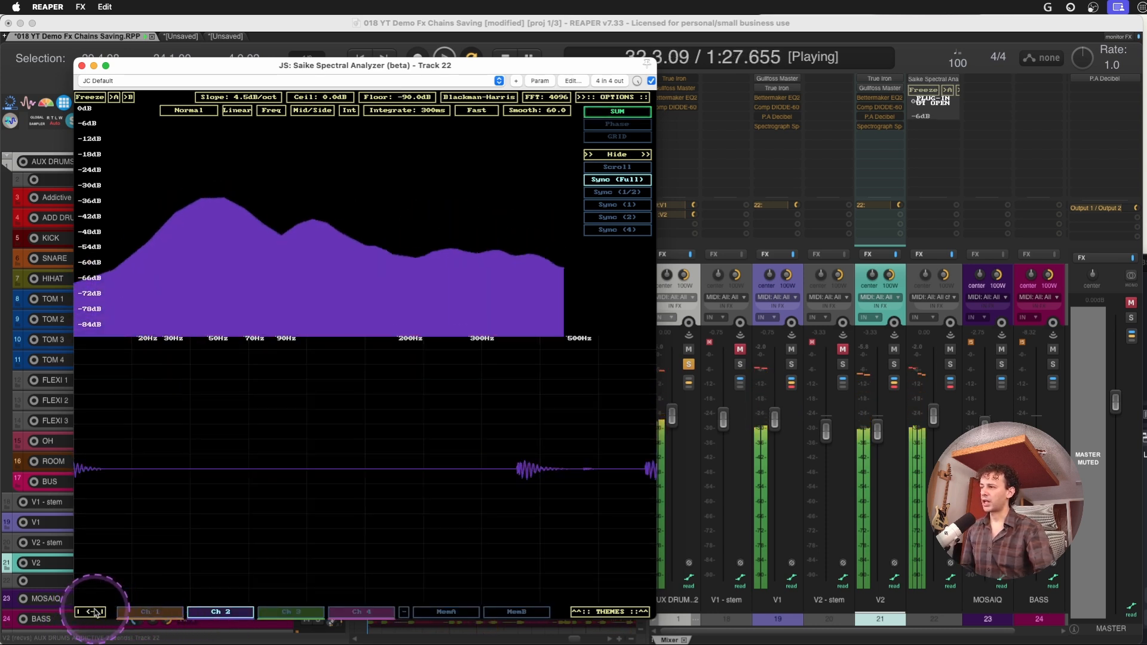
{"action": "left_click", "coordinate": [231, 618]}
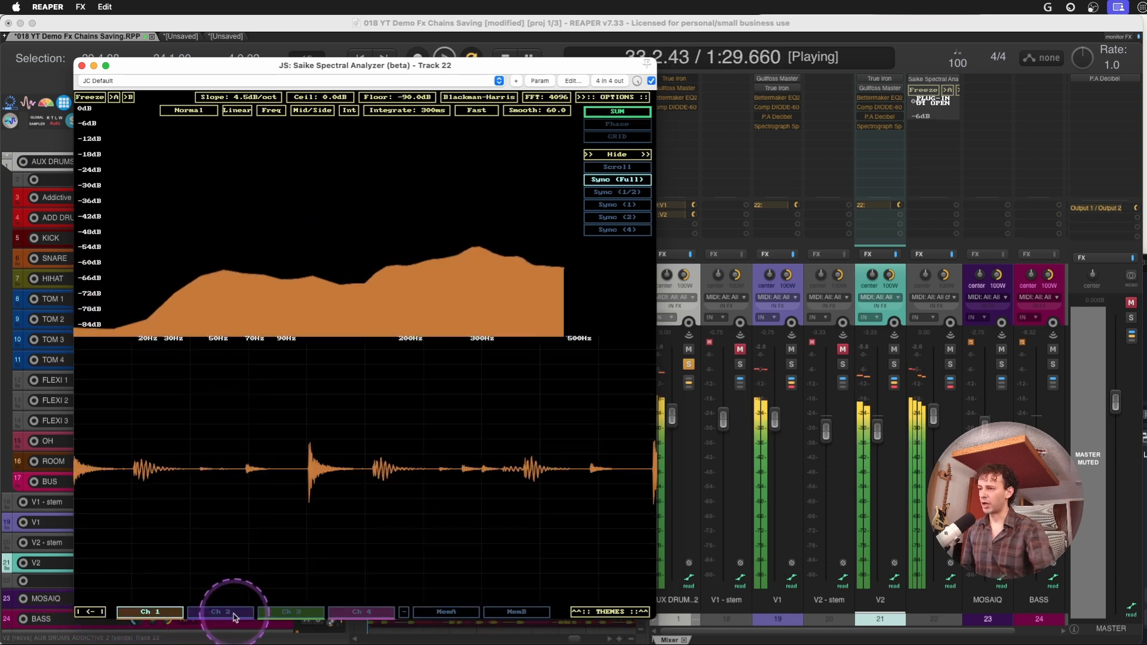
{"action": "left_click", "coordinate": [226, 617]}
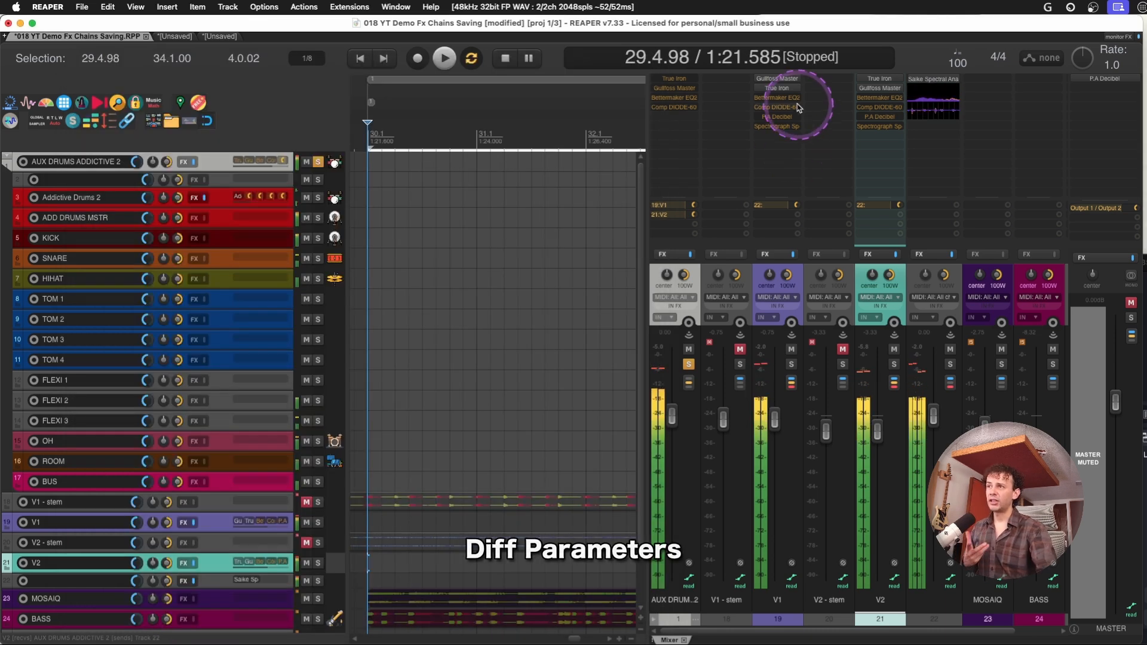
Compare the Gullfoss Master and True Iron settings of V1 and V2 side by side, and close the plug-in windows
{"action": "left_click", "coordinate": [777, 80]}
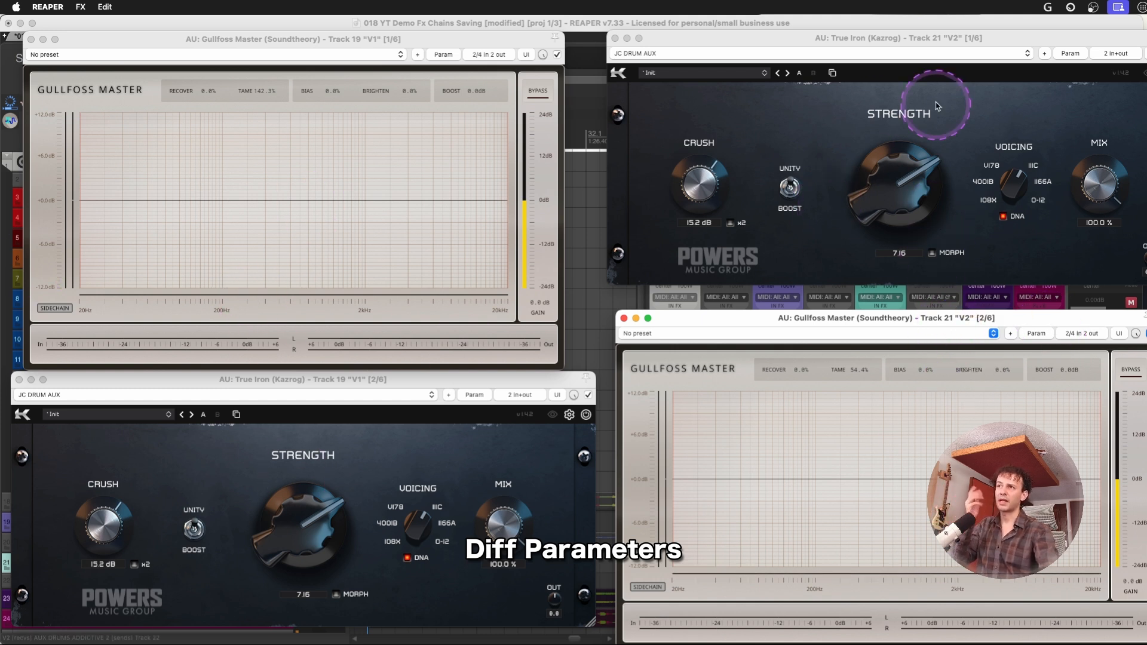
{"action": "left_click_drag", "start_coordinate": [807, 323], "coordinate": [814, 325]}
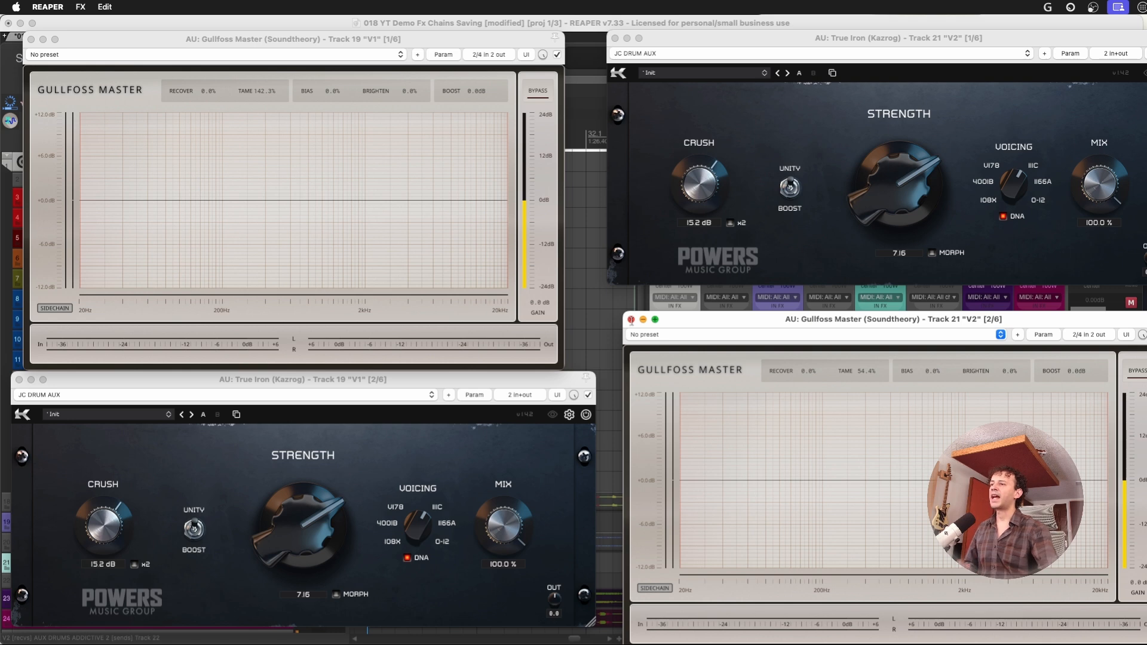
{"action": "left_click", "coordinate": [630, 320]}
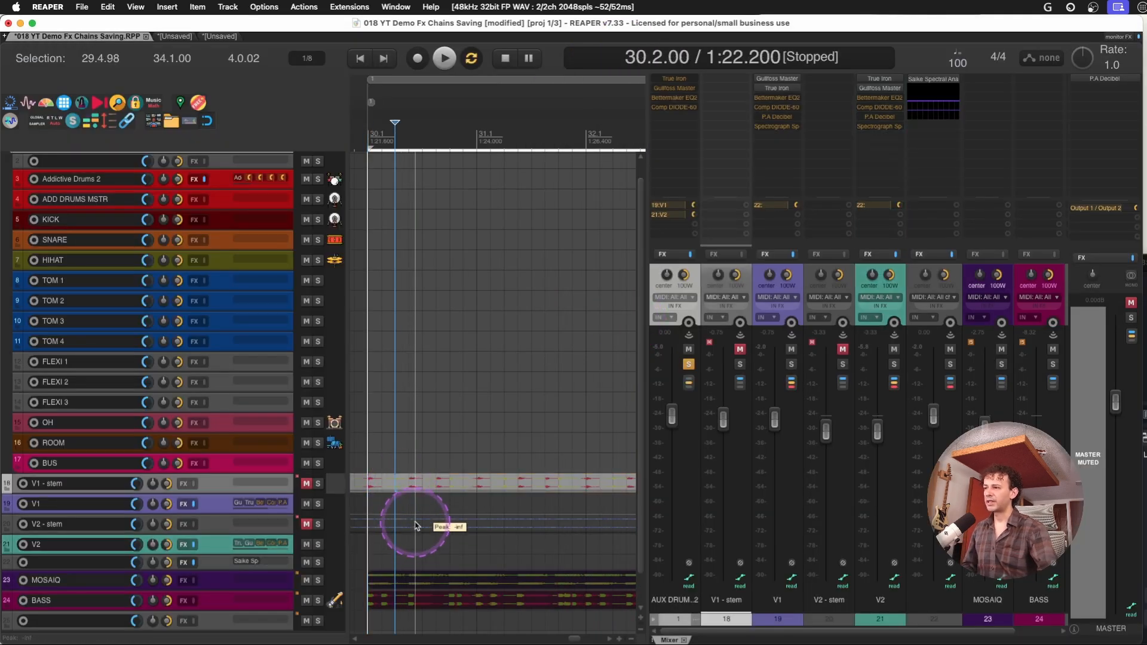
Look up the action "Item properties: Normalize items (peak/RMS/LUFS)" and zoom in on the V1 - stem item
{"action": "key", "text": "question"}
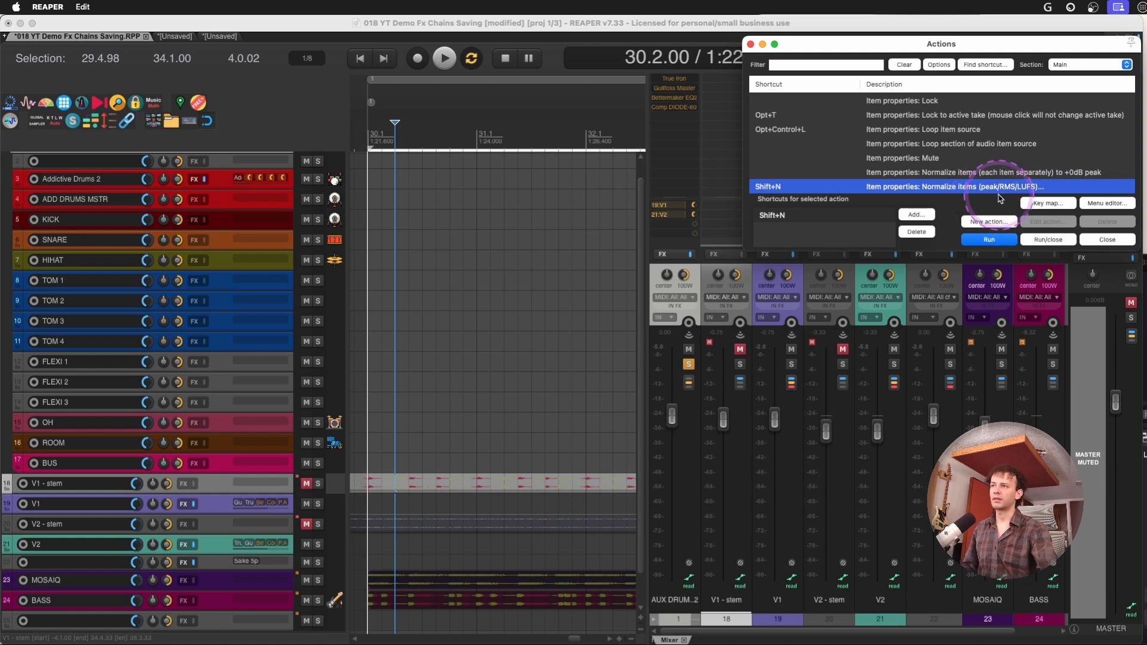
{"action": "left_click", "coordinate": [458, 485]}
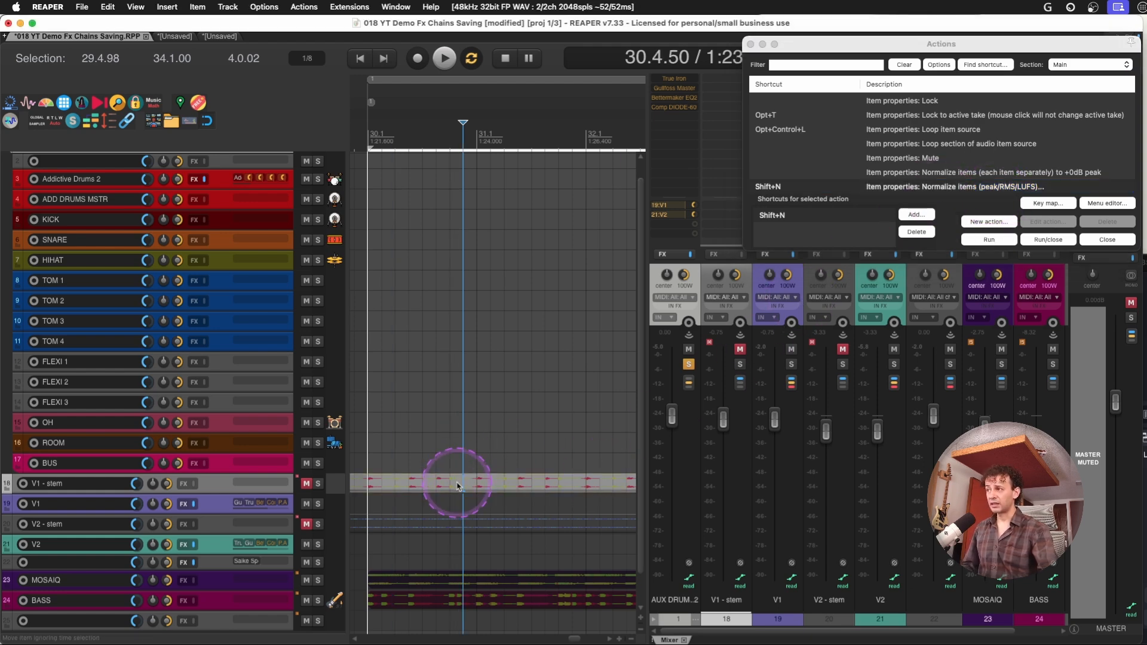
{"action": "key", "text": "super+m"}
{"action": "key", "text": "z"}
Select the first two V1 - stem items between bars 30 and 32 and inspect their normalization settings without applying them
{"action": "left_click", "coordinate": [365, 179]}
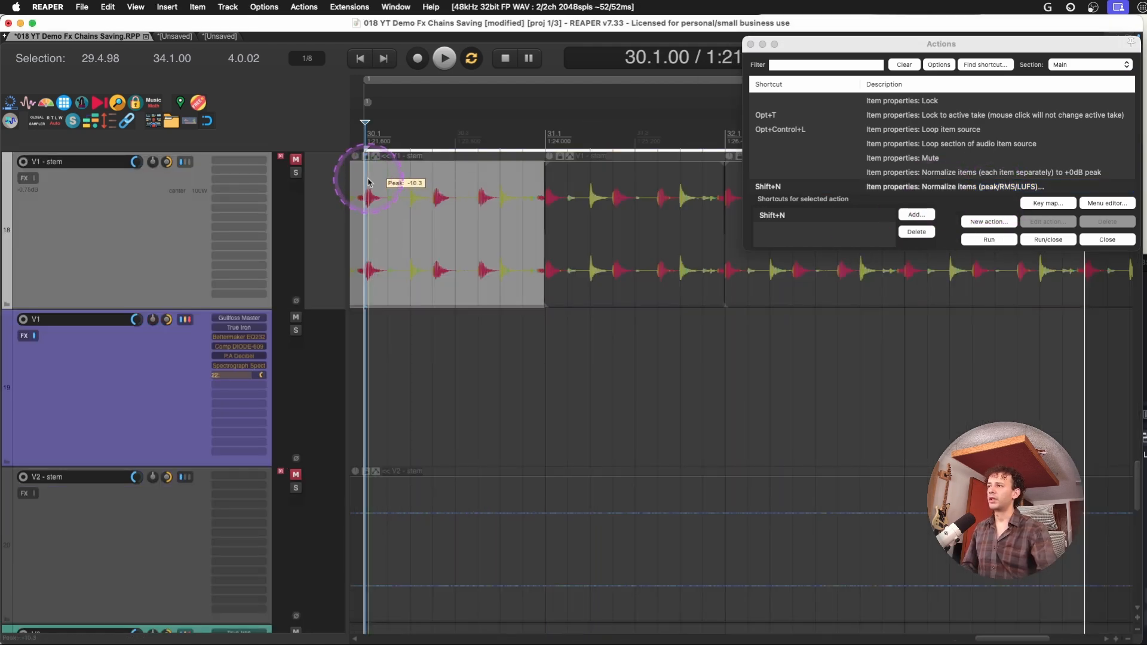
{"action": "left_click", "coordinate": [362, 179]}
{"action": "left_click", "coordinate": [583, 178]}
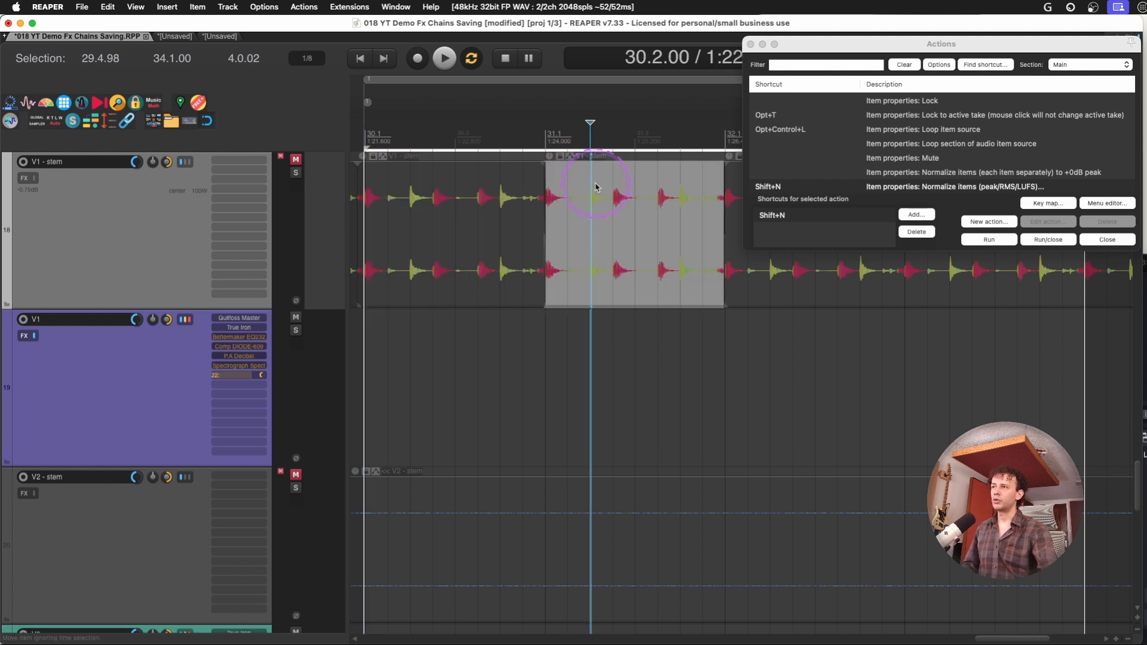
{"action": "left_click", "coordinate": [493, 198], "text": "shift"}
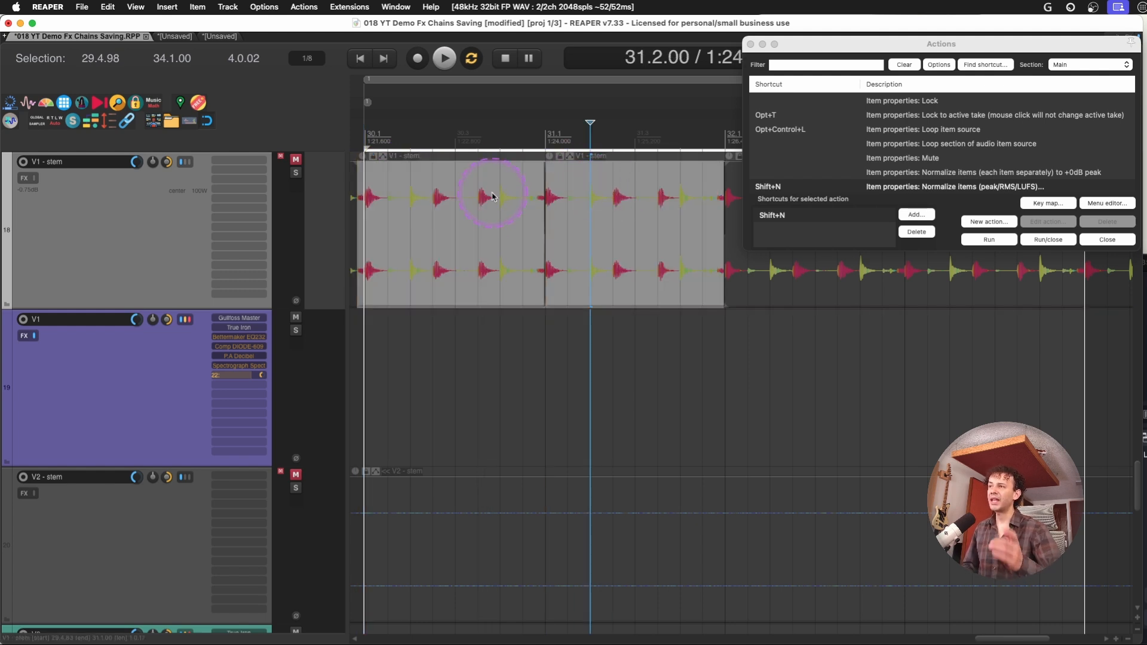
{"action": "key", "text": "shift+n"}
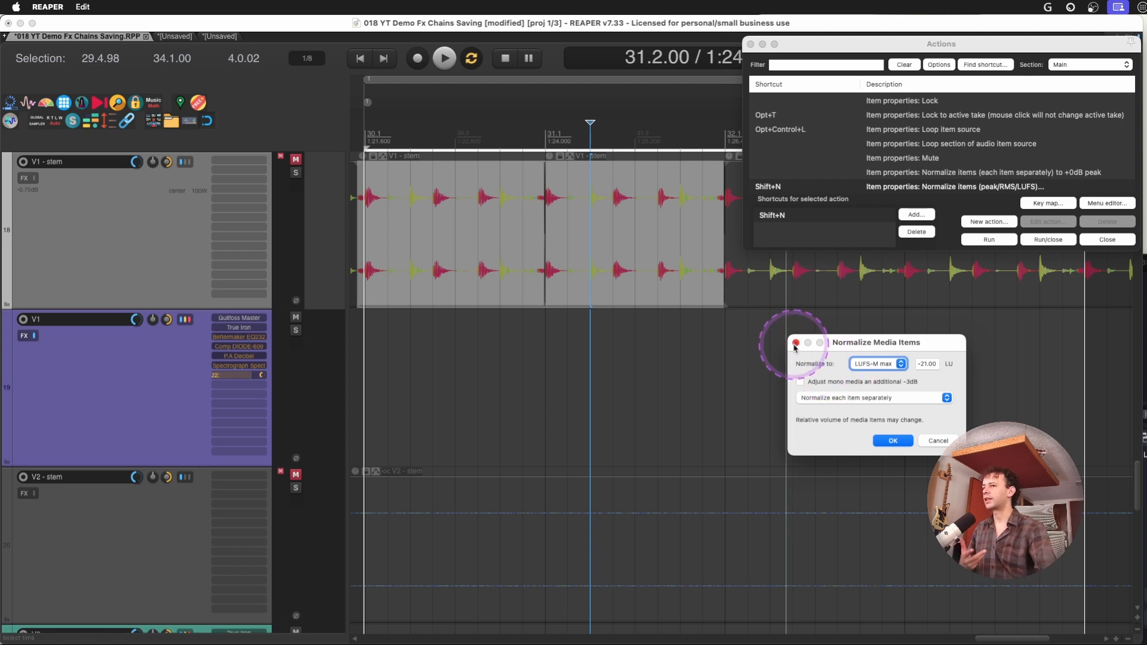
{"action": "left_click", "coordinate": [936, 439]}
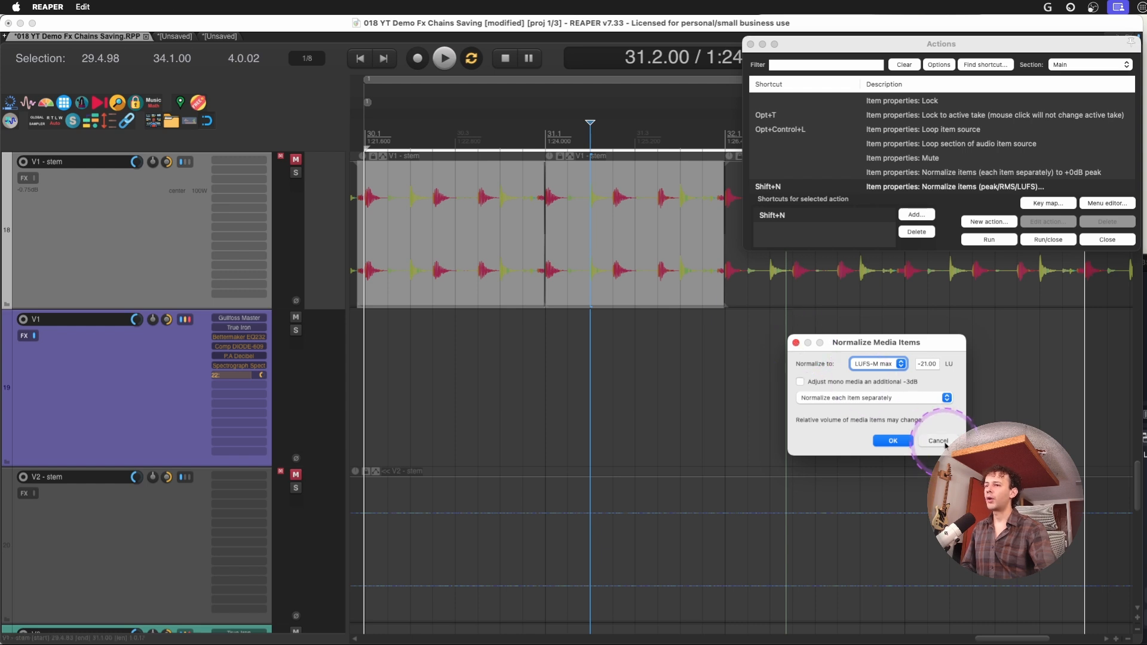
{"action": "left_click", "coordinate": [751, 45]}
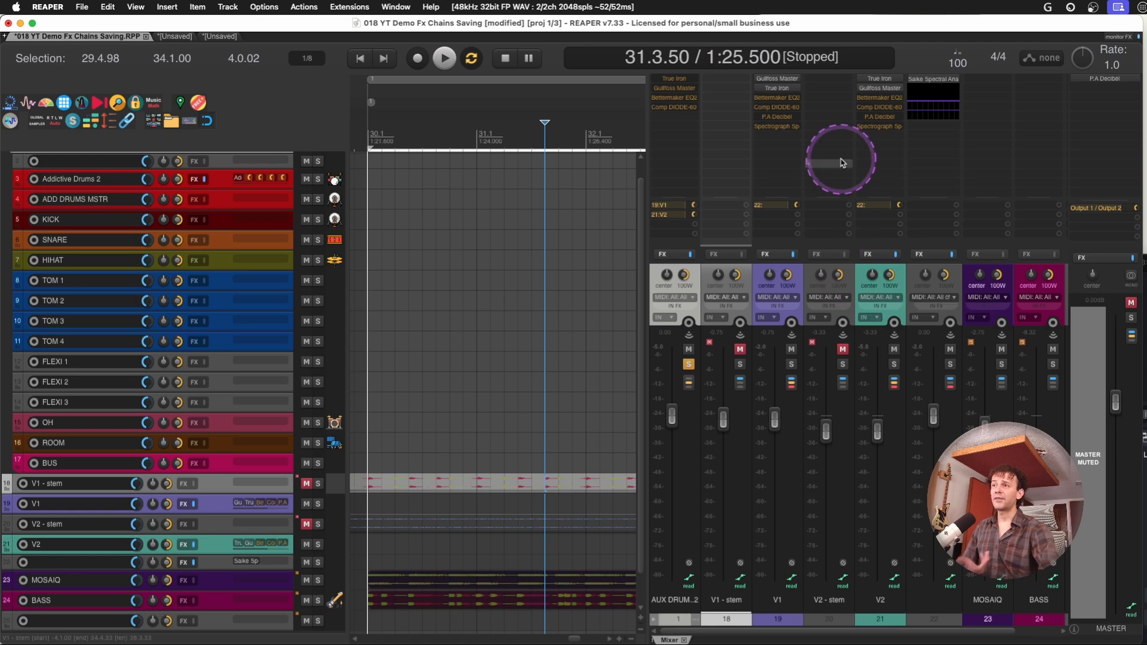
Enable the Bettermaker EQ232D on V1 and V2 and compare both plug-in windows
{"action": "left_click", "coordinate": [780, 272]}
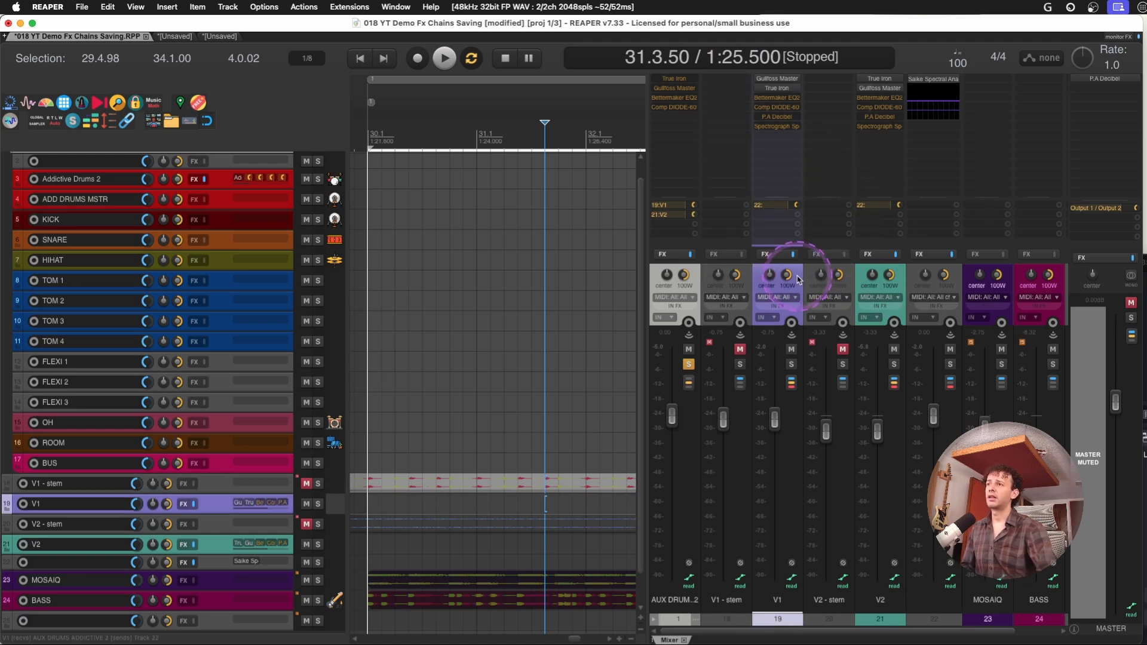
{"action": "left_click", "coordinate": [773, 97]}
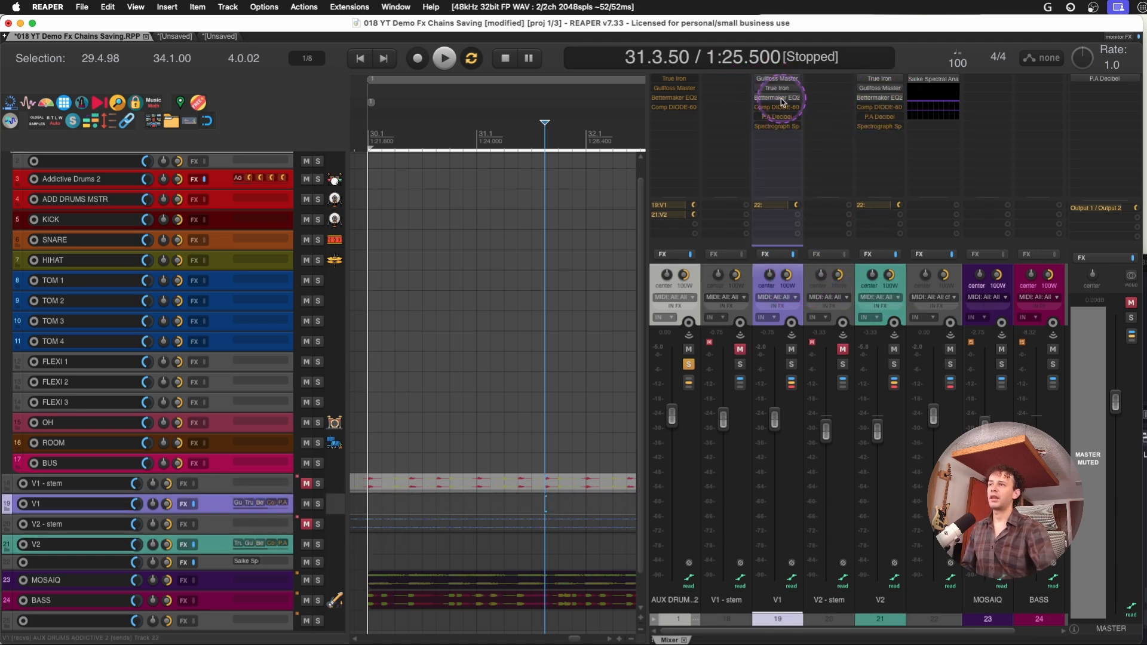
{"action": "left_click", "coordinate": [879, 98]}
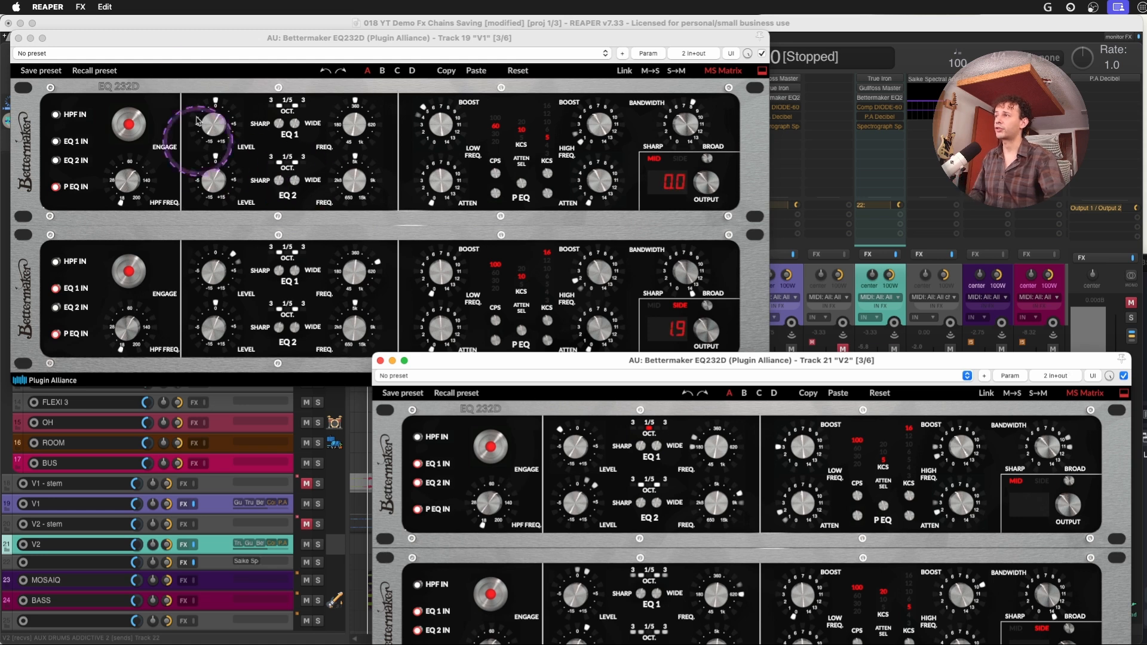
{"action": "left_click", "coordinate": [18, 29]}
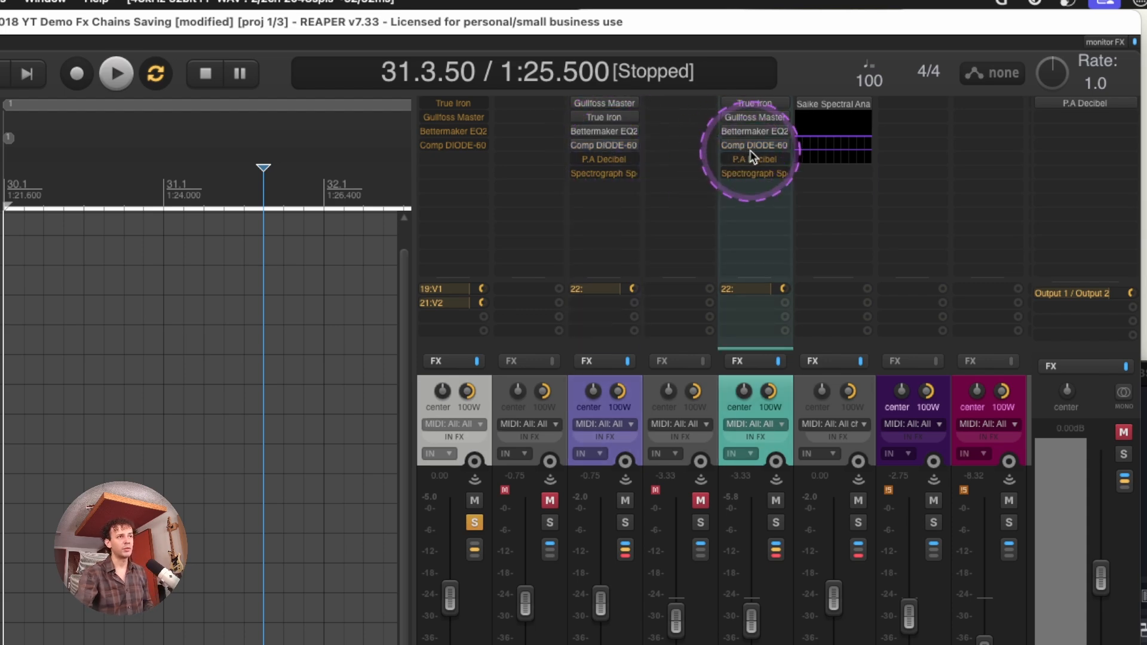
Open and enable the Comp DIODE-609 on V1 and V2, placing the reduced plug-in windows one above the other
{"action": "left_click", "coordinate": [755, 146]}
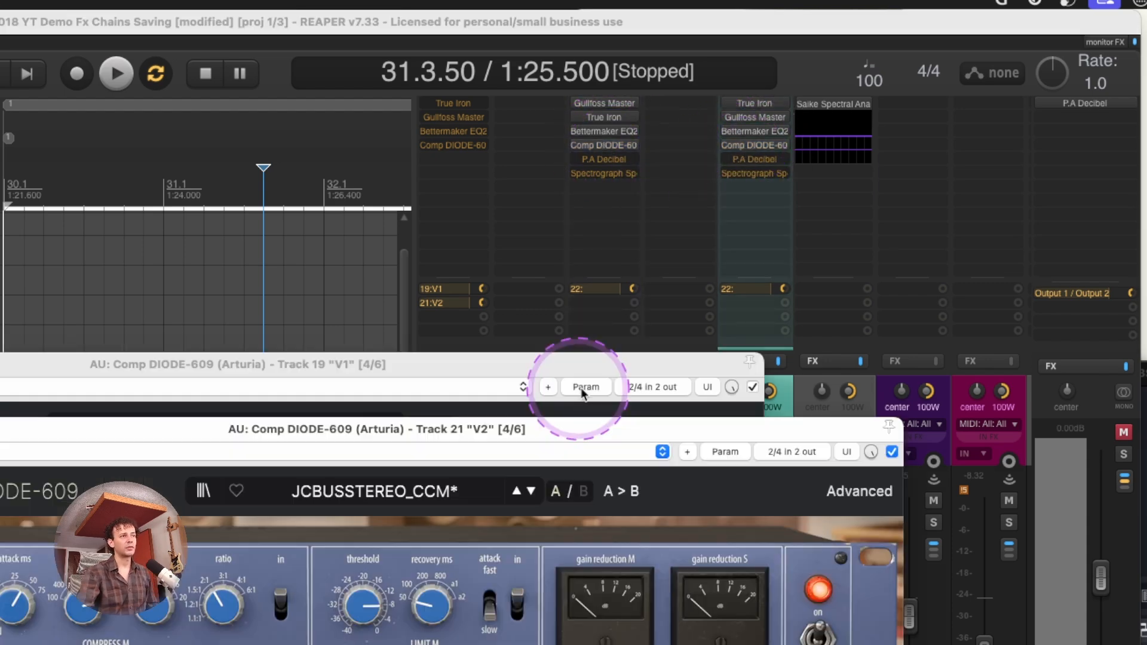
{"action": "left_click_drag", "start_coordinate": [588, 375], "coordinate": [830, 67]}
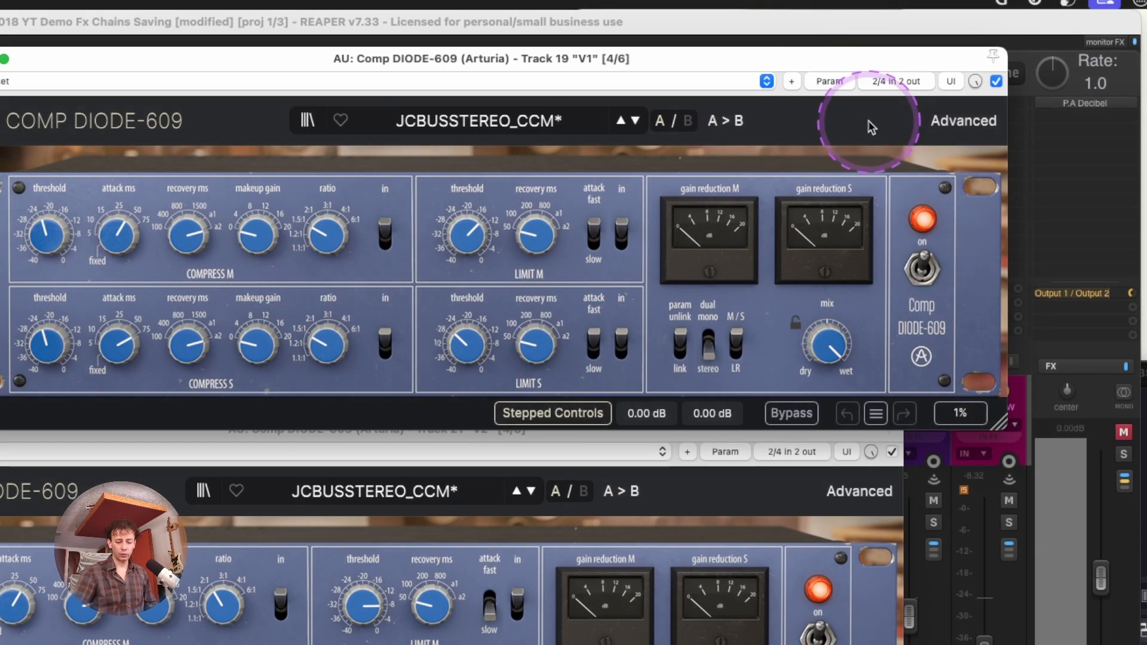
{"action": "key", "text": "super+minus"}
{"action": "key", "text": "super+minus"}
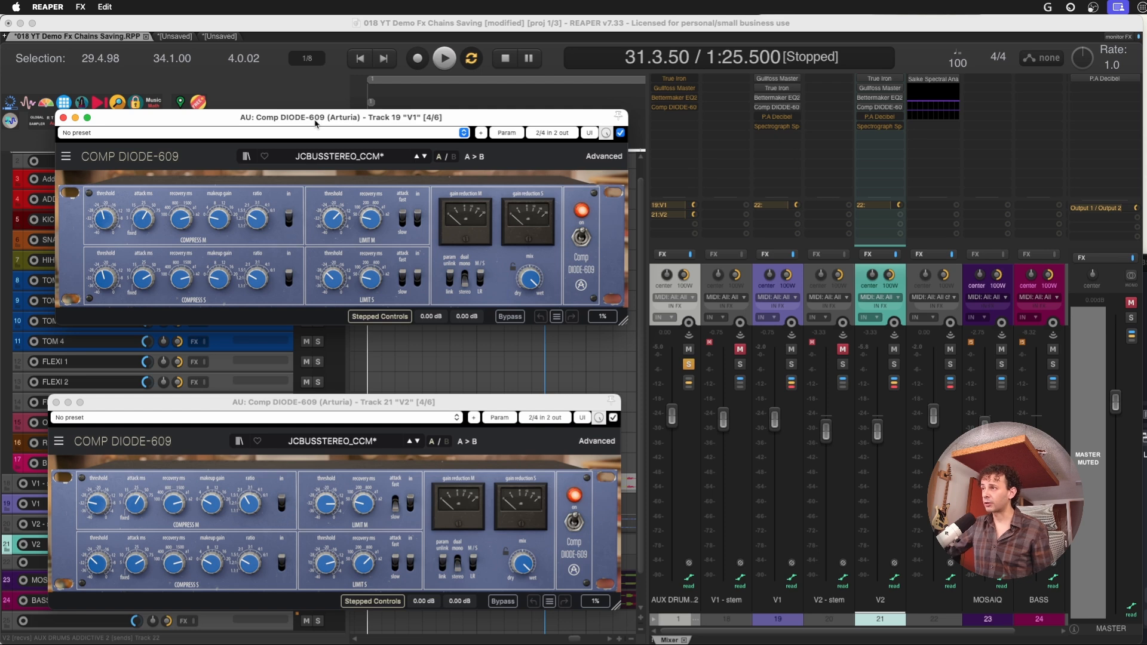
{"action": "left_click", "coordinate": [315, 123]}
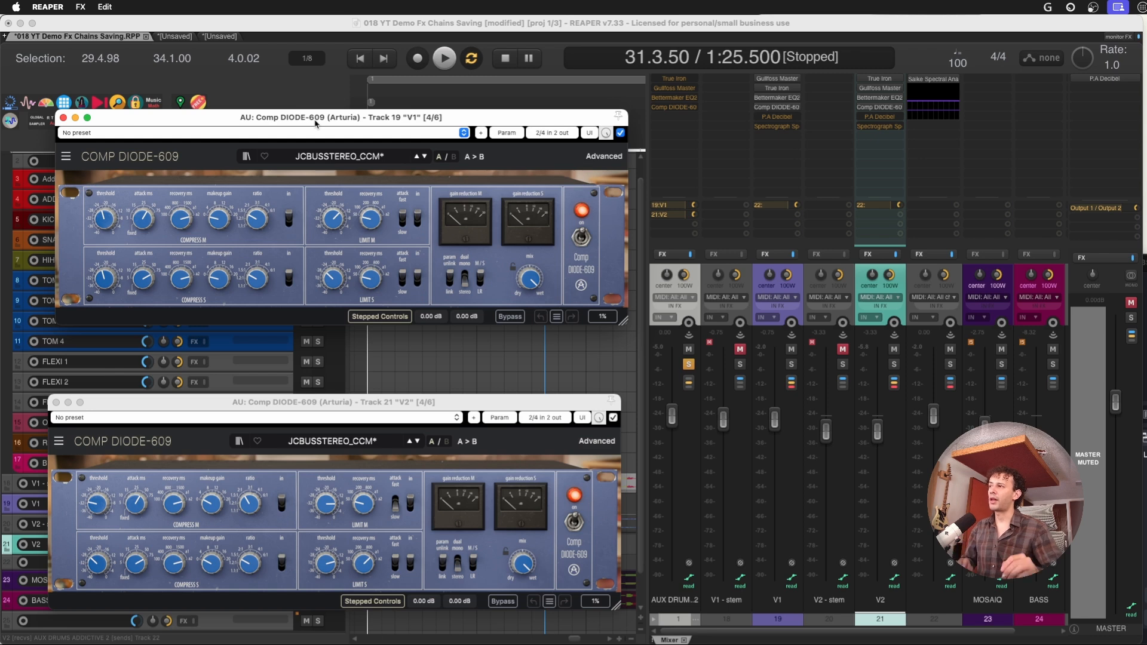
Enlarge and rearrange the two Comp DIODE-609 windows to compare the compressor settings of V1 and V2
{"action": "left_click", "coordinate": [118, 226]}
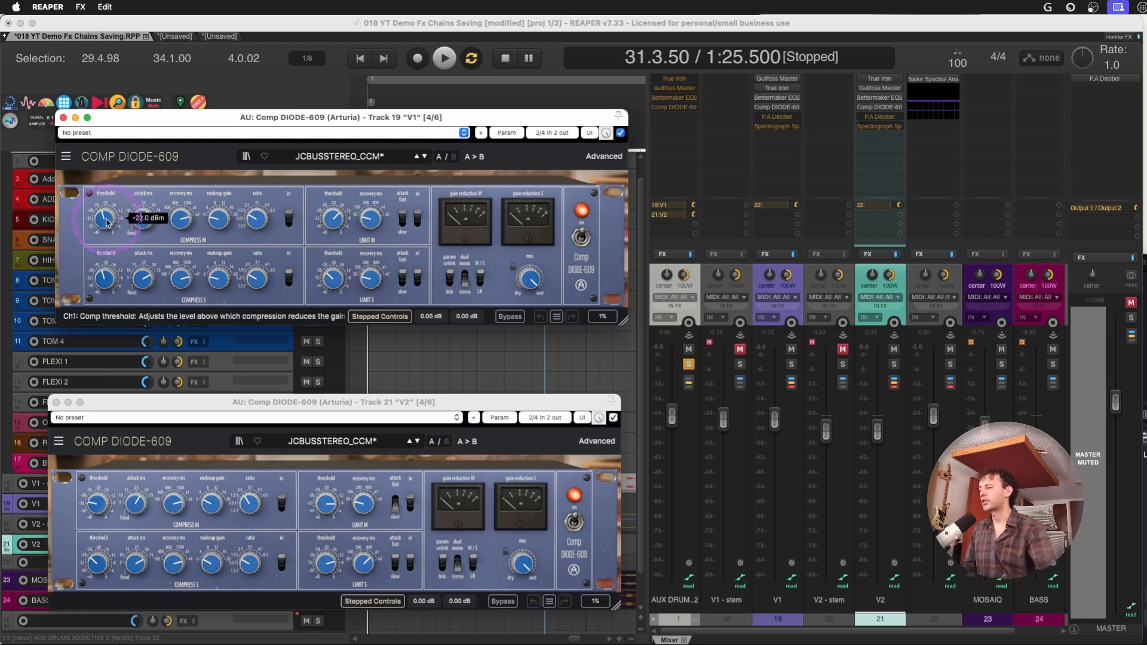
{"action": "left_click", "coordinate": [208, 158]}
{"action": "key", "text": "super+plus"}
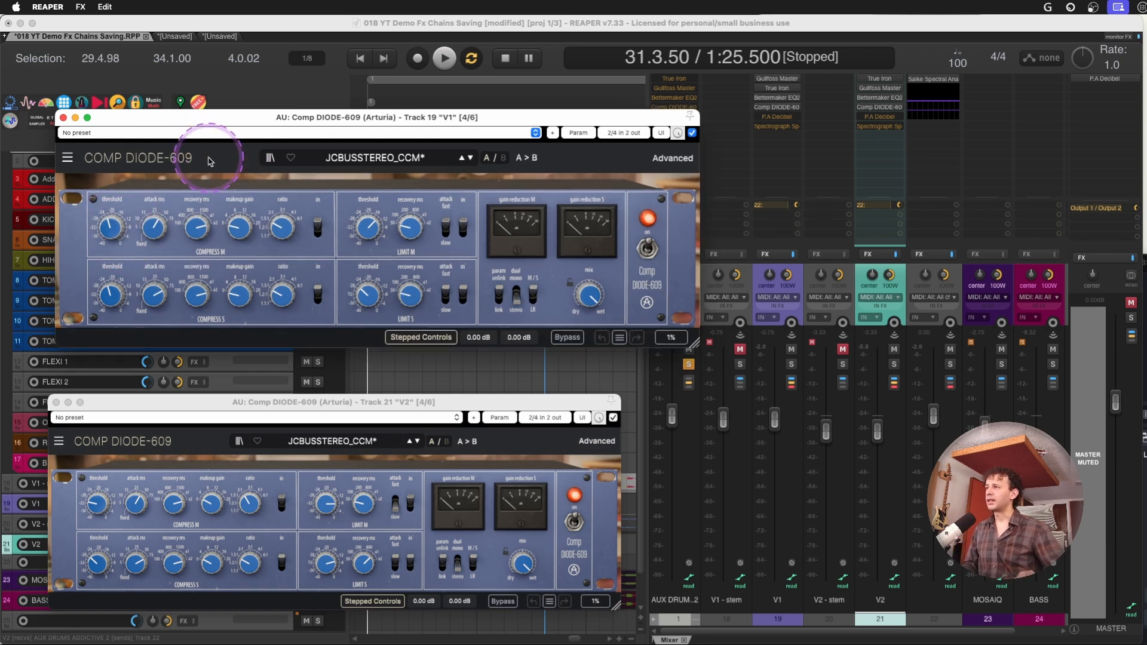
{"action": "left_click_drag", "start_coordinate": [198, 119], "coordinate": [177, 82]}
{"action": "left_click_drag", "start_coordinate": [275, 407], "coordinate": [258, 330]}
{"action": "key", "text": "super+plus"}
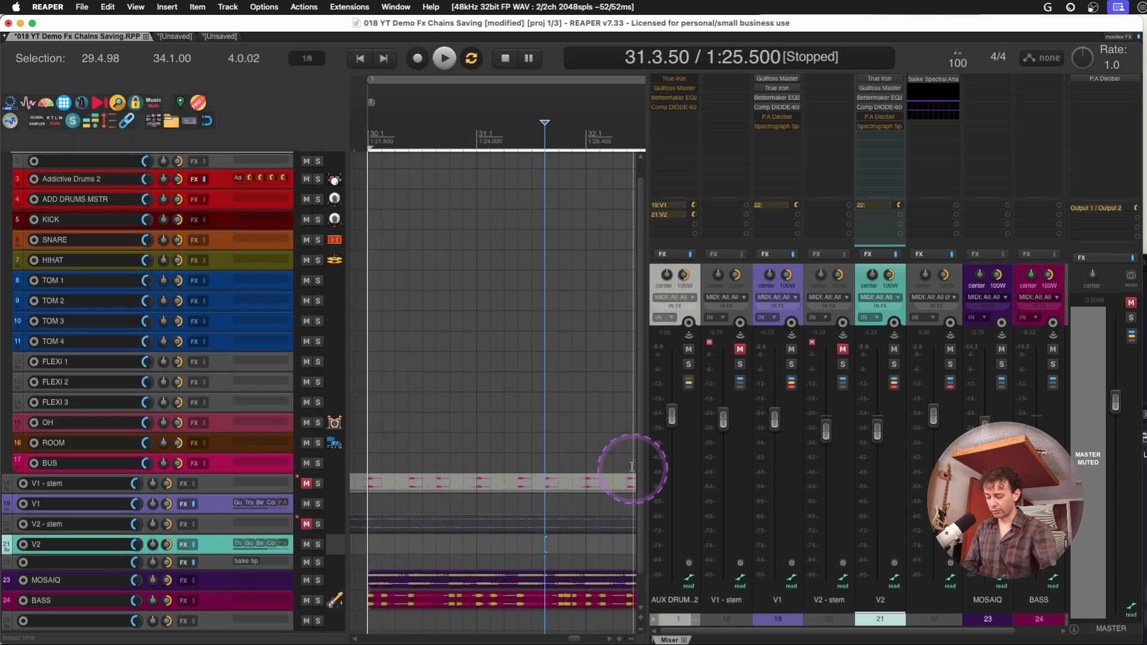
Unmute the master track and reset its peak meter
{"action": "key", "text": "super+m"}
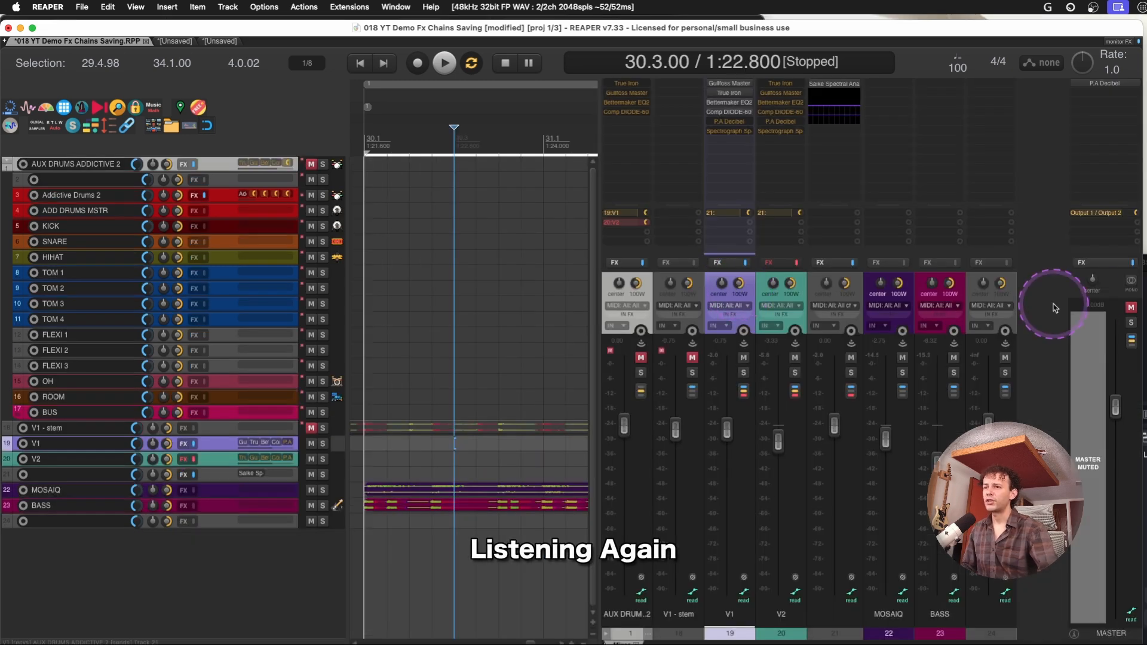
{"action": "left_click", "coordinate": [1130, 308]}
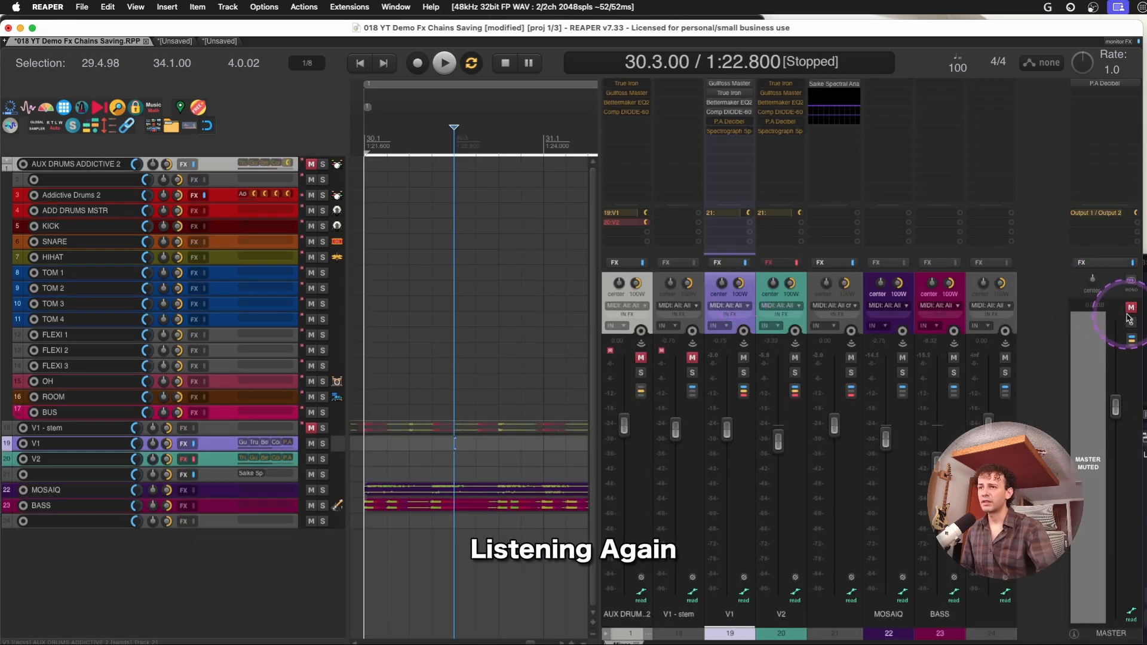
{"action": "left_click", "coordinate": [1130, 308]}
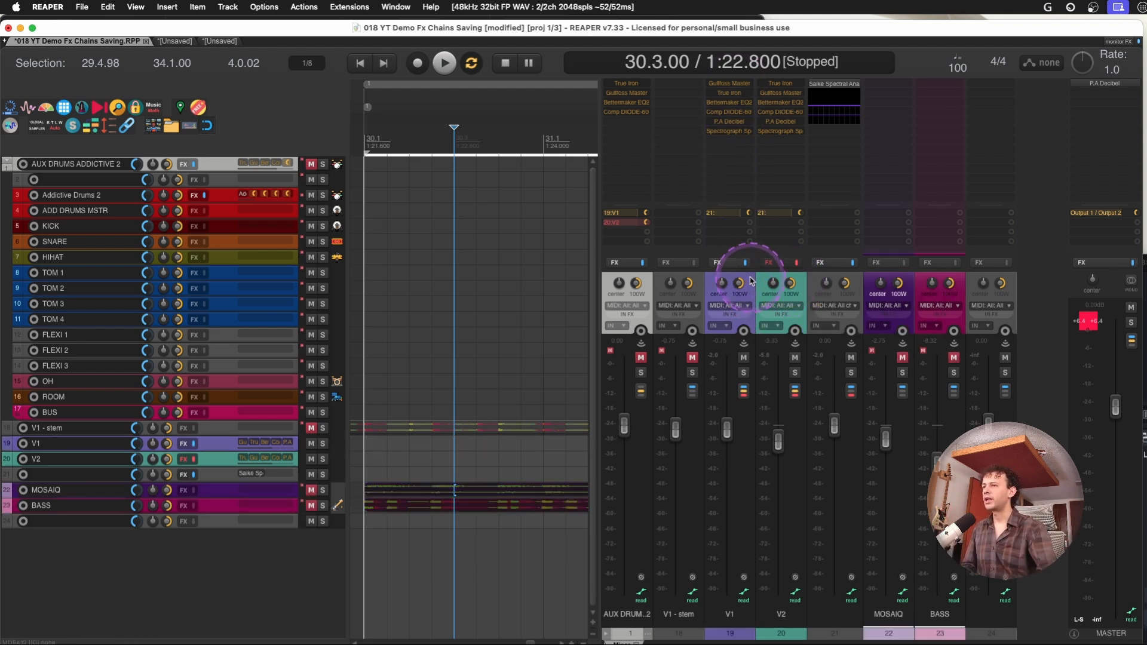
{"action": "left_click", "coordinate": [740, 289]}
{"action": "left_click", "coordinate": [1097, 332]}
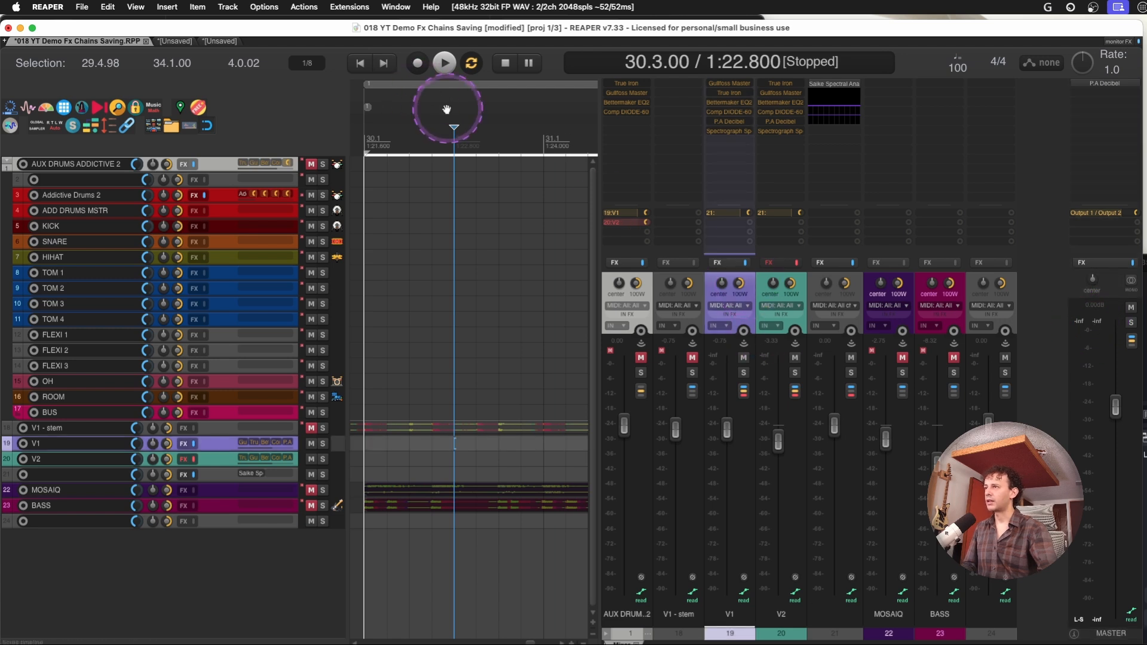
Play the drums from 30.1.00 with the V1 plug-ins bypassed
{"action": "left_click", "coordinate": [366, 120]}
{"action": "key", "text": "space"}
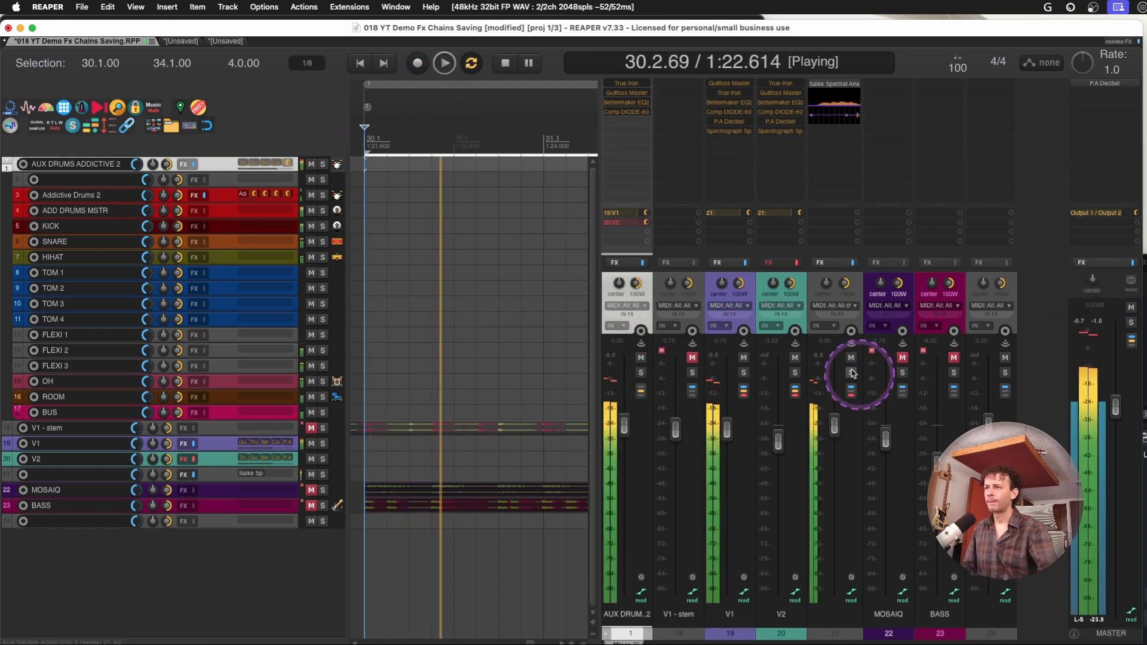
{"action": "key", "text": "space"}
{"action": "left_click", "coordinate": [849, 286]}
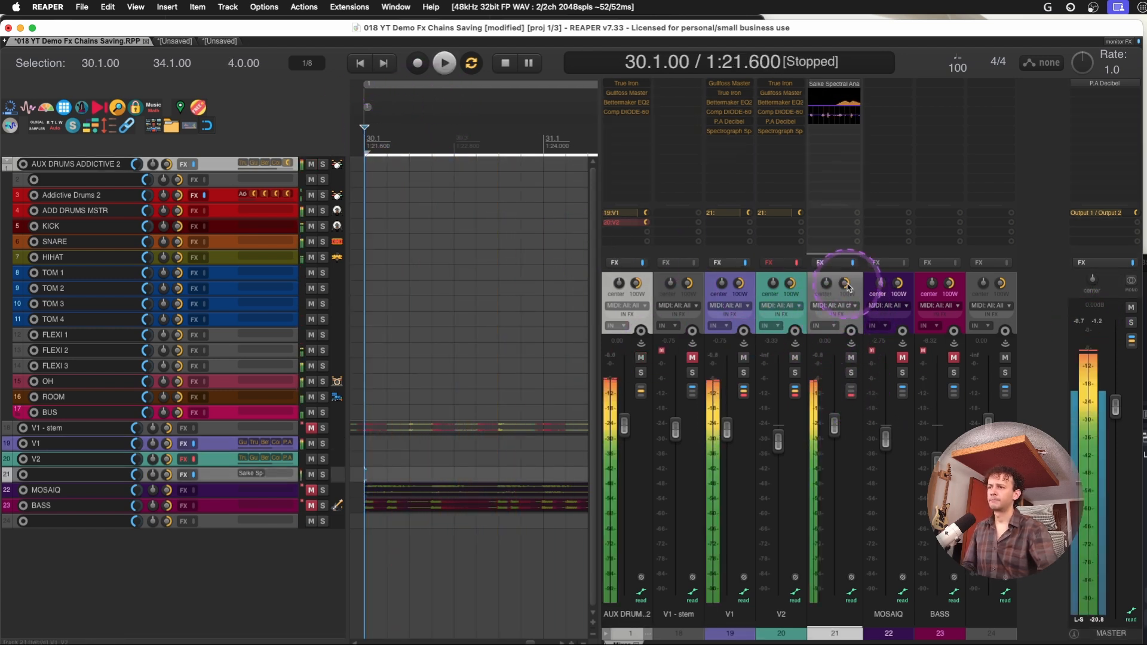
{"action": "key", "text": "space"}
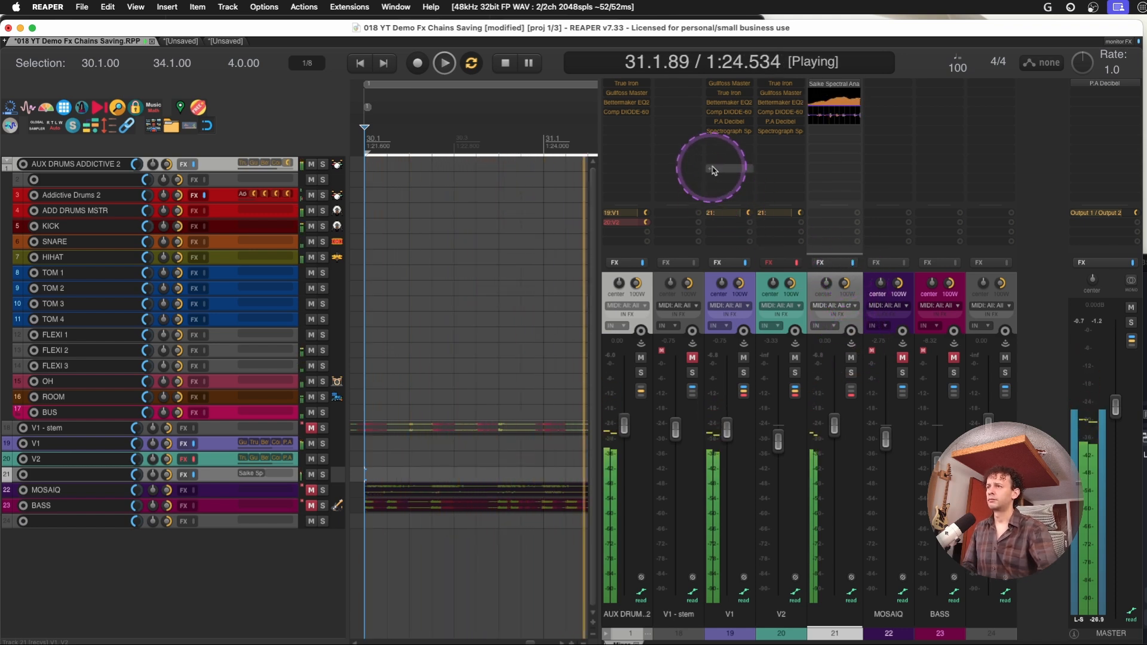
{"action": "key", "text": "space"}
Enable Gullfoss Master on V1 and play the drums again from 30.1.00
{"action": "left_click", "coordinate": [730, 87]}
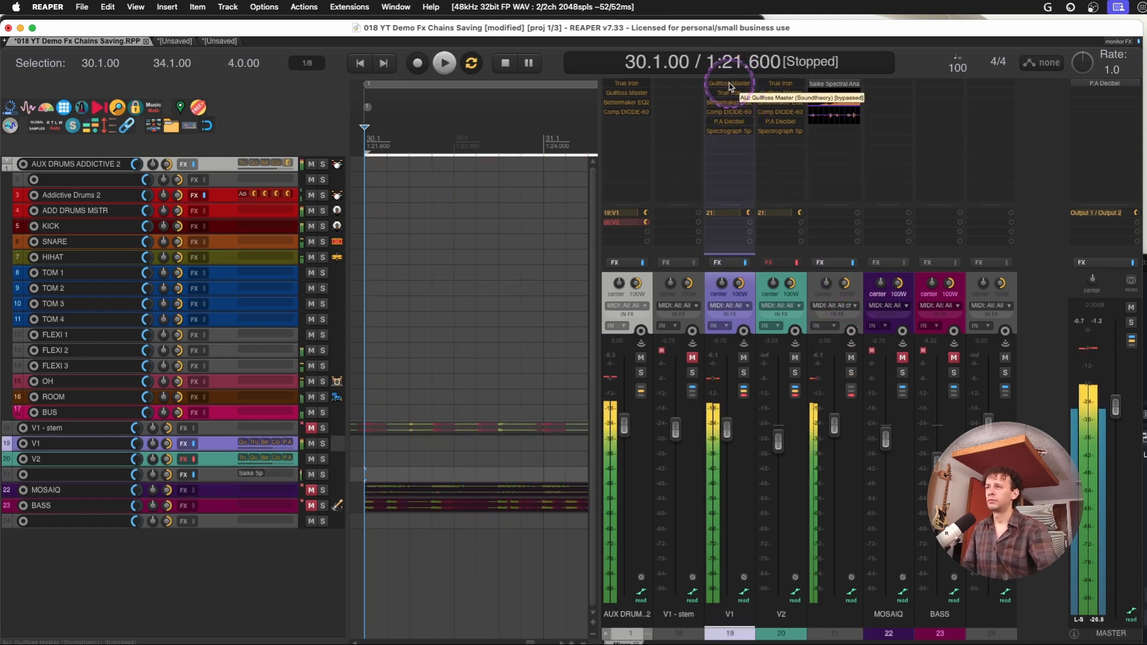
{"action": "key", "text": "space"}
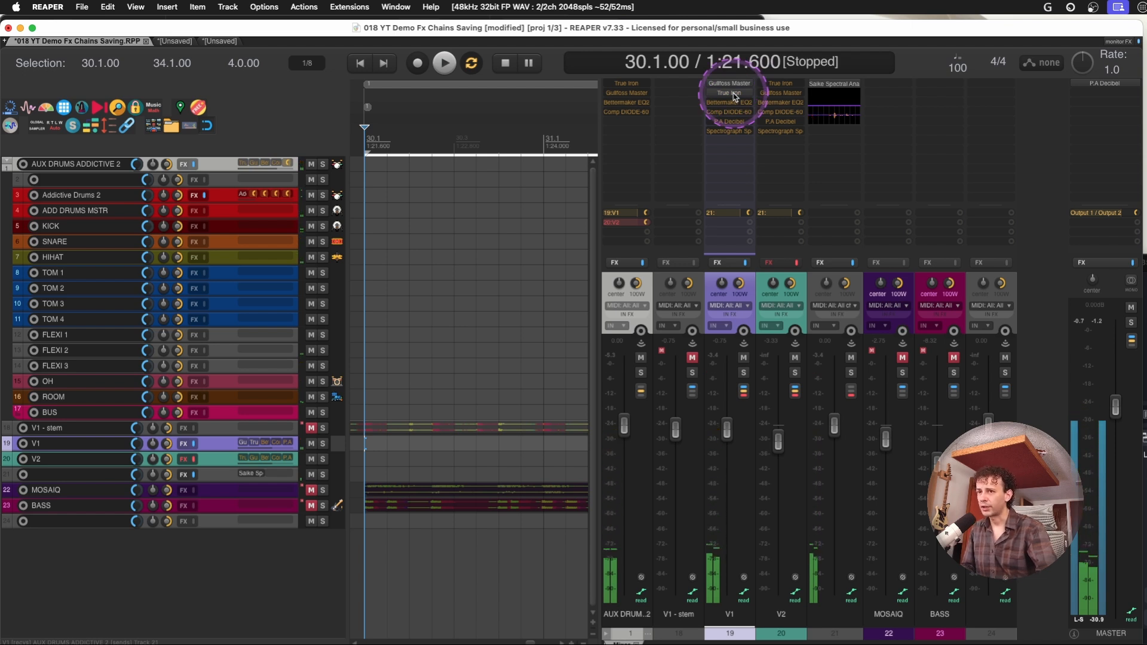
Play V1 from 30.1.00 with True Iron enabled after Gullfoss Master, and repeat with Bettermaker EQ232D also enabled
{"action": "key", "text": "space"}
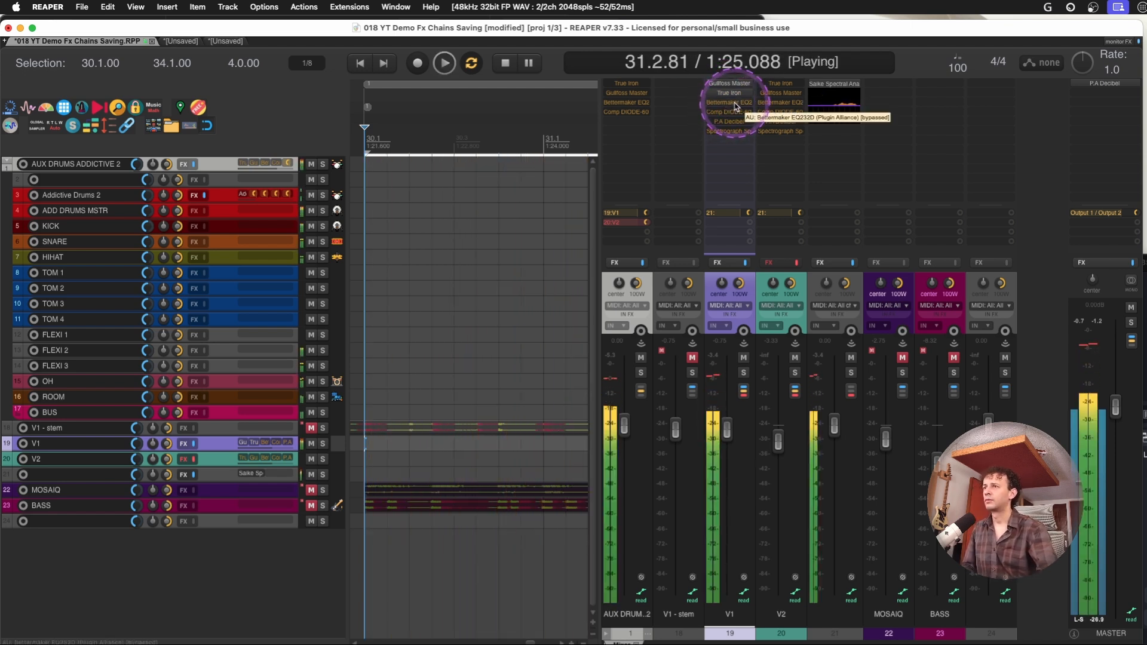
{"action": "key", "text": "space"}
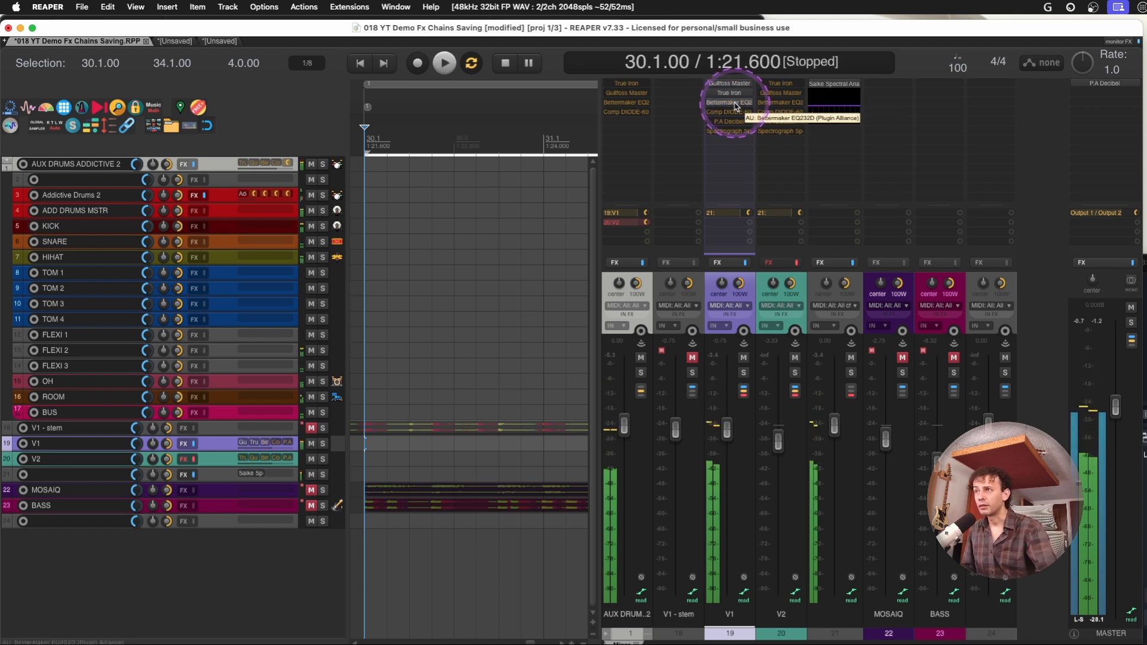
{"action": "key", "text": "space"}
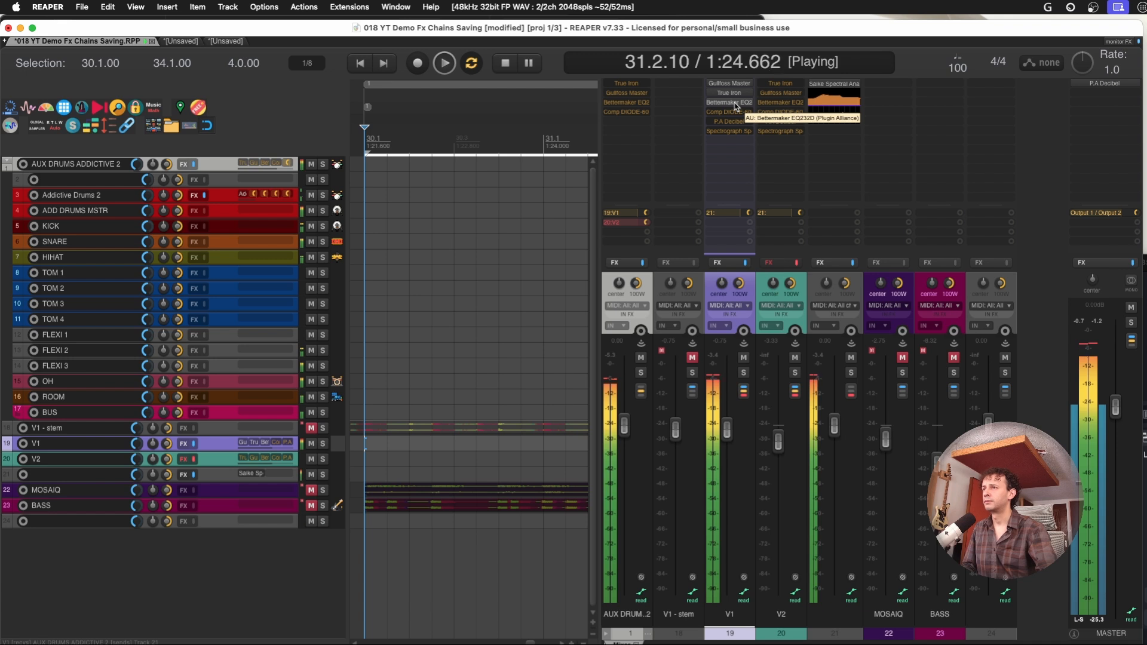
{"action": "key", "text": "space"}
Enable Comp DIODE-609 on V1 and play the drums again from 30.1.00
{"action": "left_click", "coordinate": [730, 114], "text": "shift"}
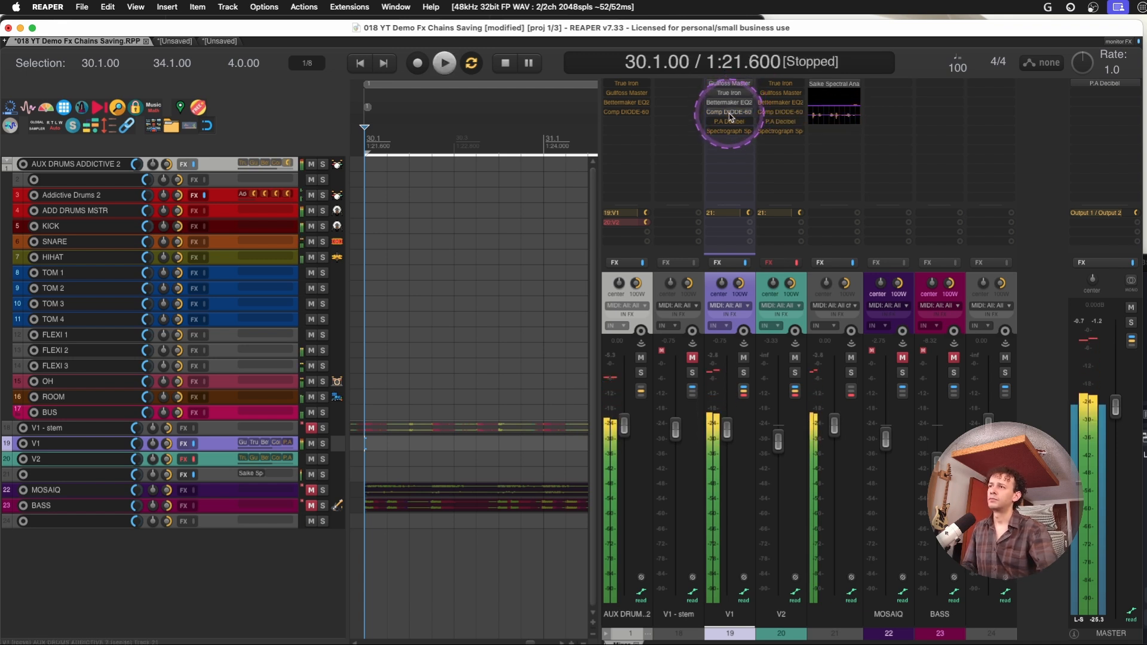
{"action": "key", "text": "space"}
{"action": "key", "text": "space"}
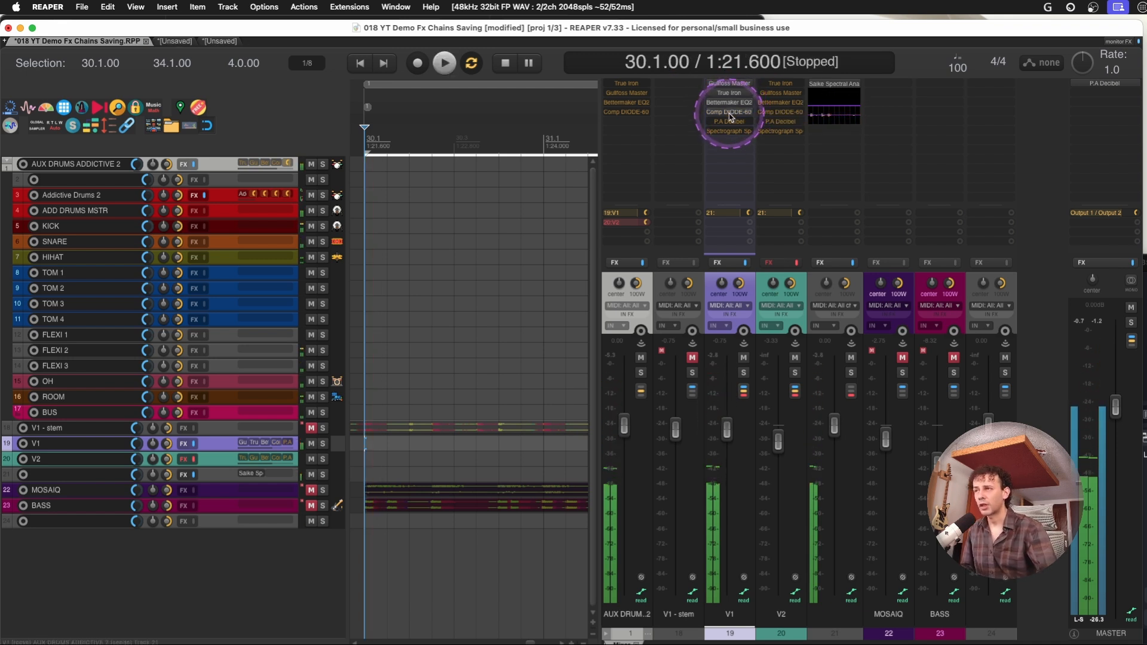
{"action": "key", "text": "space"}
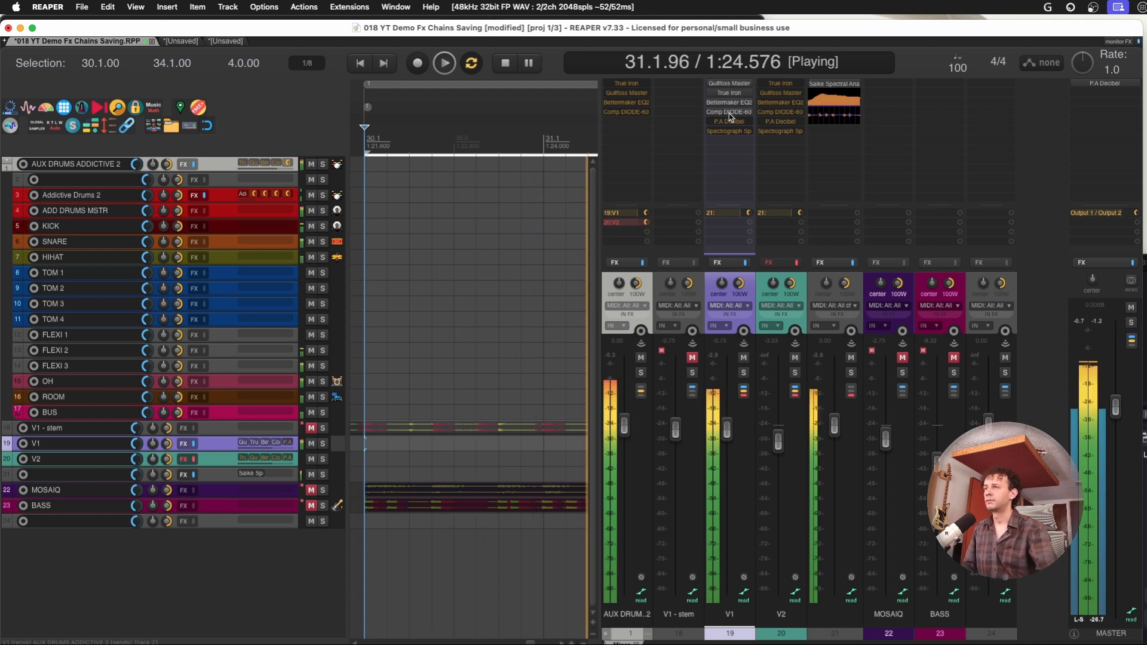
{"action": "key", "text": "space"}
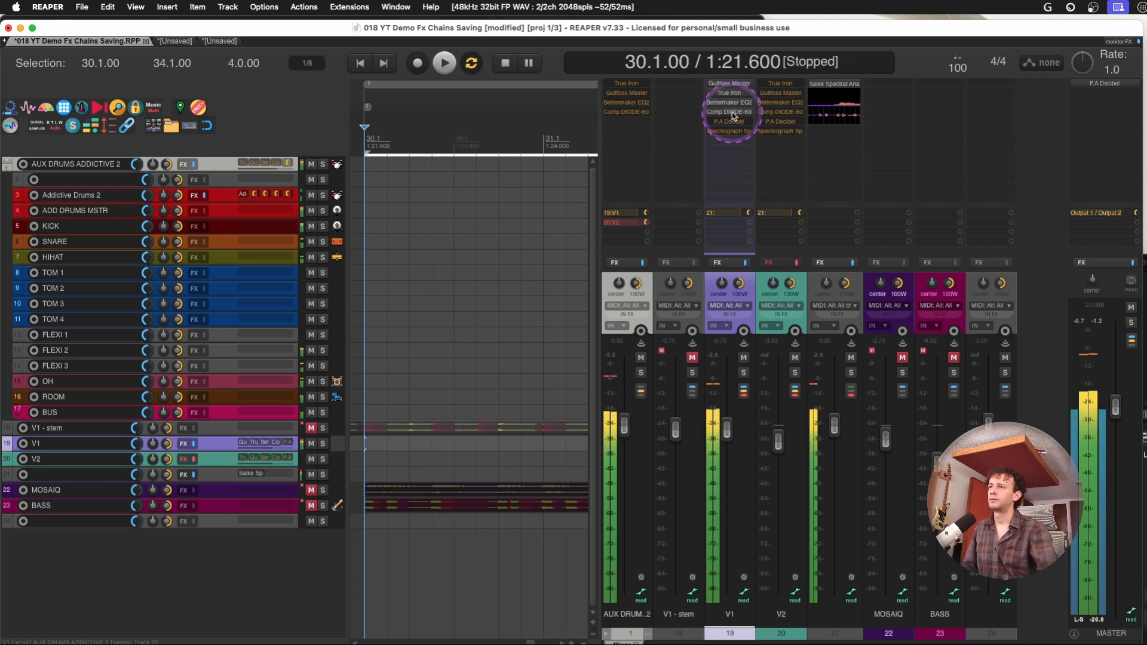
Switch the drum send to V2 and play from 30.1.00 with its plug-ins bypassed, and again with True Iron enabled
{"action": "left_click", "coordinate": [783, 89]}
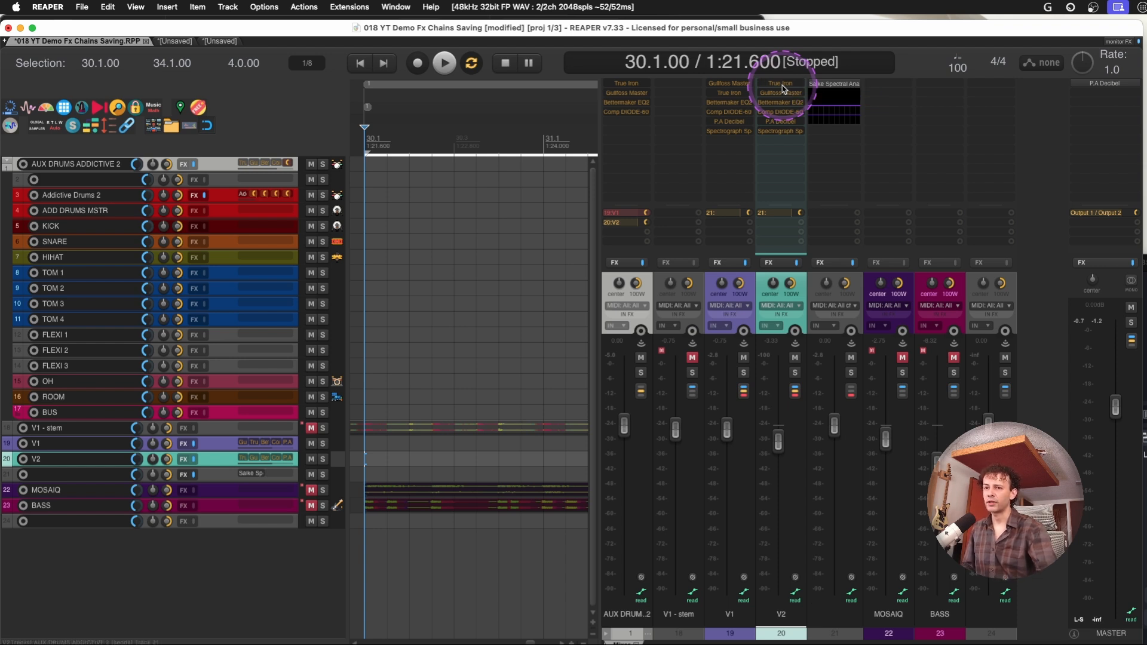
{"action": "key", "text": "space"}
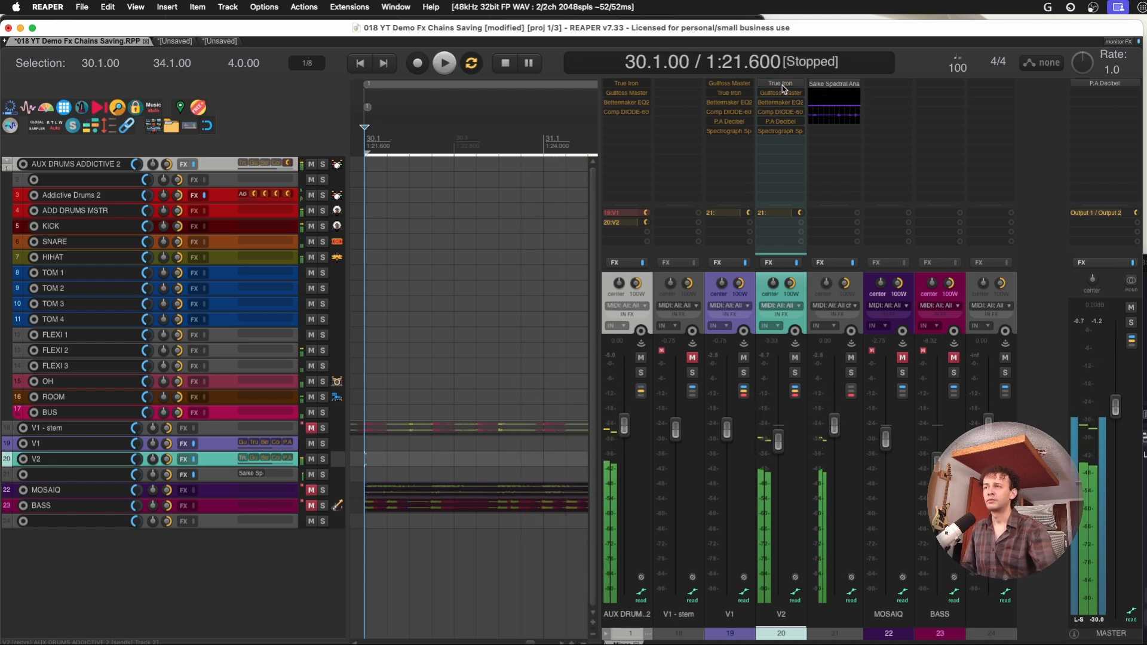
{"action": "key", "text": "space"}
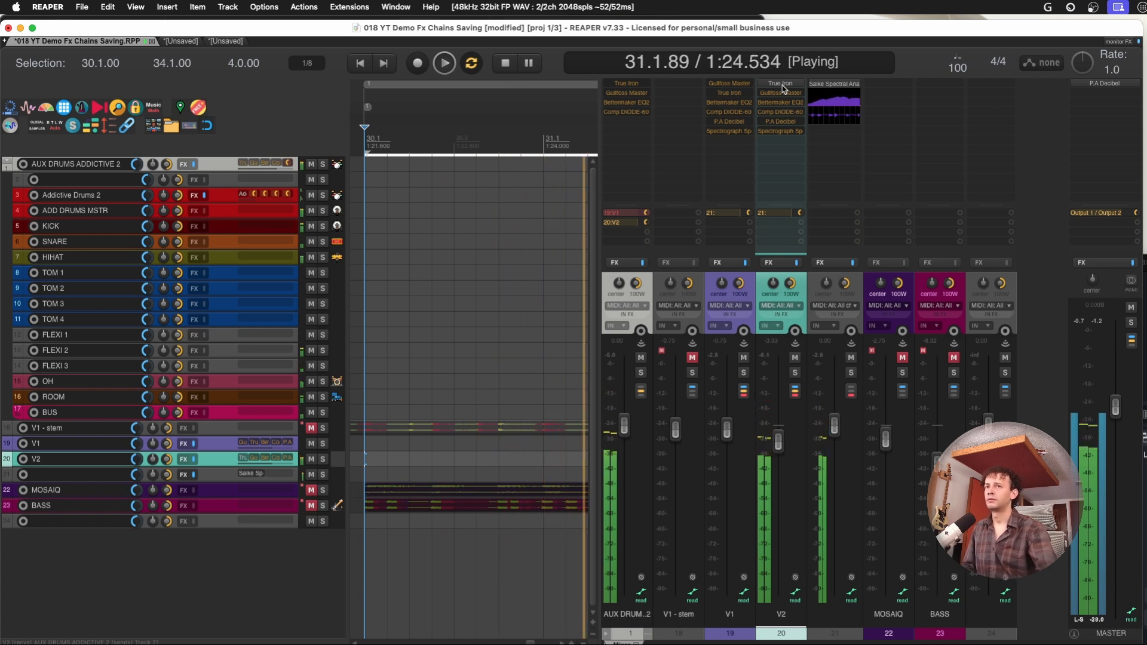
{"action": "key", "text": "space"}
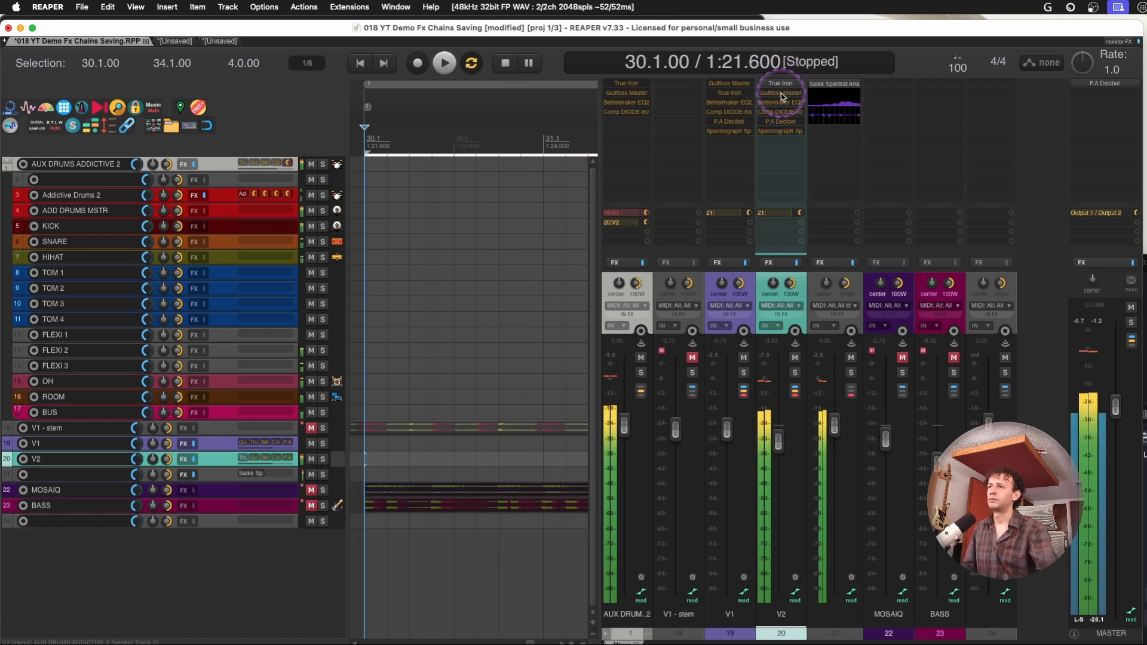
Play V2 from 30.1.00 with Gullfoss Master enabled, and repeat with Bettermaker EQ232D also enabled
{"action": "key", "text": "space"}
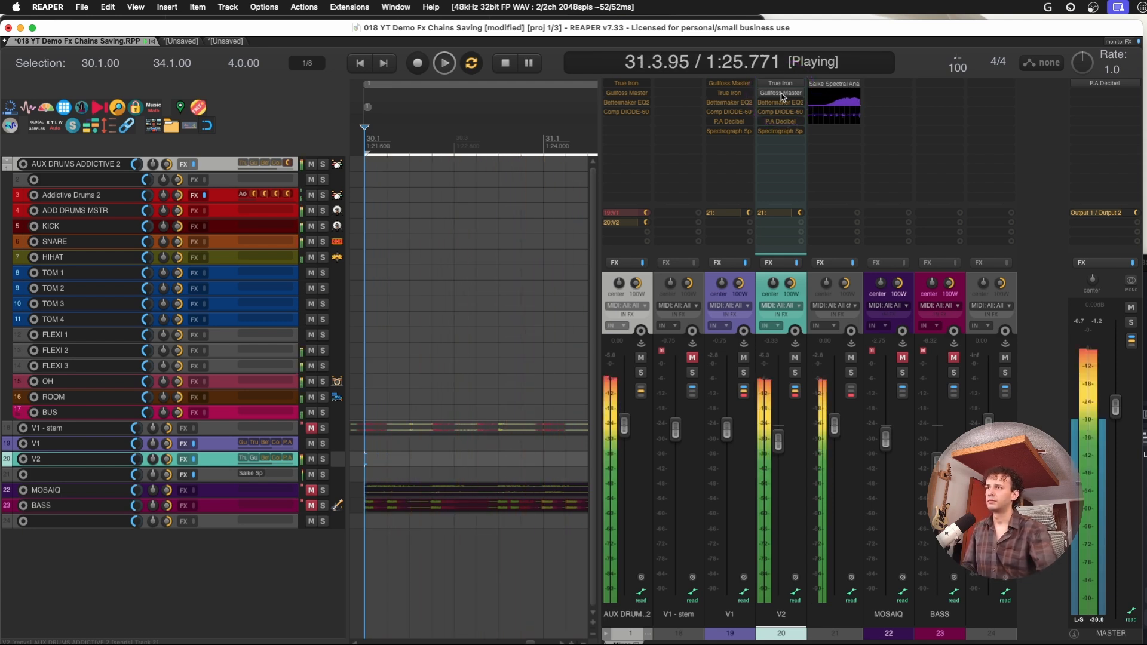
{"action": "key", "text": "space"}
{"action": "left_click", "coordinate": [780, 105], "text": "shift"}
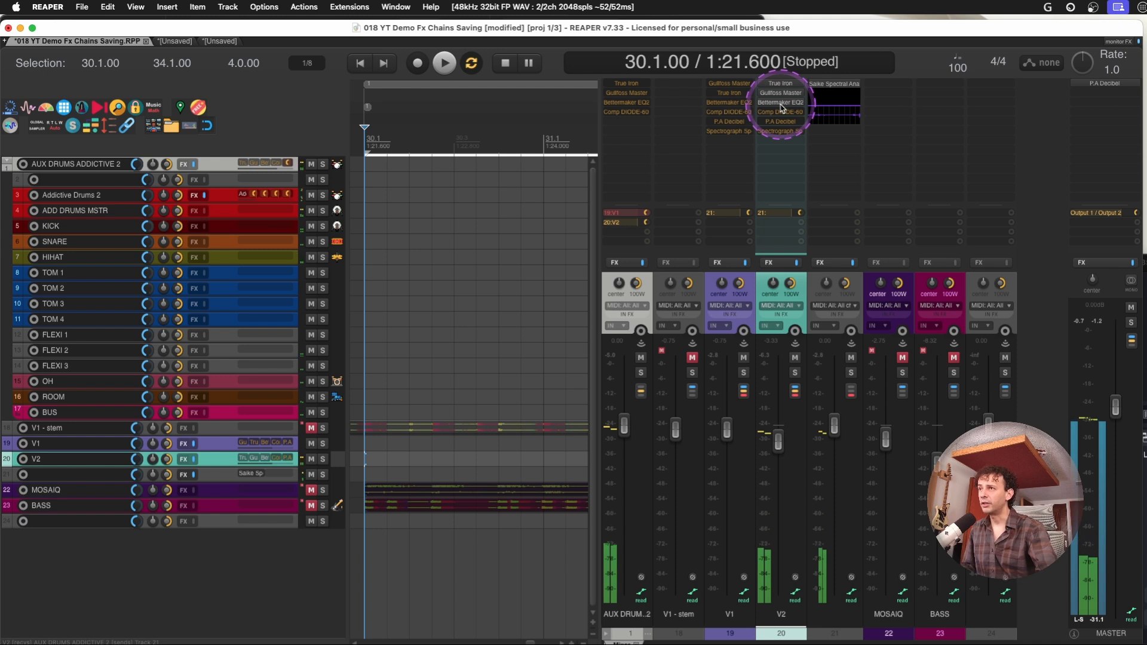
{"action": "key", "text": "space"}
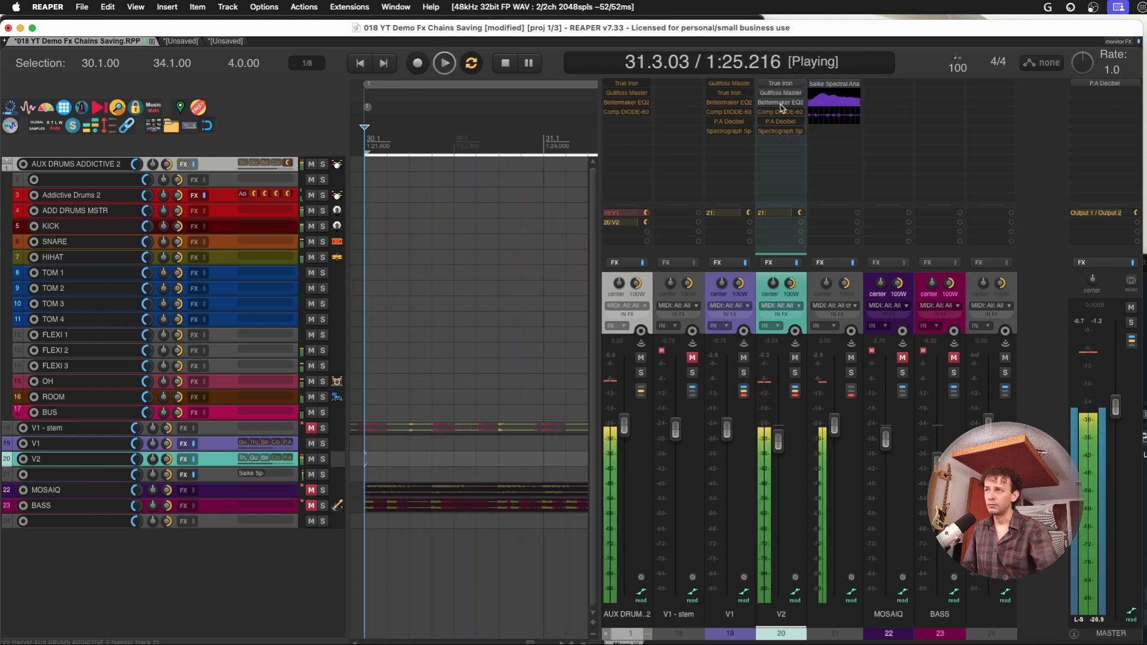
Enable Comp DIODE-609 on V2 and play the drums again from 30.1.00
{"action": "left_click", "coordinate": [786, 113], "text": "shift"}
{"action": "key", "text": "space"}
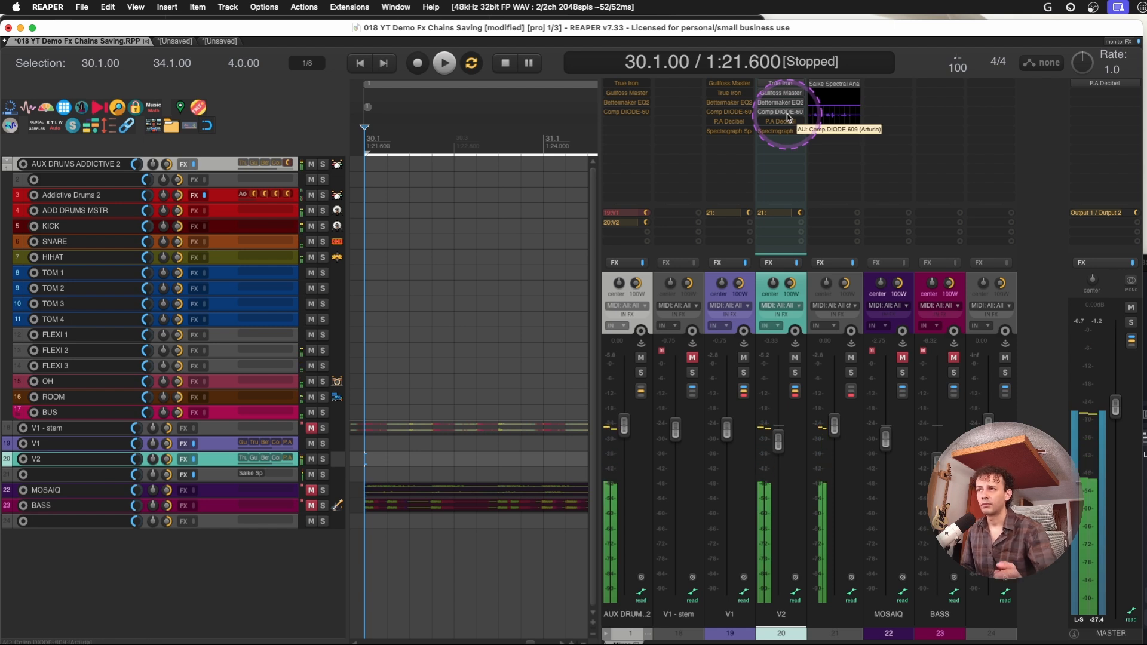
{"action": "key", "text": "space"}
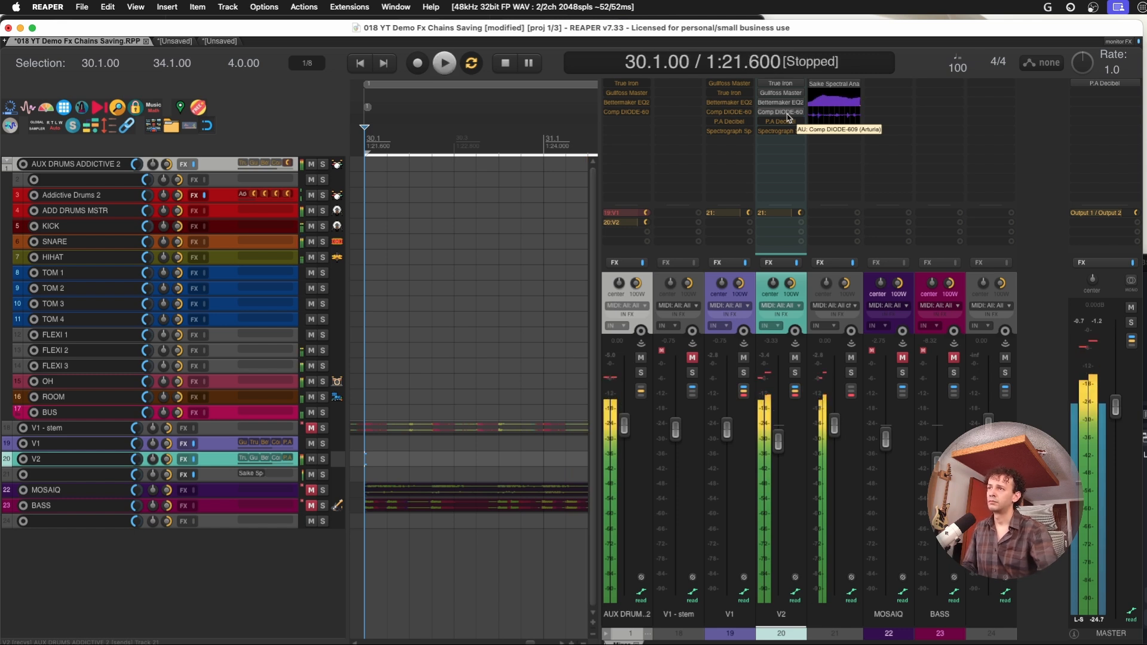
Compare V1 and V2 by playing each from 30.1.00 with only Gullfoss Master and True Iron enabled
{"action": "left_click", "coordinate": [643, 284]}
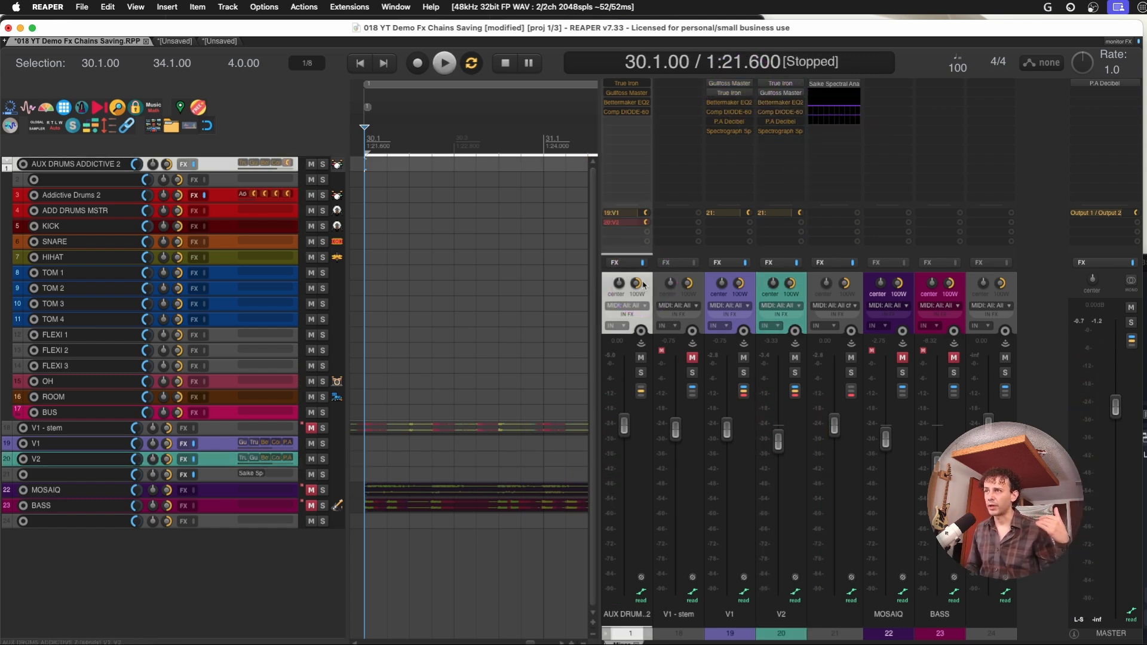
{"action": "key", "text": "space"}
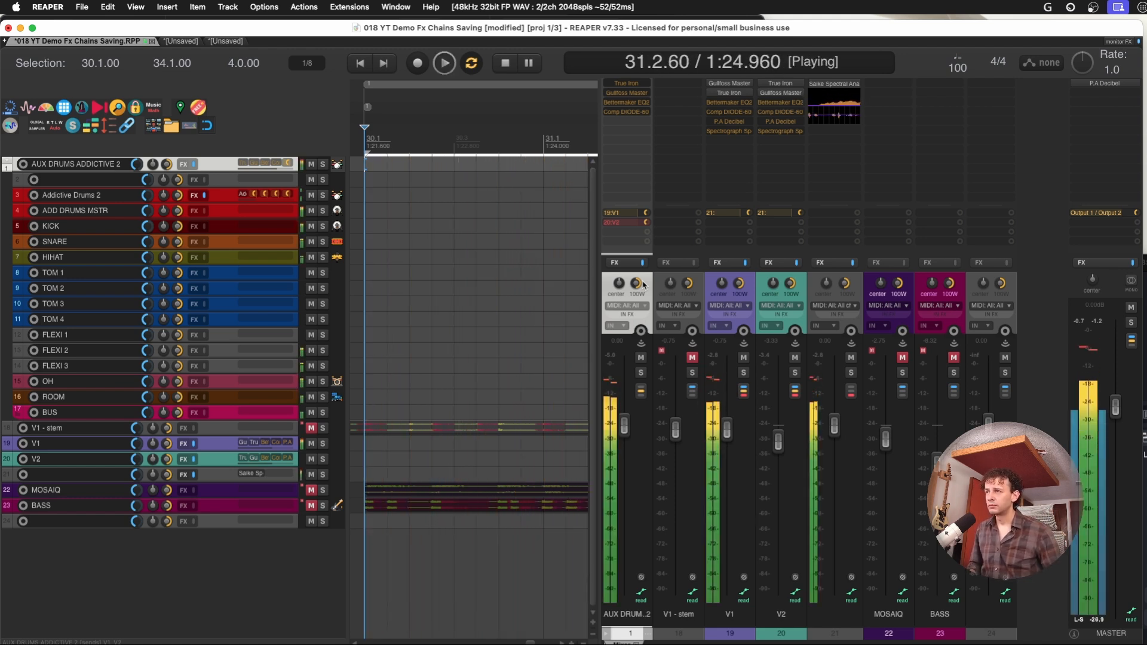
{"action": "key", "text": "space"}
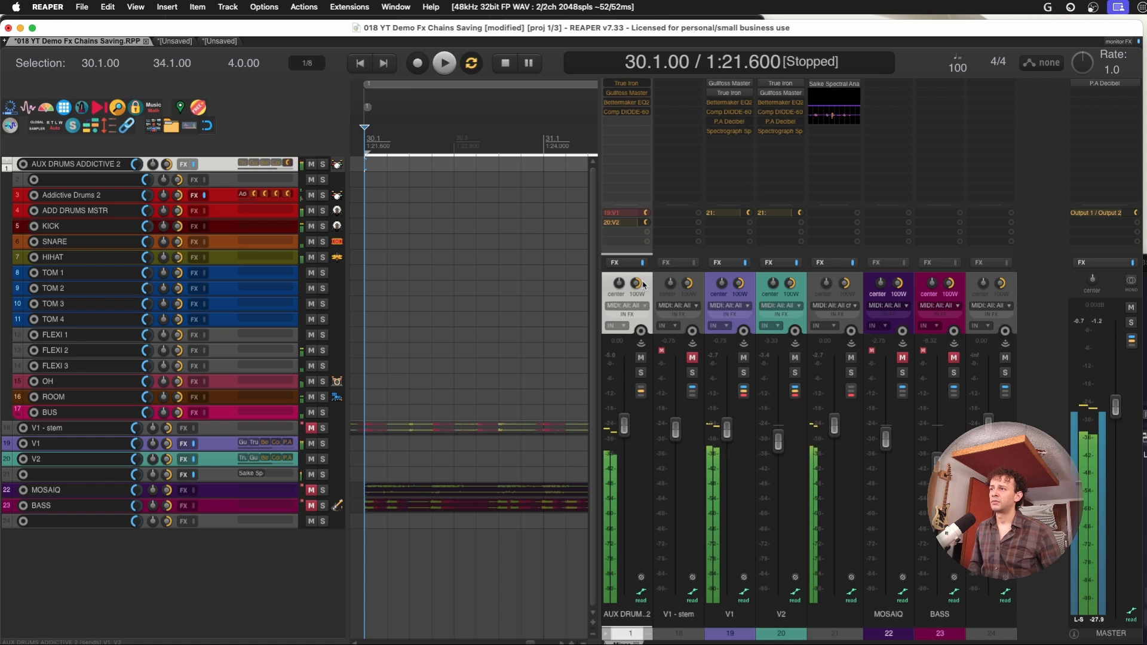
{"action": "key", "text": "space"}
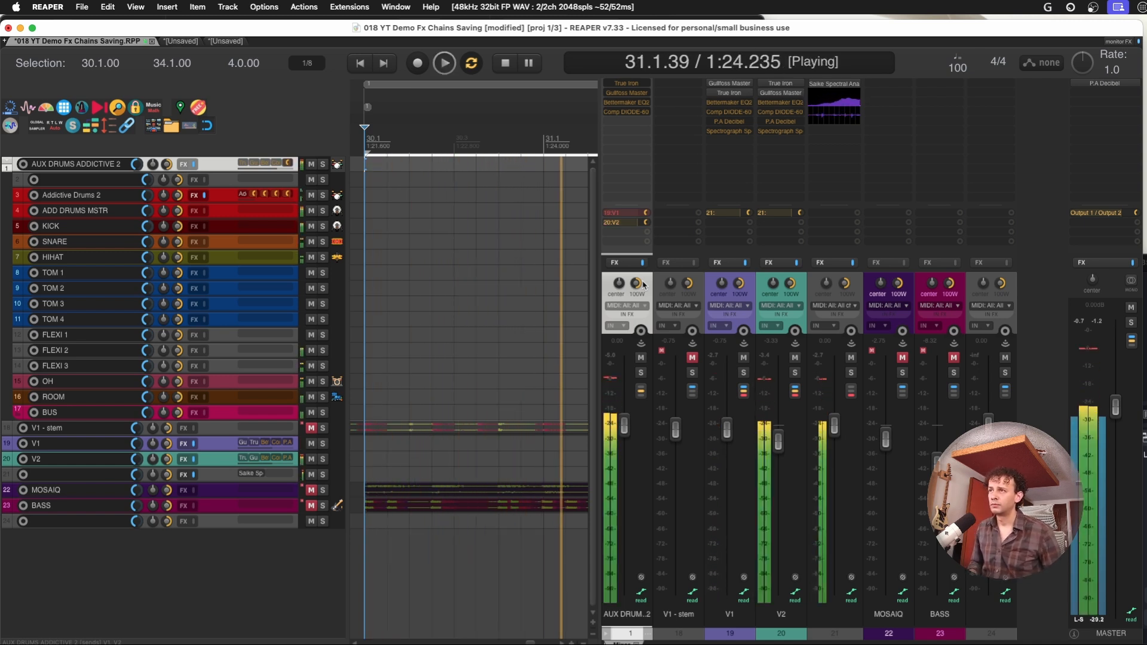
{"action": "key", "text": "space"}
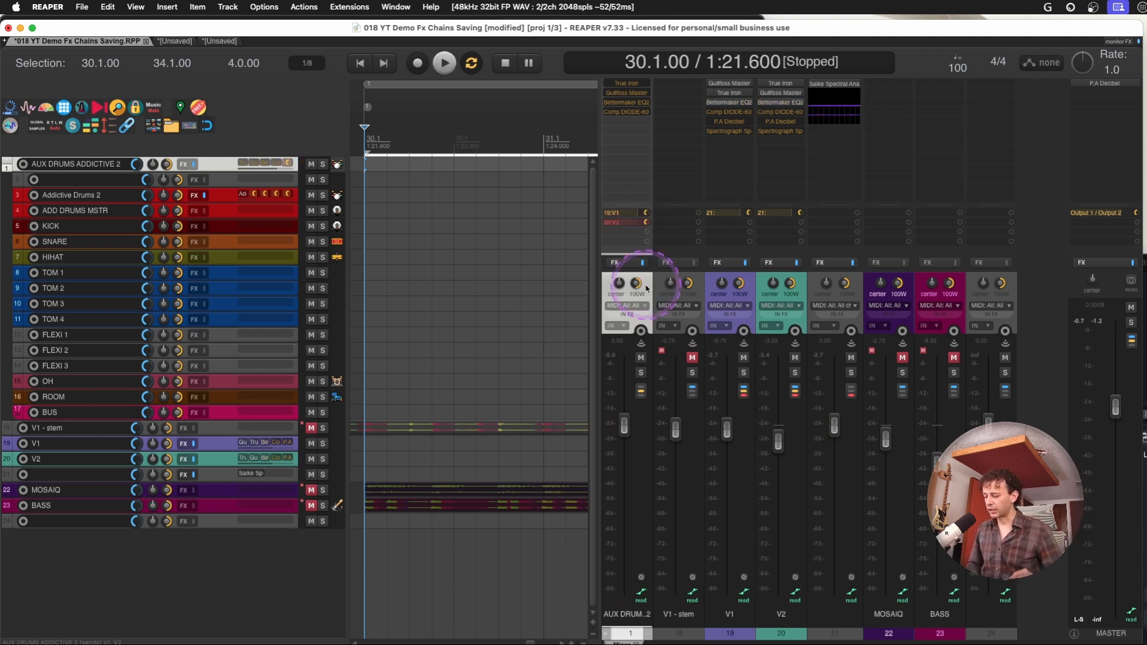
Compare V1 and V2 from 30.1.00 with Bettermaker EQ232D also enabled on both tracks
{"action": "key", "text": "space"}
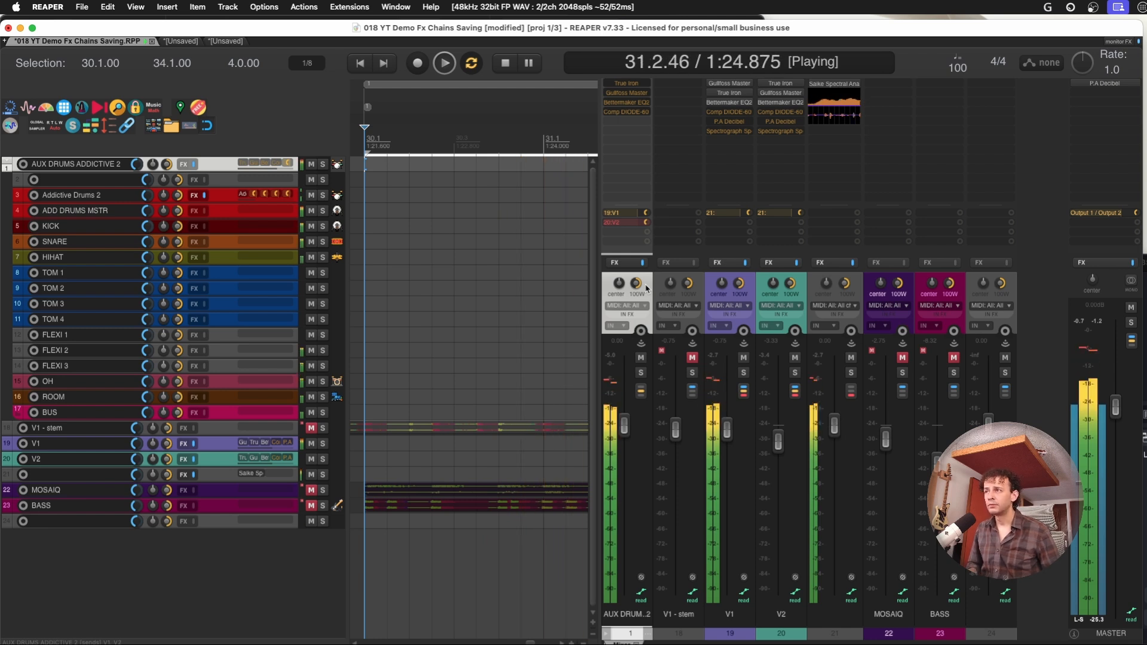
{"action": "key", "text": "space"}
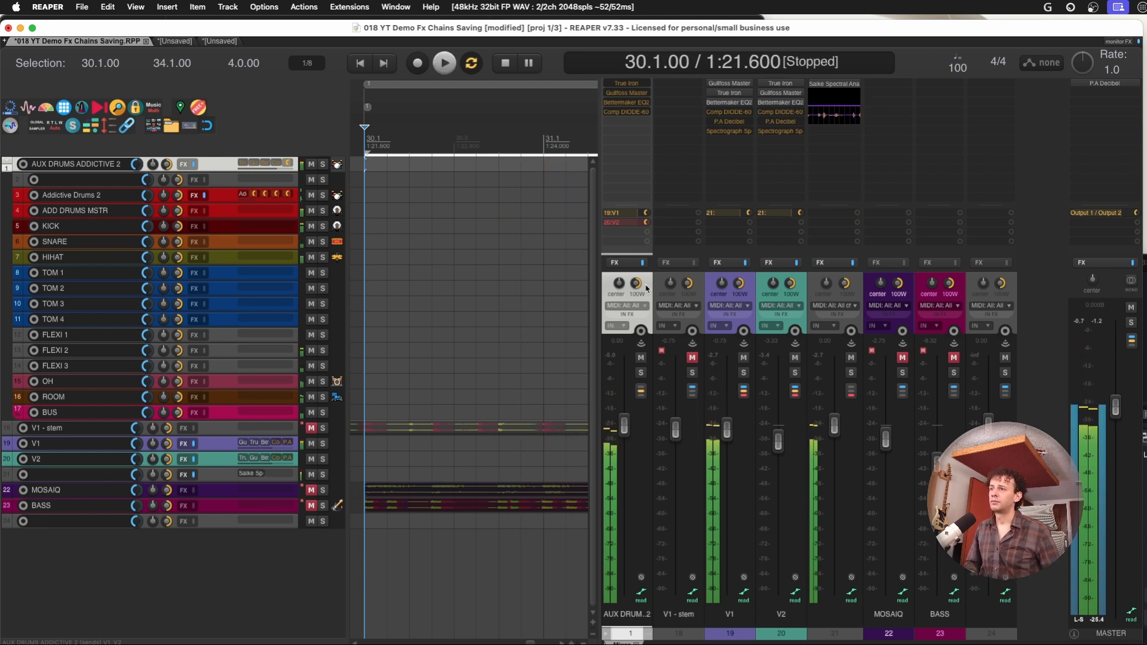
{"action": "key", "text": "space"}
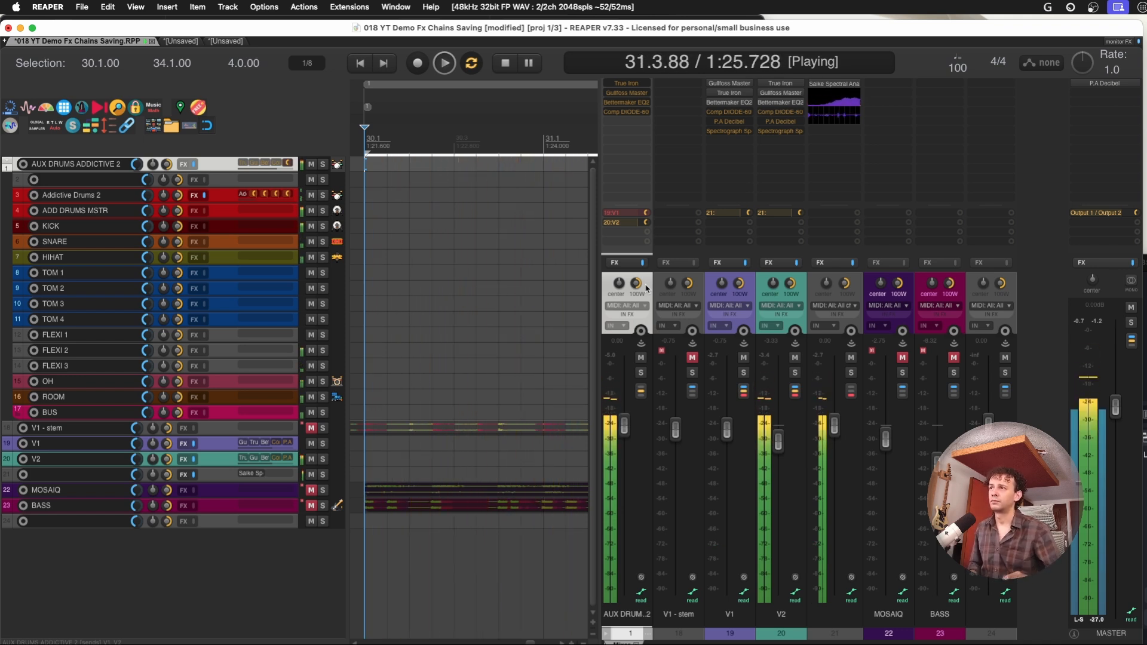
{"action": "key", "text": "space"}
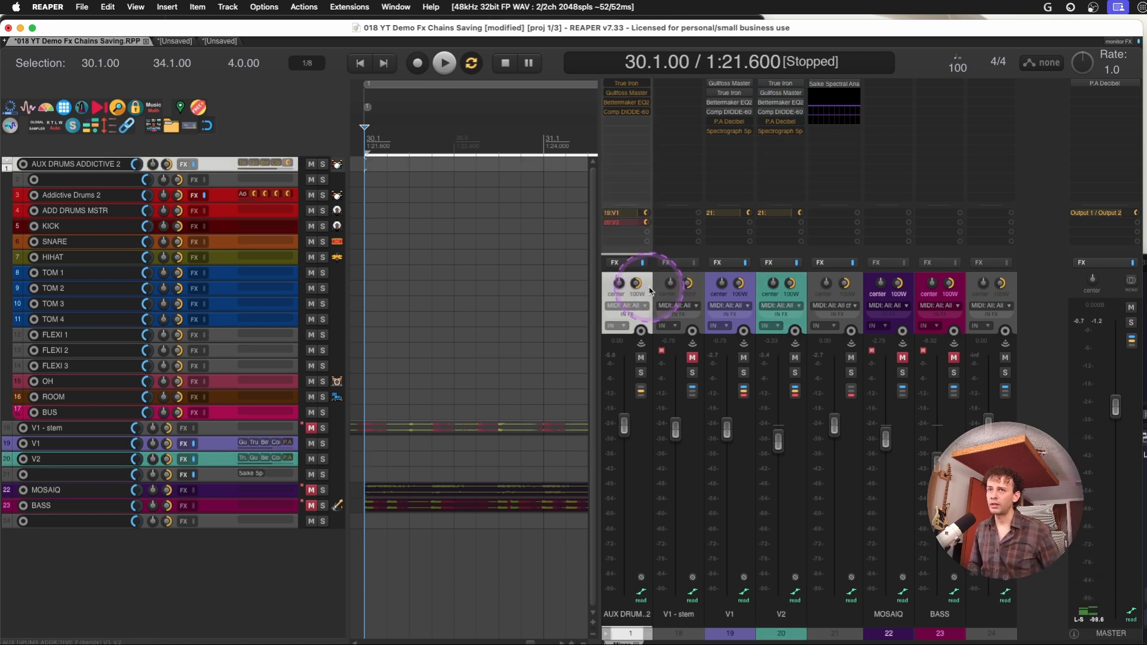
Compare V1 and V2 from 30.1.00 with Comp DIODE-609 also enabled on both tracks
{"action": "key", "text": "space"}
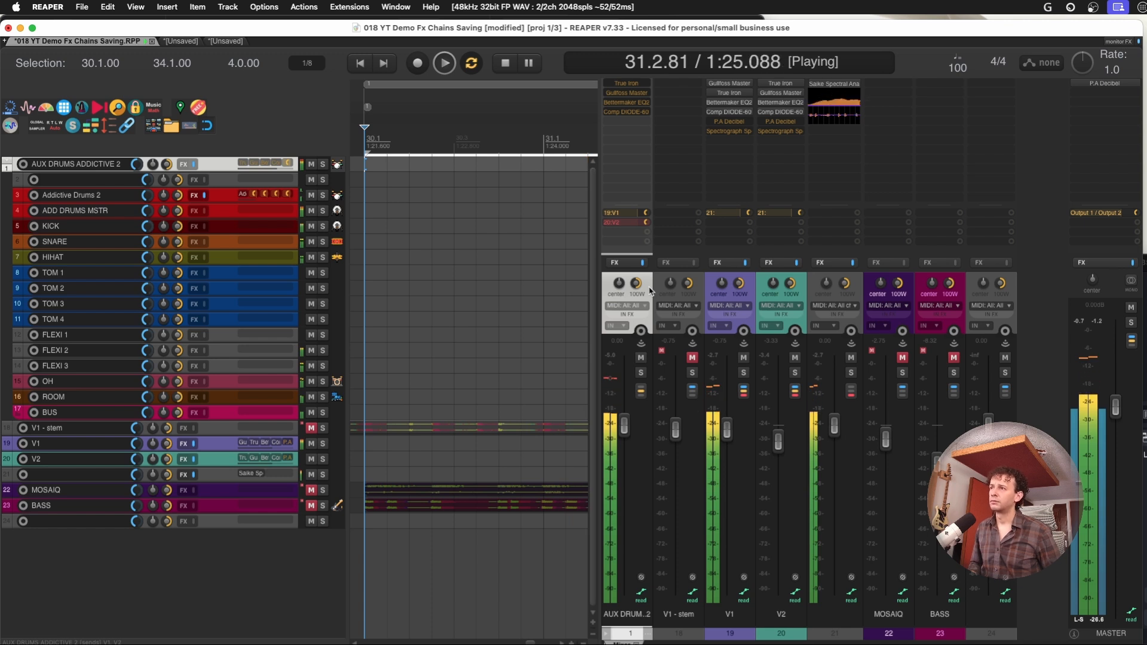
{"action": "key", "text": "space"}
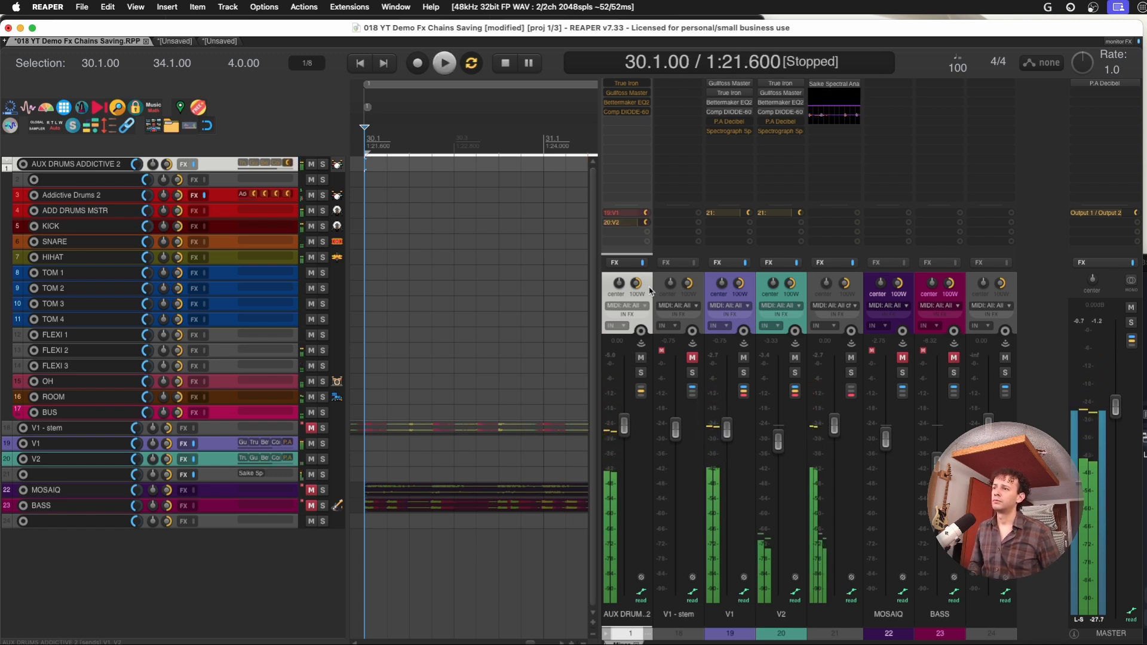
{"action": "key", "text": "space"}
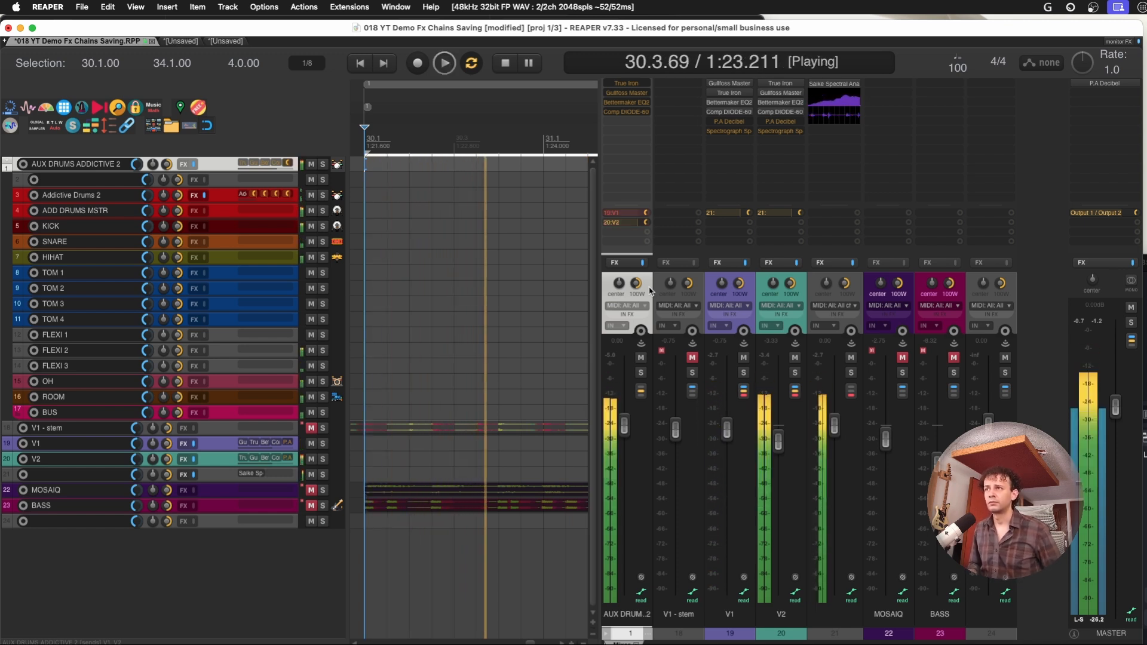
{"action": "key", "text": "space"}
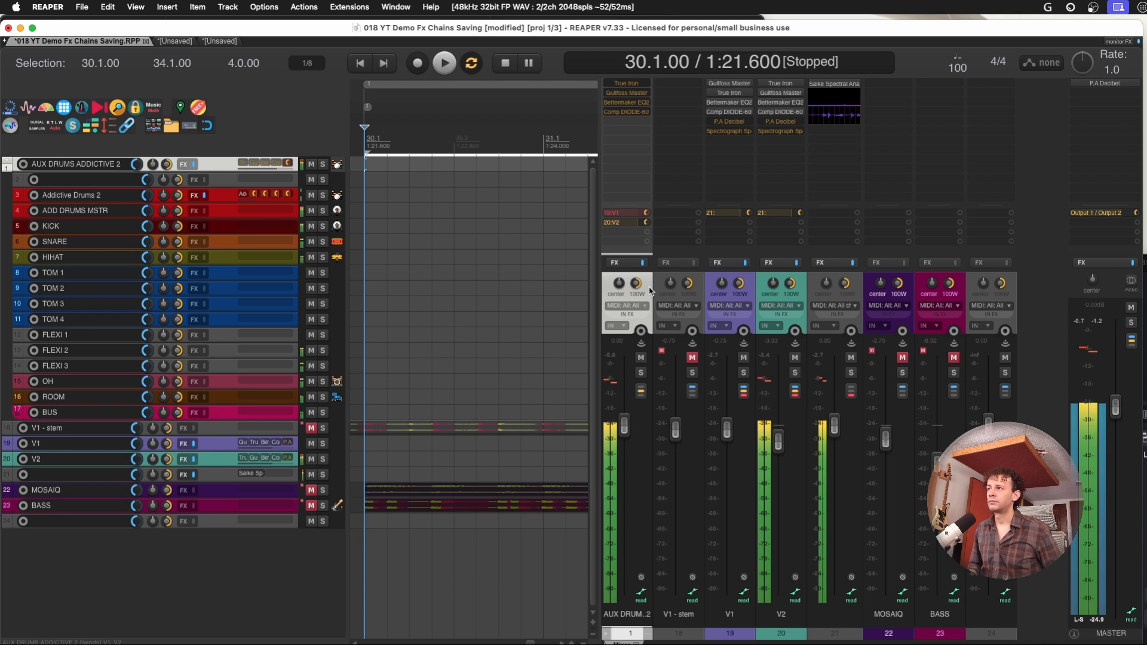
{"action": "key", "text": "space"}
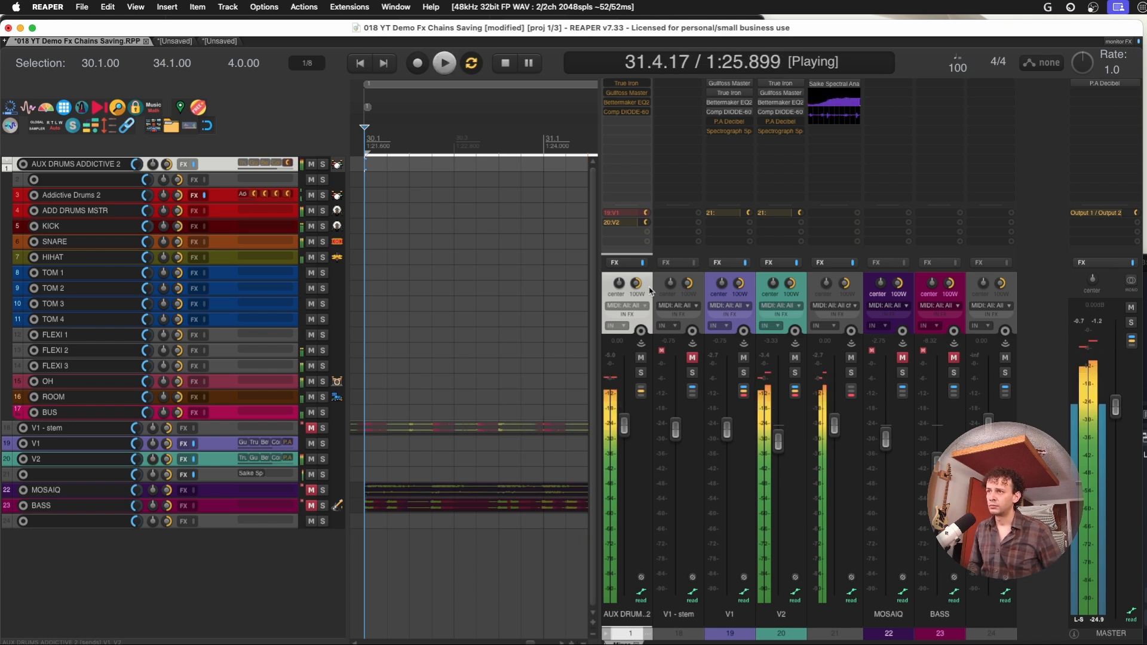
{"action": "key", "text": "space"}
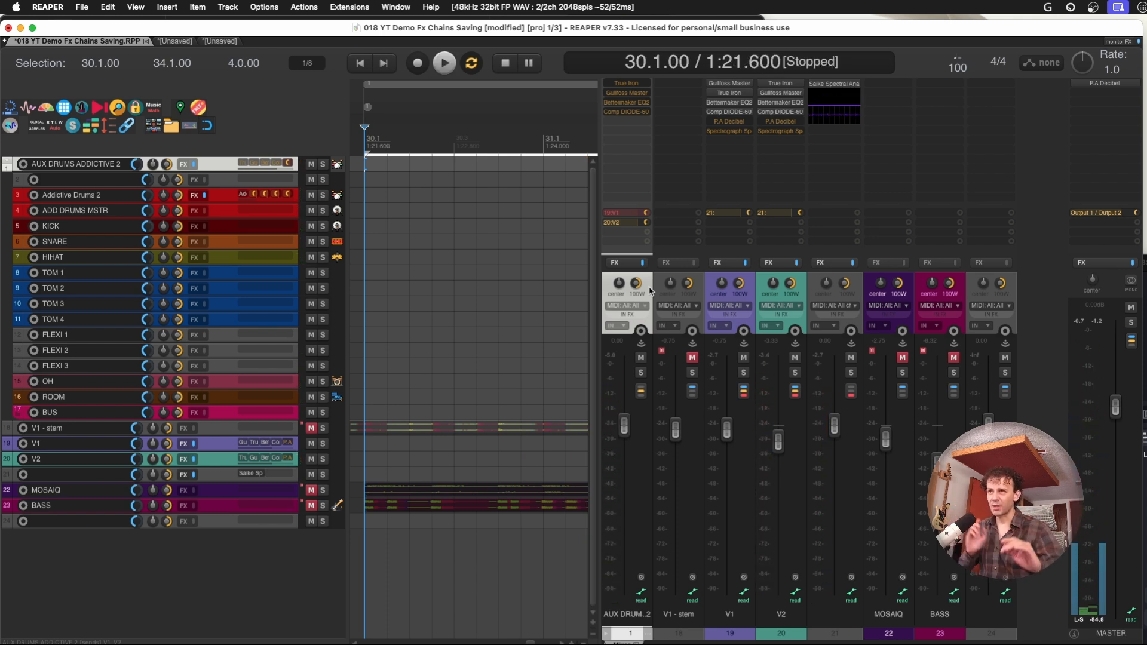
Unmute the MOSAIQ and BASS tracks and play V1 with the music from 30.1.00 with repeat off
{"action": "left_click", "coordinate": [905, 285]}
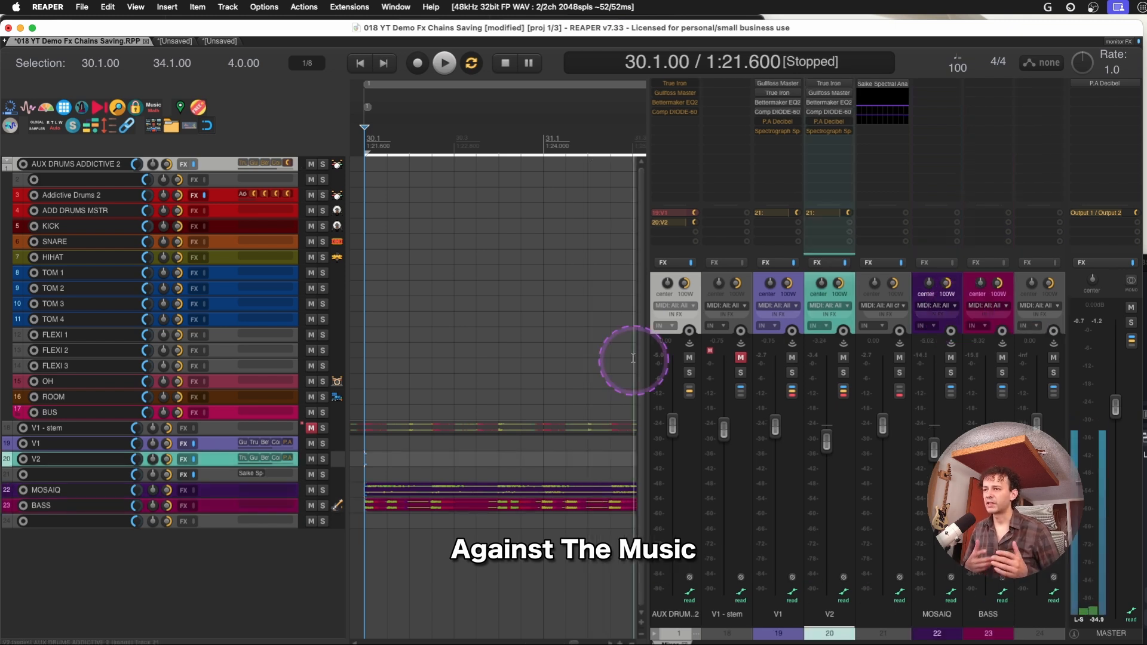
{"action": "left_click", "coordinate": [691, 283]}
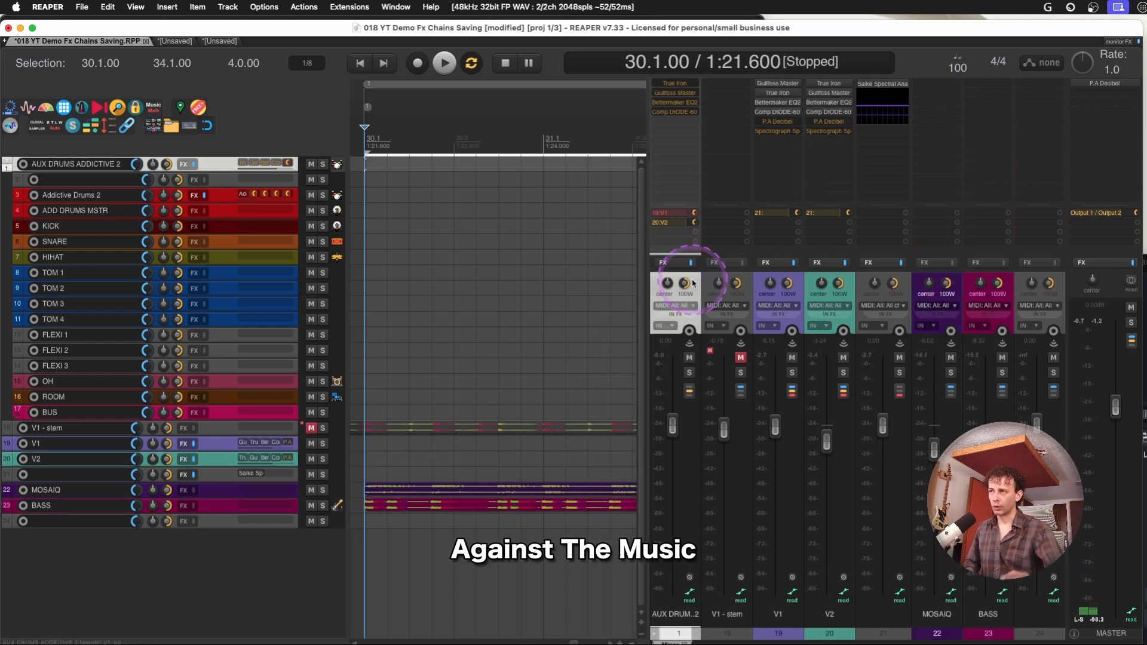
{"action": "key", "text": "space"}
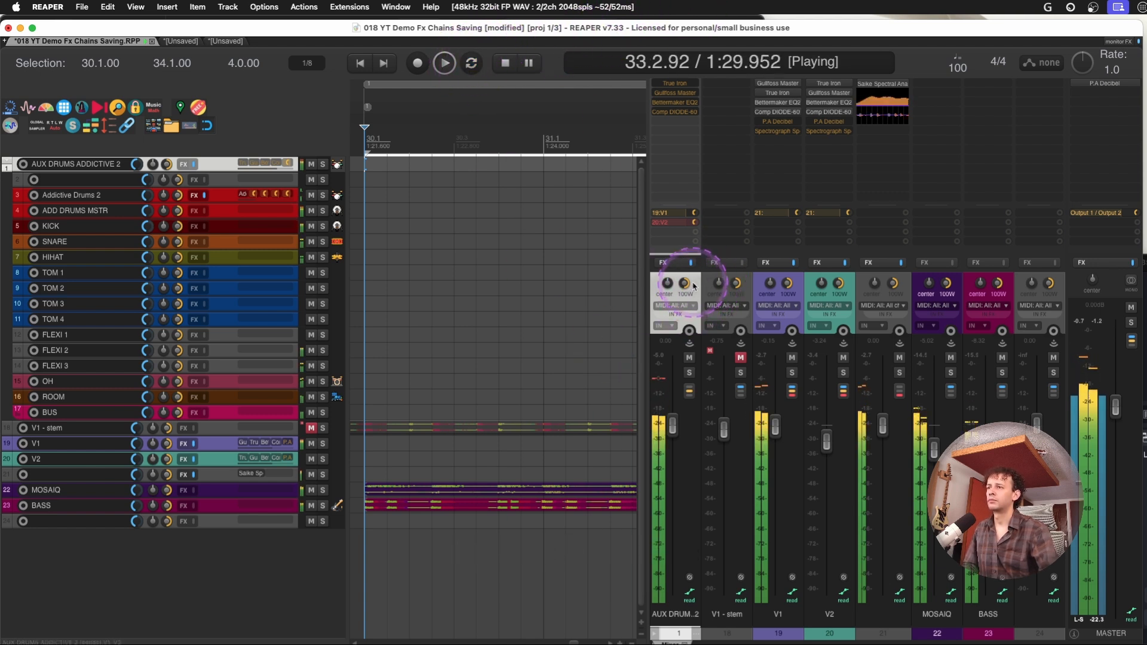
{"action": "key", "text": "space"}
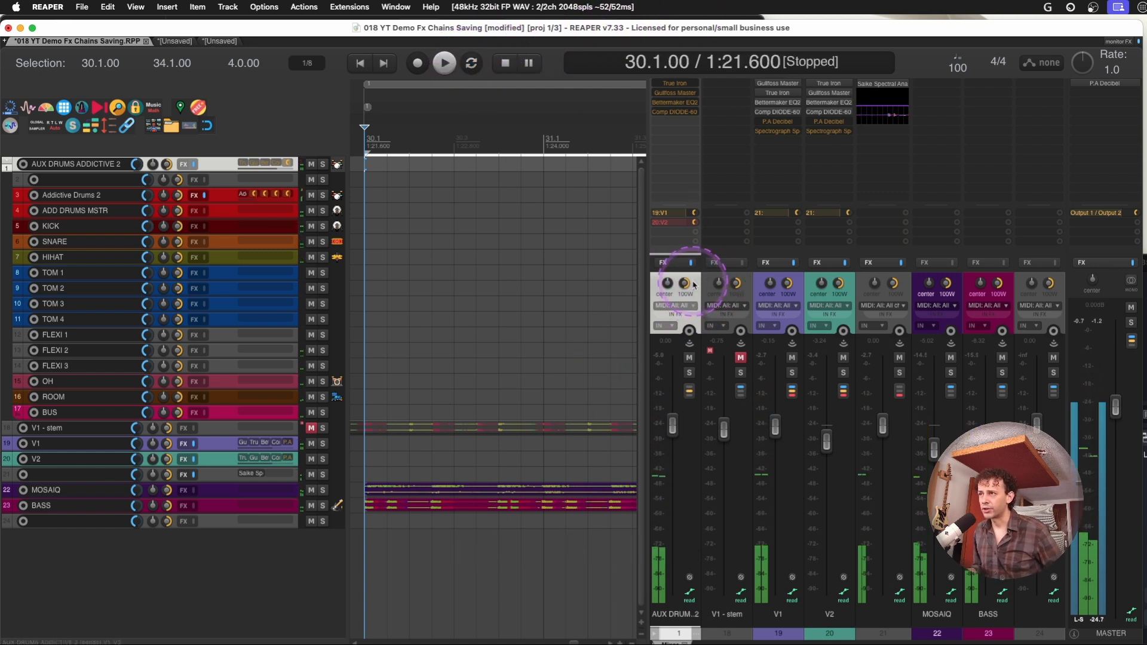
Play V2 in place of V1 together with the MOSAIQ and BASS music from 30.1.00, and stop playback
{"action": "key", "text": "space"}
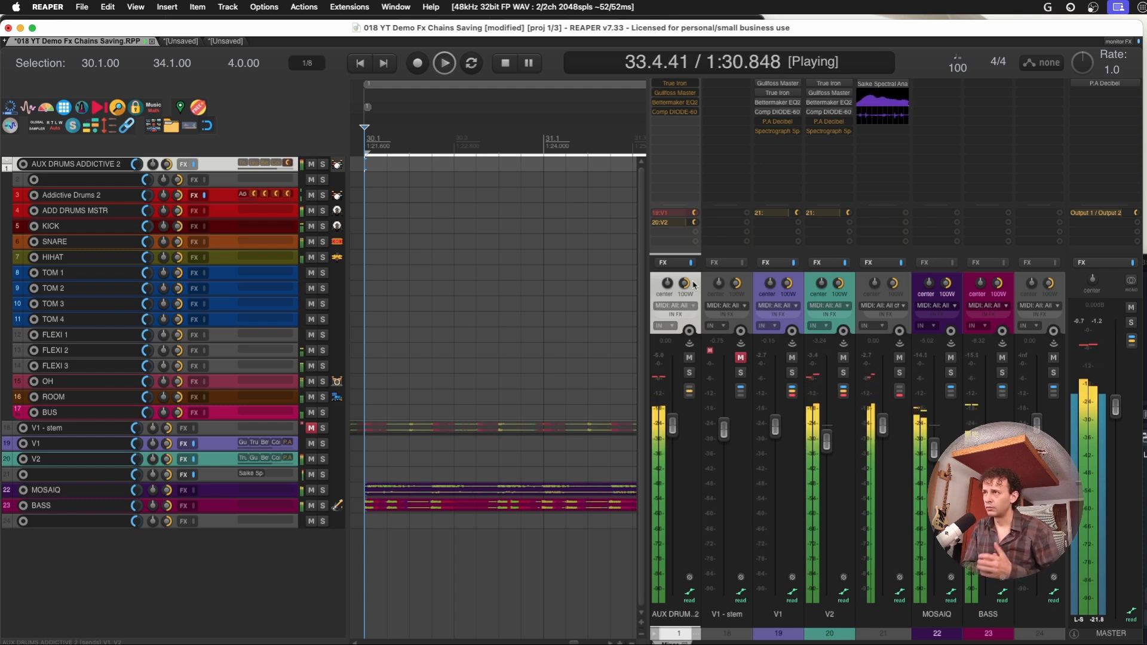
{"action": "key", "text": "space"}
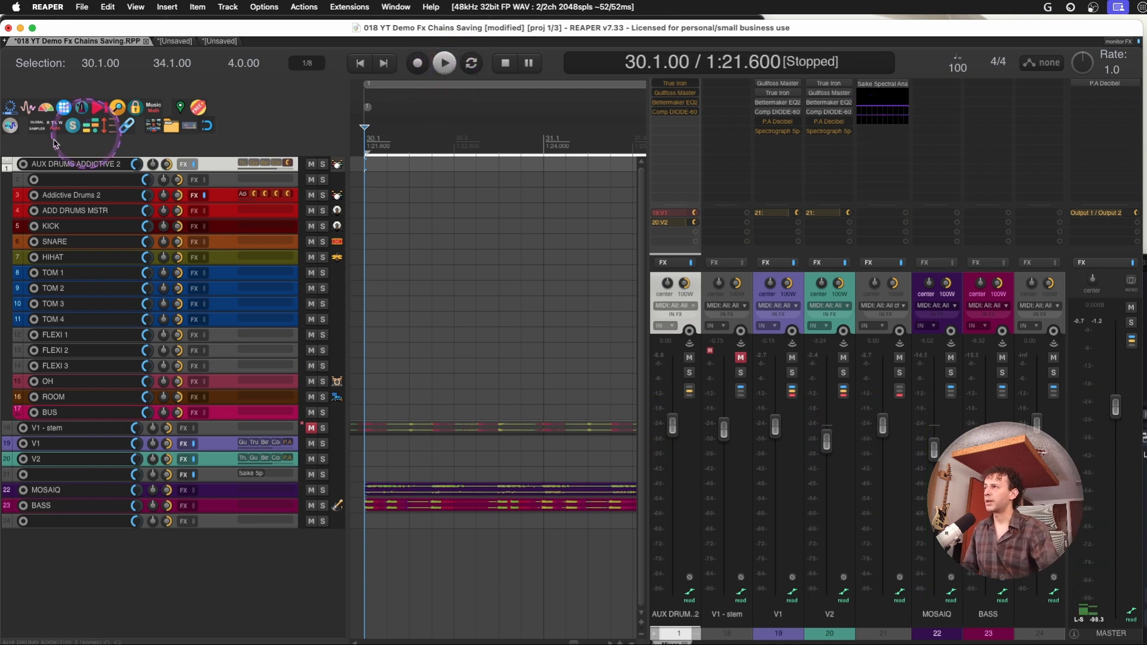
Look up "stop play loop" in the action list and examine Transport: Toggle stop playback at end of loop if repeat is disabled
{"action": "left_click", "coordinate": [117, 108]}
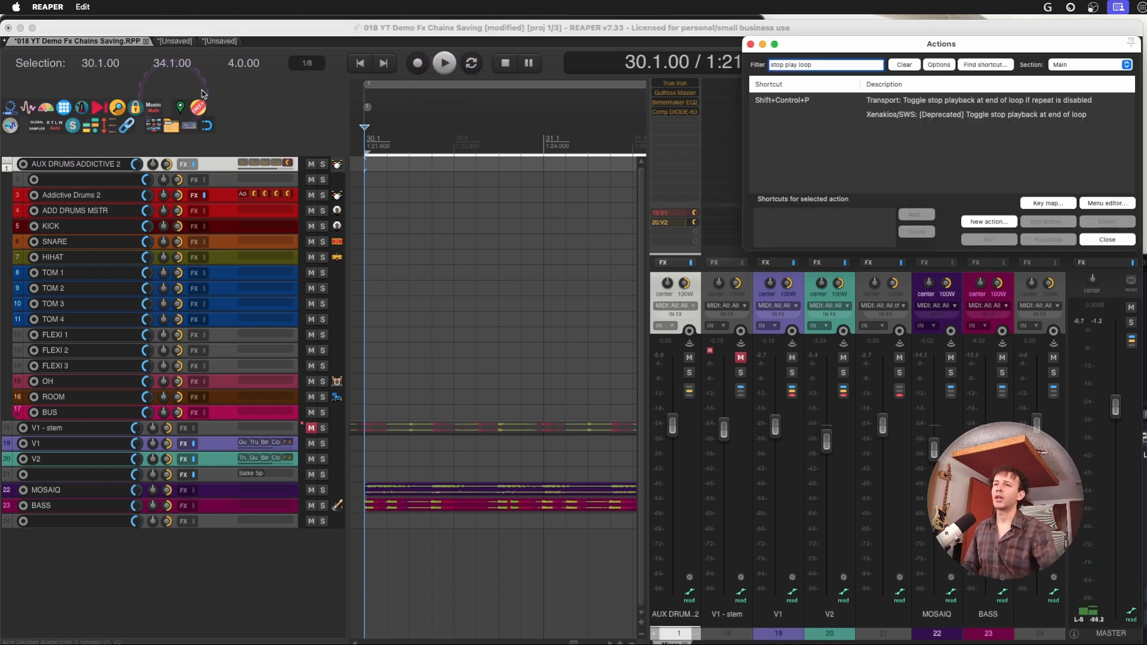
{"action": "left_click", "coordinate": [914, 100]}
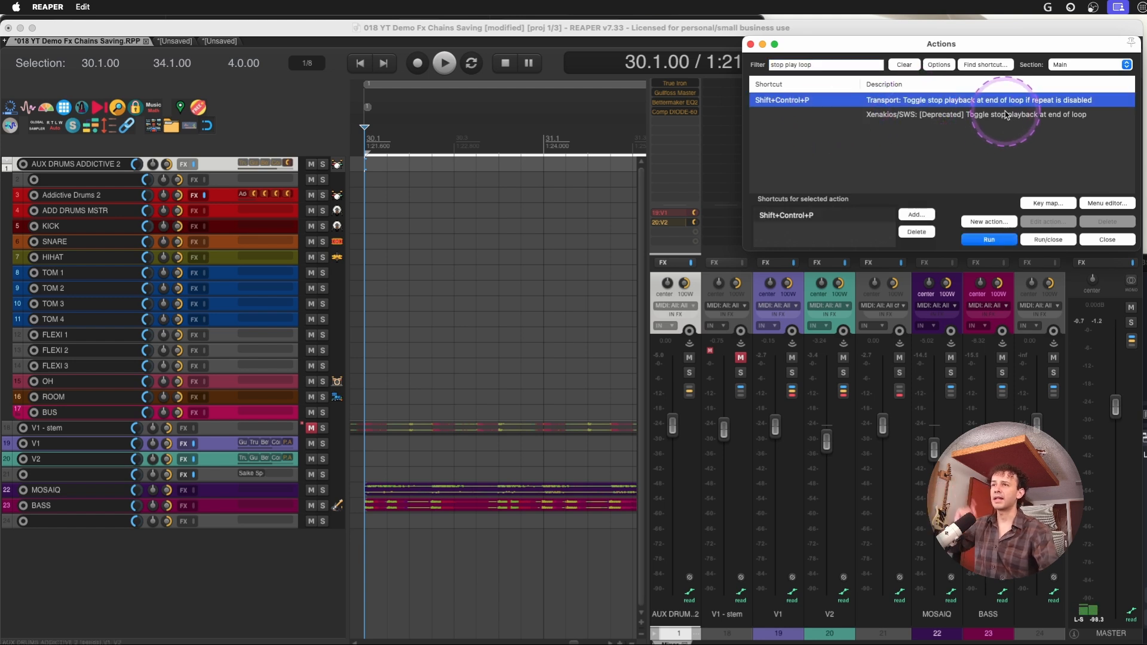
{"action": "right_click", "coordinate": [1021, 102]}
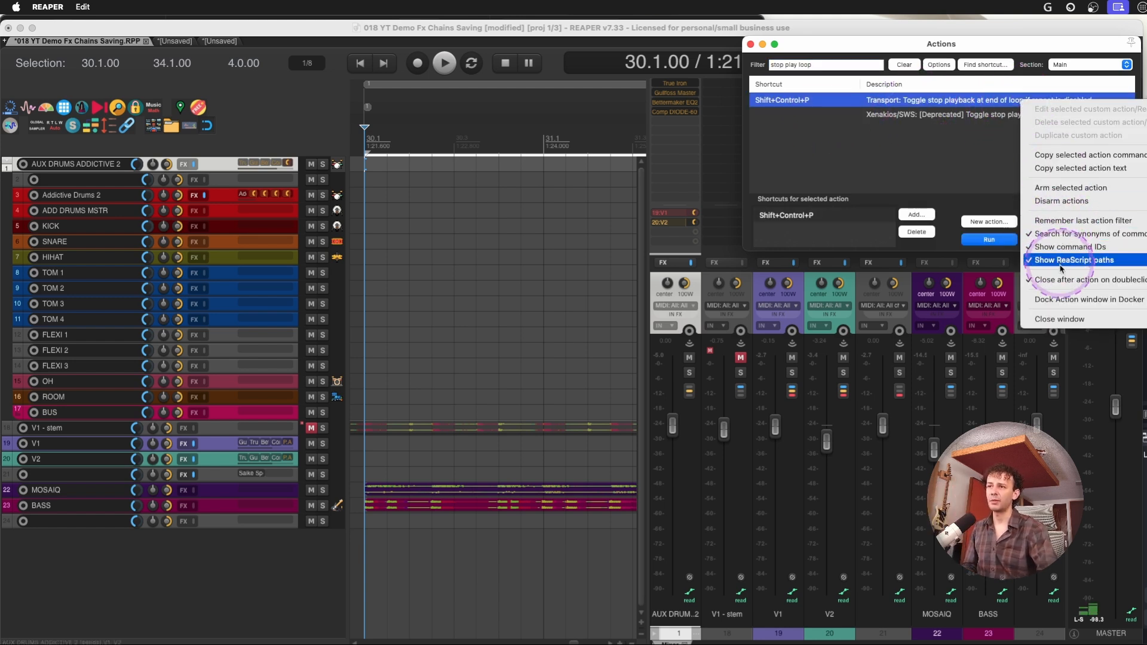
{"action": "key", "text": "Escape"}
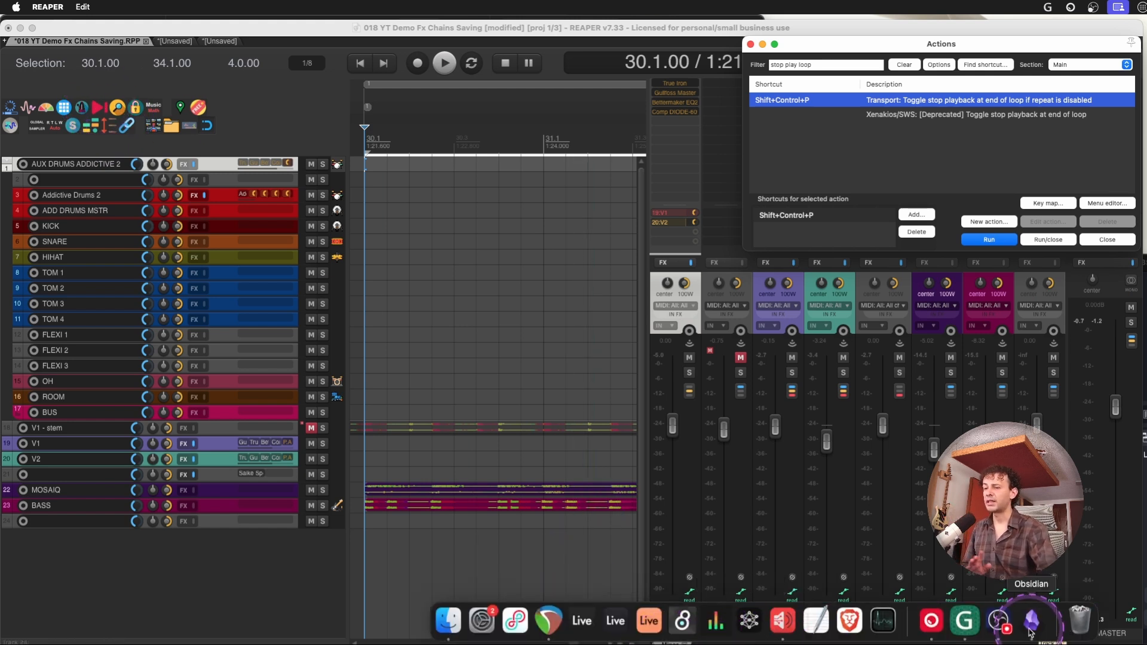
{"action": "left_click", "coordinate": [1030, 621]}
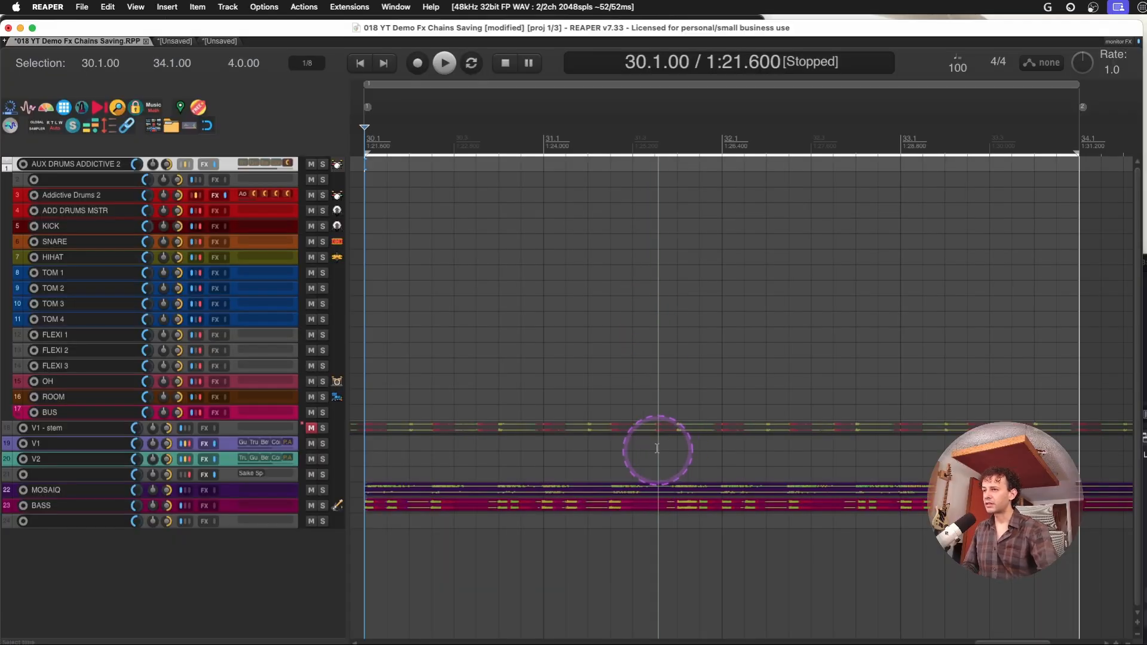
Examine the Normalize Media Items settings for the frozen music items, and leave them without applying a change
{"action": "scroll", "coordinate": [657, 448], "scroll_direction": "down", "scroll_amount": 3}
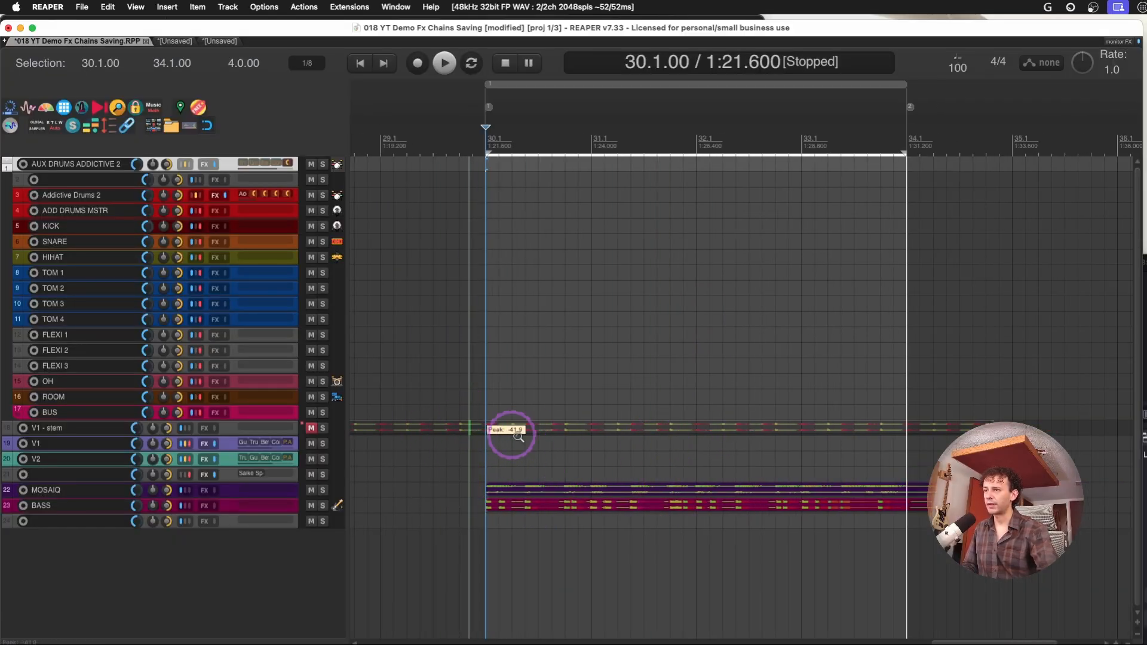
{"action": "left_click_drag", "start_coordinate": [469, 420], "coordinate": [967, 497]}
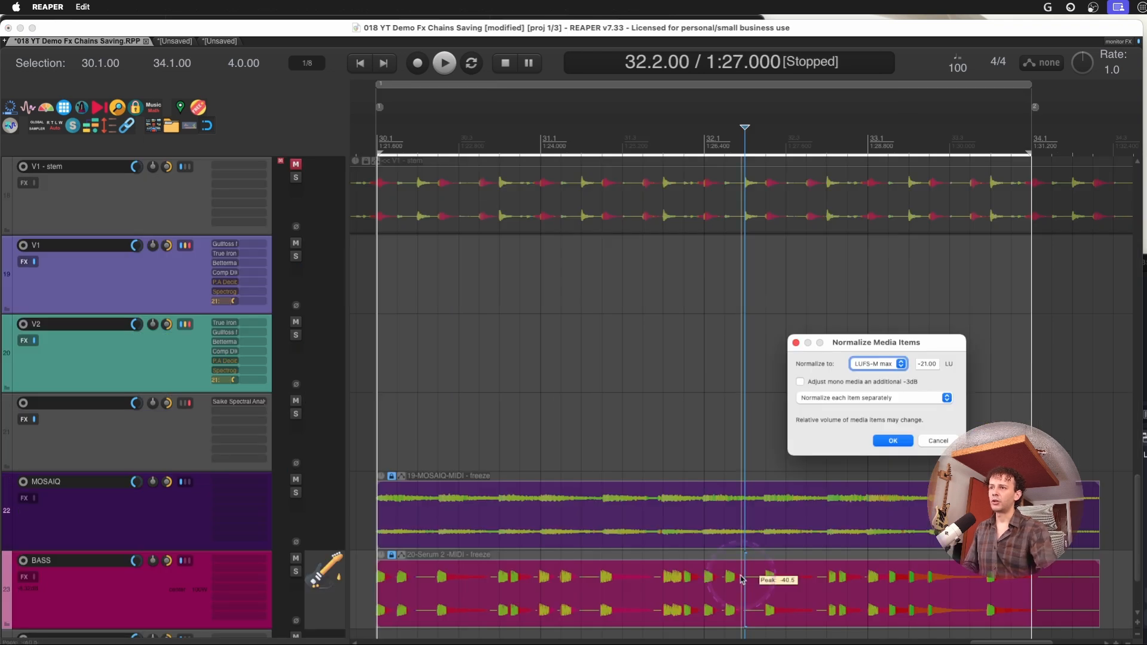
{"action": "left_click", "coordinate": [842, 377]}
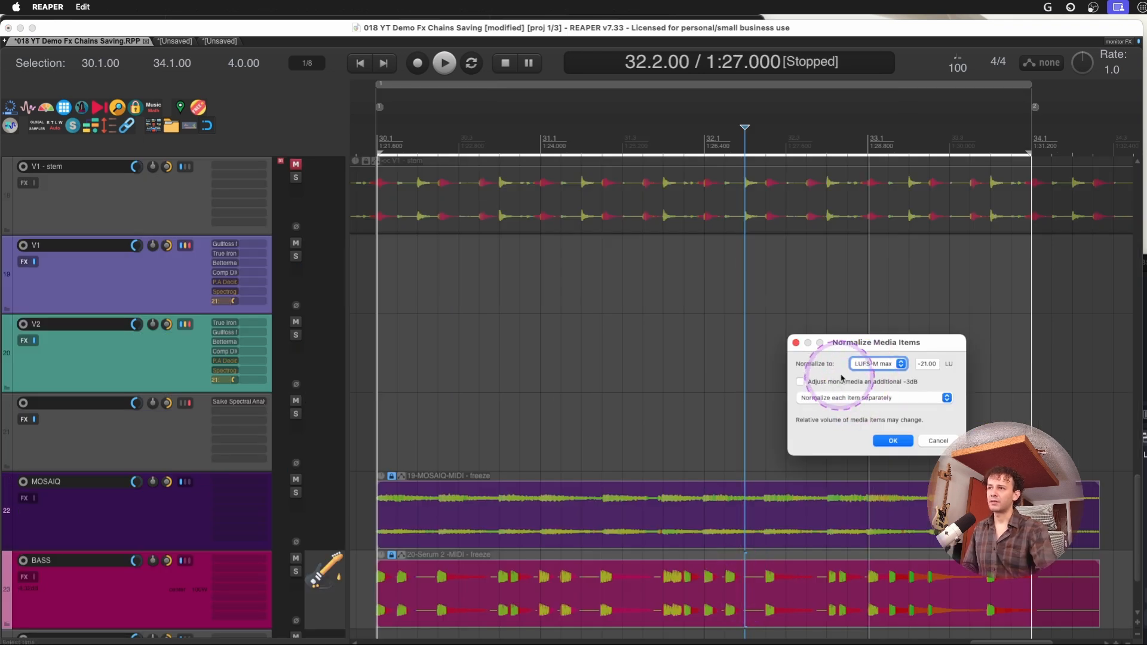
{"action": "left_click", "coordinate": [936, 441]}
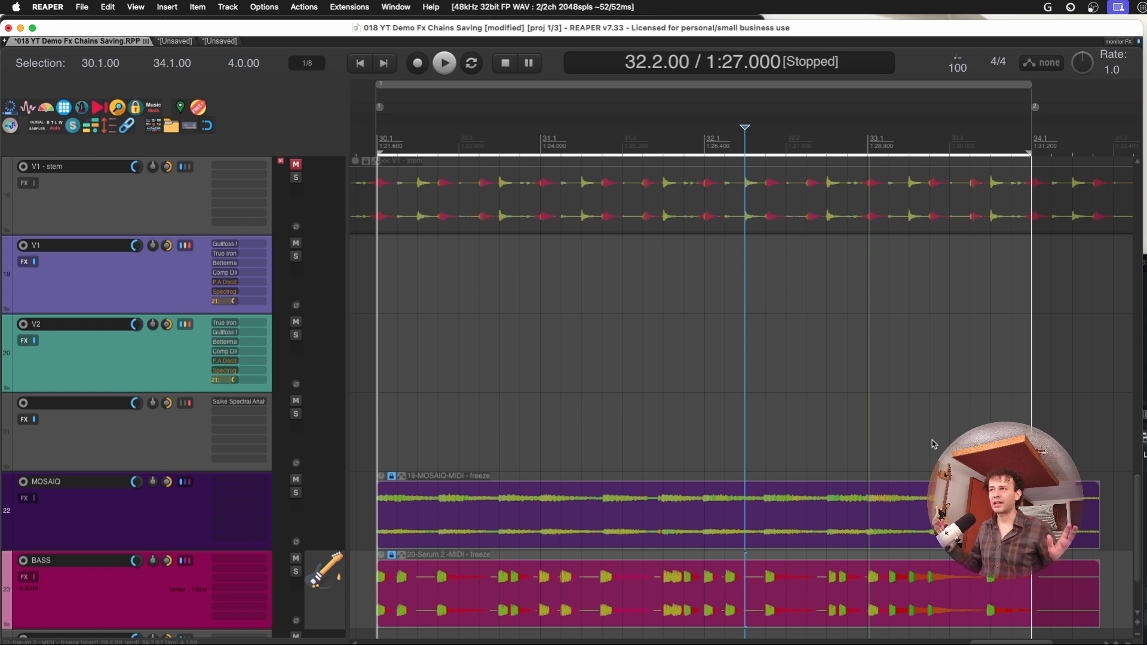
{"action": "key", "text": "z"}
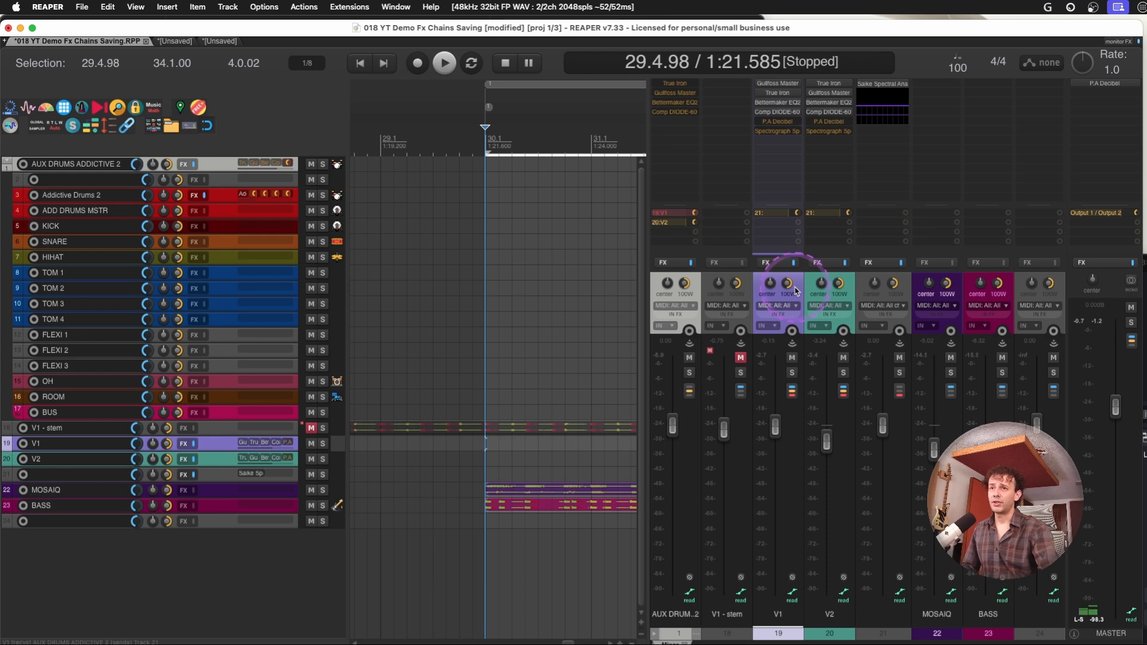
Save the V1 track's plug-ins as an FX chain named Untitled in the Bus folder
{"action": "left_click", "coordinate": [766, 264]}
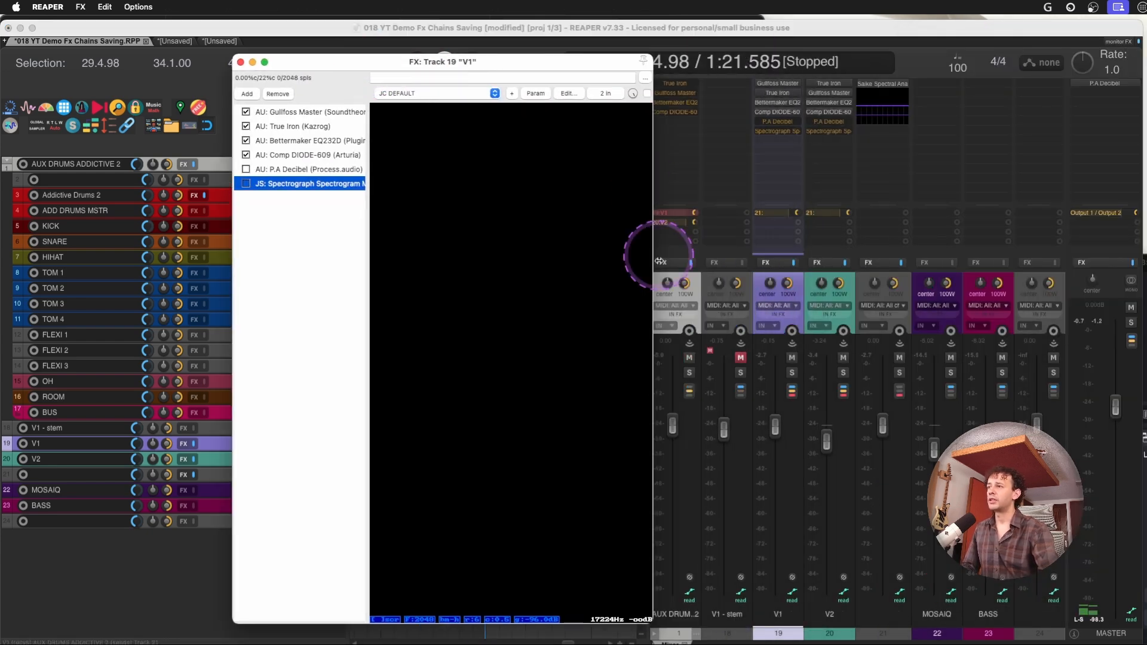
{"action": "left_click", "coordinate": [272, 111]}
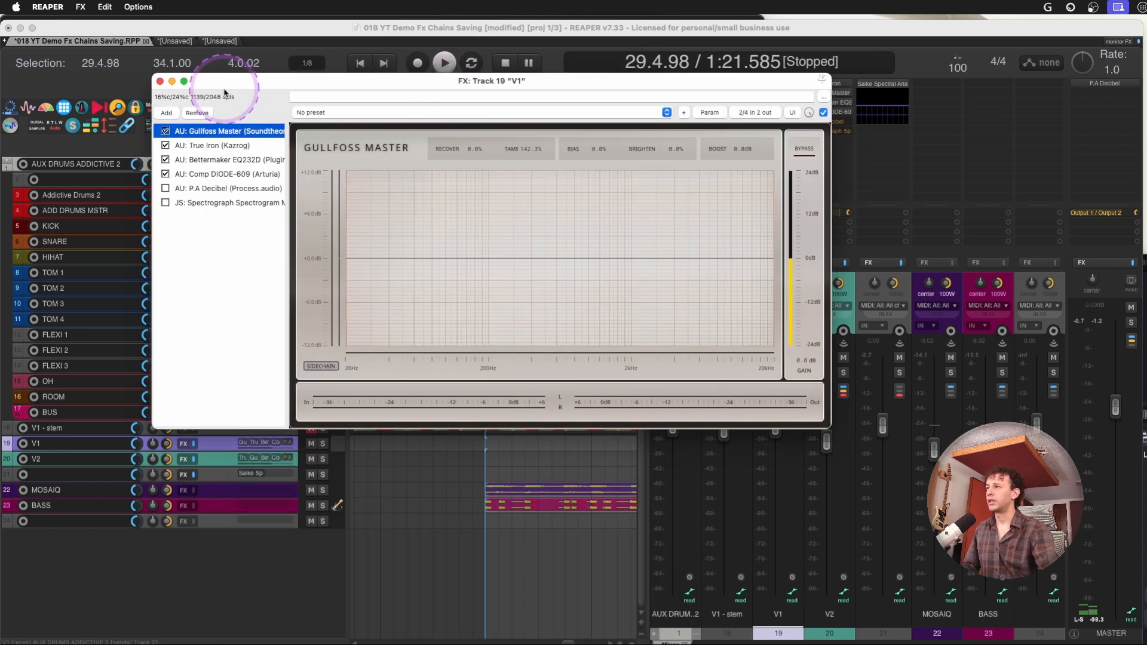
{"action": "left_click", "coordinate": [80, 6]}
{"action": "left_click", "coordinate": [374, 80]}
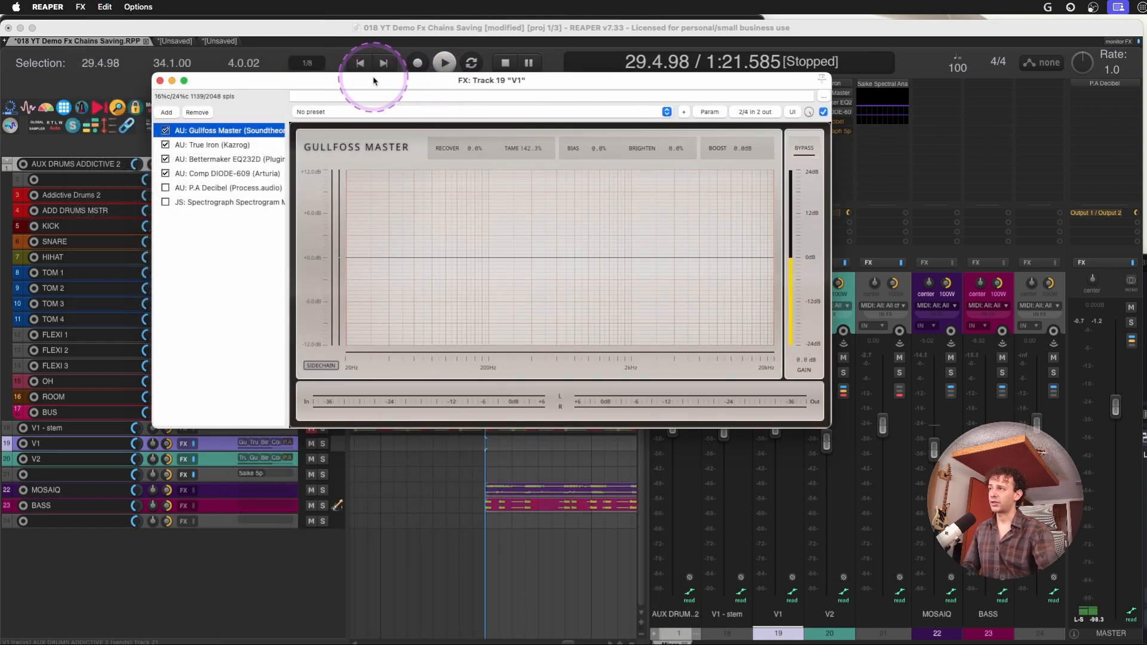
{"action": "key", "text": "super+s"}
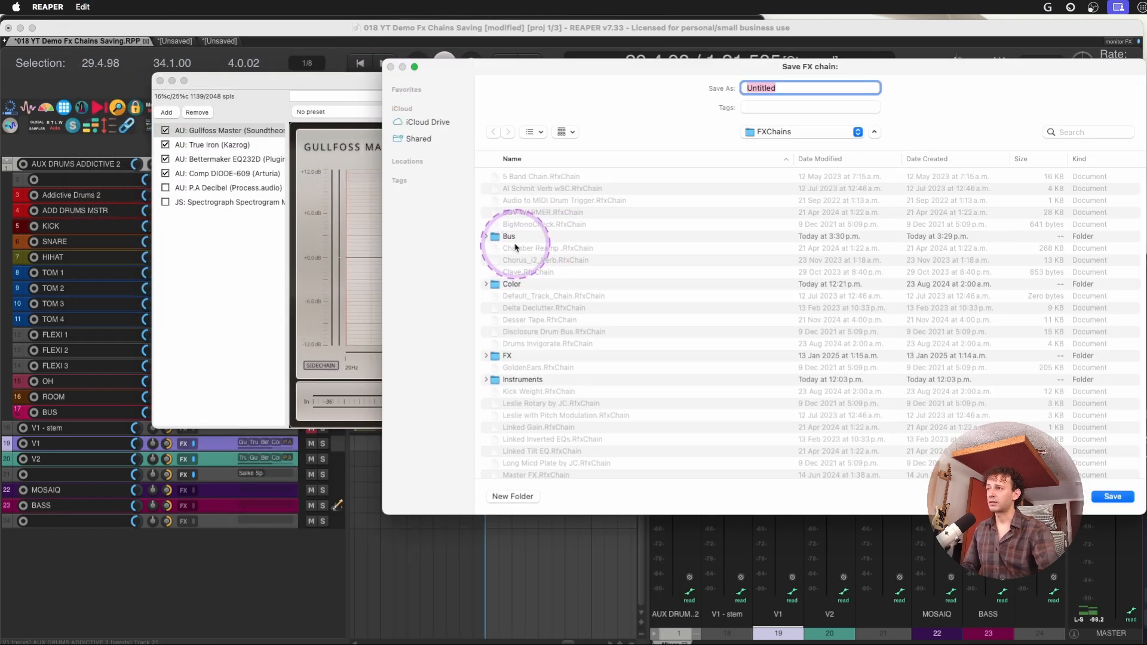
{"action": "left_click", "coordinate": [509, 237]}
{"action": "double_click", "coordinate": [510, 238]}
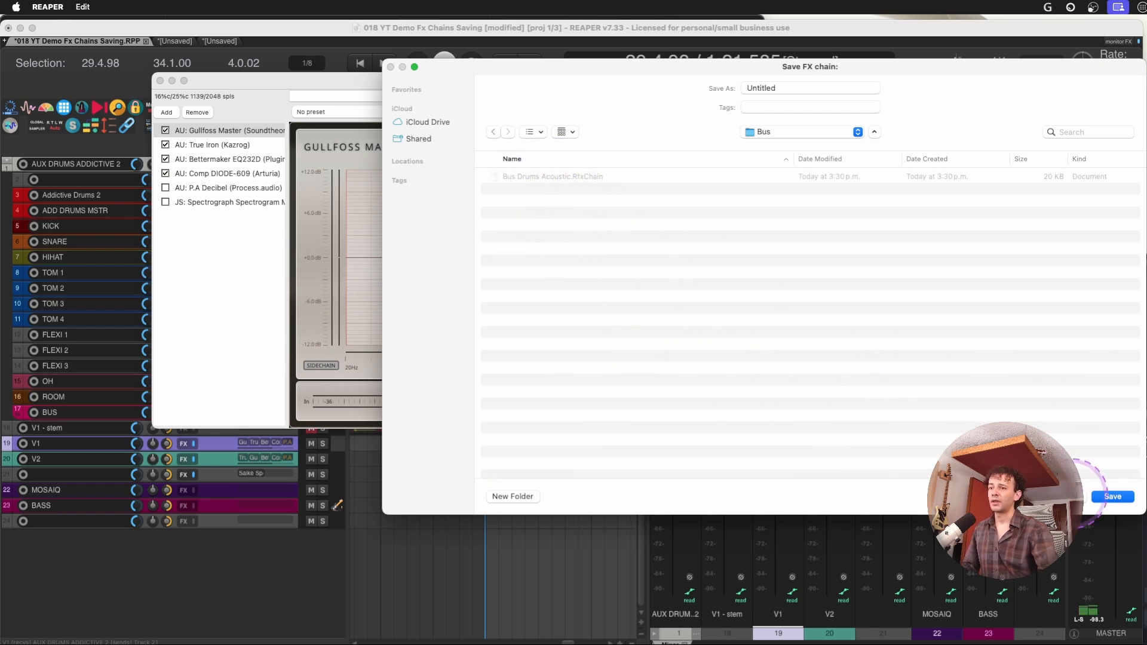
{"action": "left_click", "coordinate": [1112, 497]}
Bypass Comp DIODE-609, Bettermaker EQ232D, True Iron and Gullfoss Master on V1, and re-enable all four
{"action": "left_click", "coordinate": [166, 173]}
{"action": "left_click", "coordinate": [166, 158]}
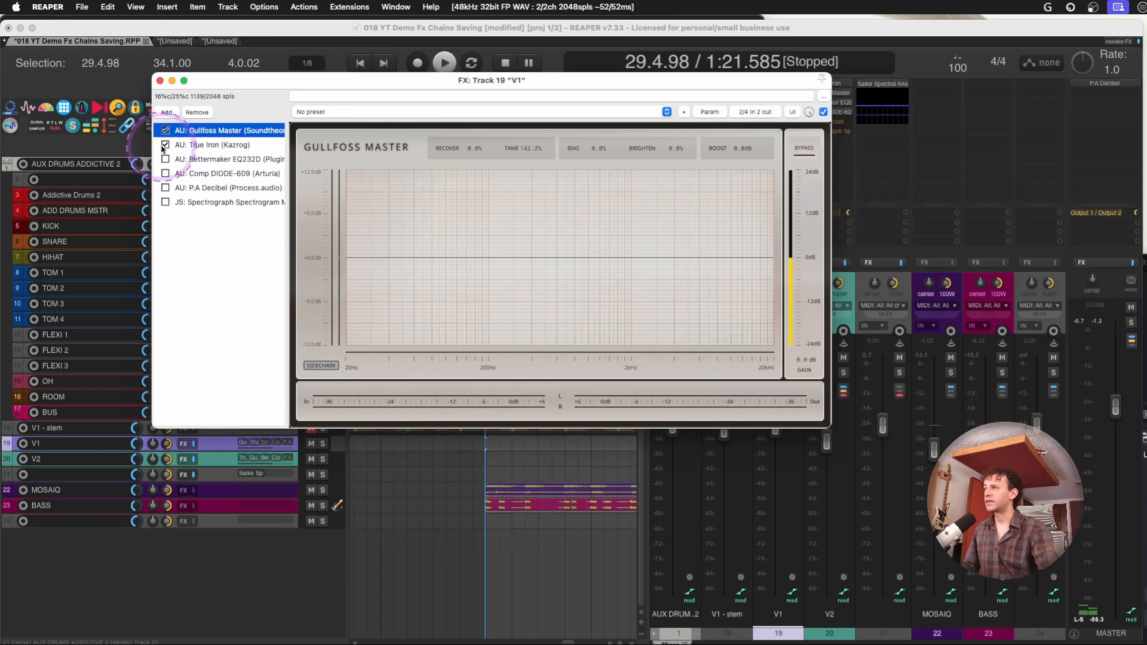
{"action": "left_click", "coordinate": [166, 144]}
{"action": "left_click", "coordinate": [165, 130]}
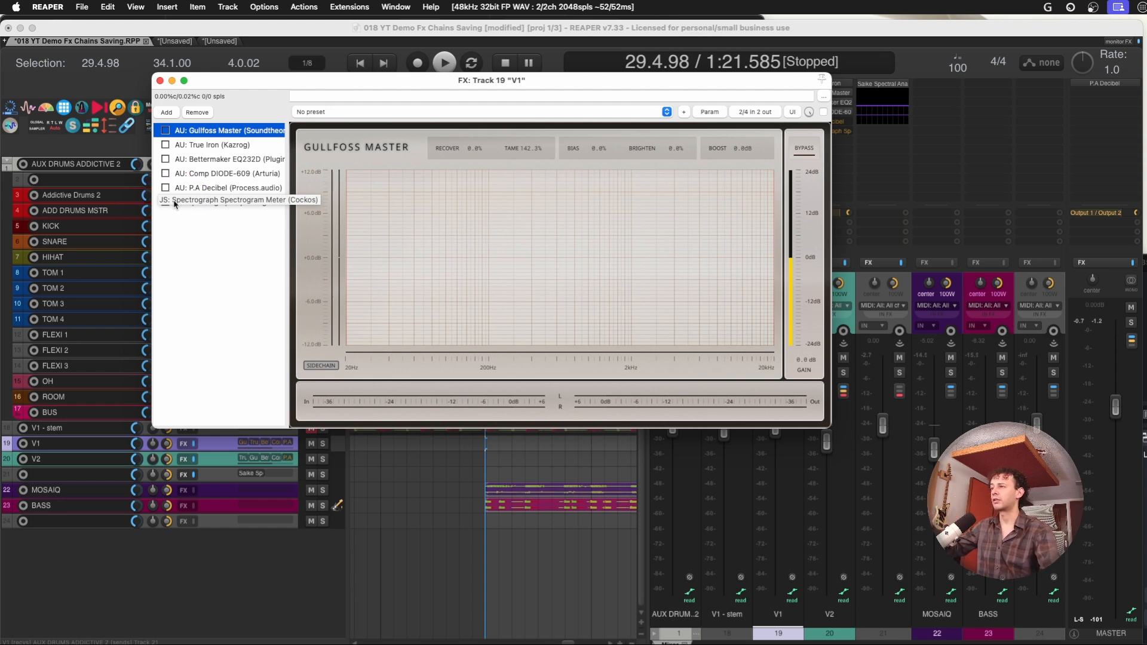
{"action": "left_click", "coordinate": [185, 238]}
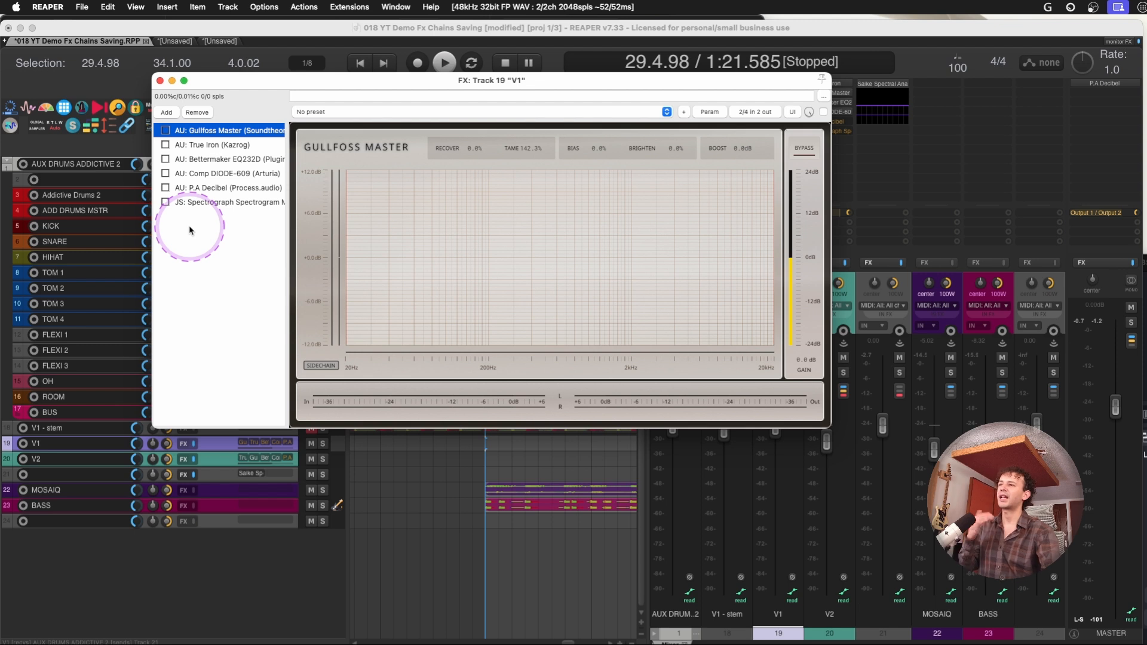
{"action": "left_click_drag", "start_coordinate": [165, 174], "coordinate": [165, 130]}
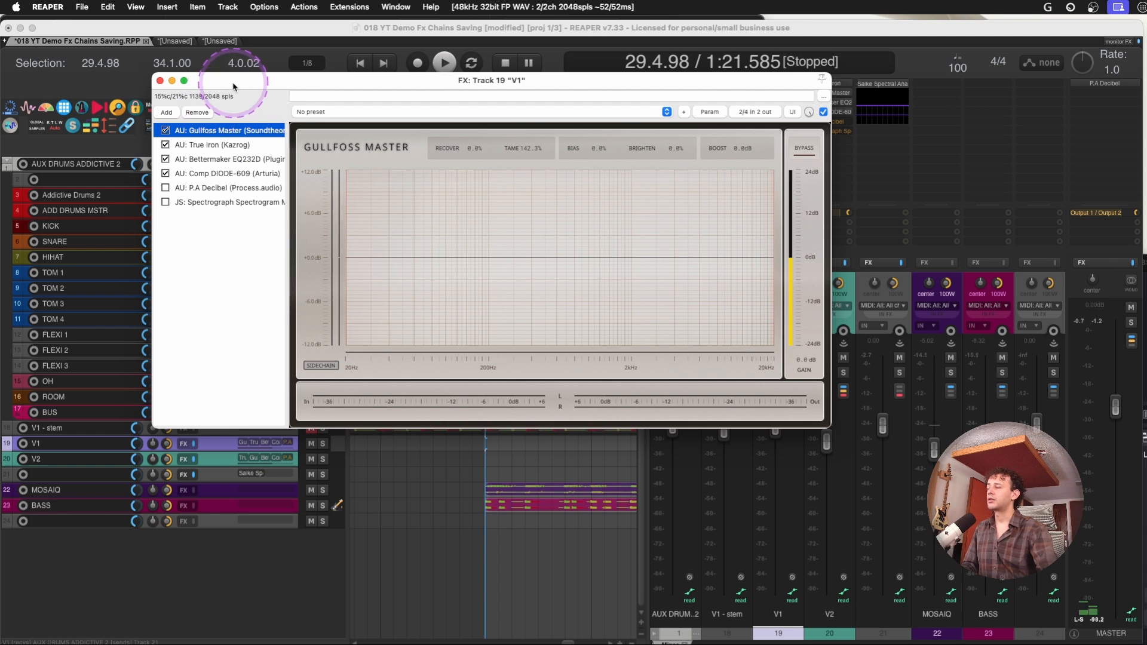
View True Iron and Gullfoss Master in the V1 chain, and examine the preset saving options for Gullfoss Master
{"action": "left_click_drag", "start_coordinate": [230, 84], "coordinate": [228, 103]}
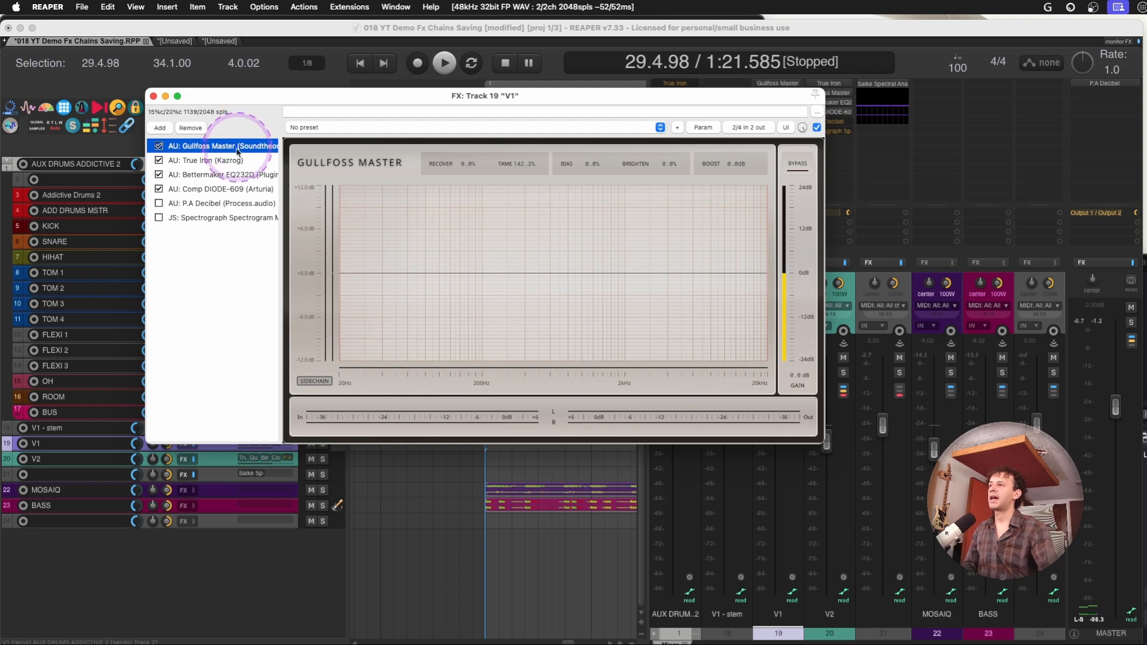
{"action": "left_click", "coordinate": [210, 159]}
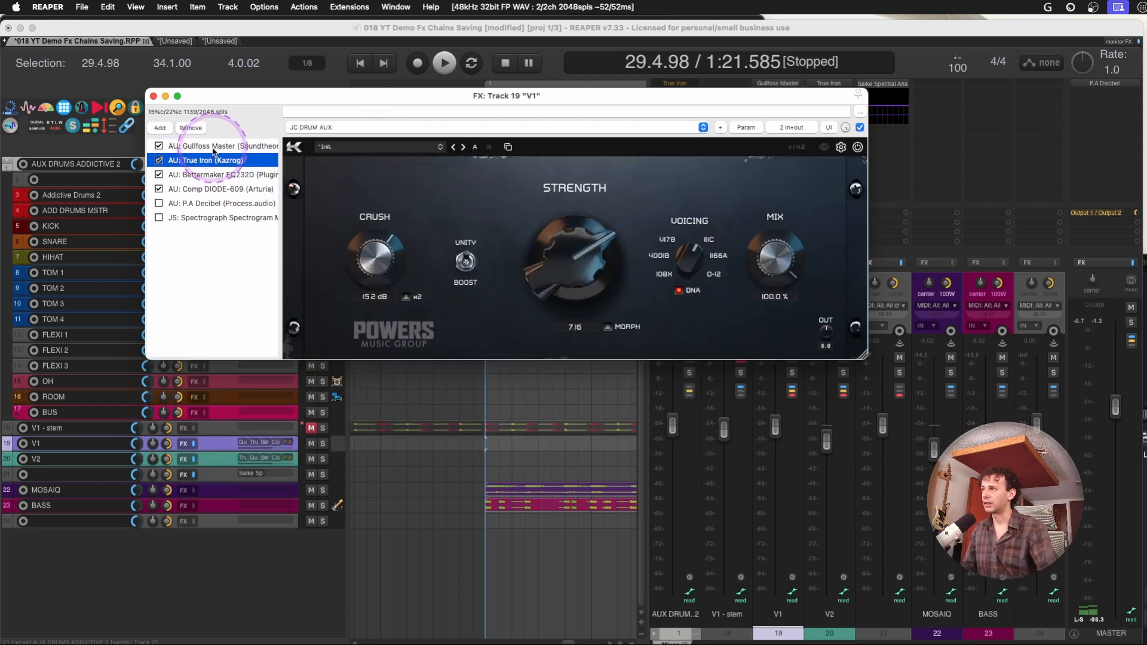
{"action": "left_click", "coordinate": [215, 146]}
{"action": "left_click", "coordinate": [676, 128]}
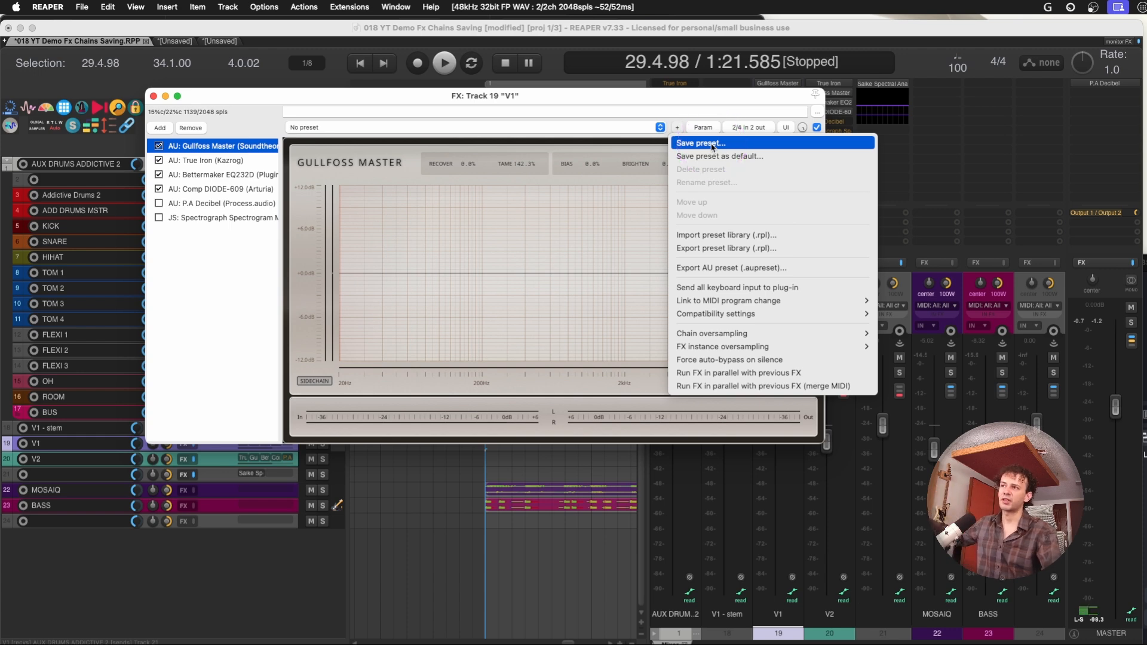
{"action": "left_click", "coordinate": [240, 271]}
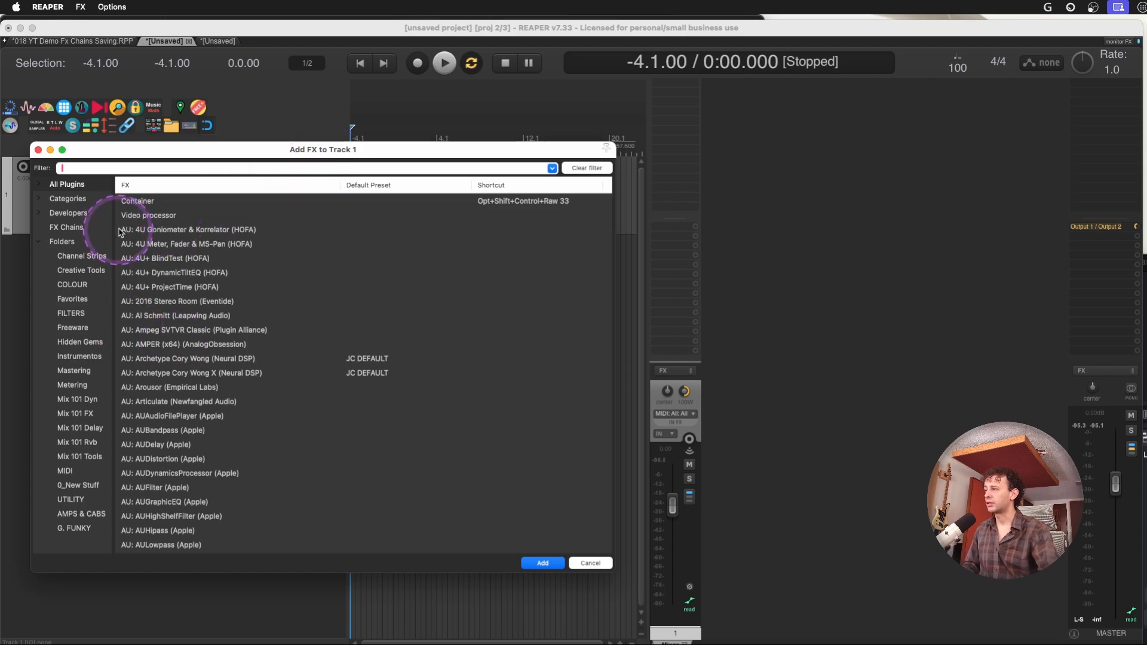
Examine the Add with preset choices for Archetype Cory Wong (Neural DSP) on Track 1 of the unsaved project, including JC DEFAULT
{"action": "right_click", "coordinate": [249, 359]}
{"action": "mouse_move", "coordinate": [302, 384]}
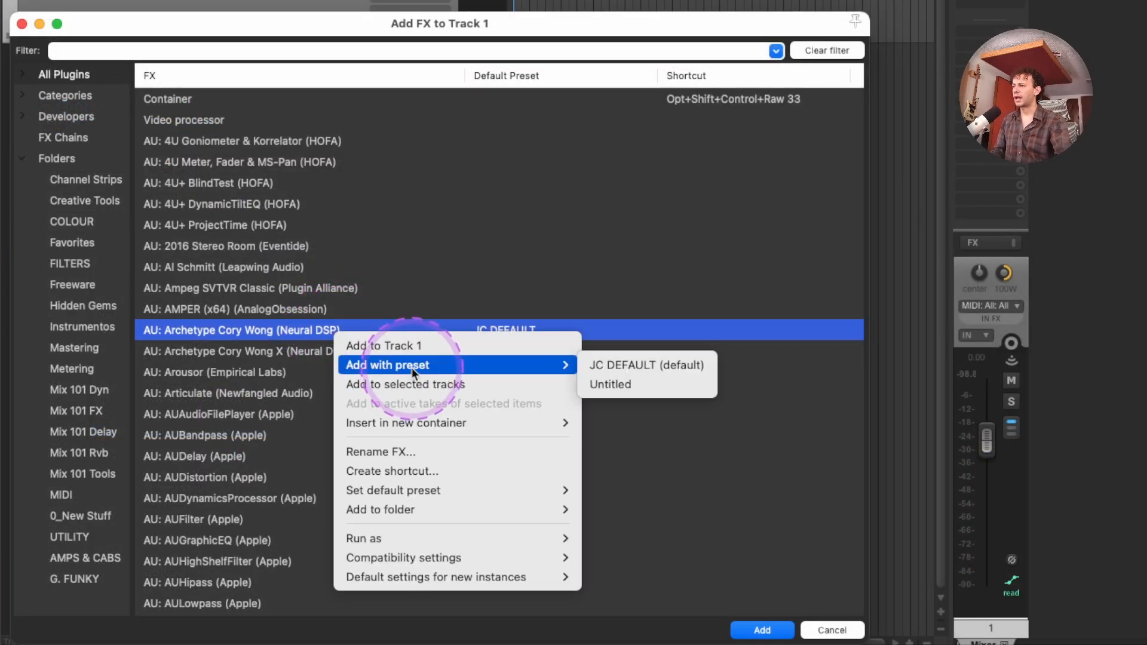
{"action": "left_click", "coordinate": [626, 364]}
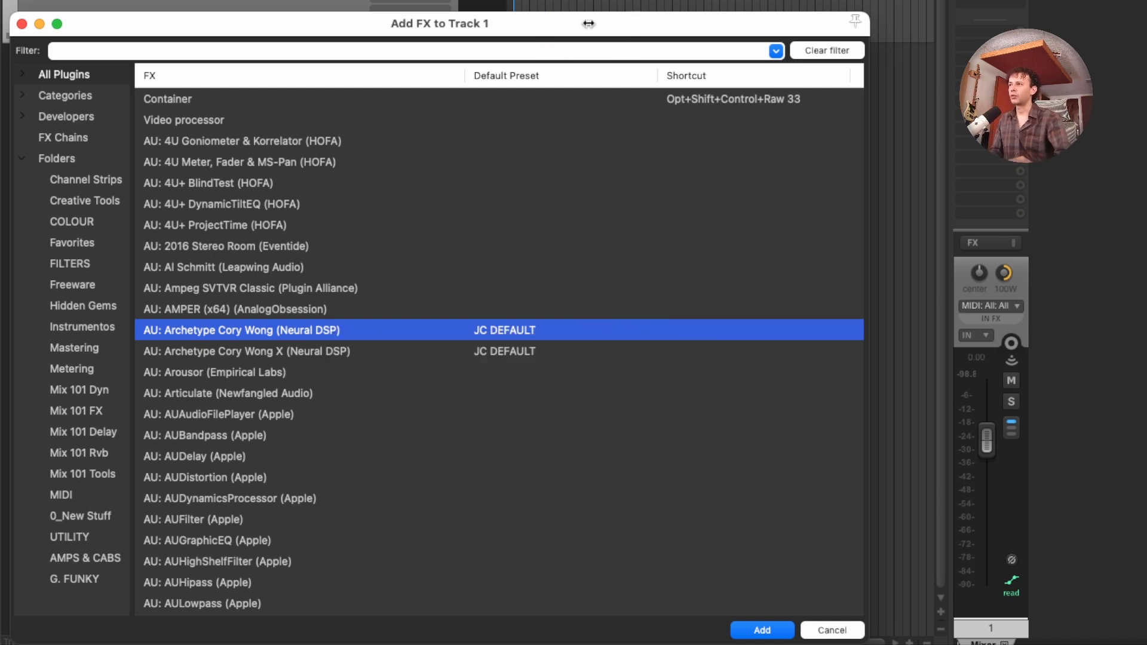
{"action": "left_click", "coordinate": [39, 23]}
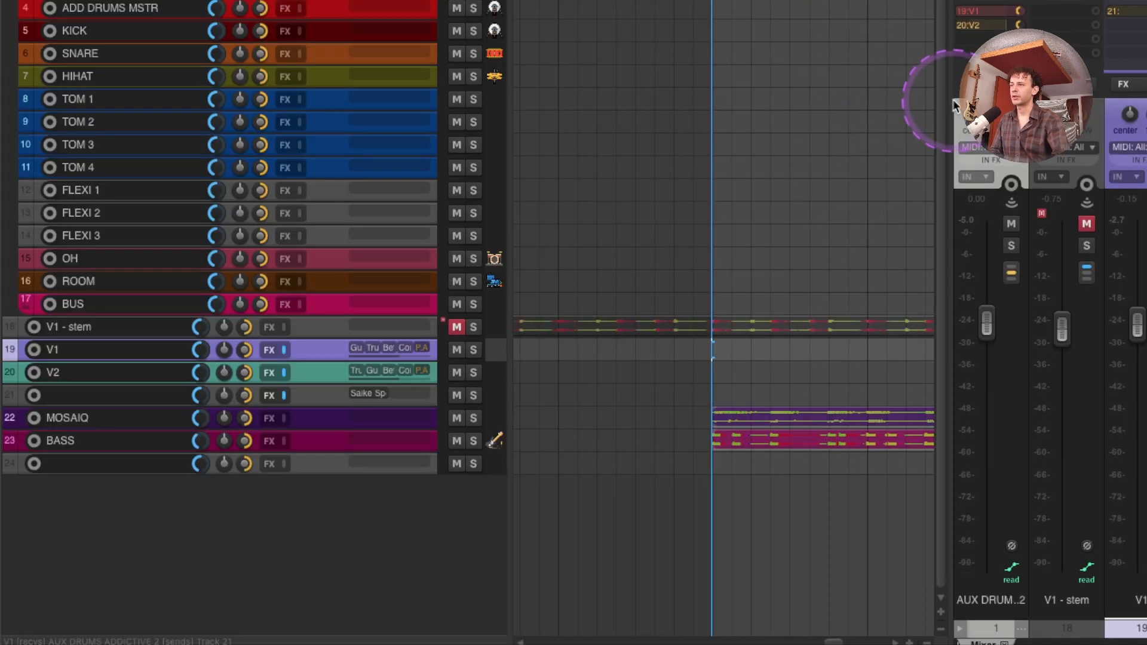
Add V2 to the track selection with V1, and view the V1 chain in the Paranormal FX Router before closing it
{"action": "left_click_drag", "start_coordinate": [952, 100], "coordinate": [833, 96]}
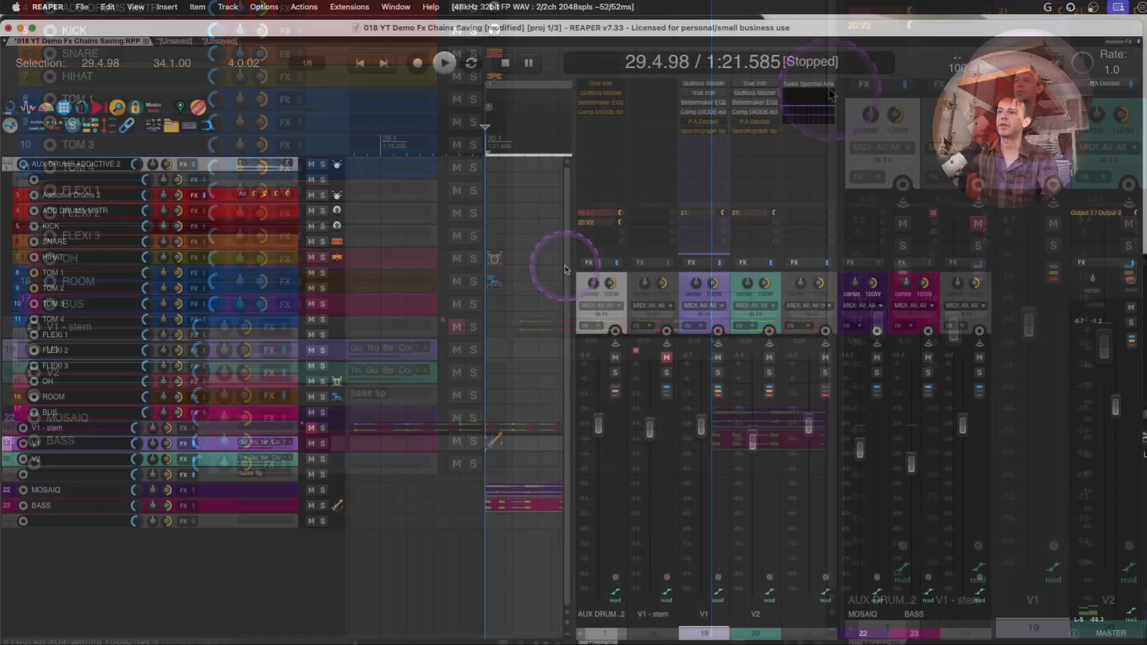
{"action": "left_click", "coordinate": [735, 285], "text": "shift"}
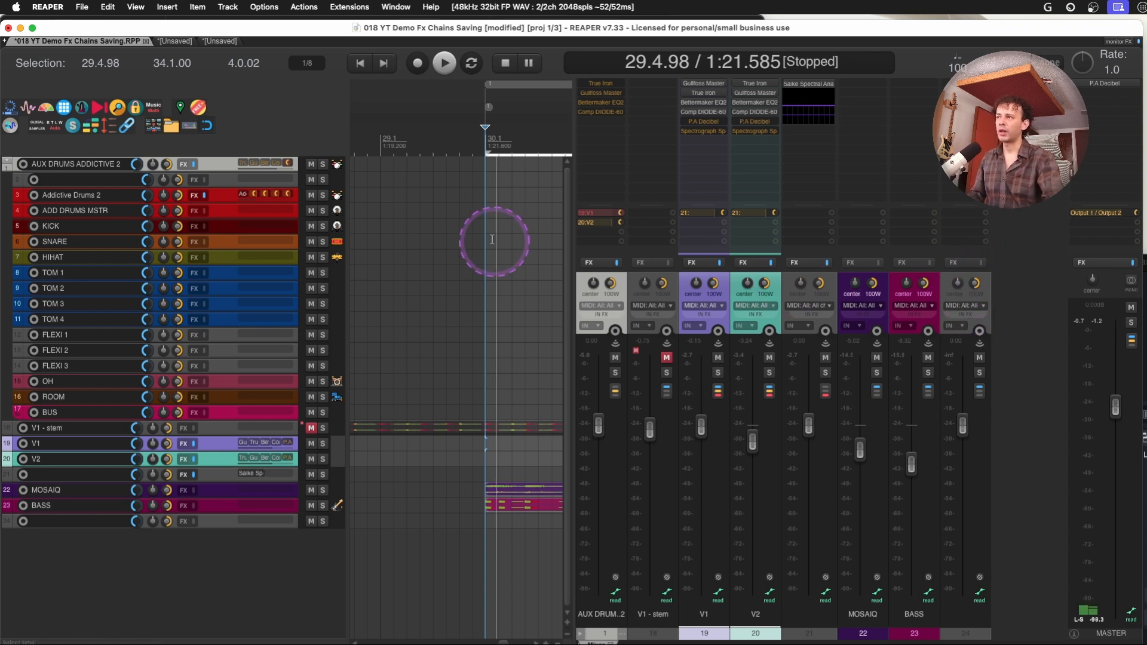
{"action": "left_click", "coordinate": [91, 135]}
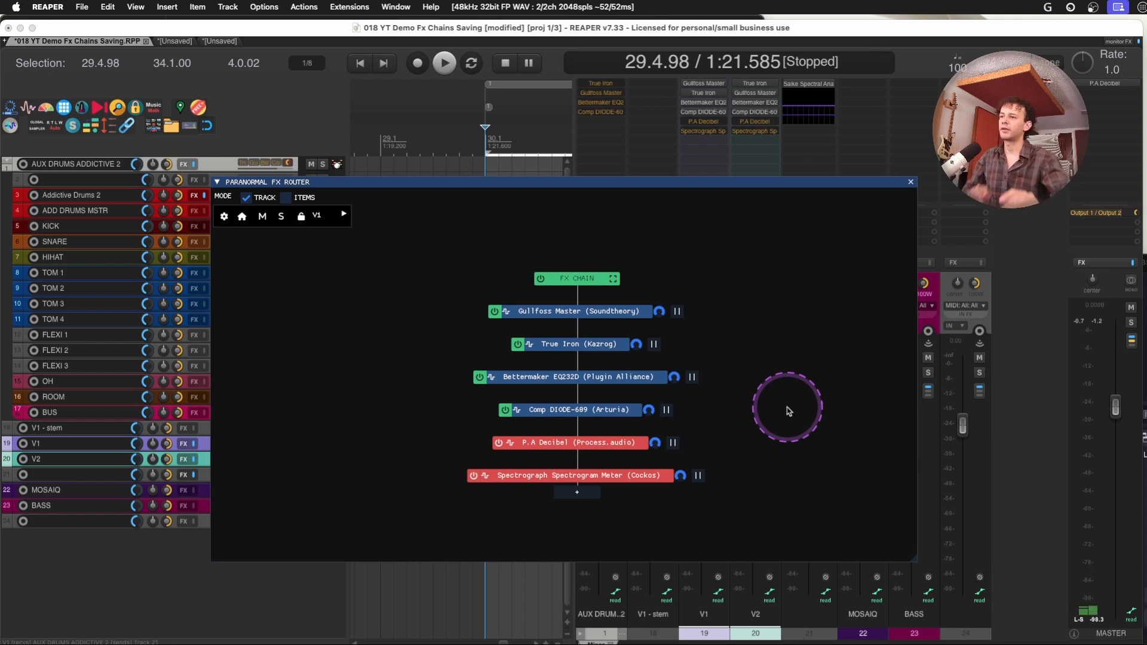
{"action": "left_click_drag", "start_coordinate": [636, 182], "coordinate": [482, 143]}
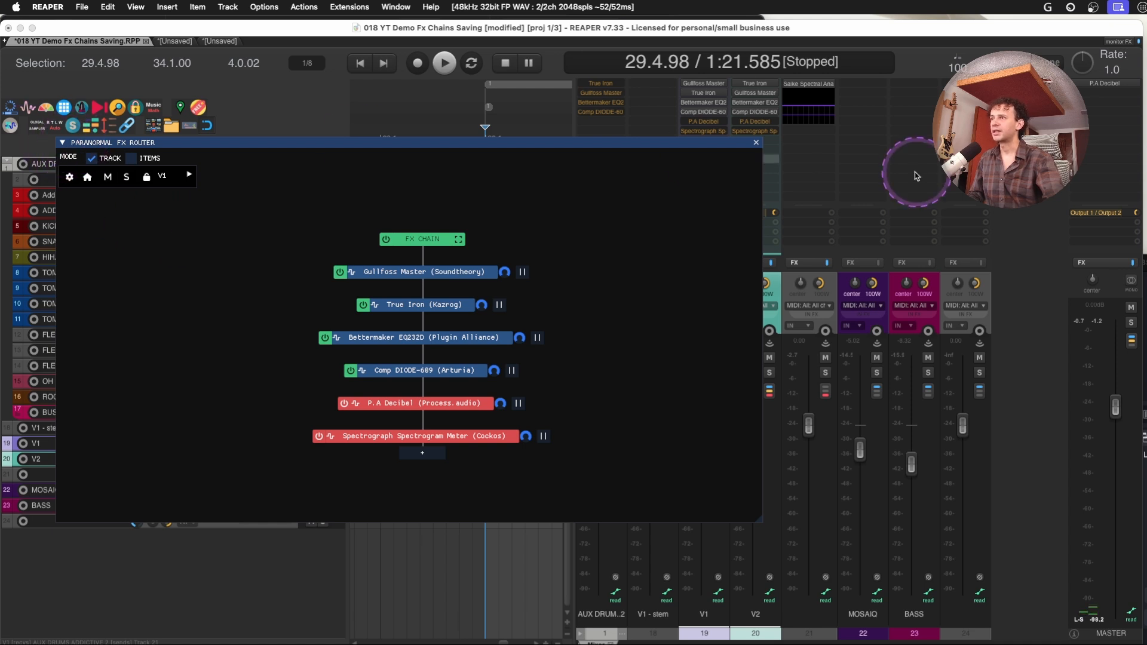
{"action": "left_click", "coordinate": [758, 145]}
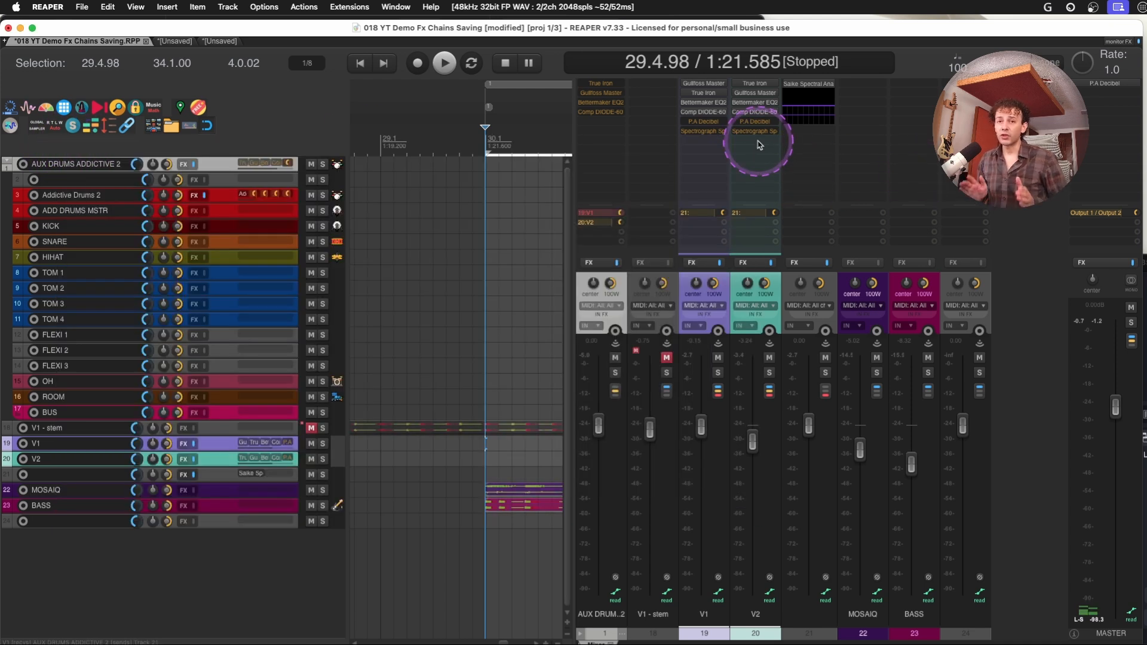